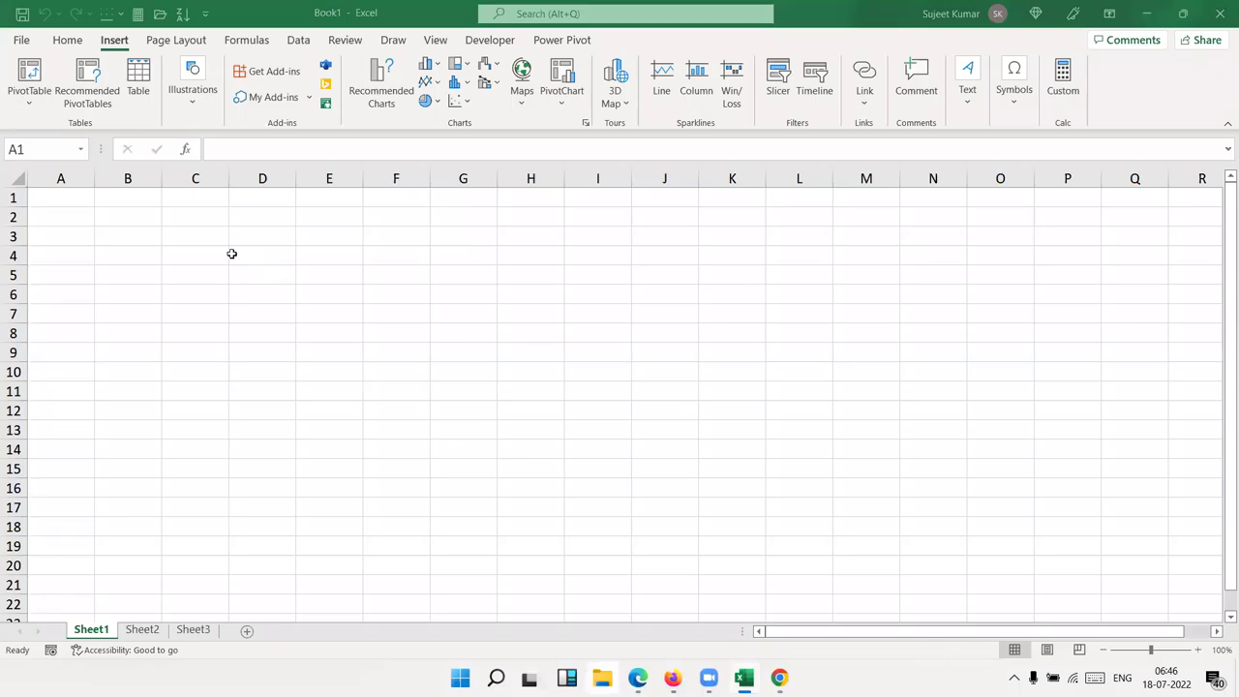
Open the File backstage Home page showing templates and recent workbooks.
left_click(254, 254)
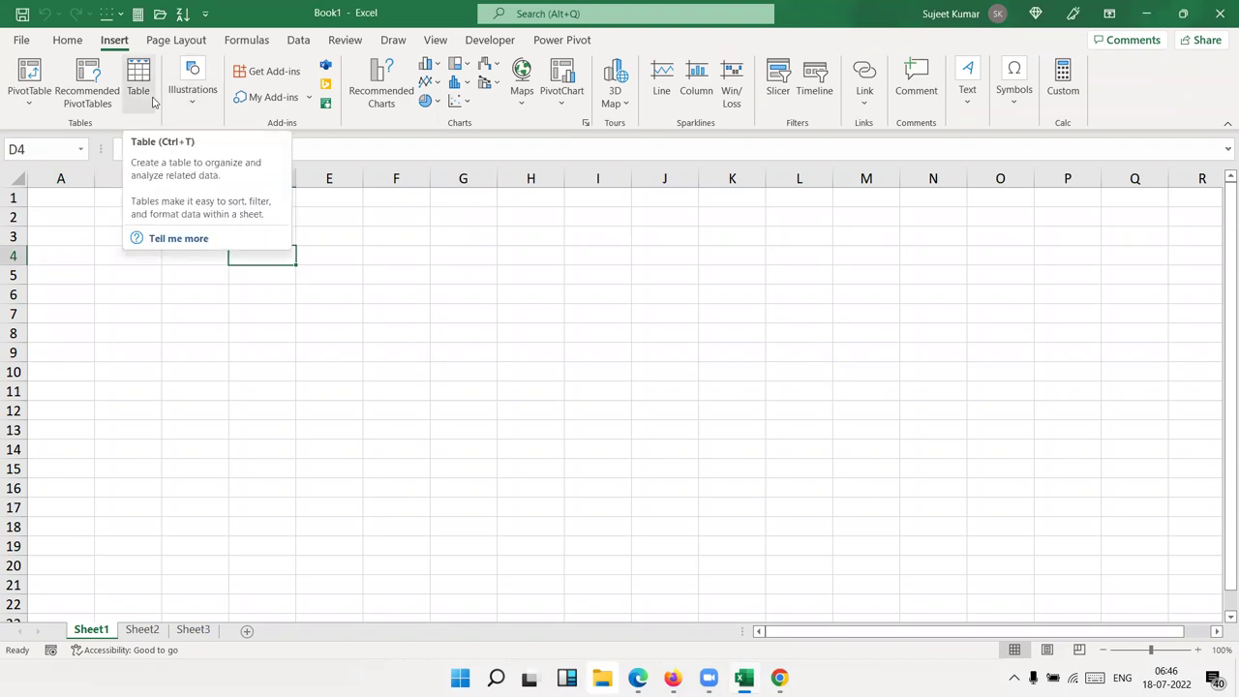
left_click(85, 253)
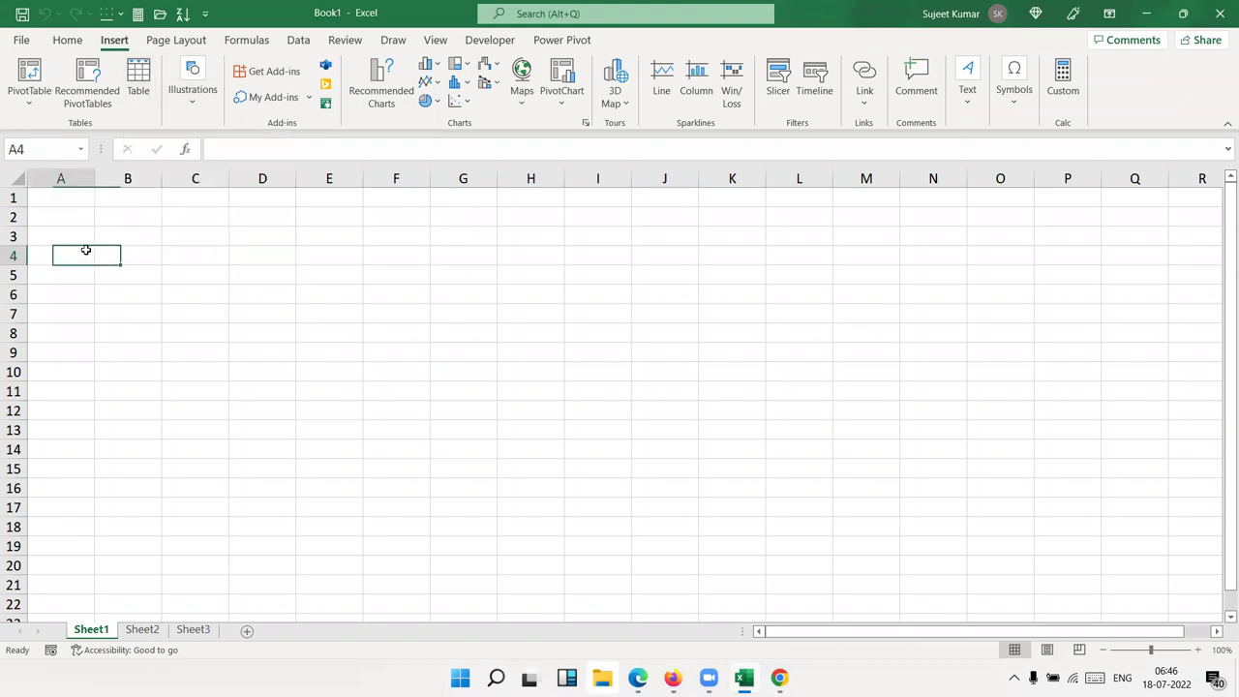
left_click(23, 40)
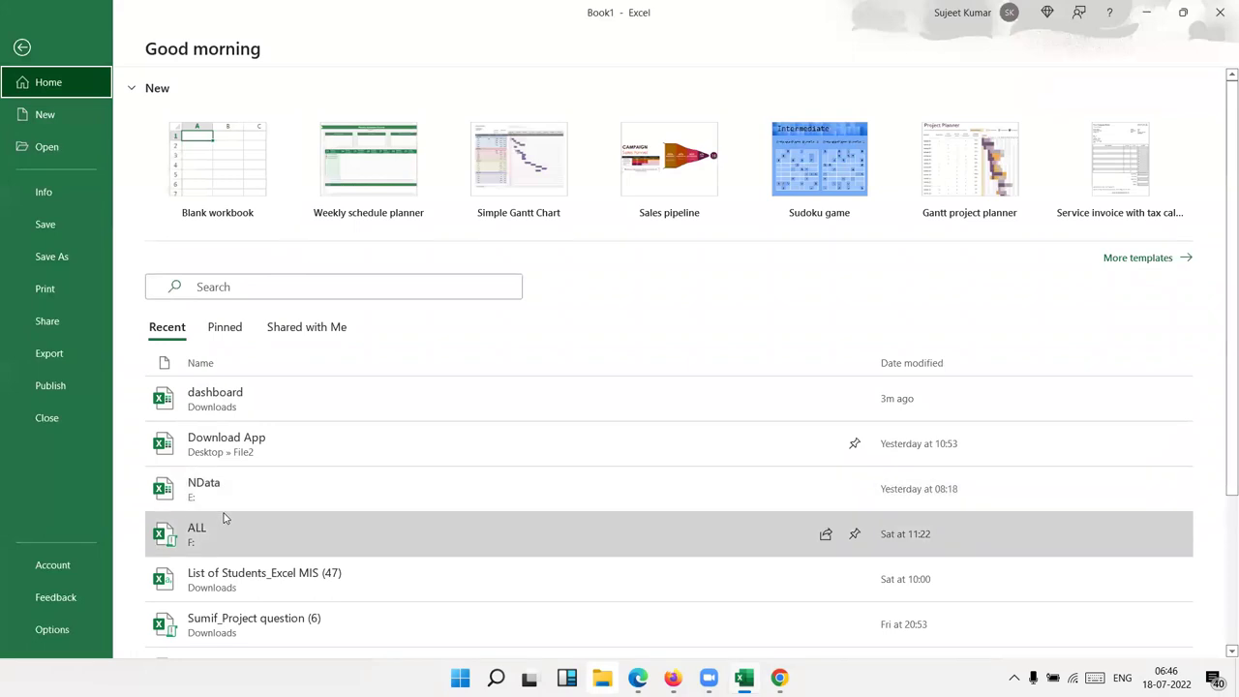
Open the recent NData workbook and copy its sales data block through row 787.
left_click(219, 494)
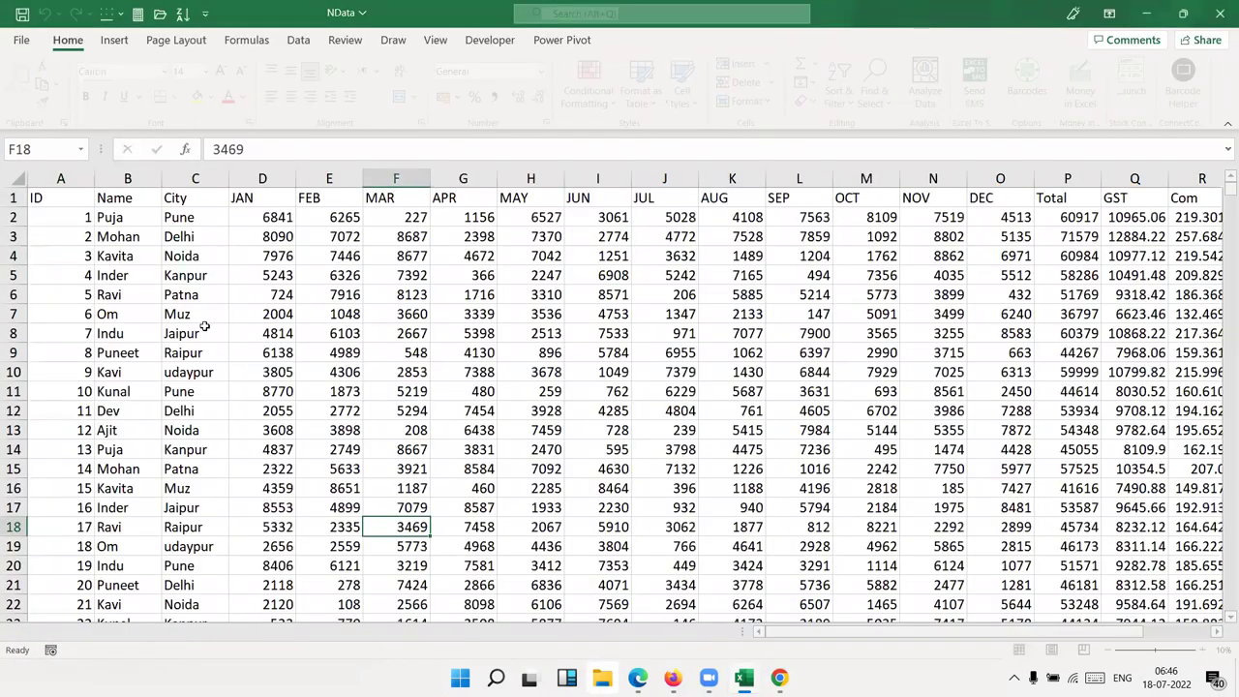
left_click_drag(62, 208, 870, 274)
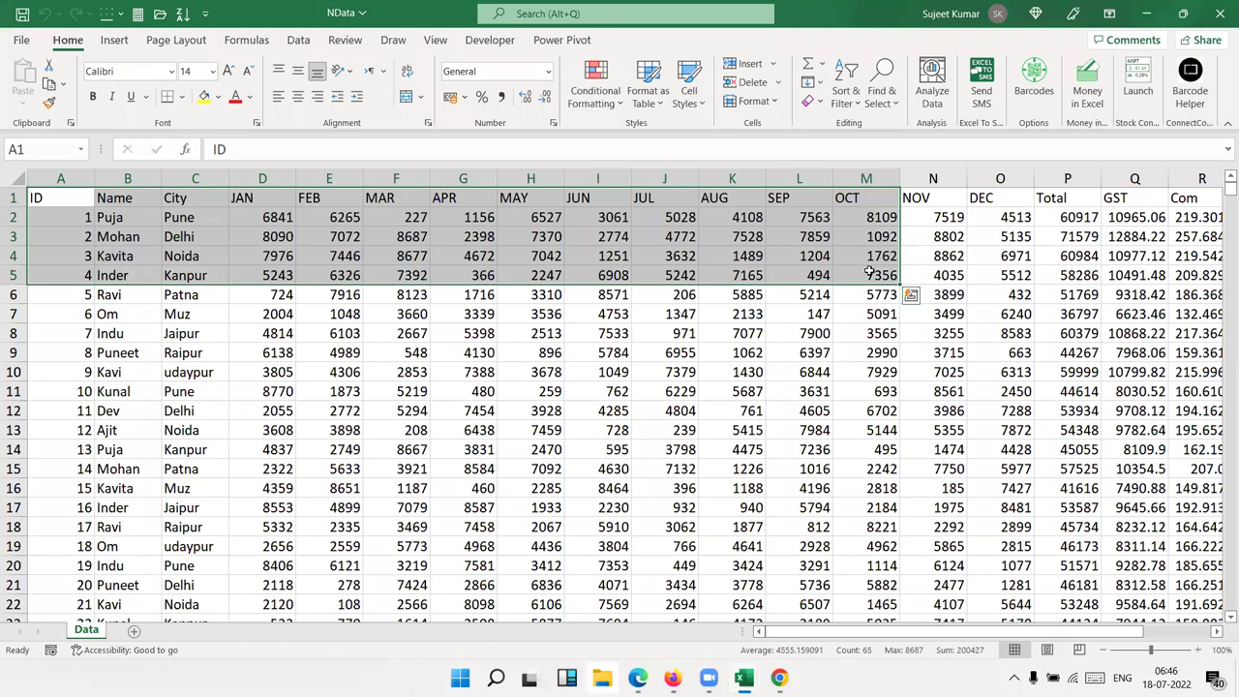
key("ctrl+shift+Right")
key("ctrl+shift+Down")
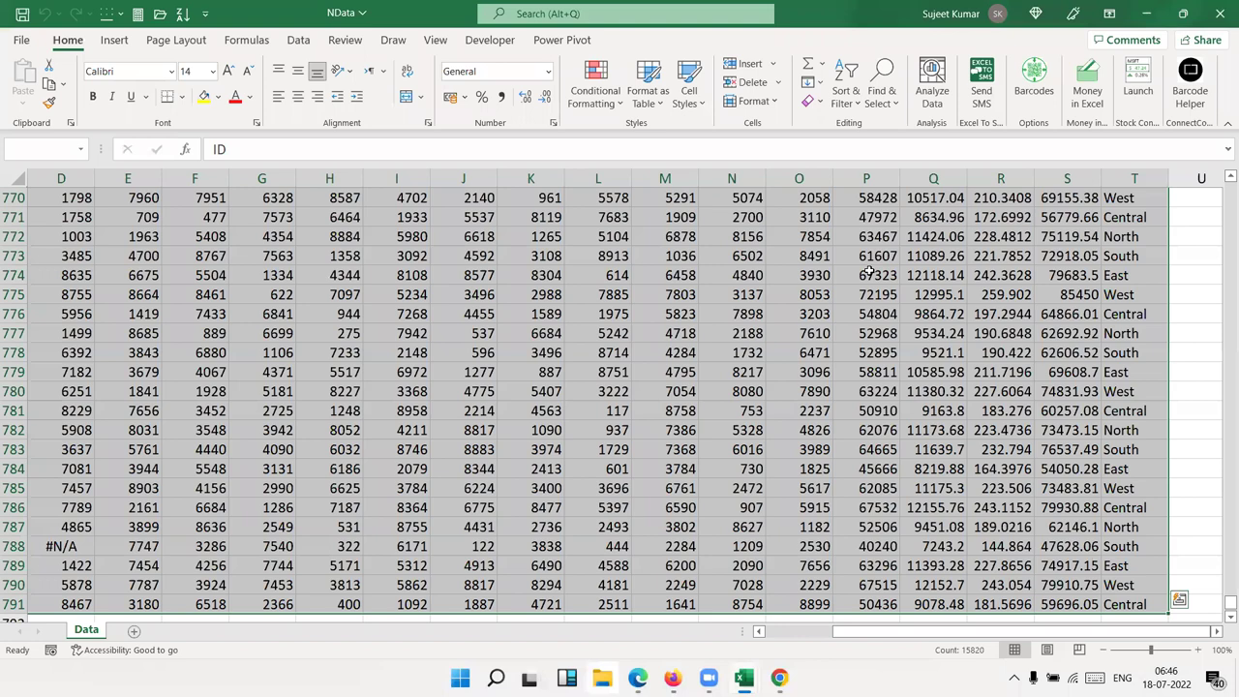
key("shift+Up")
key("shift+Up")
key("shift+Up")
key("shift+Down")
key("ctrl+c")
Paste the sales data into Book2 at A1 and delete the JAN–DEC monthly columns.
key("ctrl+Tab")
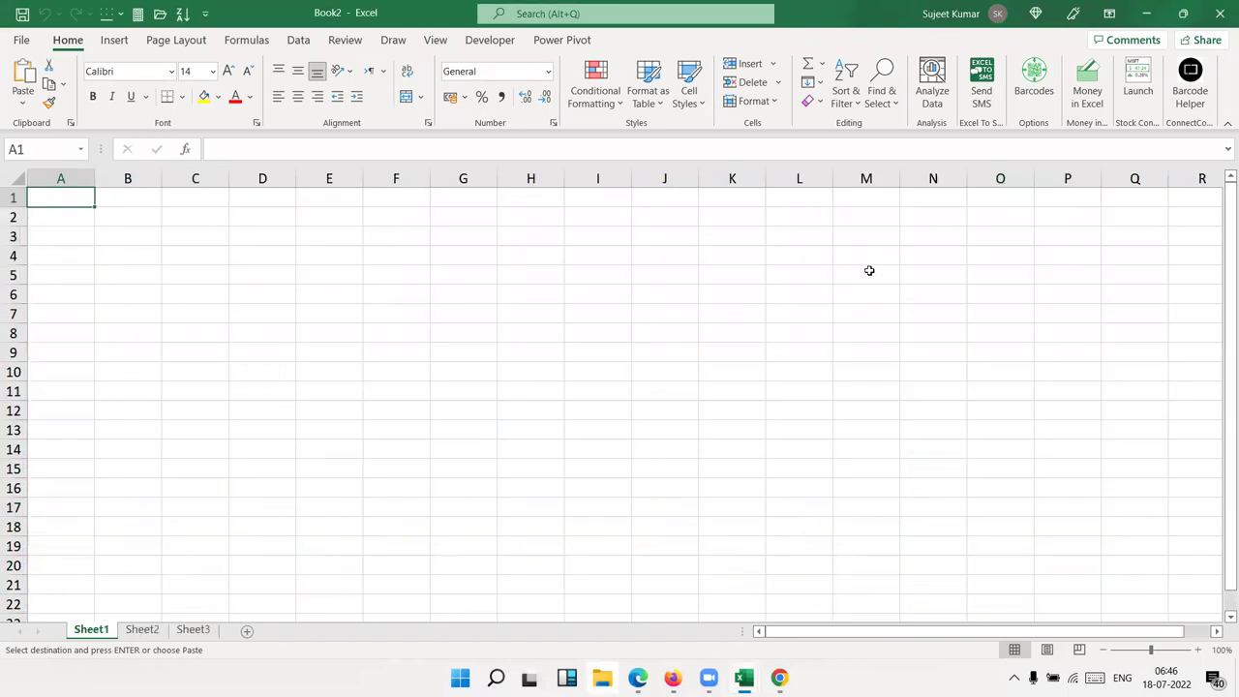
key("ctrl+v")
key("Right")
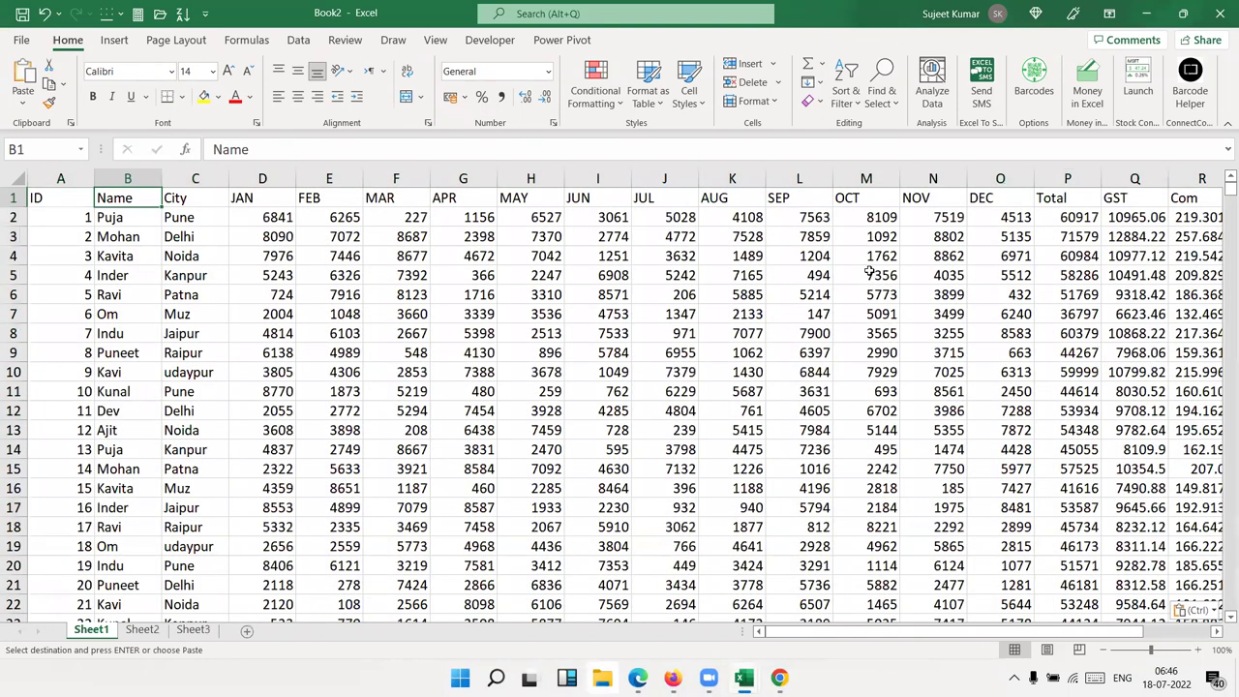
key("Right")
key("Right")
key("ctrl+space")
key("shift+Right")
key("shift+Right")
key("shift+Right")
key("shift+Right")
key("shift+Right")
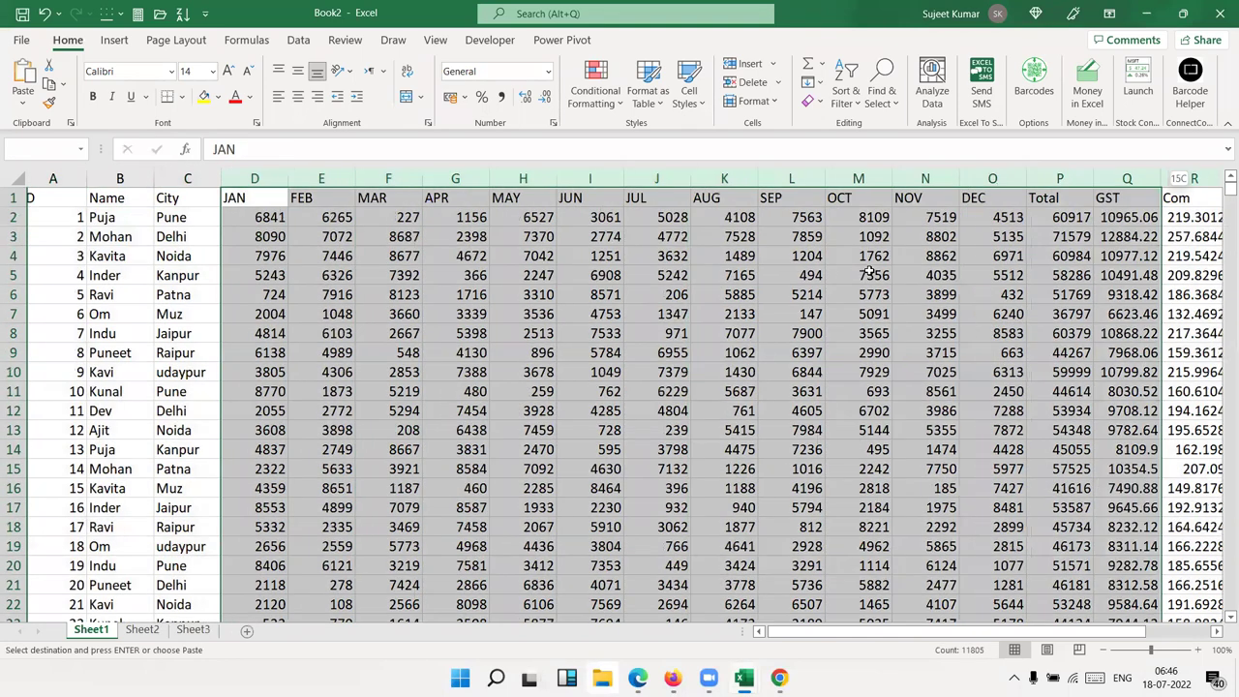
key("shift+Right")
key("shift+Right")
key("ctrl+minus")
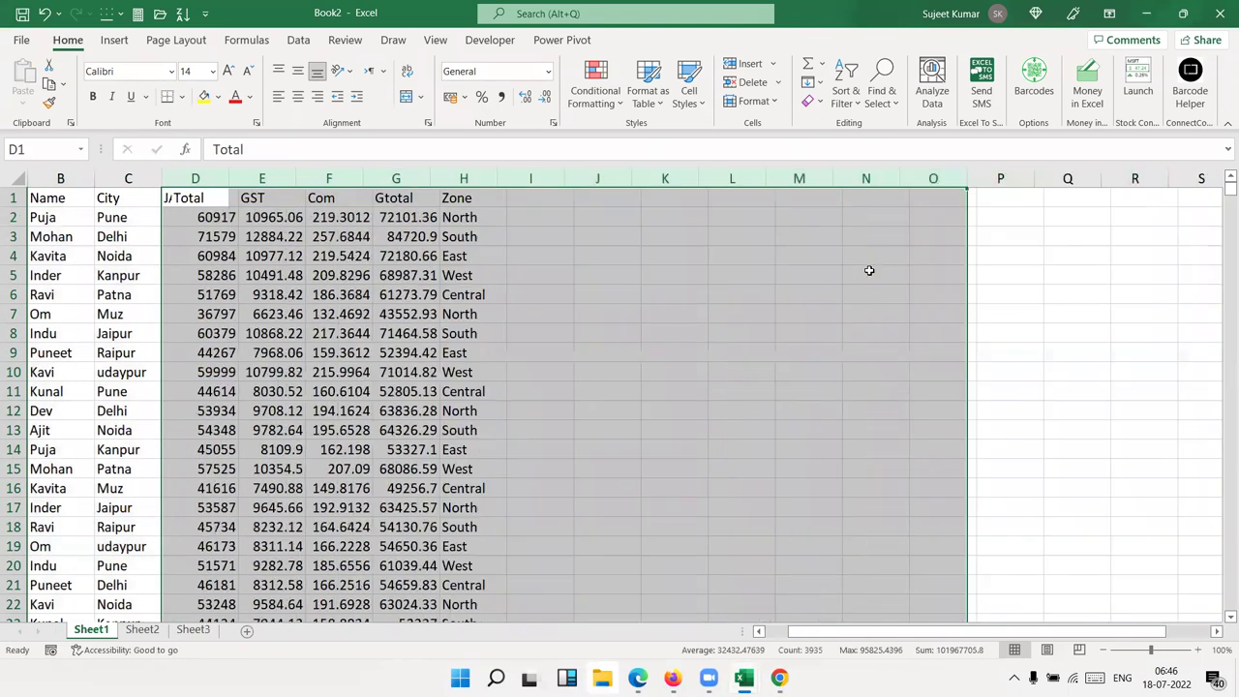
key("Left")
key("Left")
Check that the remaining data runs from Name through Zone down to row 787.
key("ctrl+Down")
key("ctrl+Up")
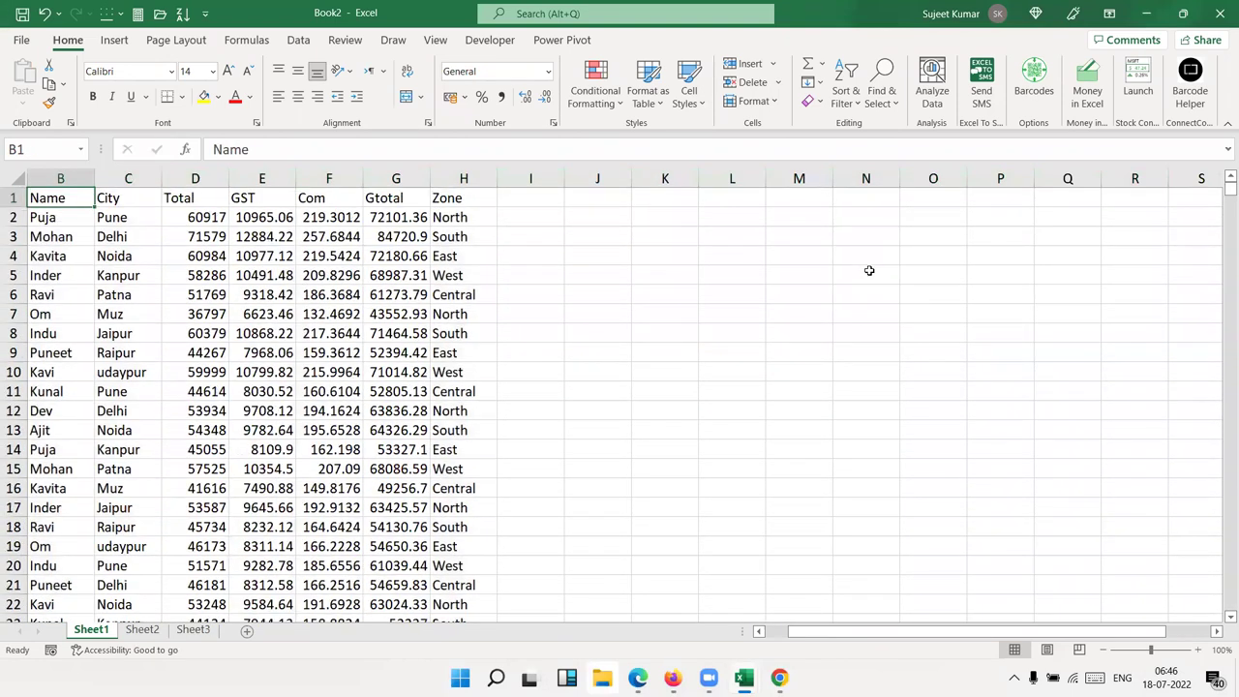
key("ctrl+shift+Right")
key("ctrl+shift+Down")
key("ctrl+Up")
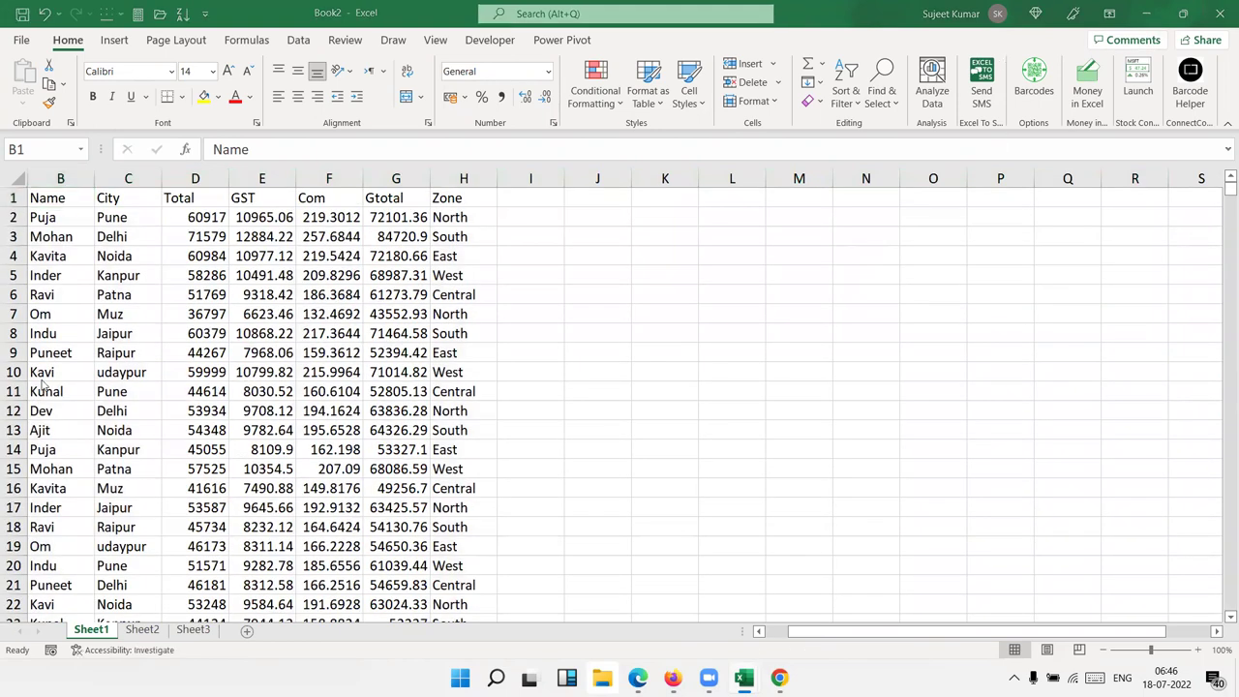
key("ctrl+shift+l")
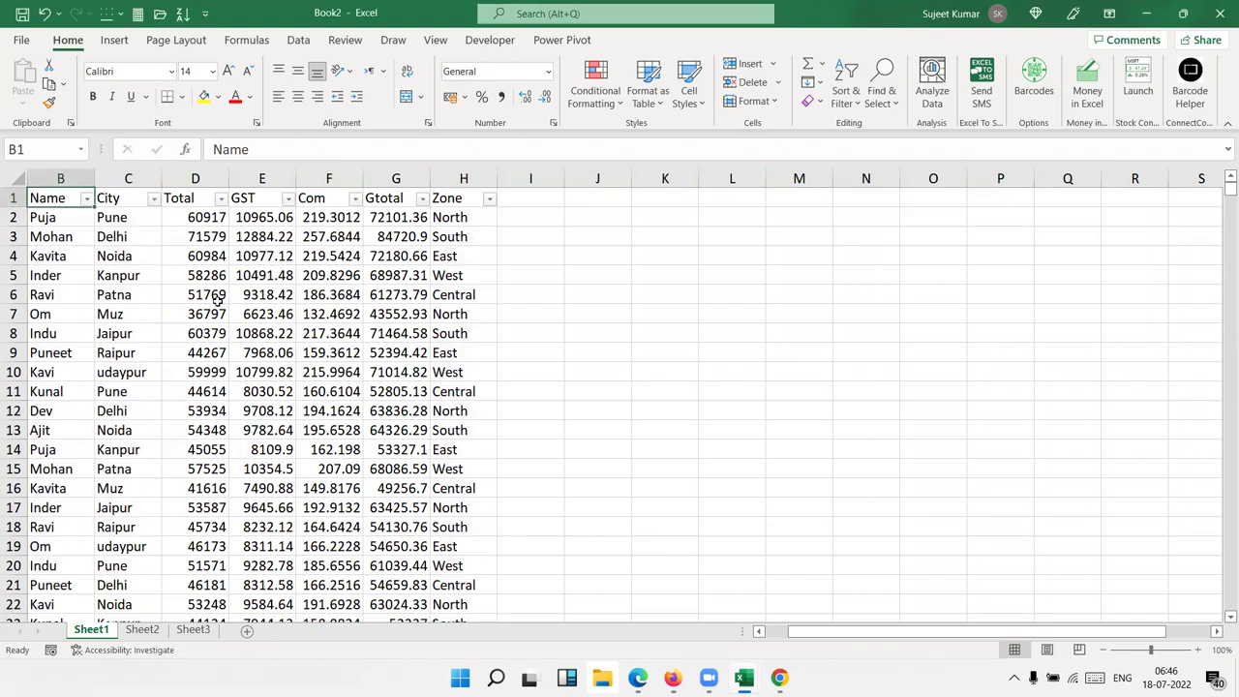
left_click(153, 198)
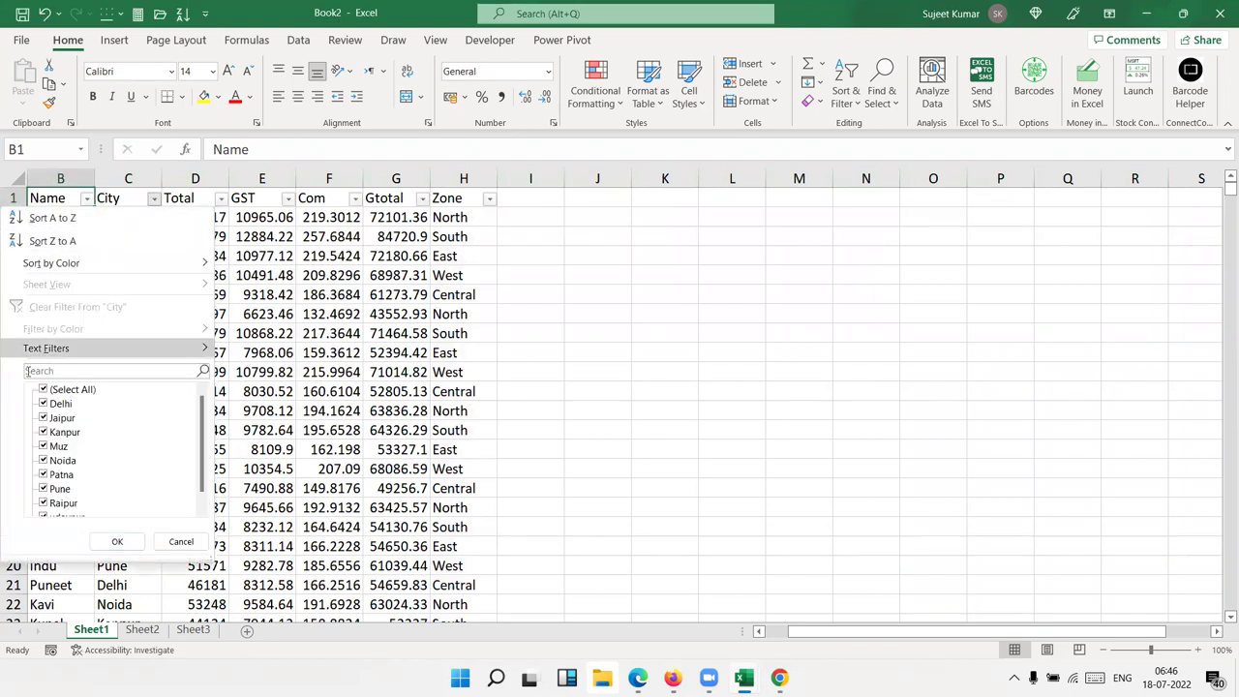
left_click(41, 390)
left_click(43, 404)
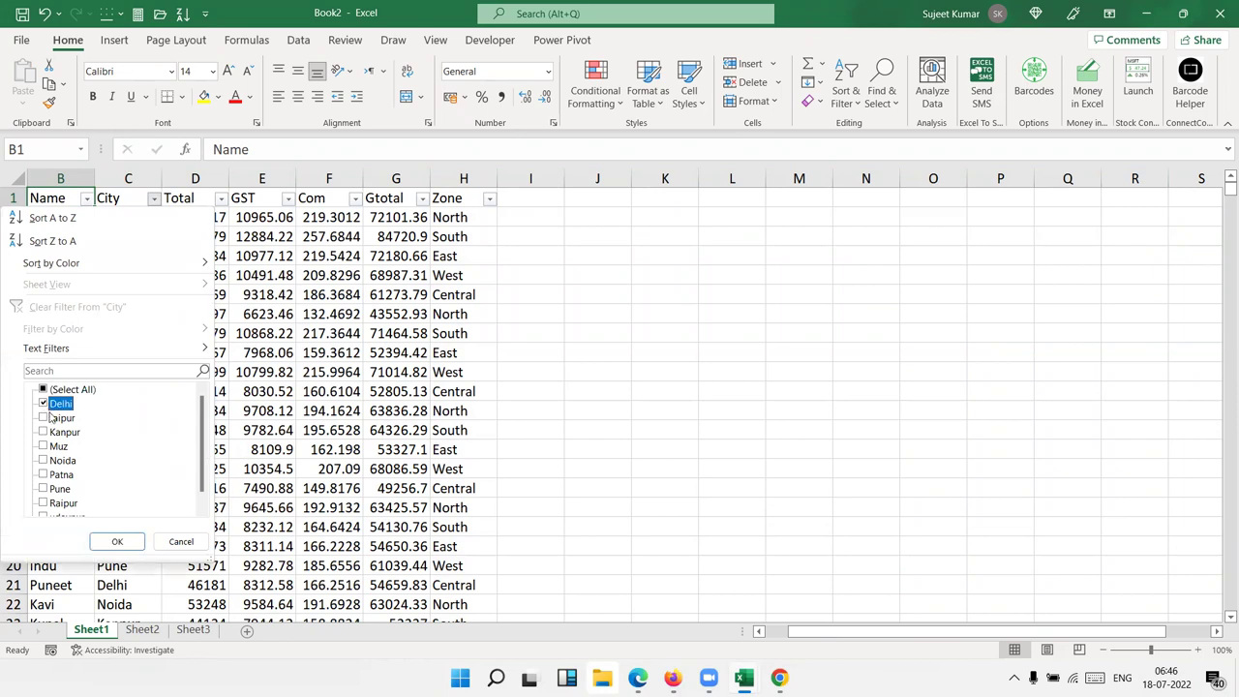
left_click(139, 545)
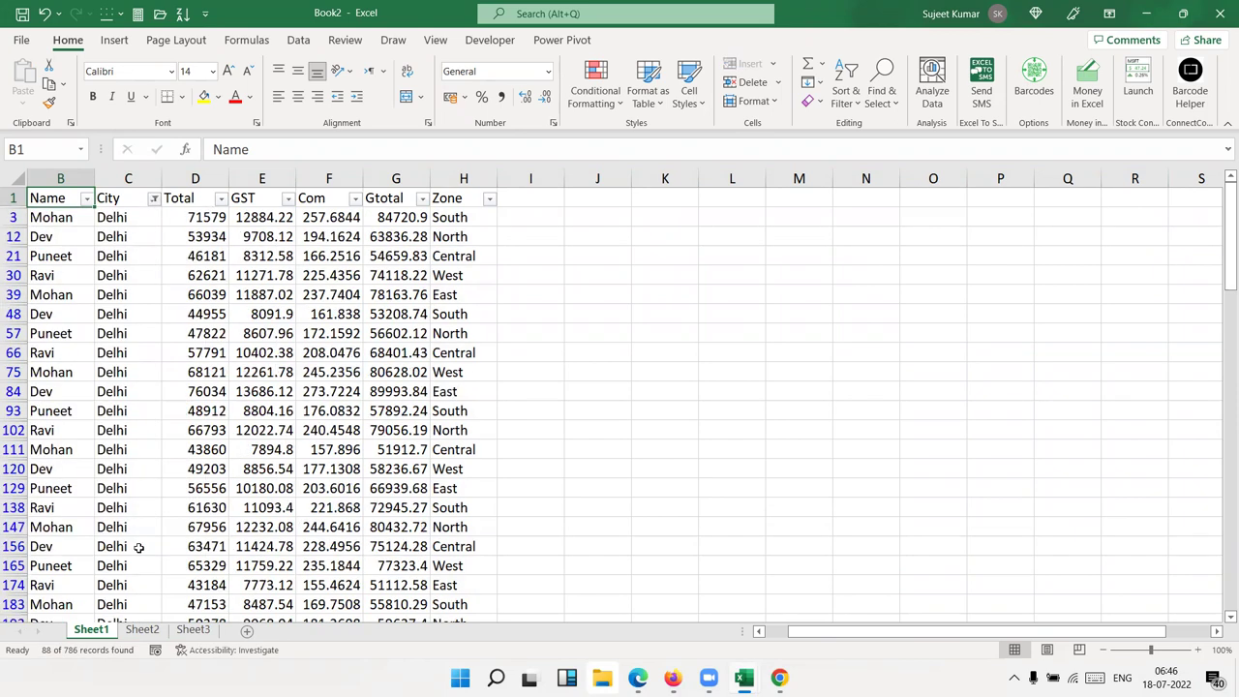
key("ctrl+shift+l")
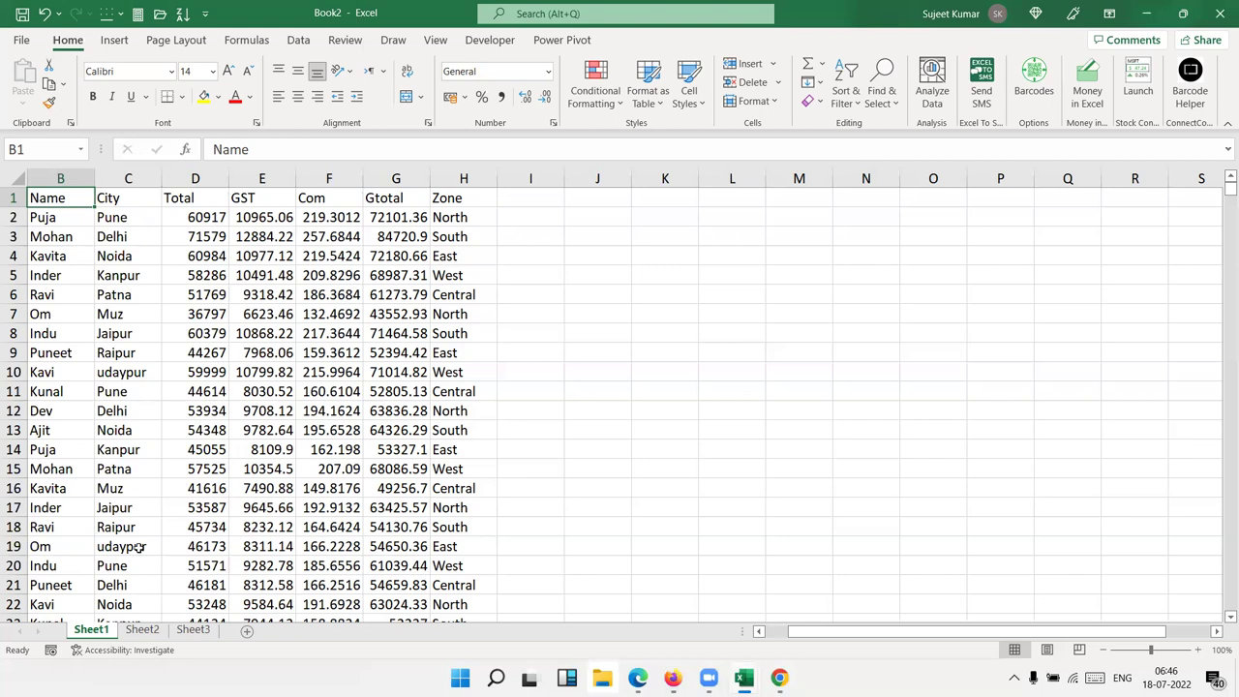
Select the sales data range B1:H787, starting from the Name header in B1.
left_click(278, 329)
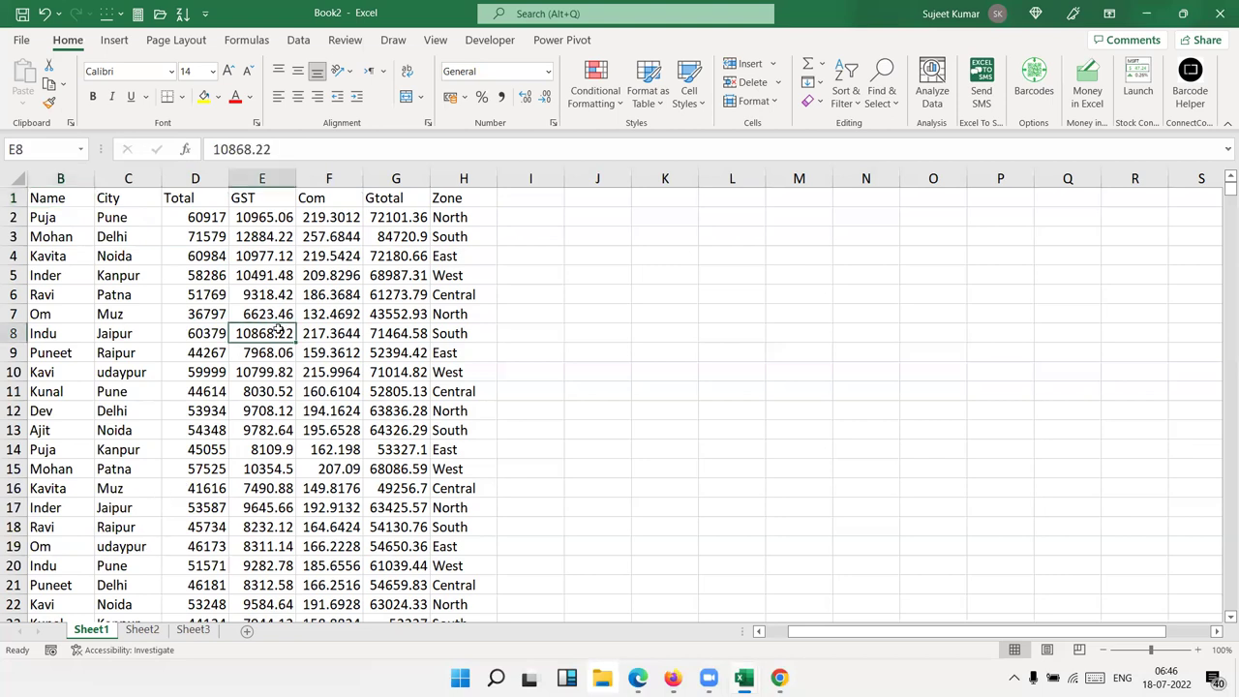
left_click(61, 200)
left_click(473, 36)
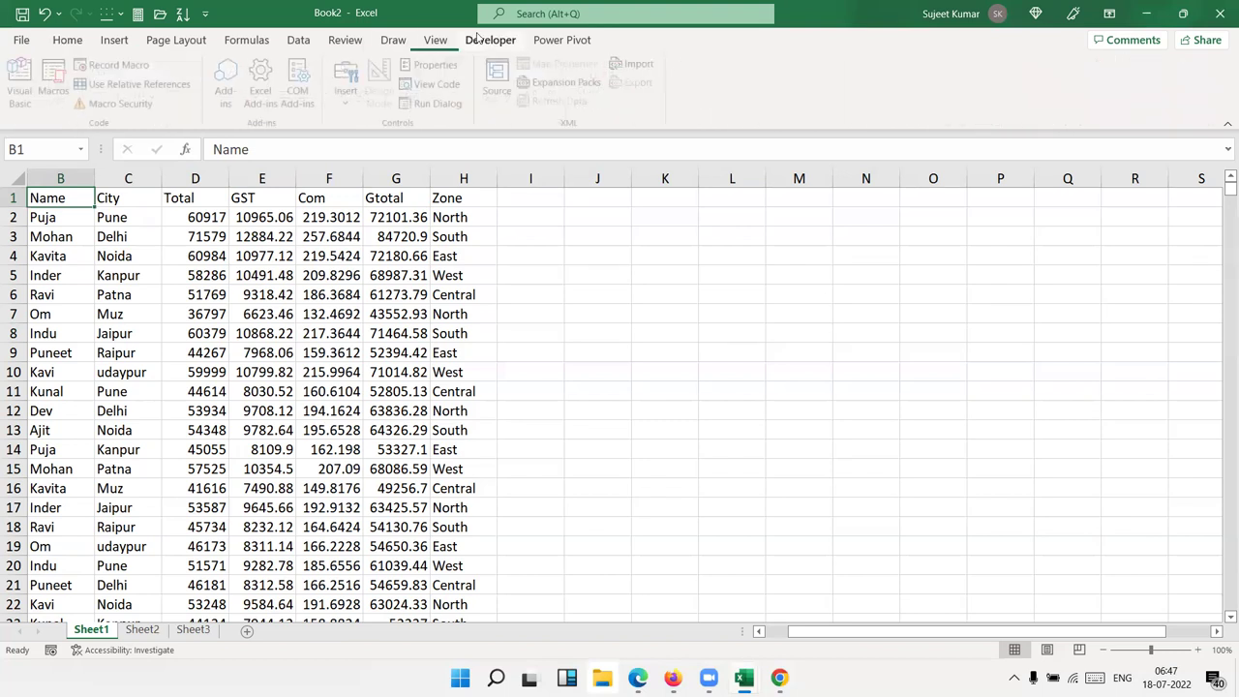
left_click(67, 39)
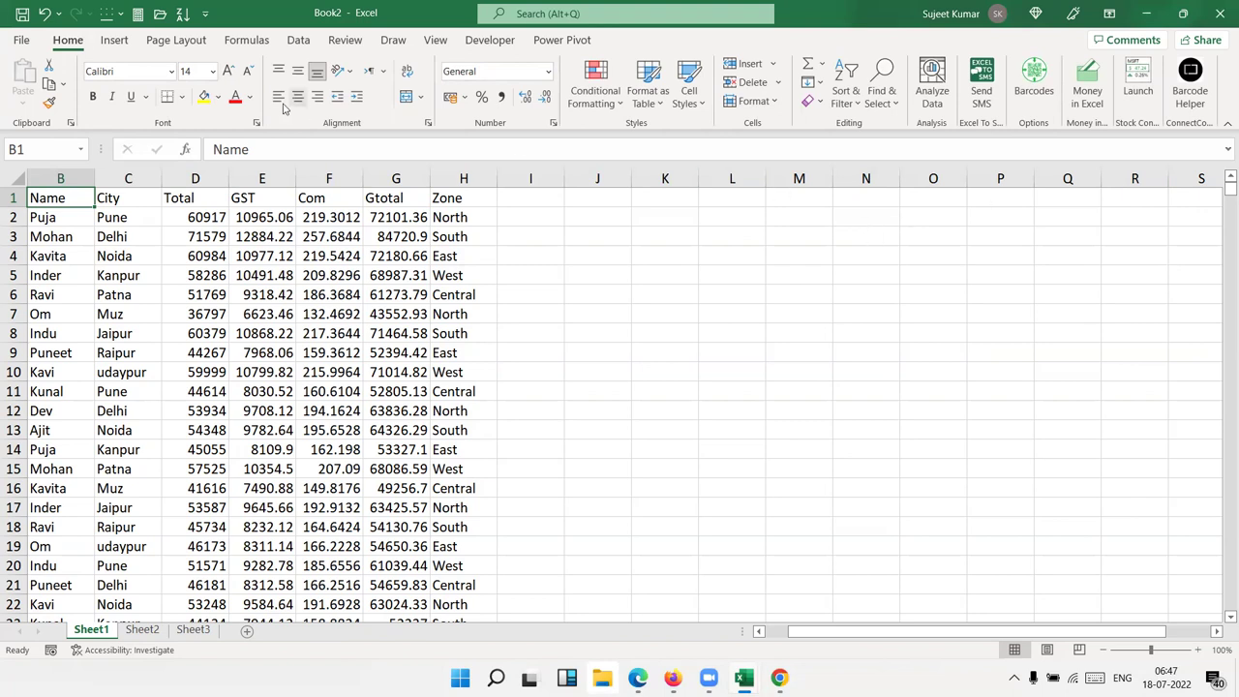
key("ctrl+shift+Right")
key("ctrl+shift+Down")
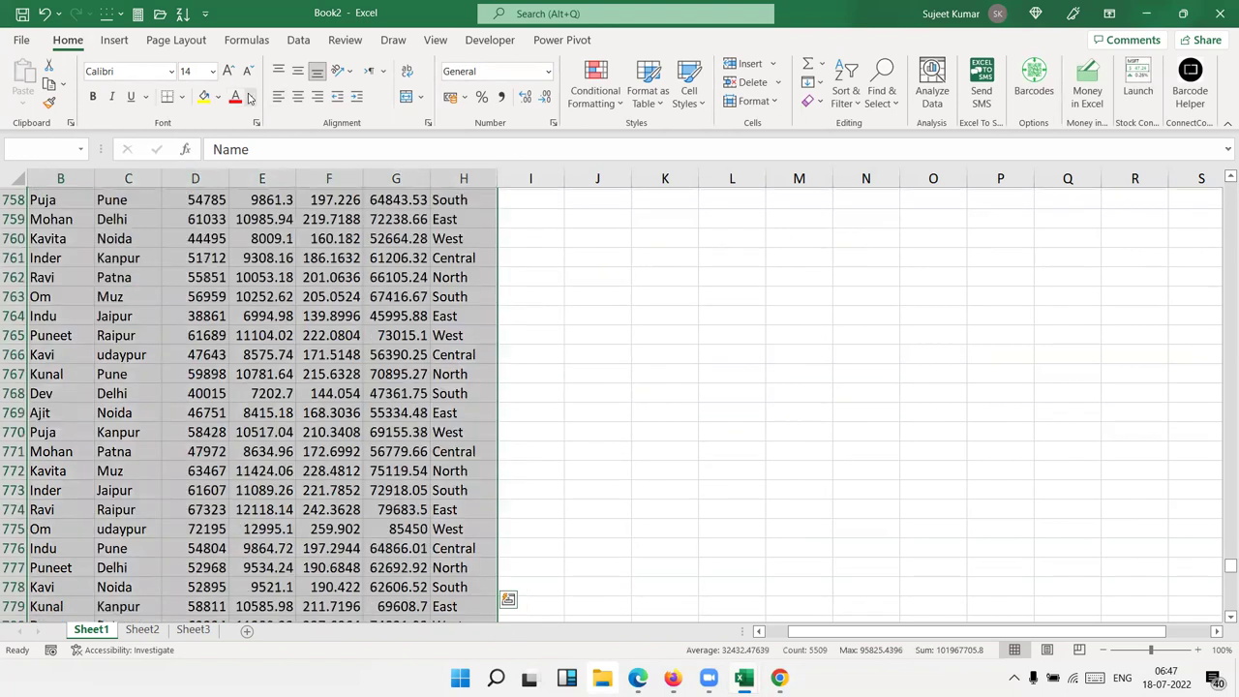
left_click(645, 93)
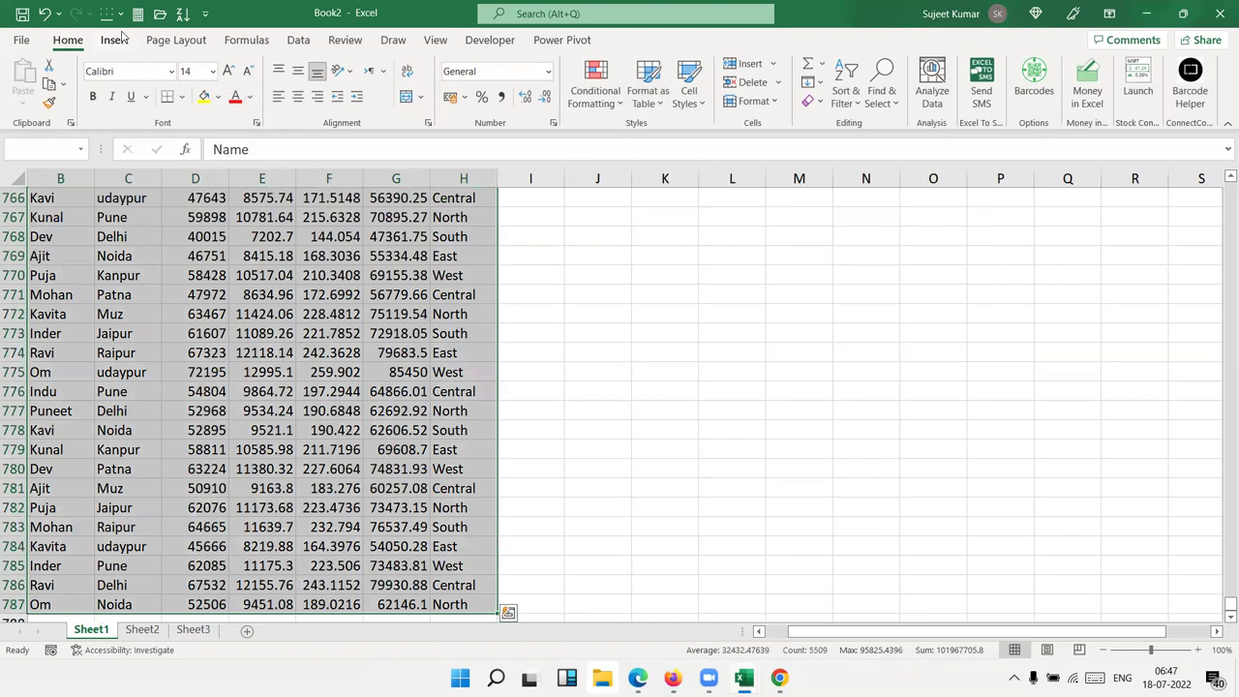
left_click(117, 37)
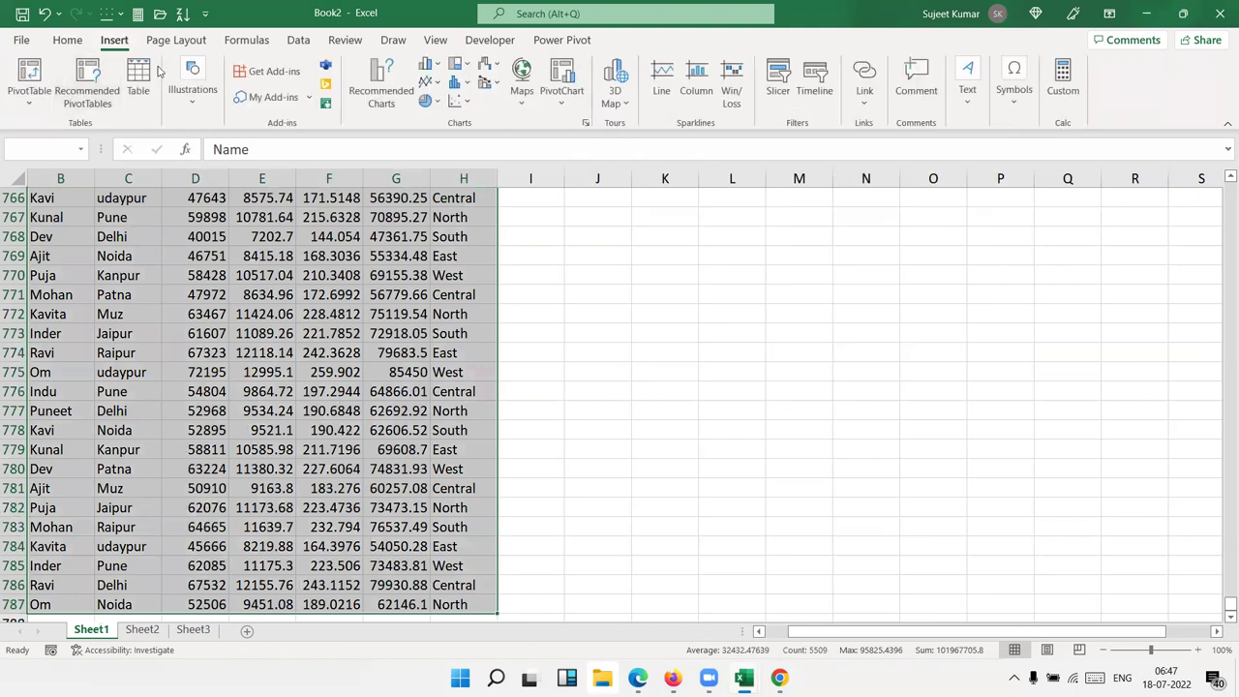
Create Table1 from B1:H787 with headers and bring up the slicer field list.
left_click(144, 78)
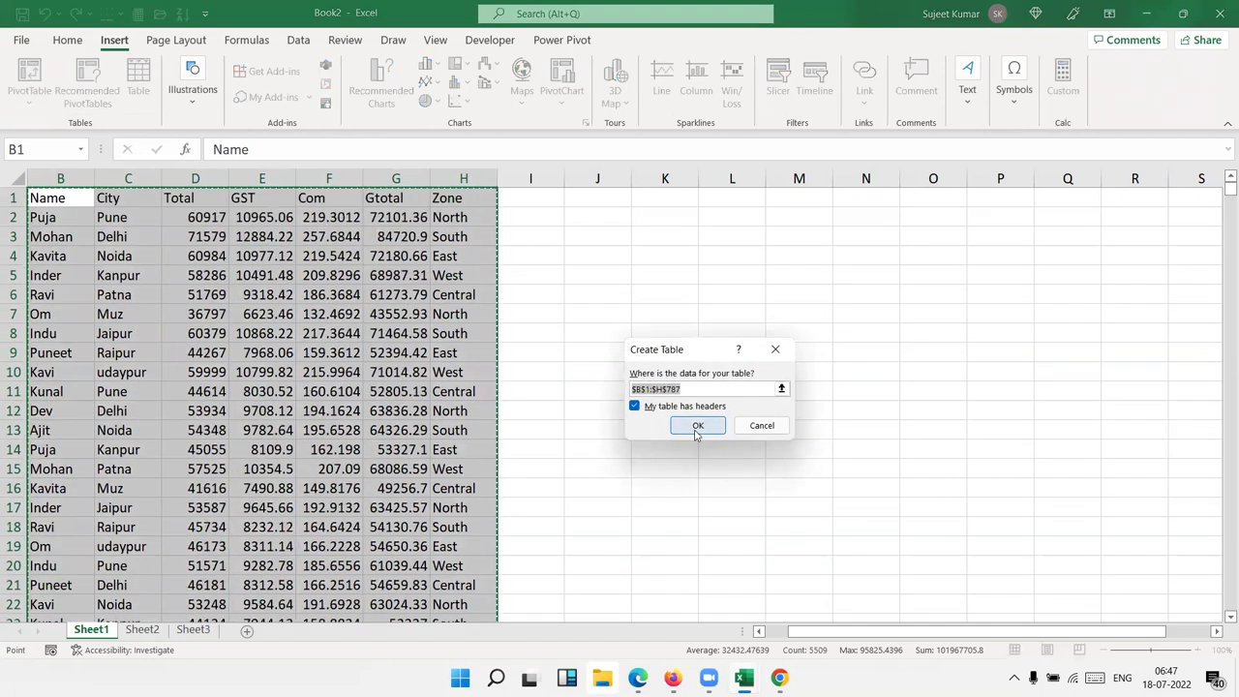
left_click(693, 426)
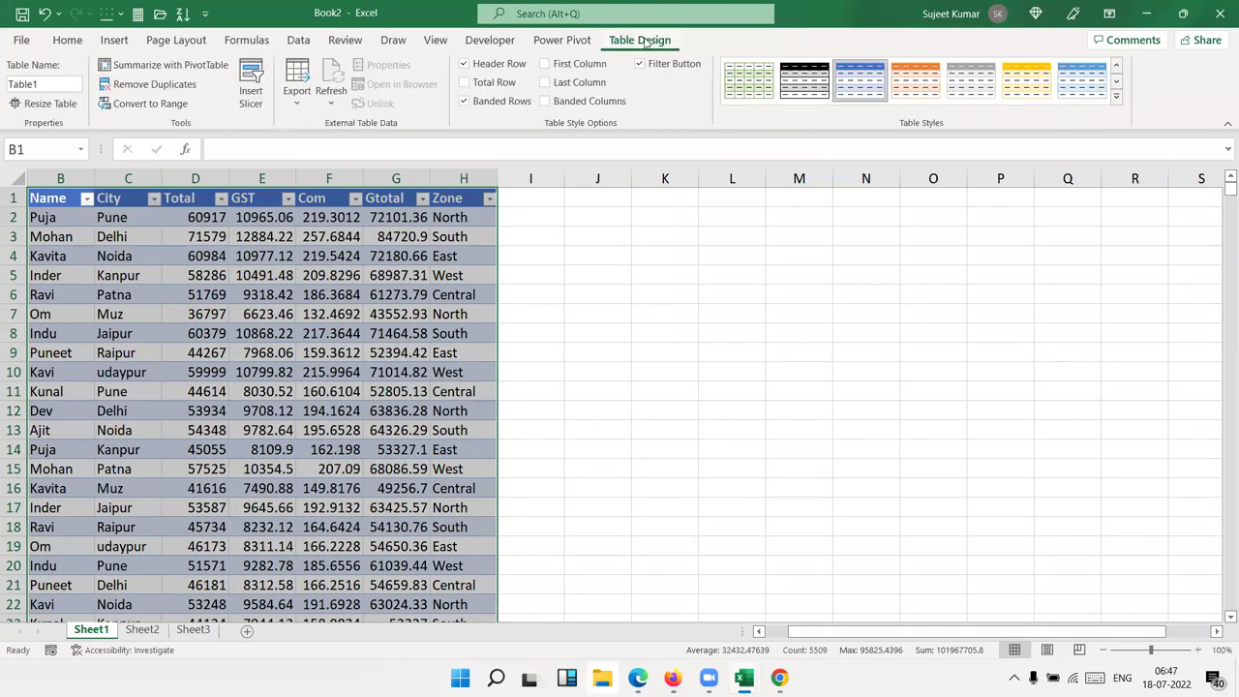
key("ctrl+q")
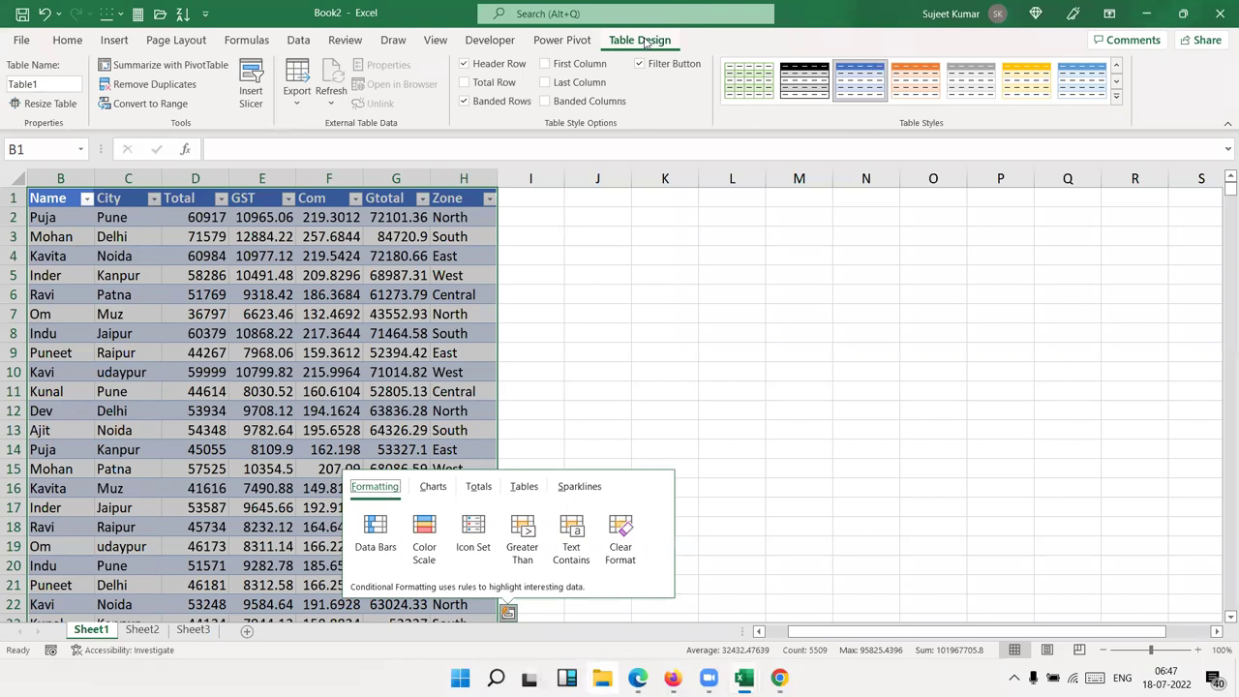
left_click(240, 233)
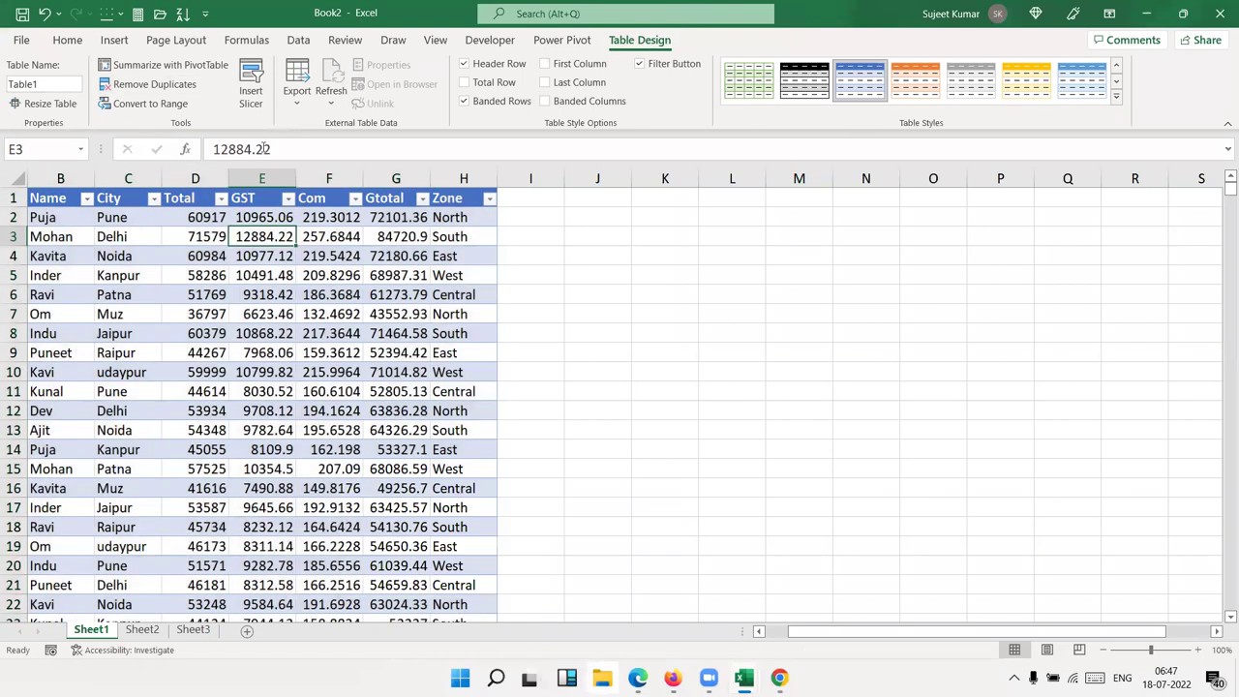
left_click(251, 92)
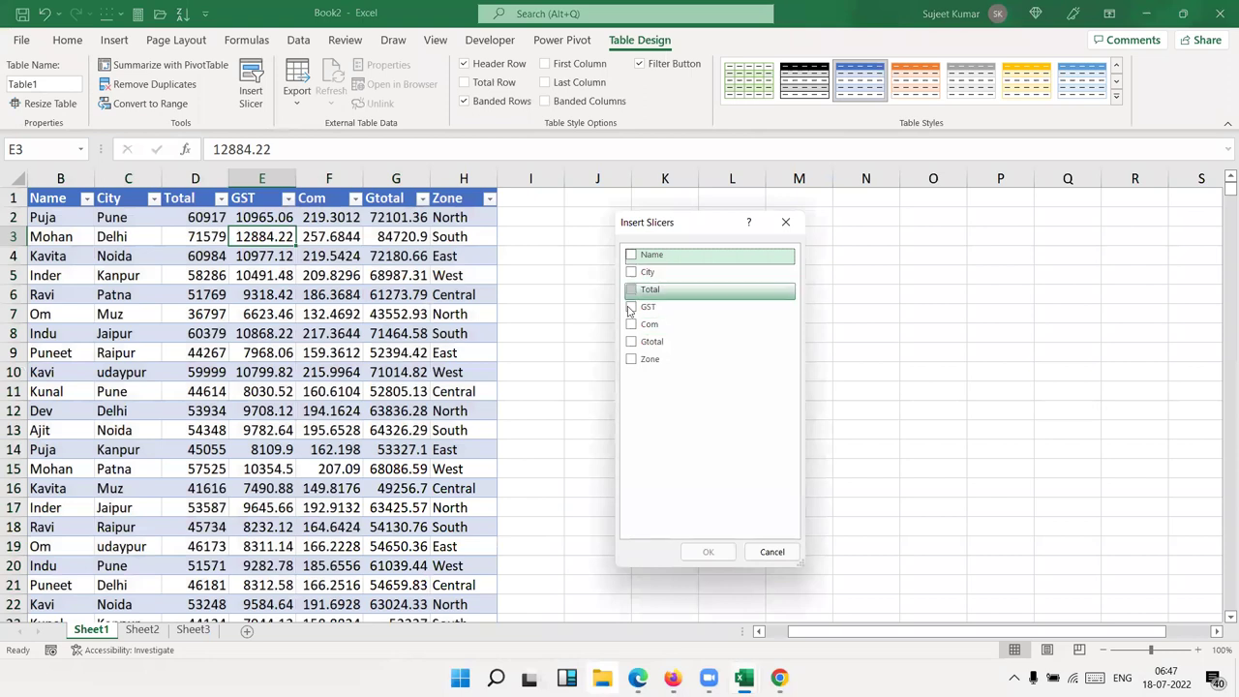
Insert slicers for the Zone, City and Name fields.
left_click(630, 359)
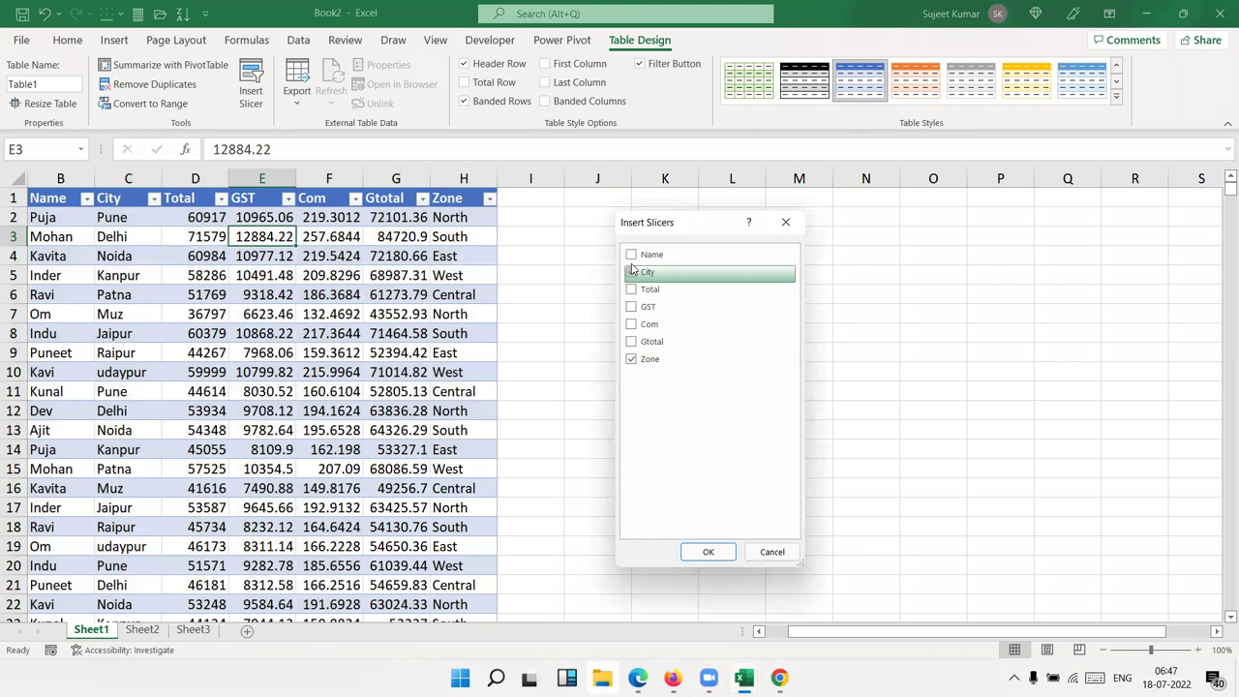
left_click(631, 272)
left_click(631, 255)
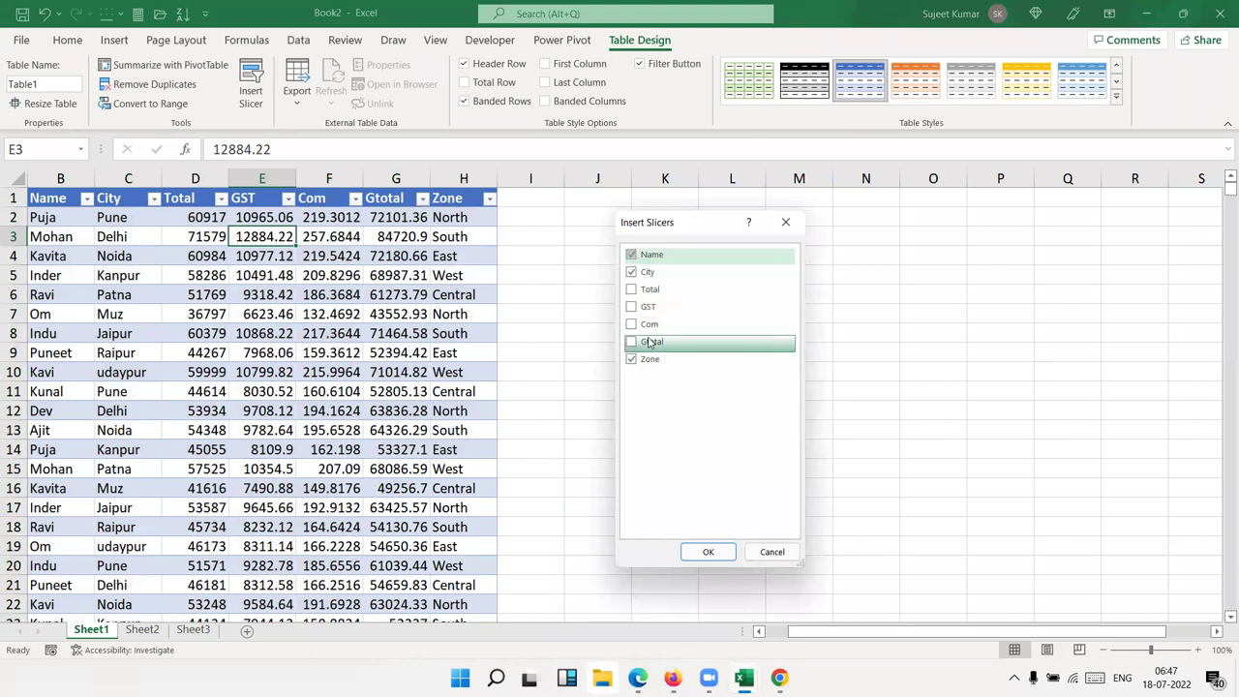
left_click(704, 551)
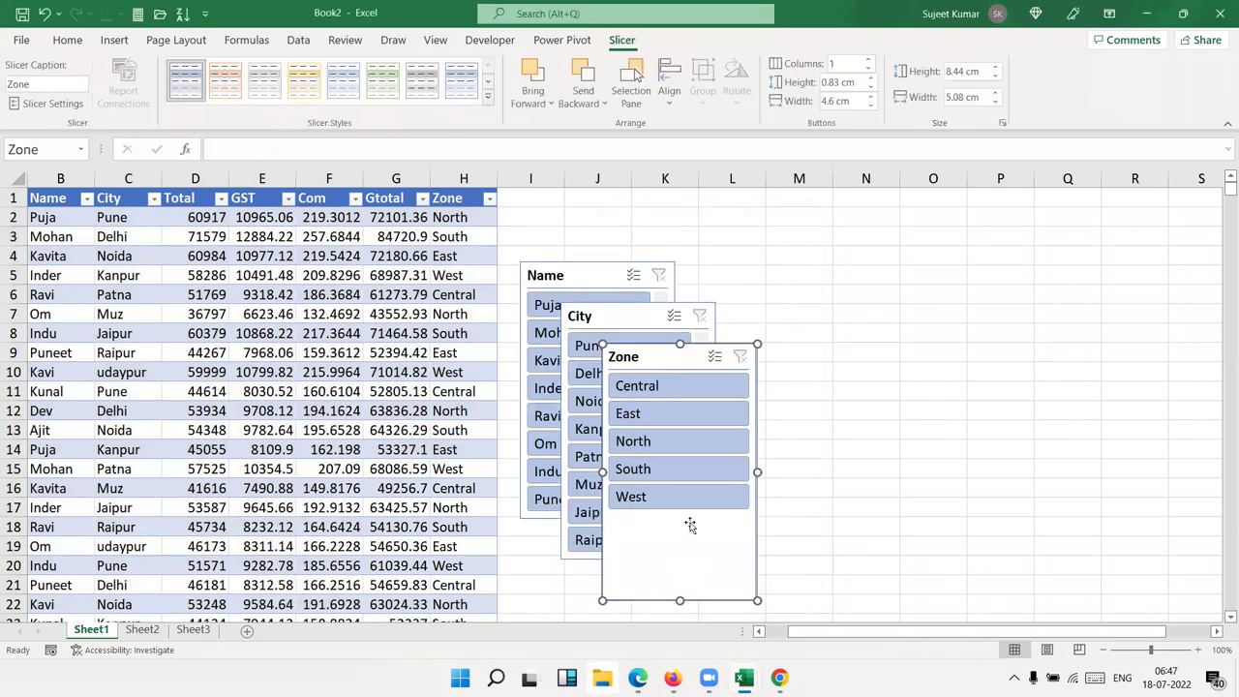
Arrange the Name, City and Zone slicers in a row beside the table.
left_click_drag(576, 280, 620, 220)
left_click_drag(627, 329, 796, 236)
left_click_drag(665, 358, 961, 229)
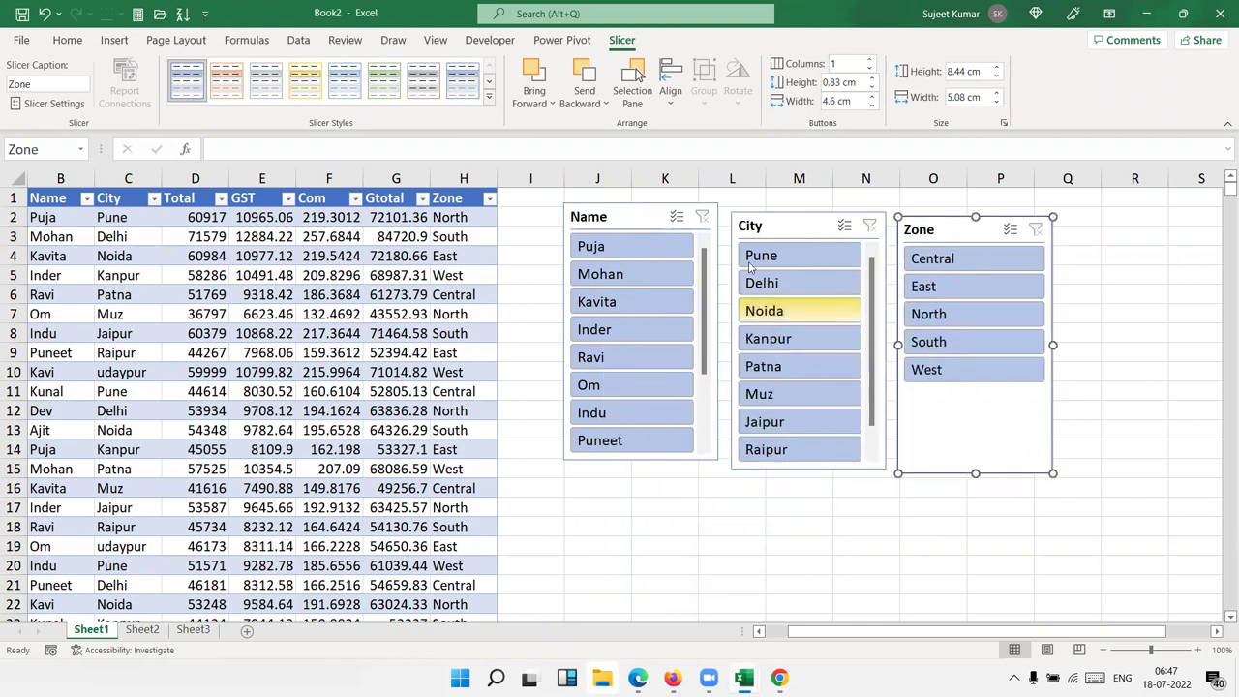
left_click(588, 253)
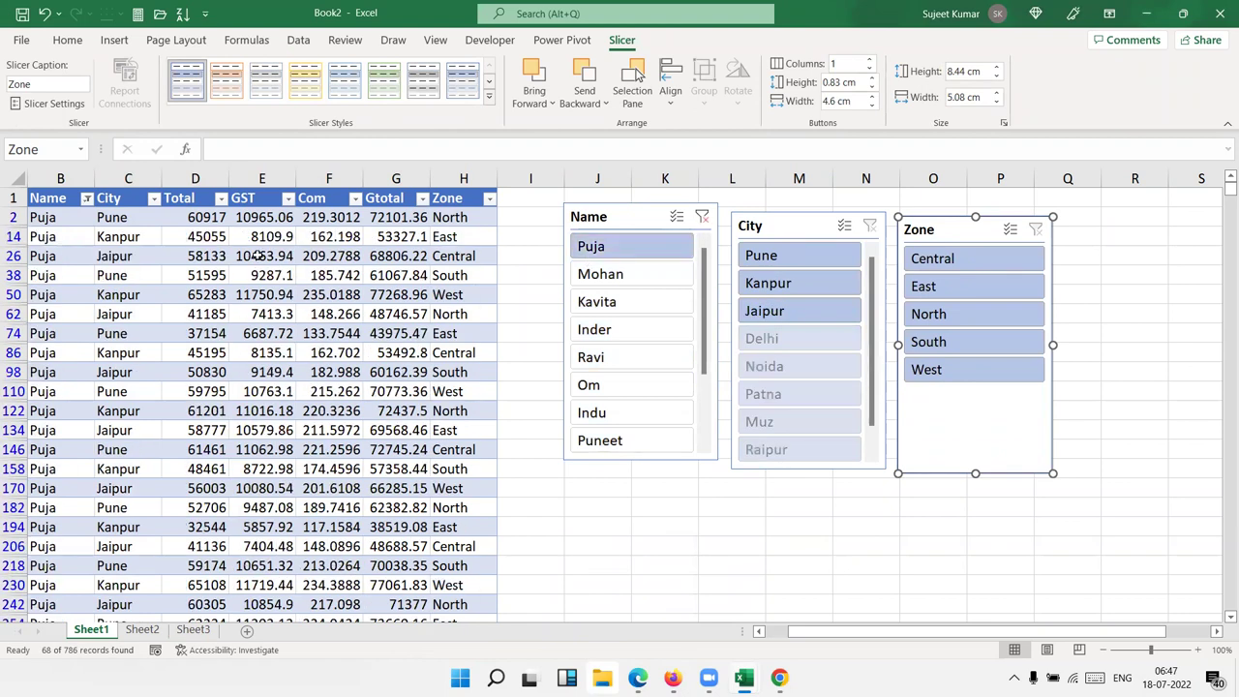
left_click(775, 310)
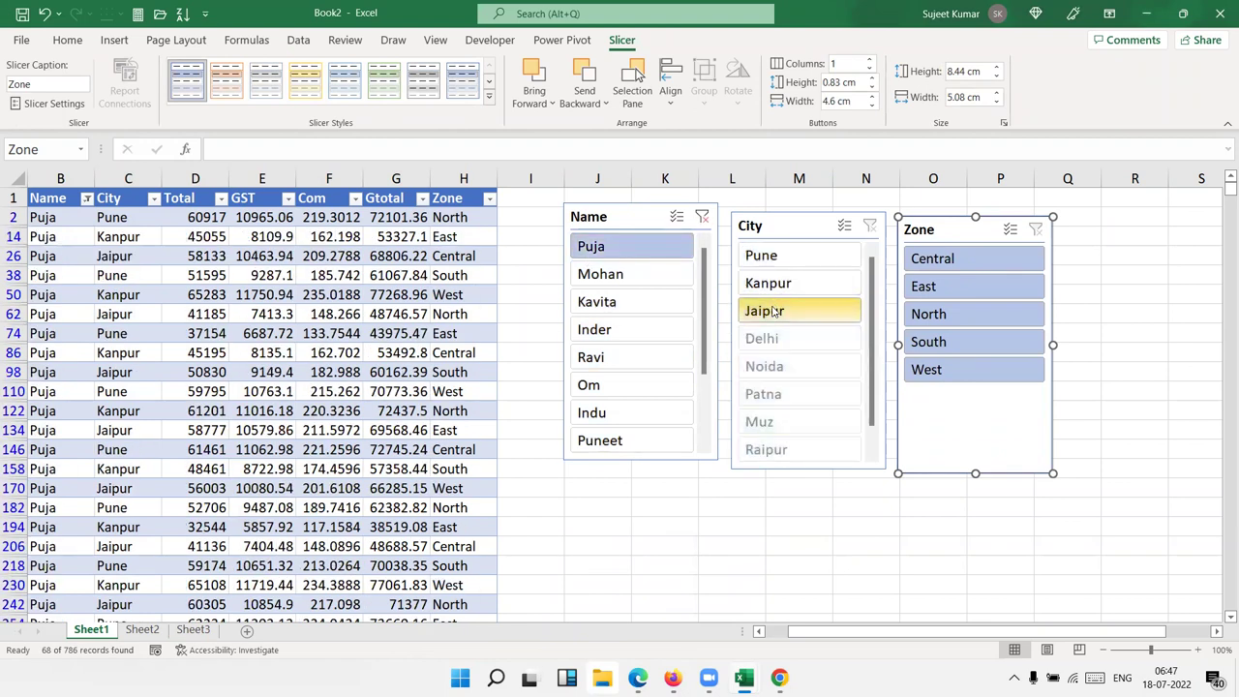
left_click(931, 373)
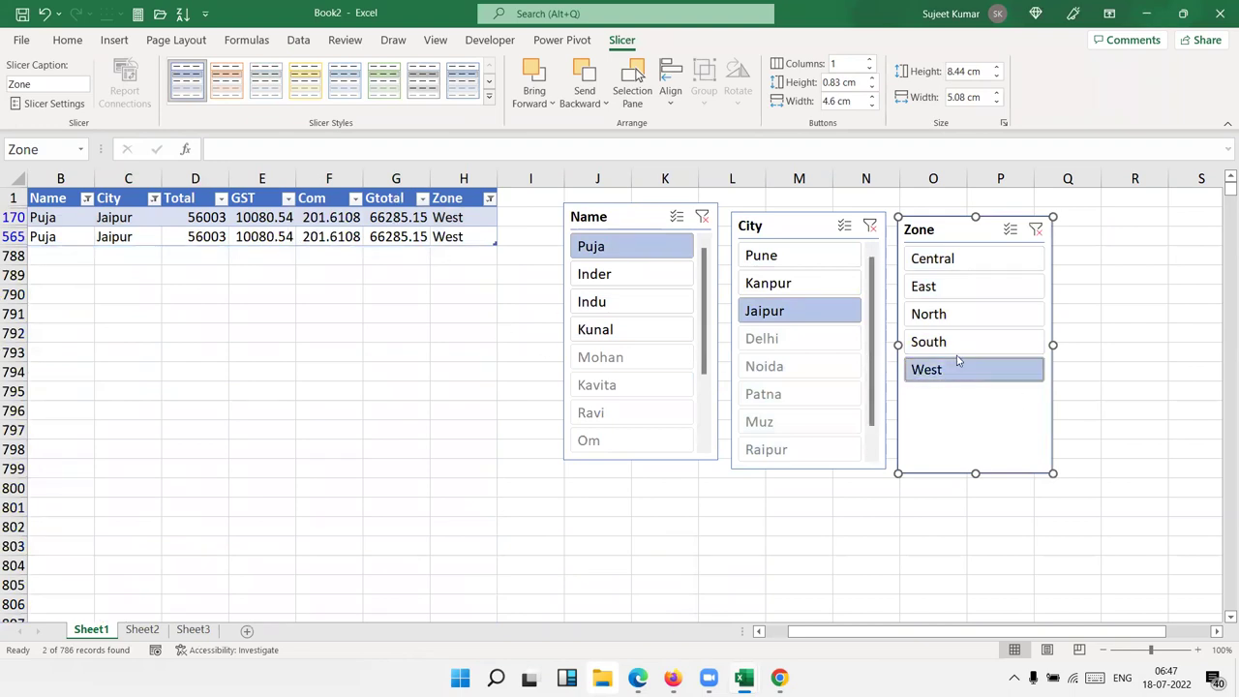
left_click(958, 343)
left_click(960, 318)
left_click(958, 286)
left_click(958, 258)
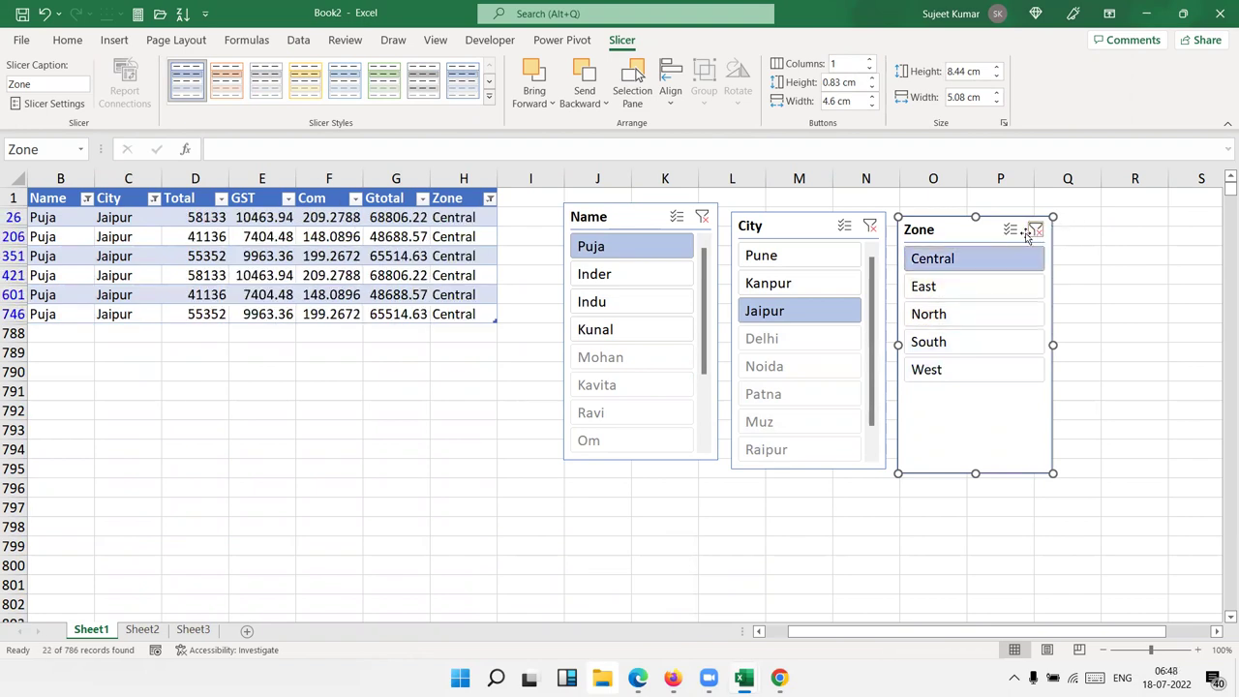
left_click(1035, 229)
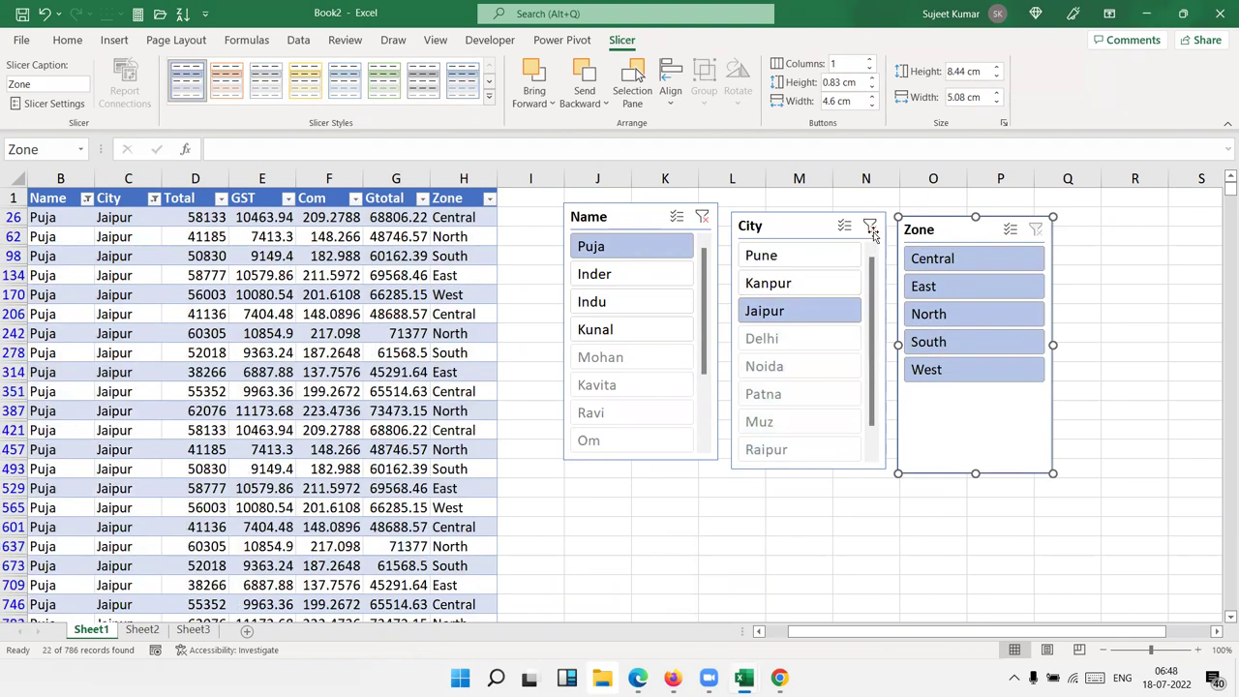
left_click(870, 226)
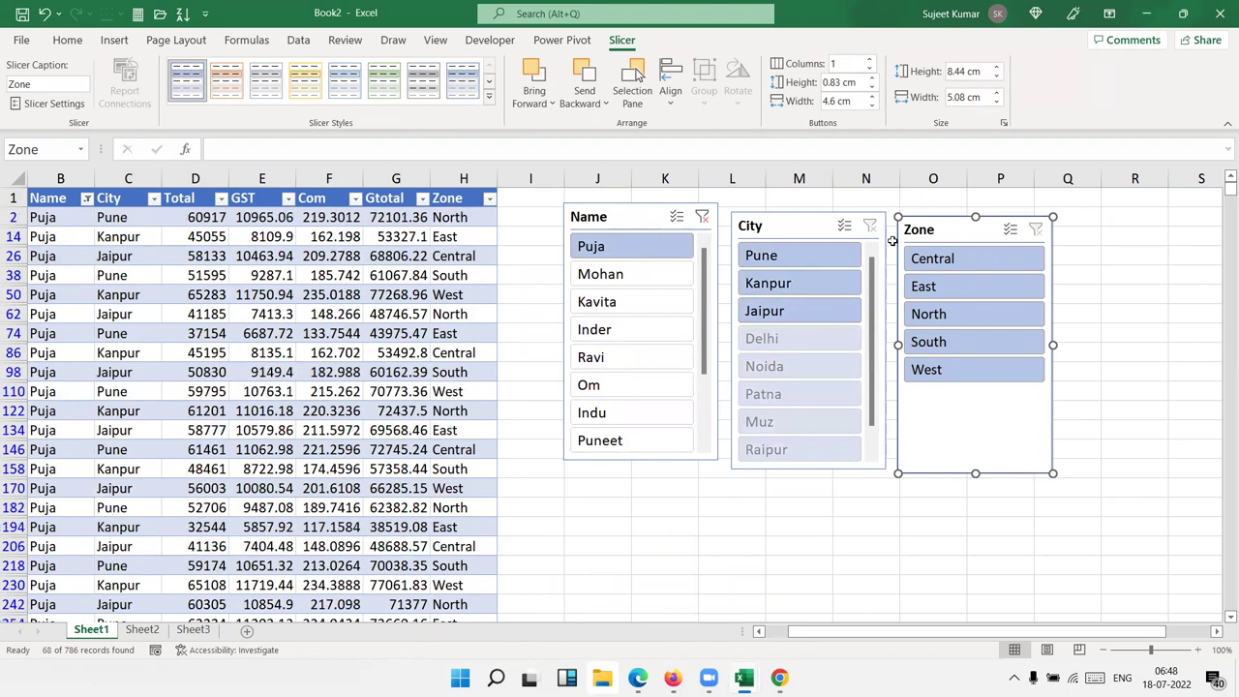
left_click(702, 217)
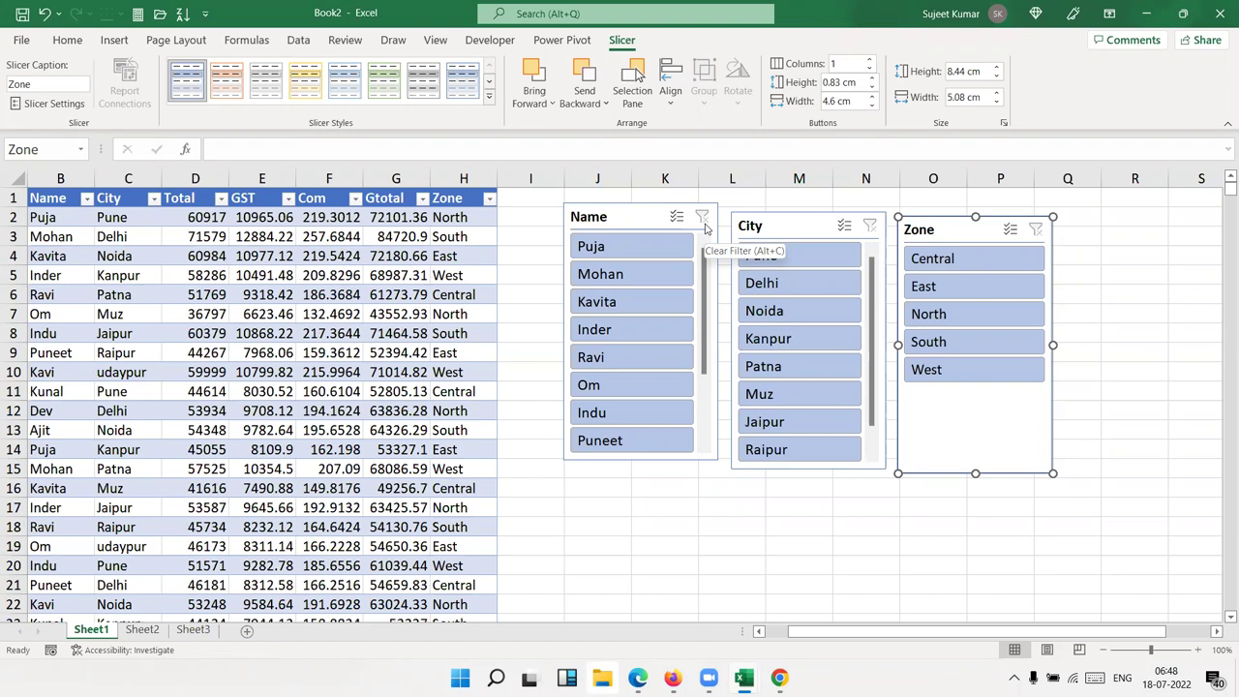
Browse the table styles gallery, keeping the current blue table style.
left_click(262, 275)
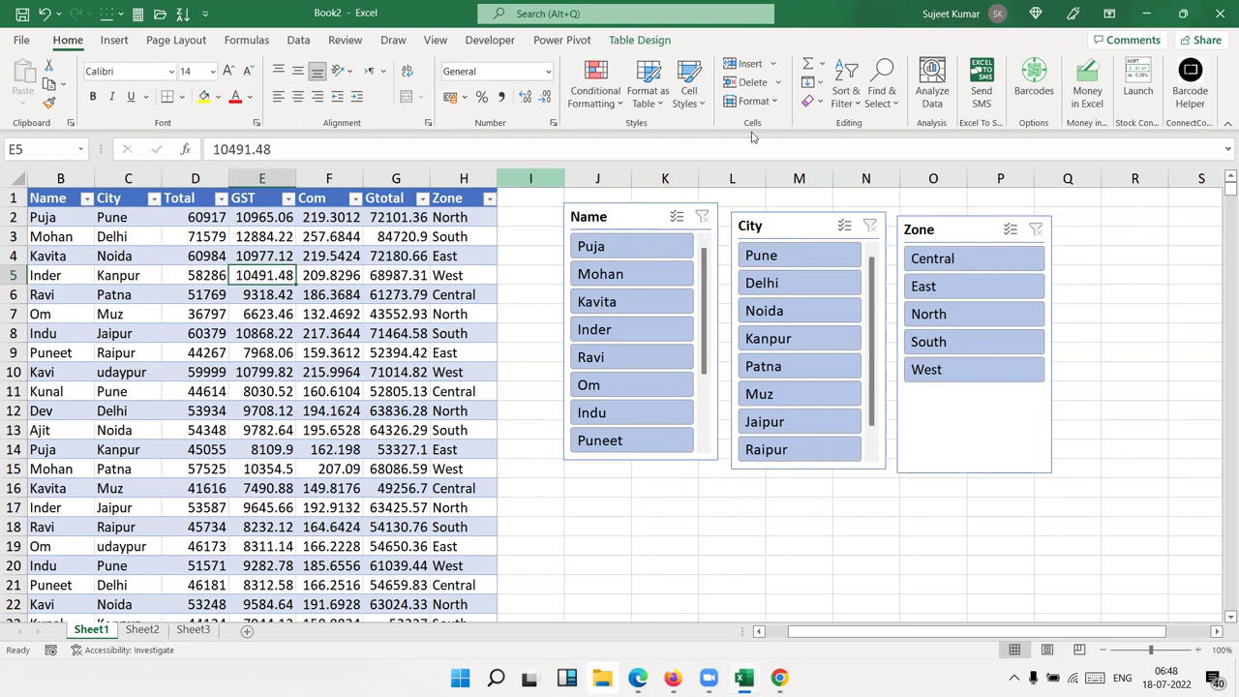
scroll(1065, 87, "down", 2)
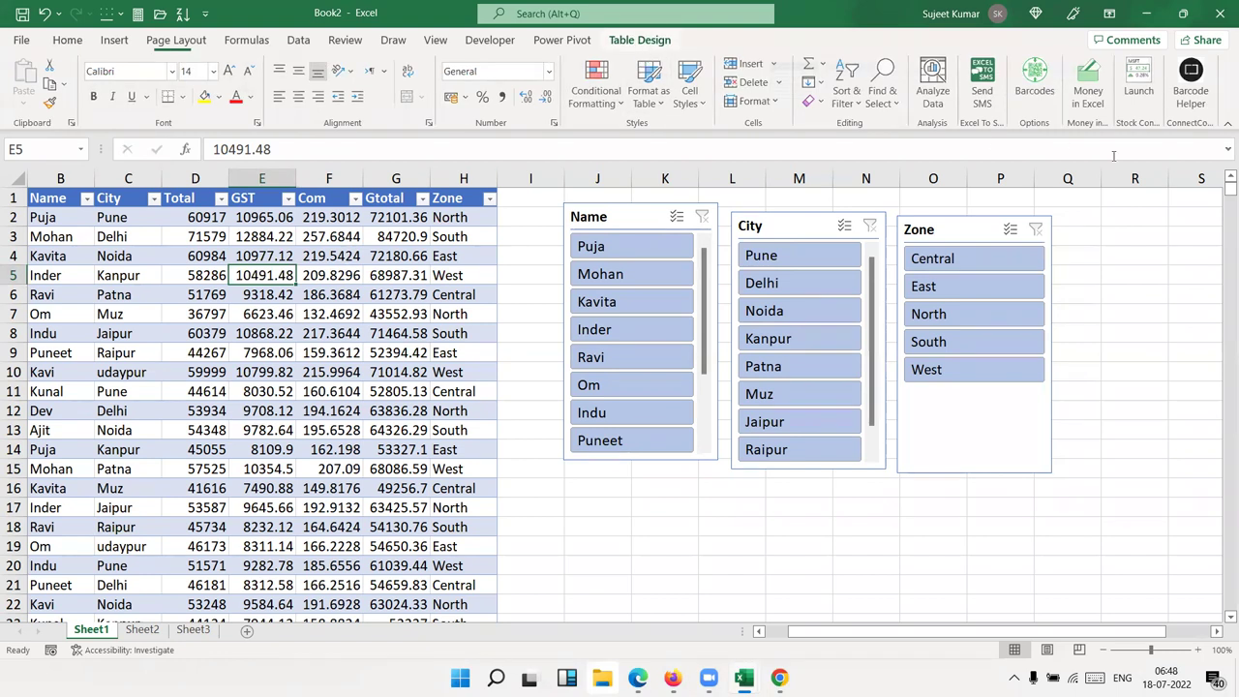
scroll(1123, 107, "down", 7)
left_click(1128, 114)
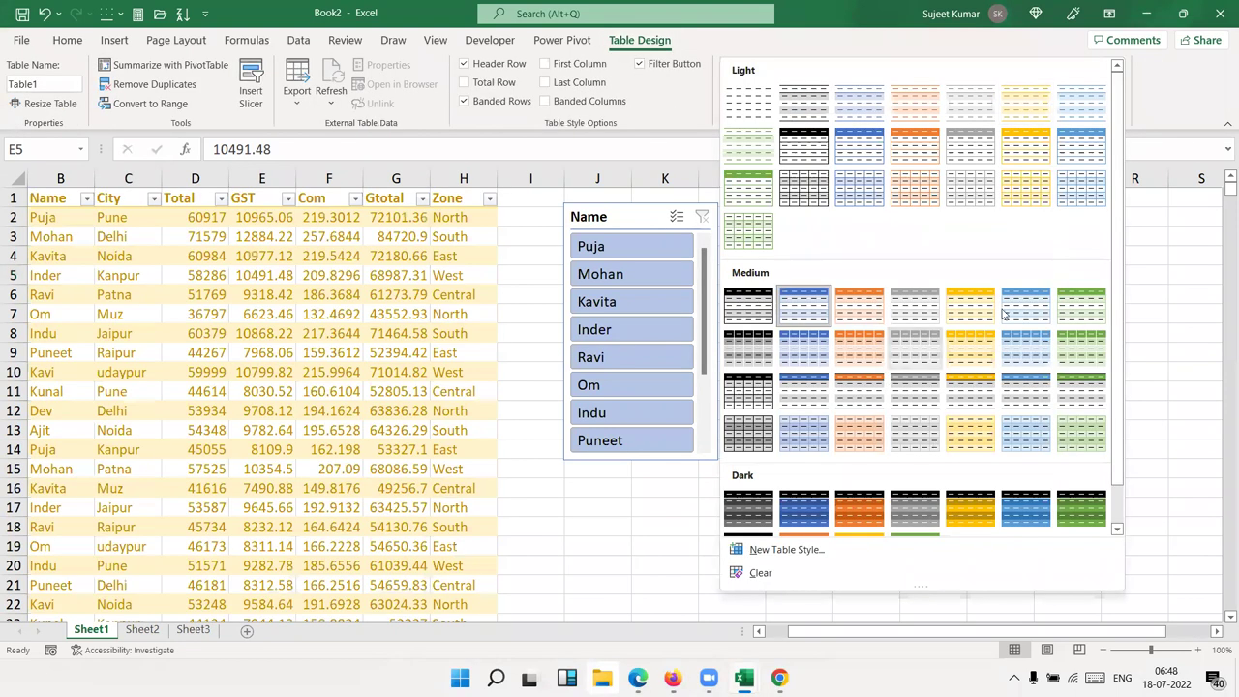
left_click(311, 256)
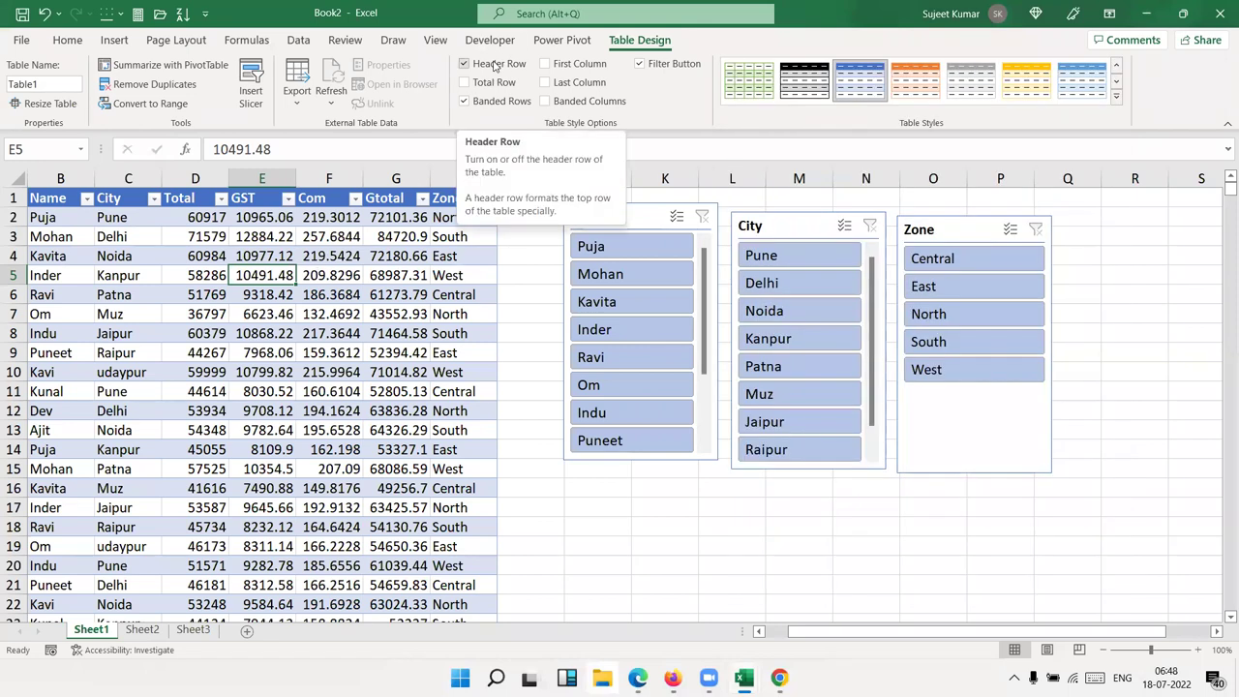
Toggle Header Row and First Column off and on, then turn off the Filter Button.
left_click(493, 64)
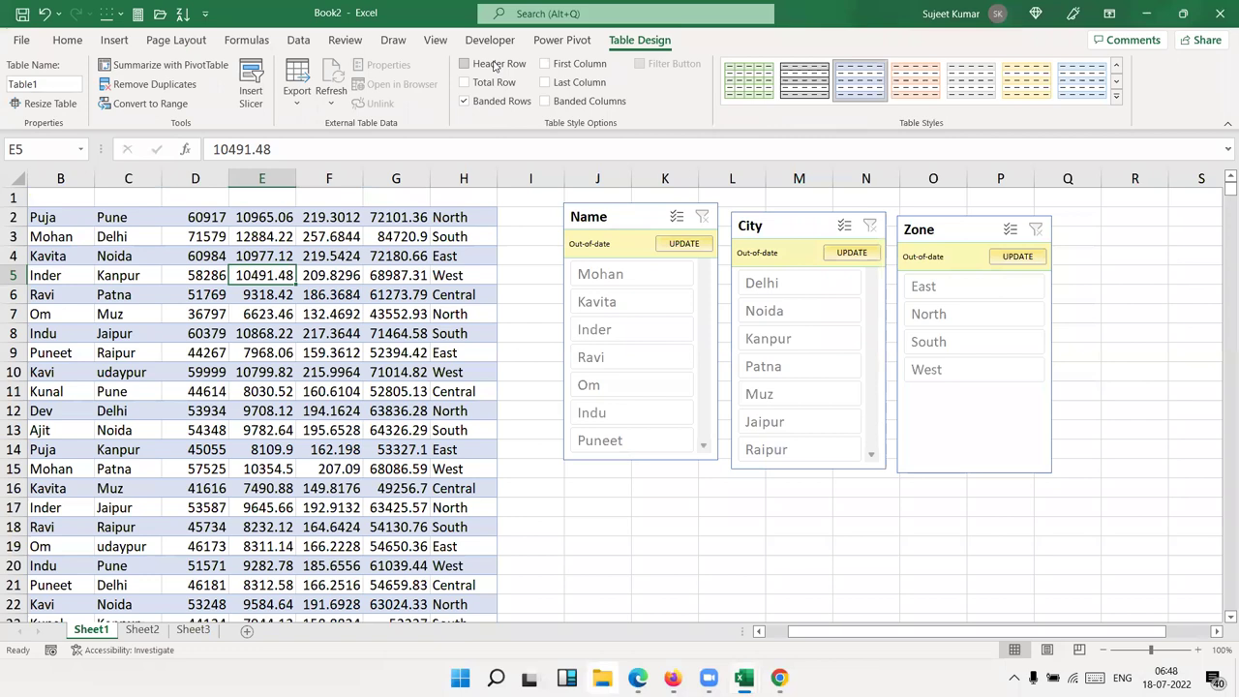
left_click(493, 64)
left_click(494, 64)
left_click(493, 64)
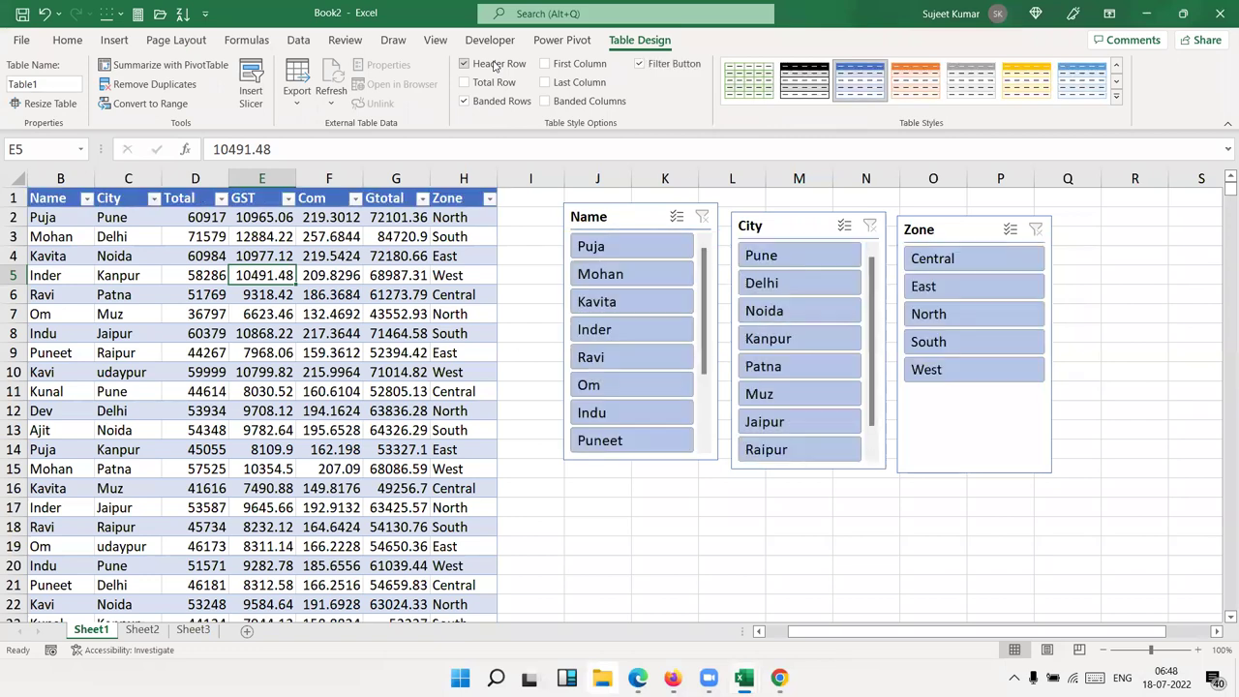
left_click(585, 64)
left_click(585, 66)
left_click(654, 69)
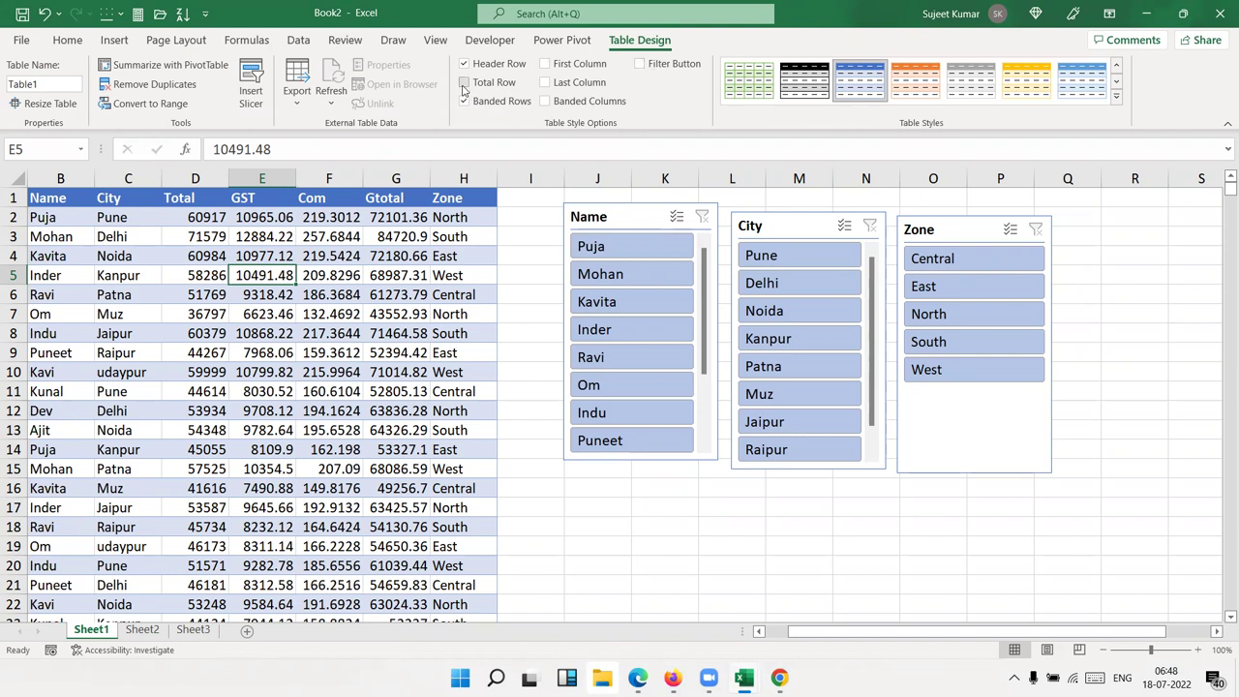
Add a Total row and set D788 to Sum, giving 43075239.
left_click(464, 83)
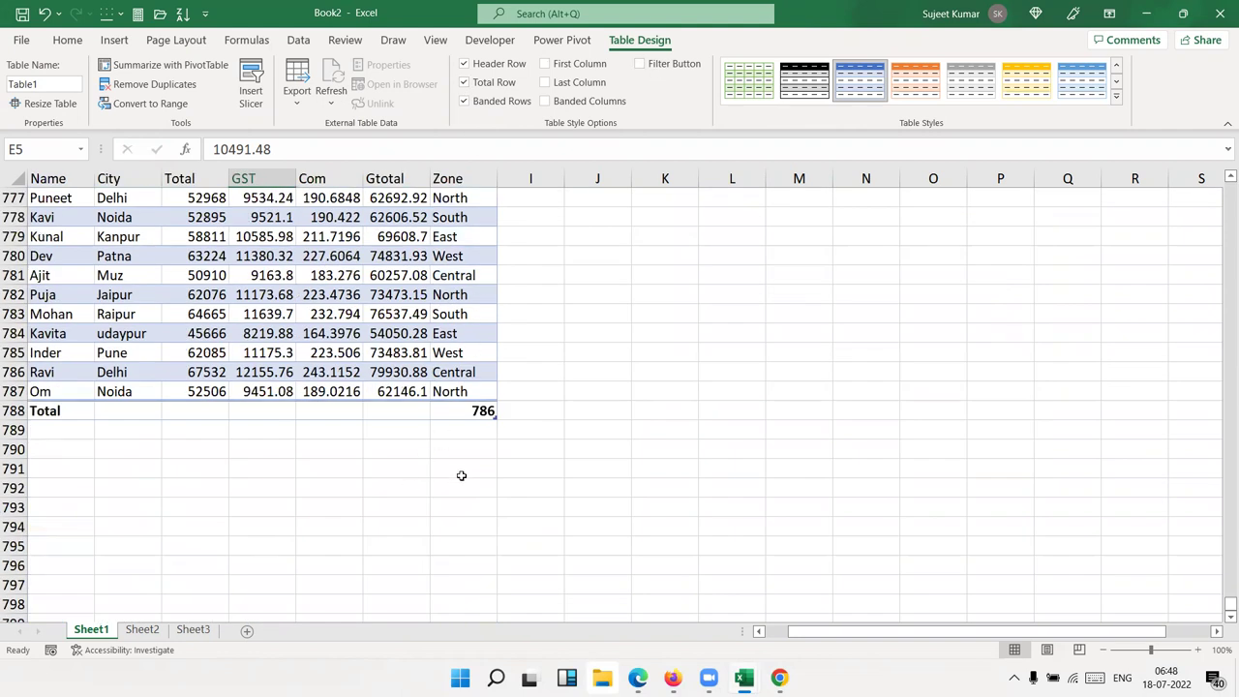
left_click(188, 410)
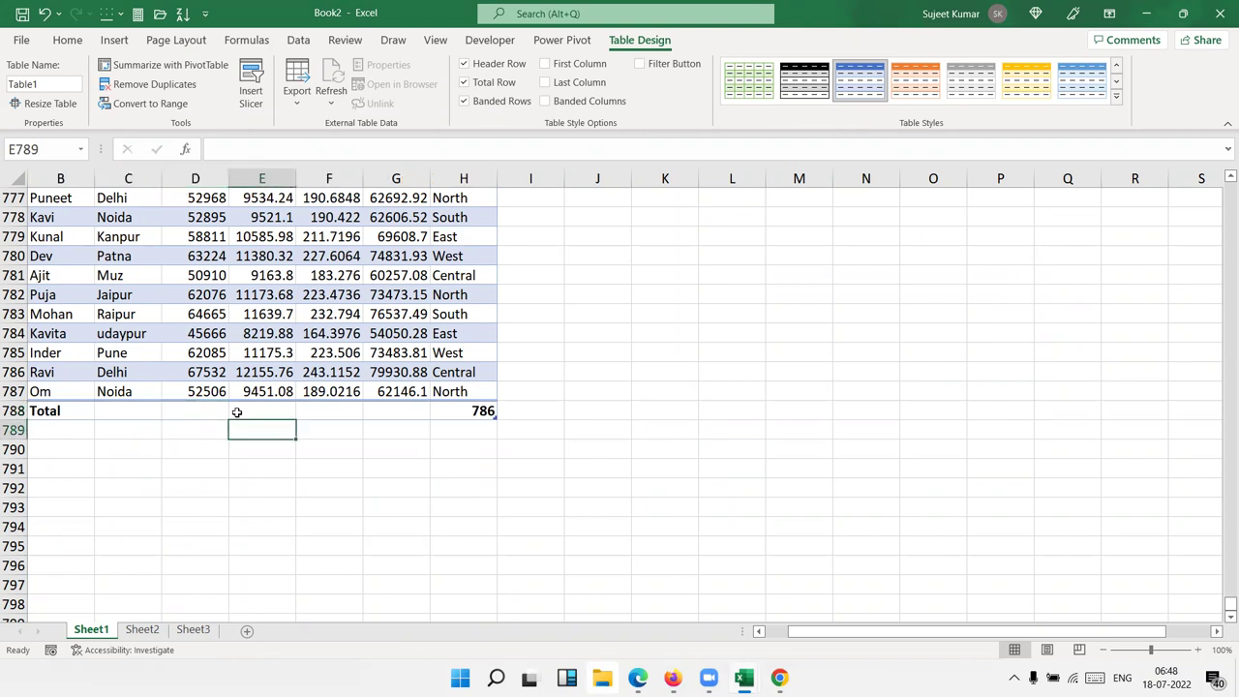
left_click(235, 412)
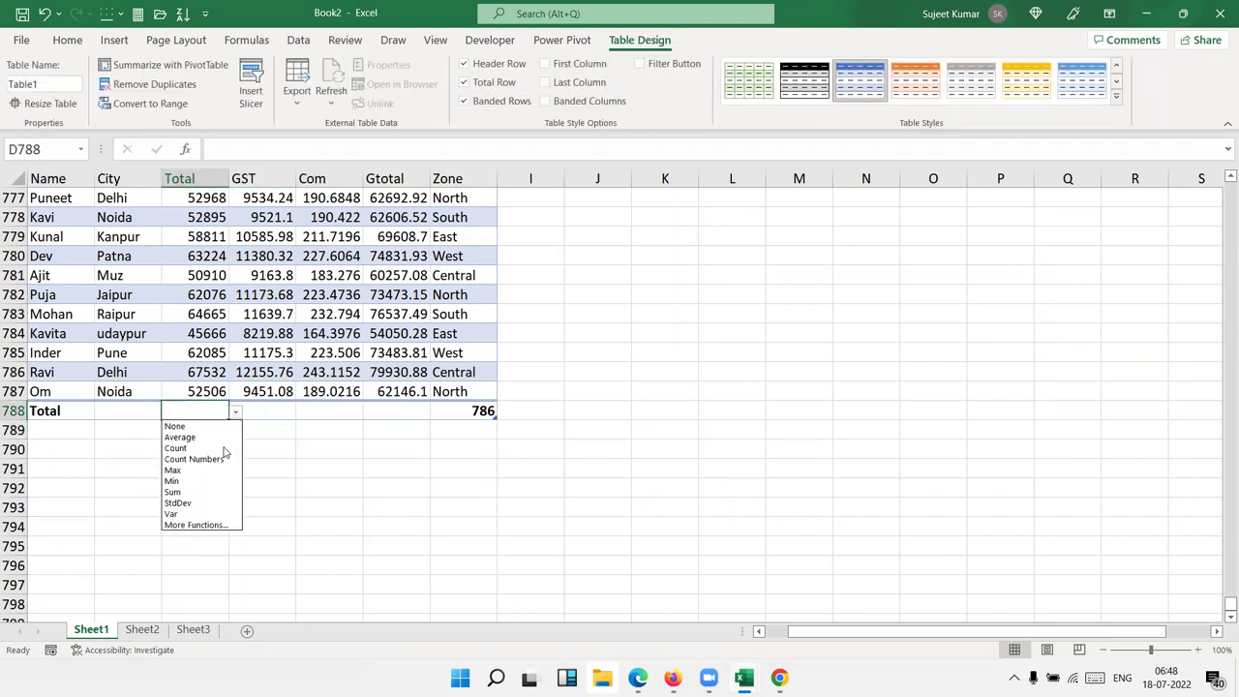
left_click(173, 491)
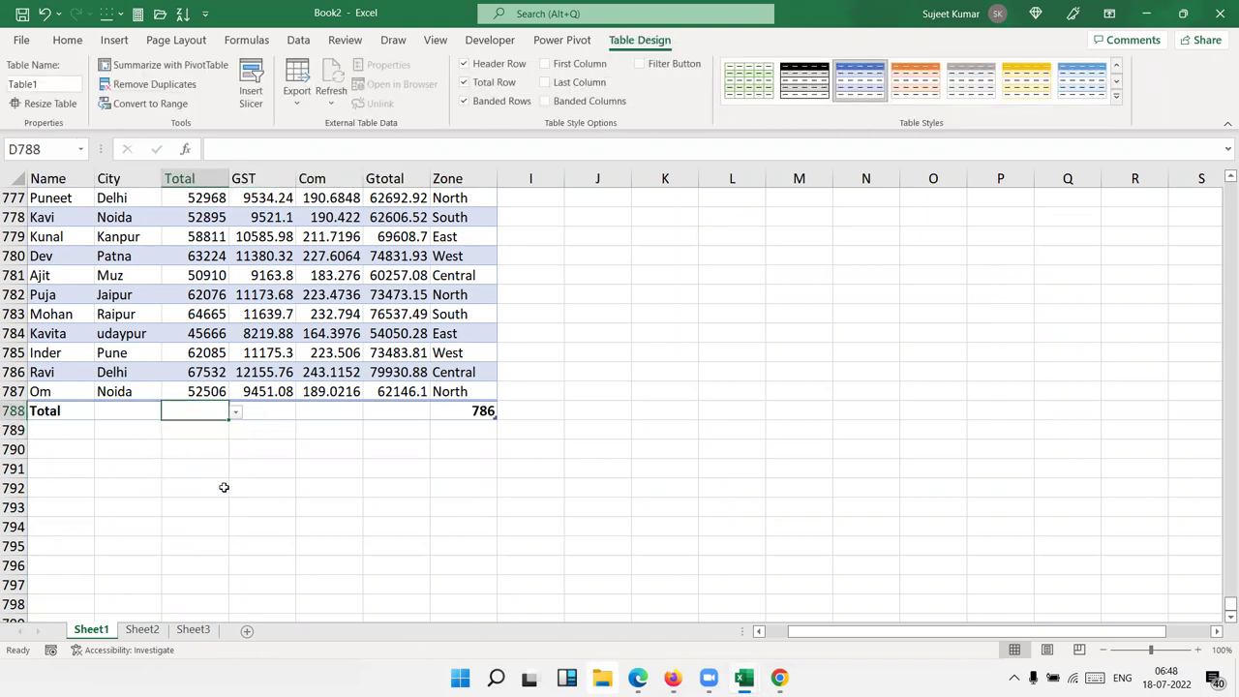
left_click(286, 415)
left_click(302, 414)
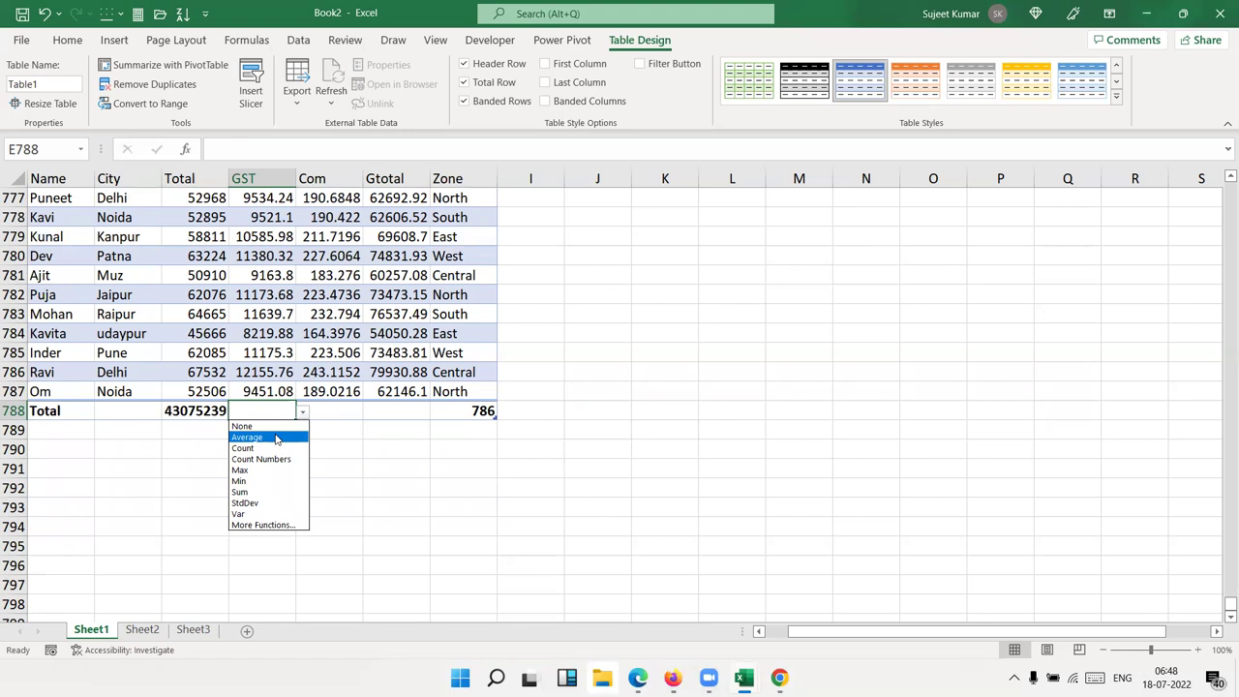
key("Escape")
Toggle Last Column and Banded Rows off and back on, leaving the table unchanged.
scroll(466, 189, "up", 7)
scroll(465, 189, "up", 10)
scroll(466, 189, "up", 10)
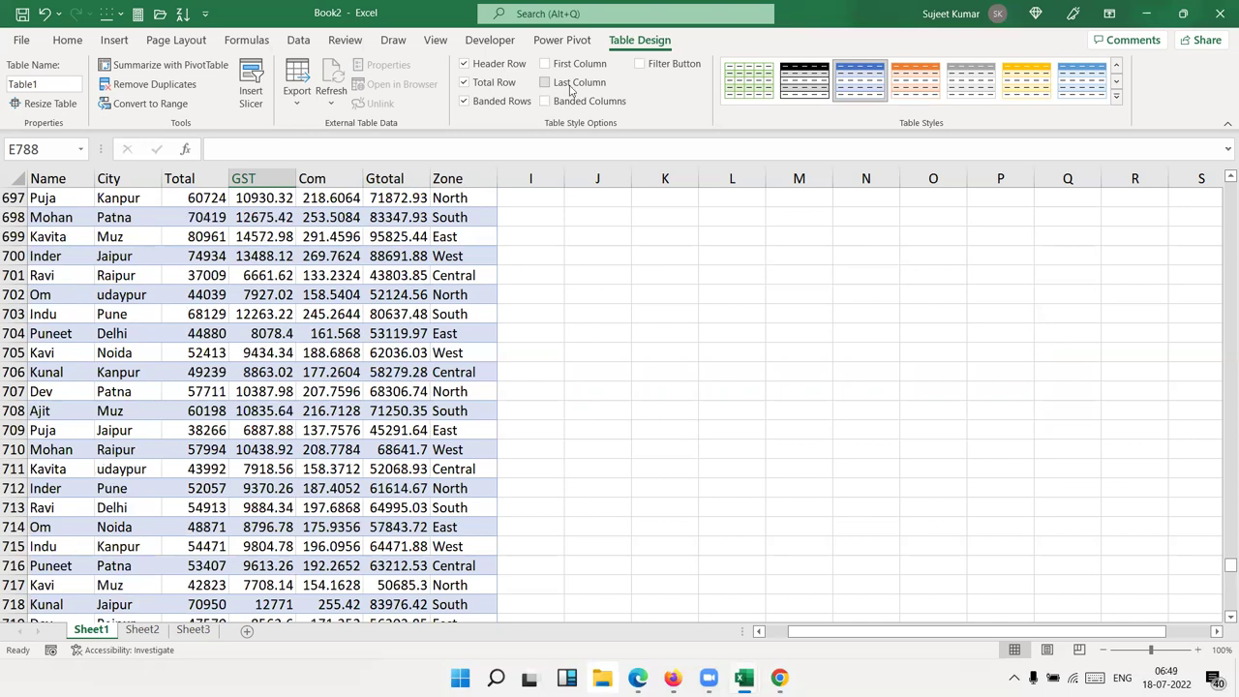
left_click(570, 88)
left_click(570, 87)
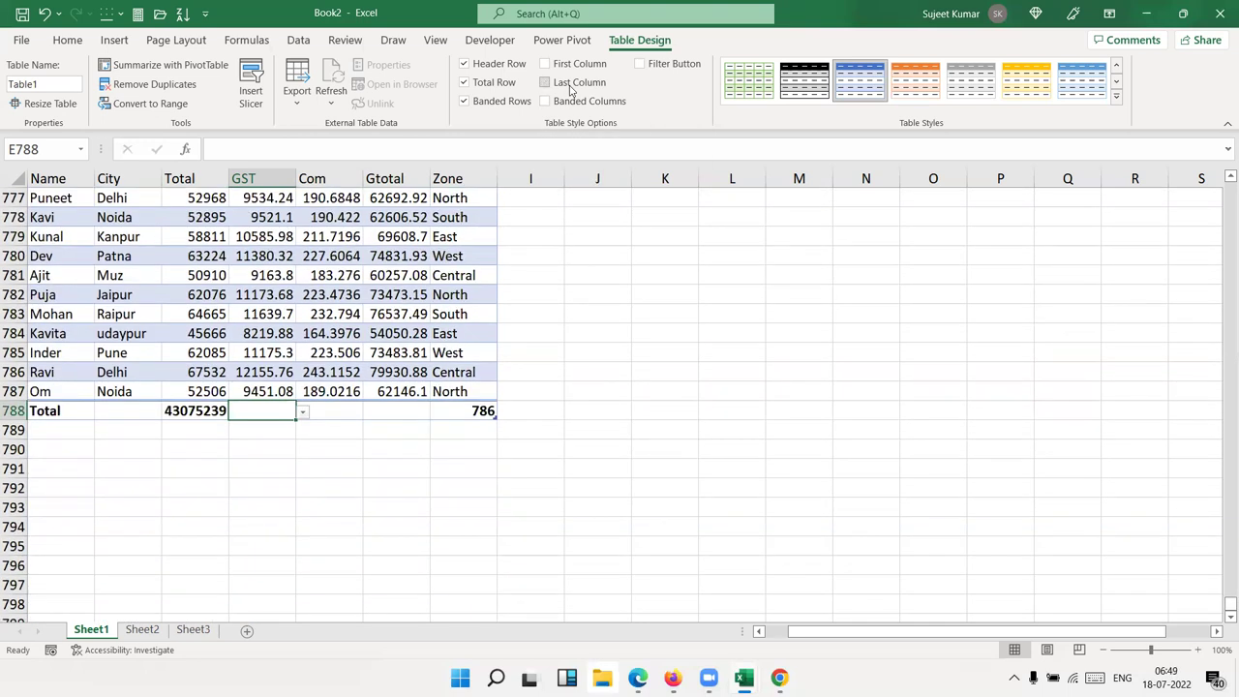
left_click(499, 103)
left_click(498, 103)
scroll(1217, 598, "up", 7)
scroll(1217, 598, "up", 15)
scroll(1219, 581, "up", 5)
scroll(1220, 581, "up", 20)
scroll(1220, 581, "up", 20)
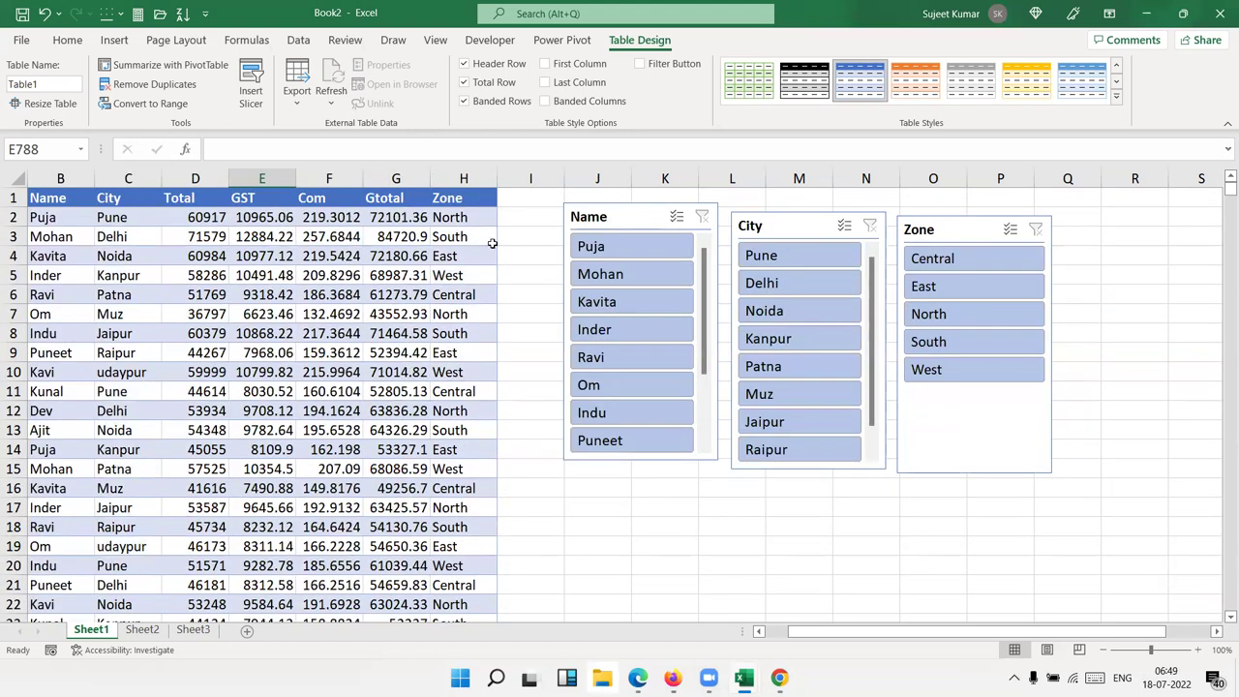
Select cells down the City column, from Pune in C2 to Delhi in C12.
left_click(384, 256)
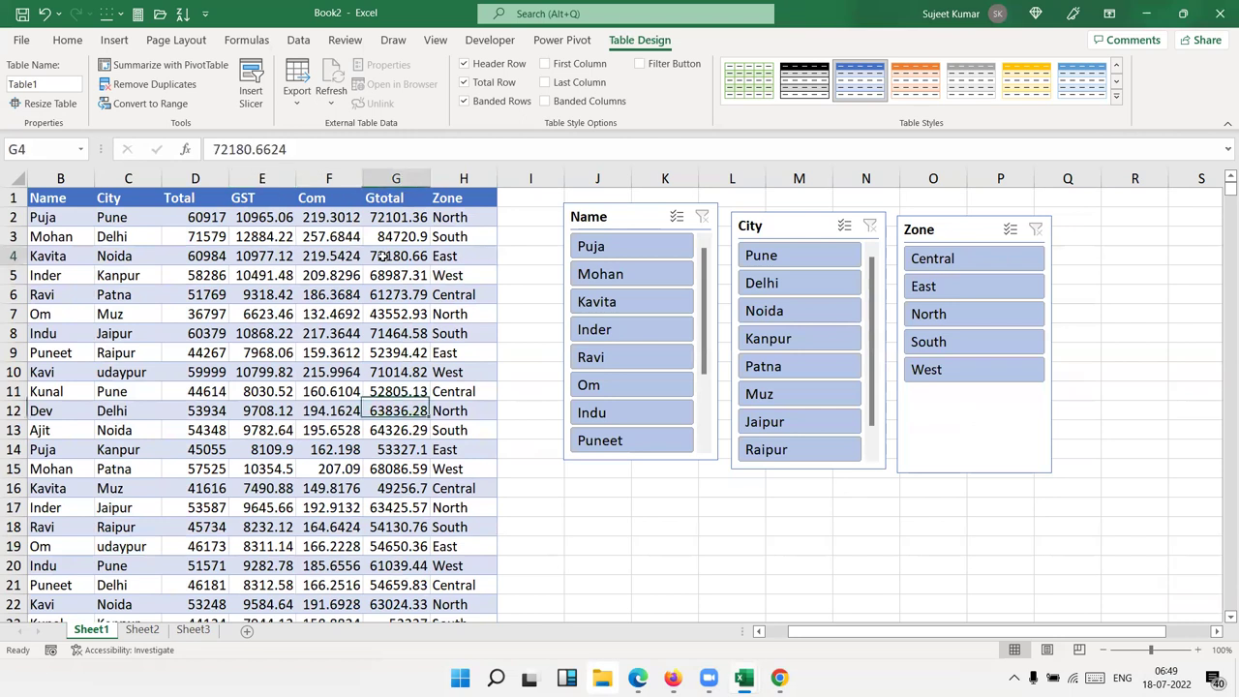
left_click(107, 219)
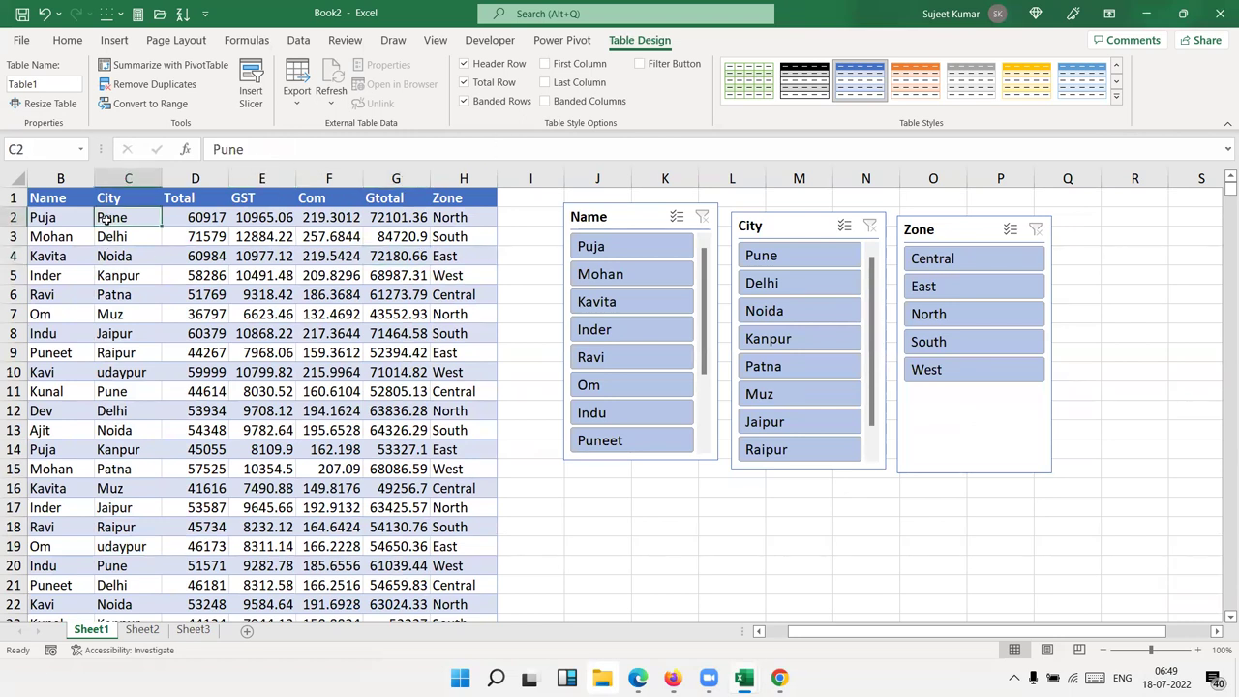
key("Down")
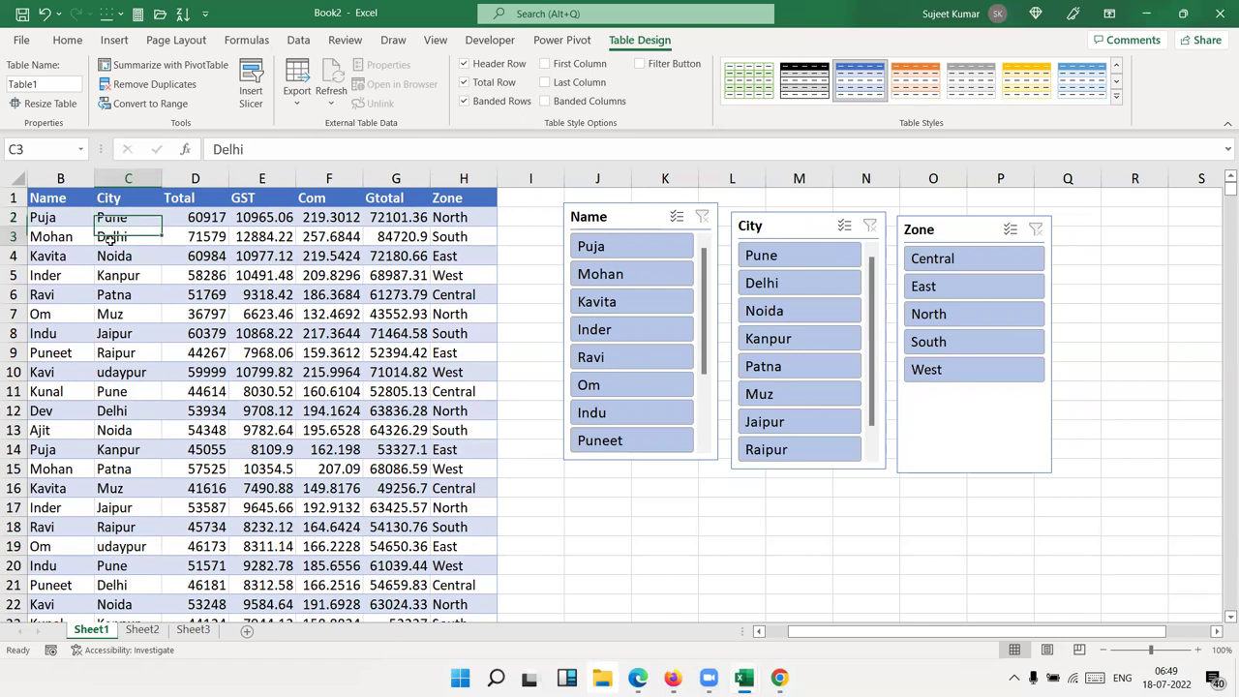
key("Down")
key("Down")
left_click(138, 330)
left_click(155, 410, "ctrl")
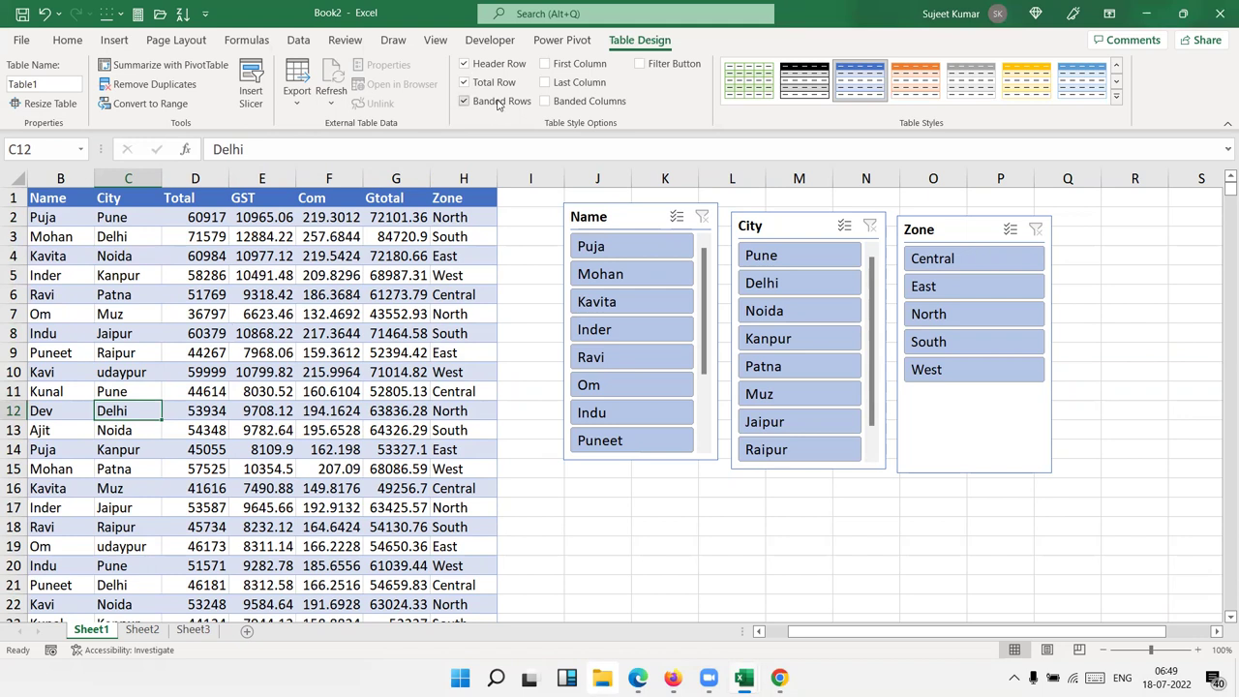
Toggle Banded Rows and Banded Columns, ending with both unchecked.
left_click(465, 101)
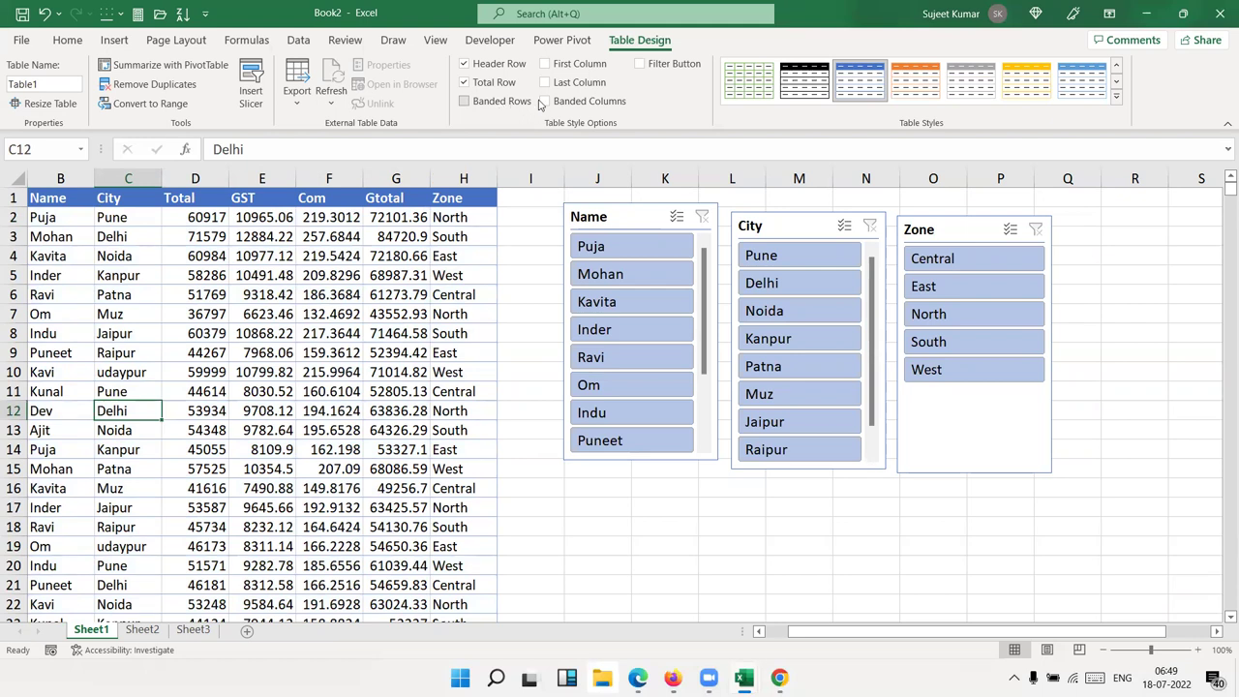
left_click(545, 100)
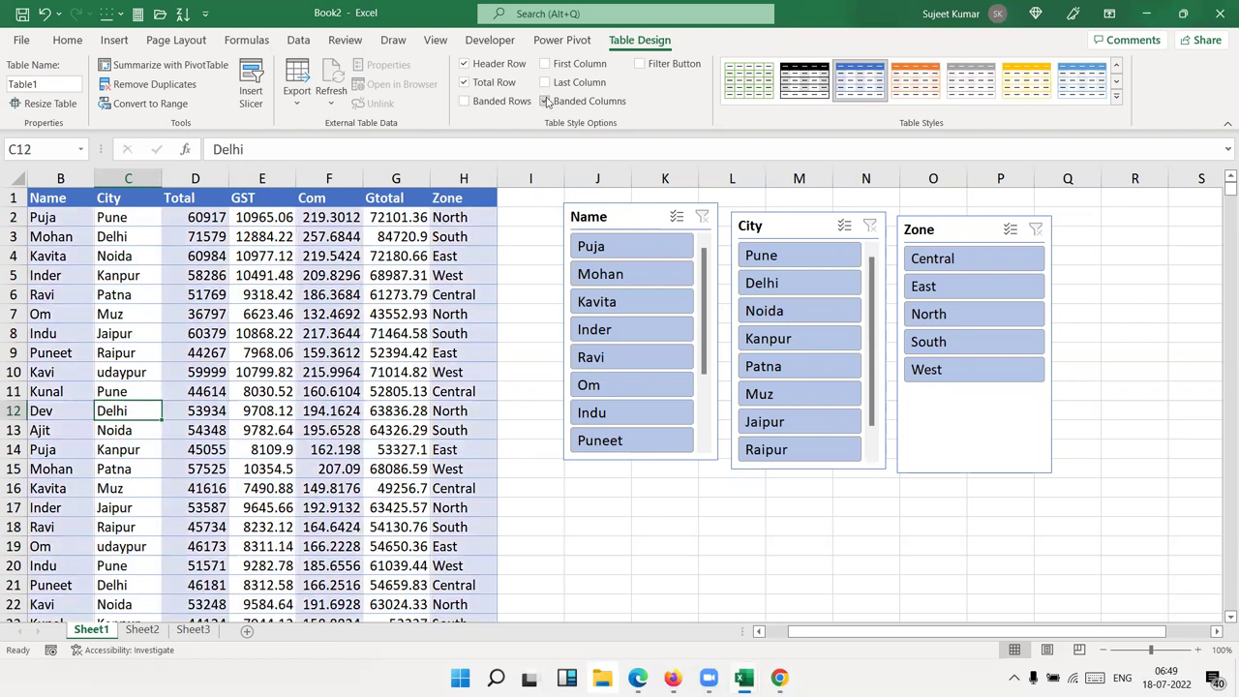
left_click(545, 101)
left_click(536, 100)
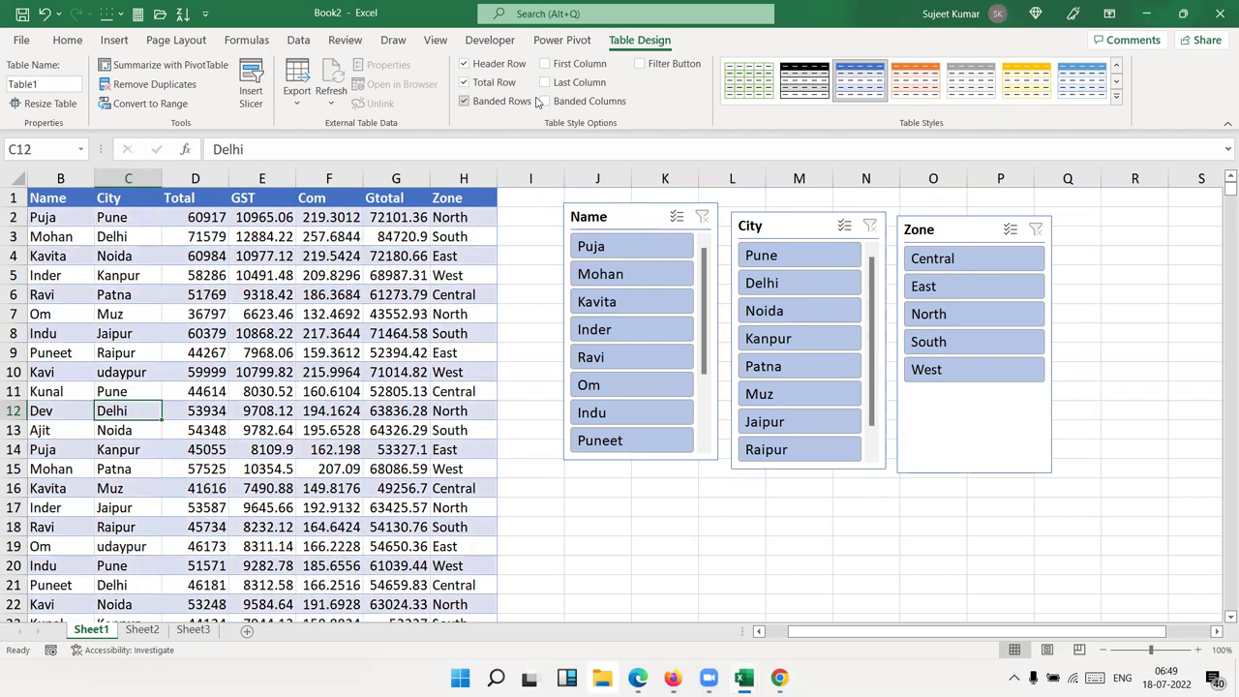
left_click(536, 101)
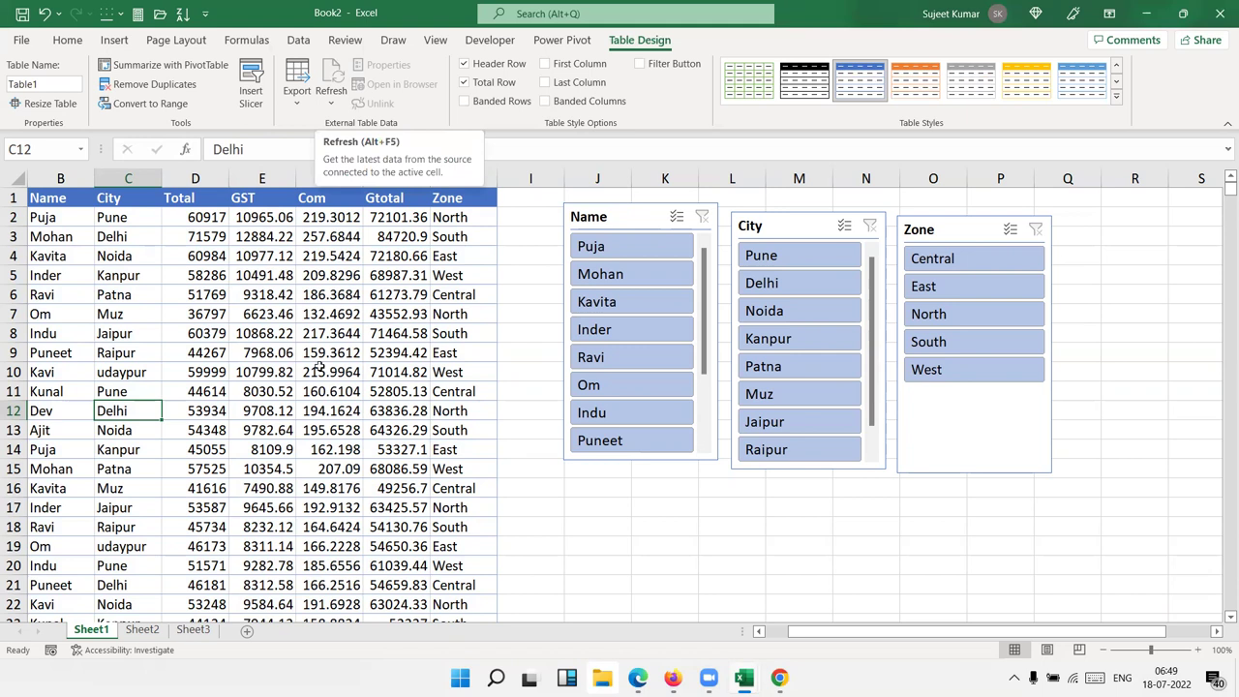
left_click_drag(323, 353, 311, 372)
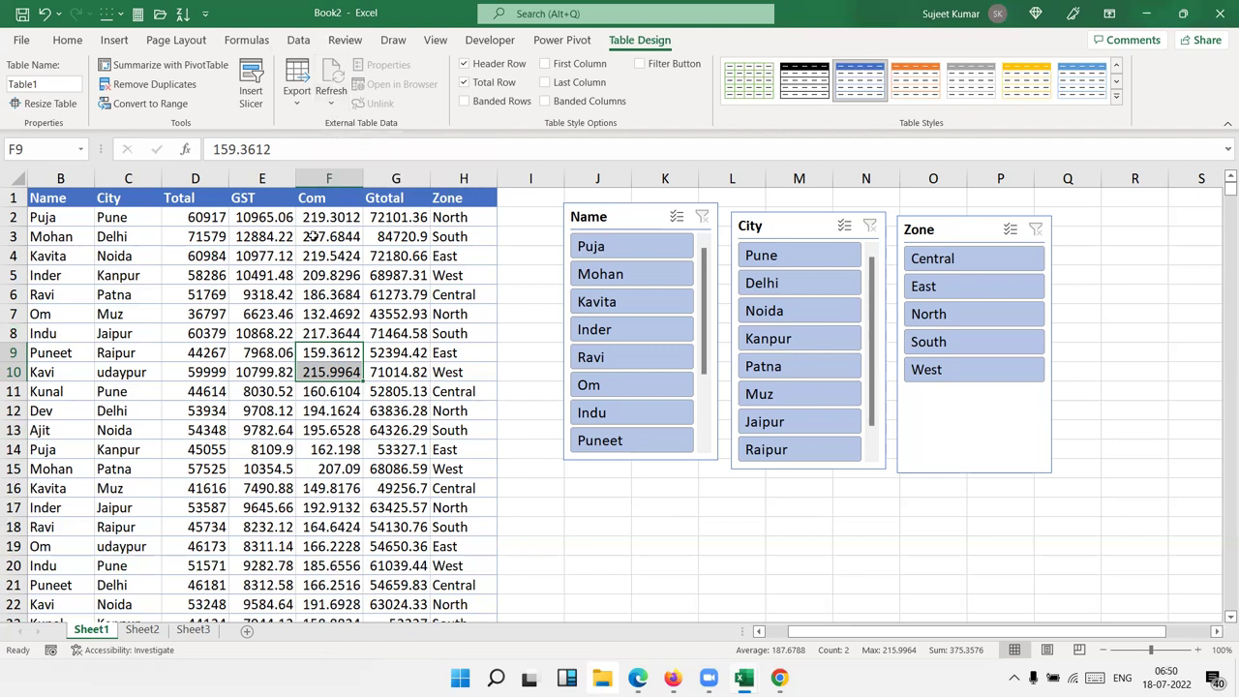
left_click(301, 297)
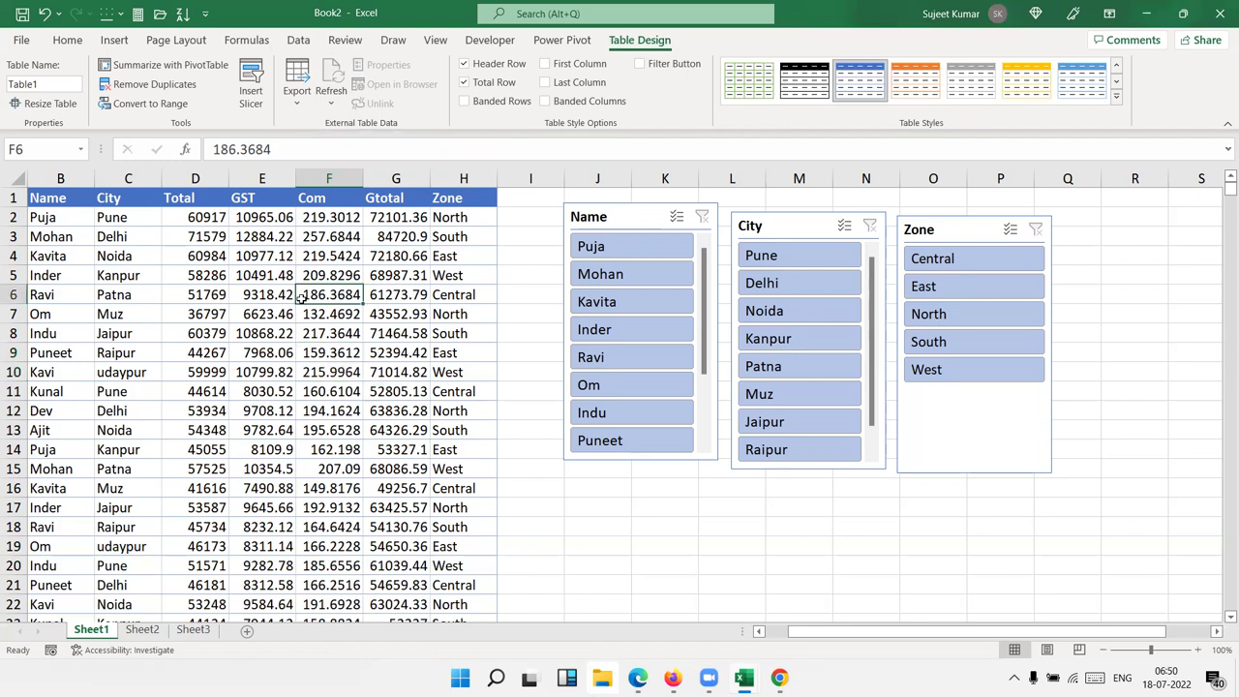
left_click(300, 101)
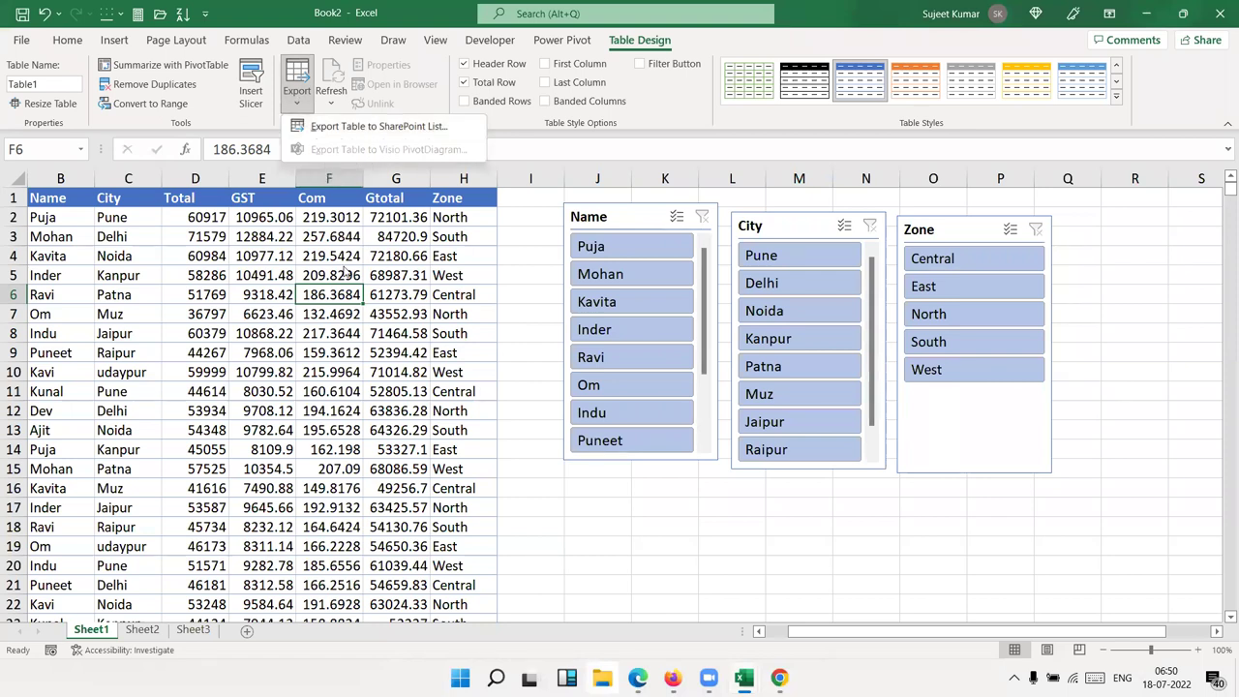
left_click(271, 131)
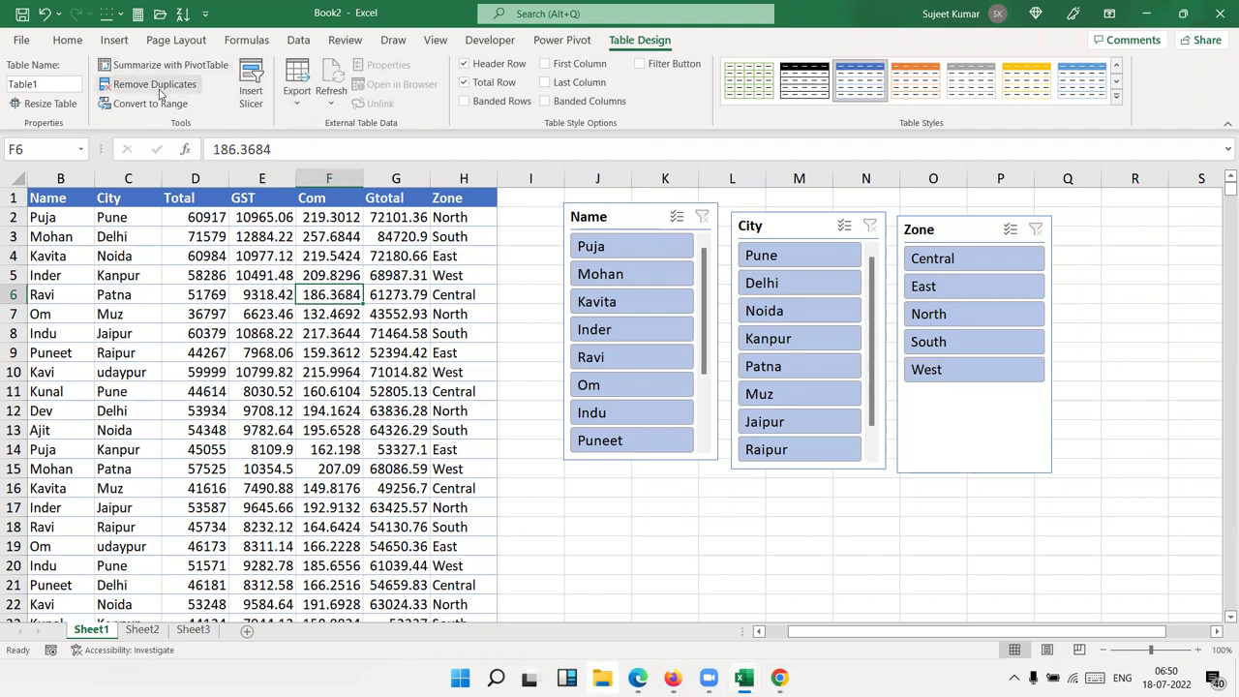
Convert Table1 to a normal range, confirming Yes, keeping its name unchanged.
left_click_drag(58, 299, 411, 431)
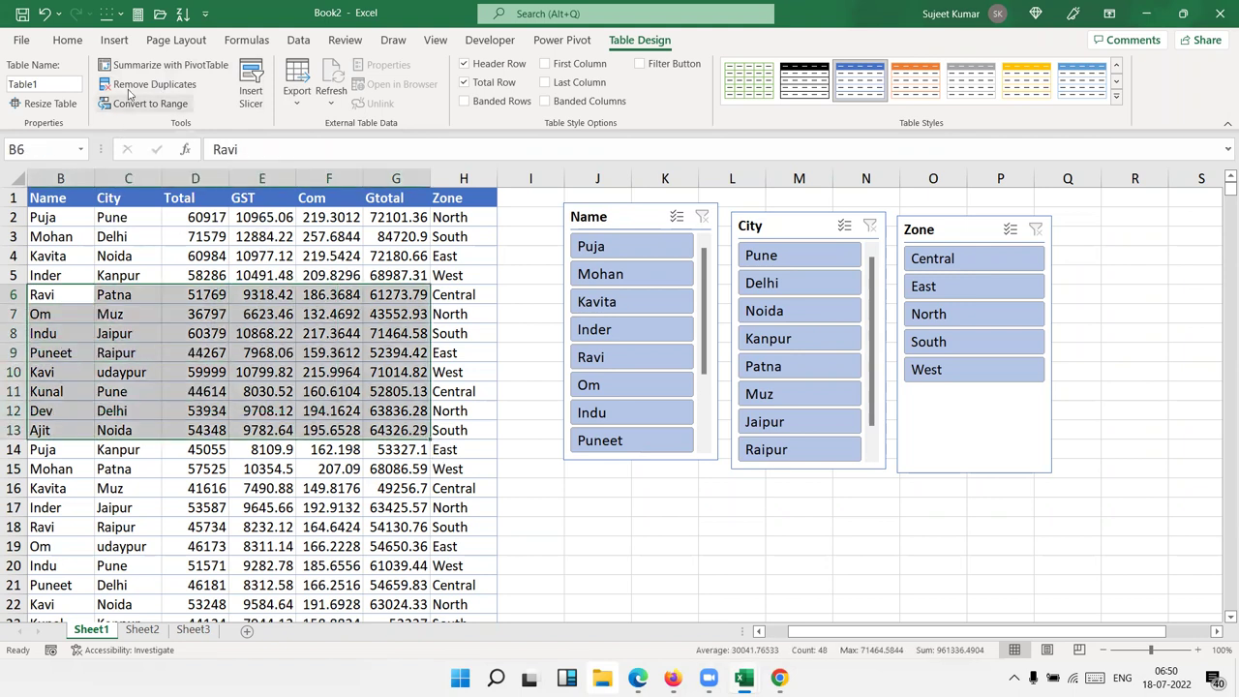
left_click(271, 249)
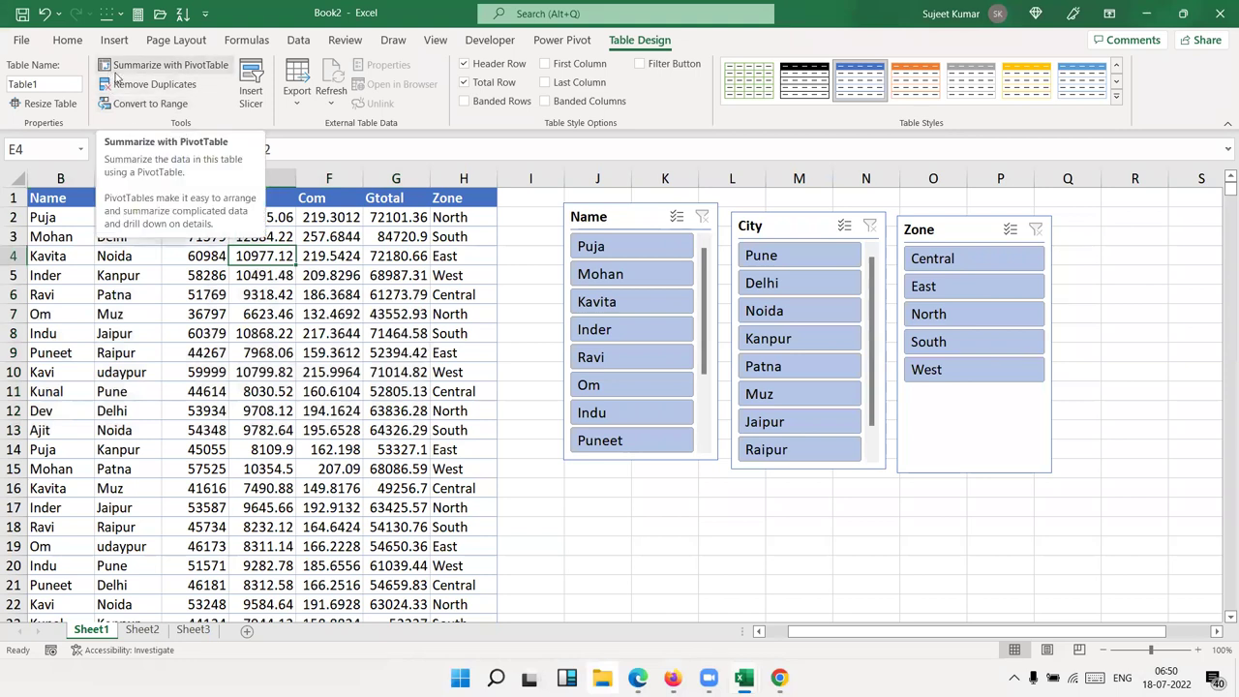
left_click(47, 271)
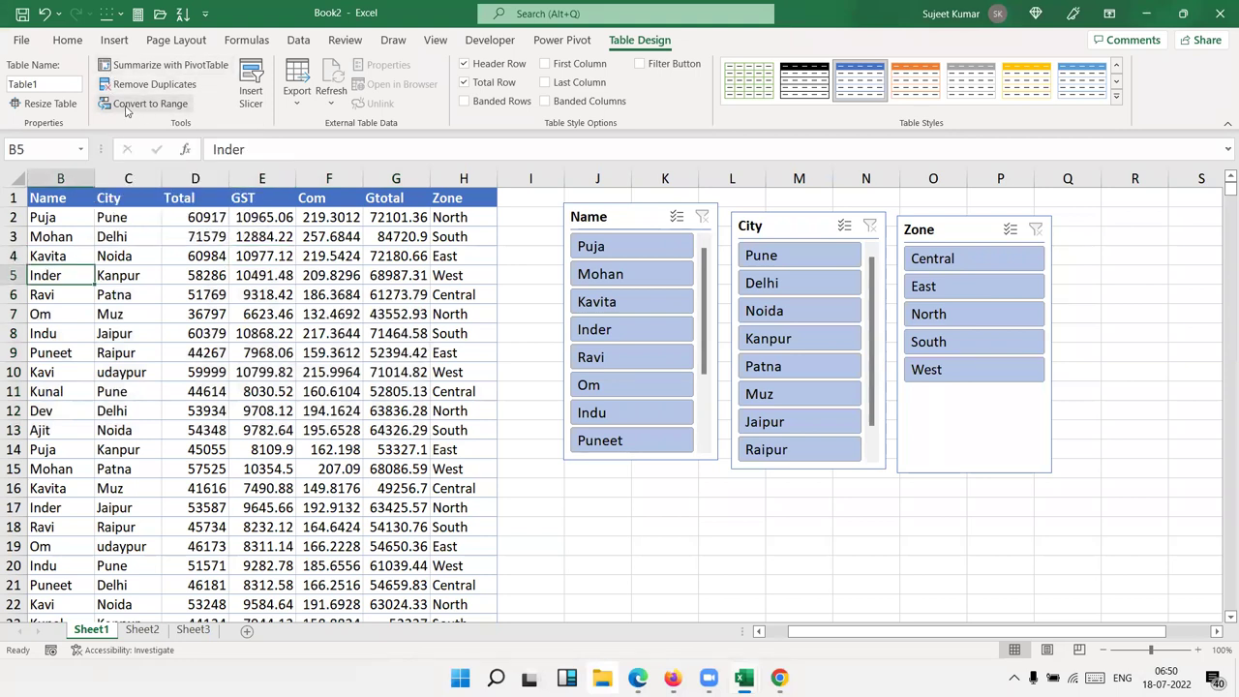
left_click(39, 85)
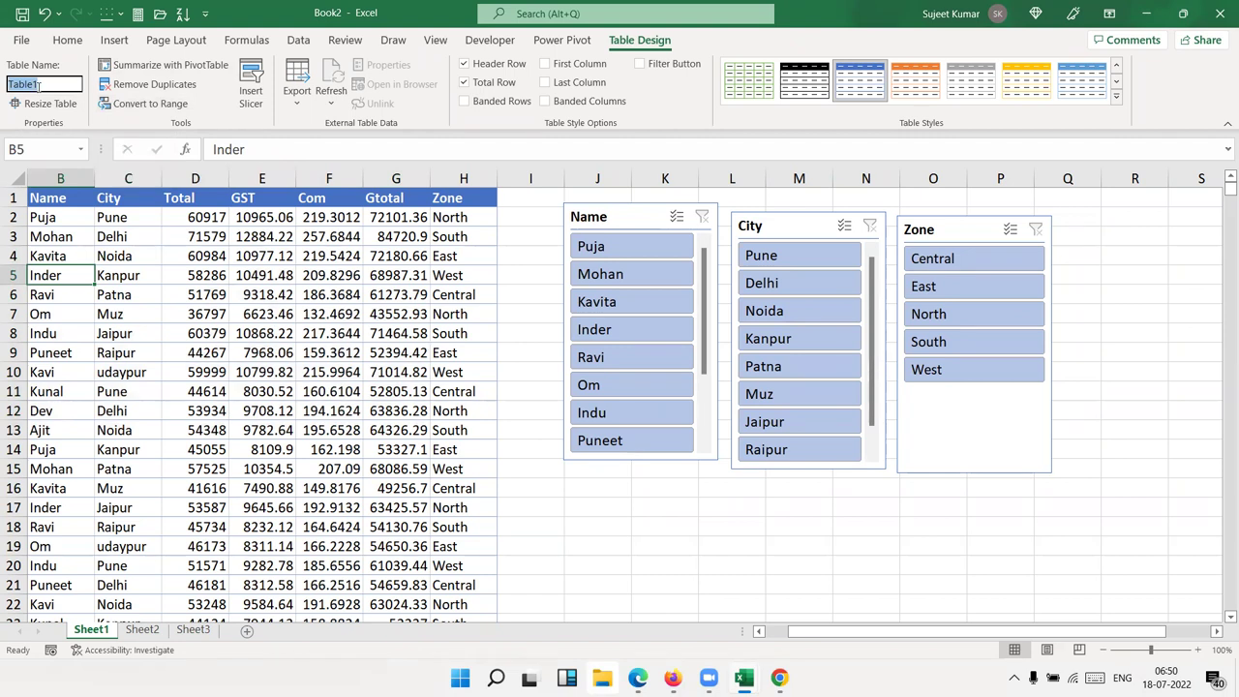
left_click(233, 292)
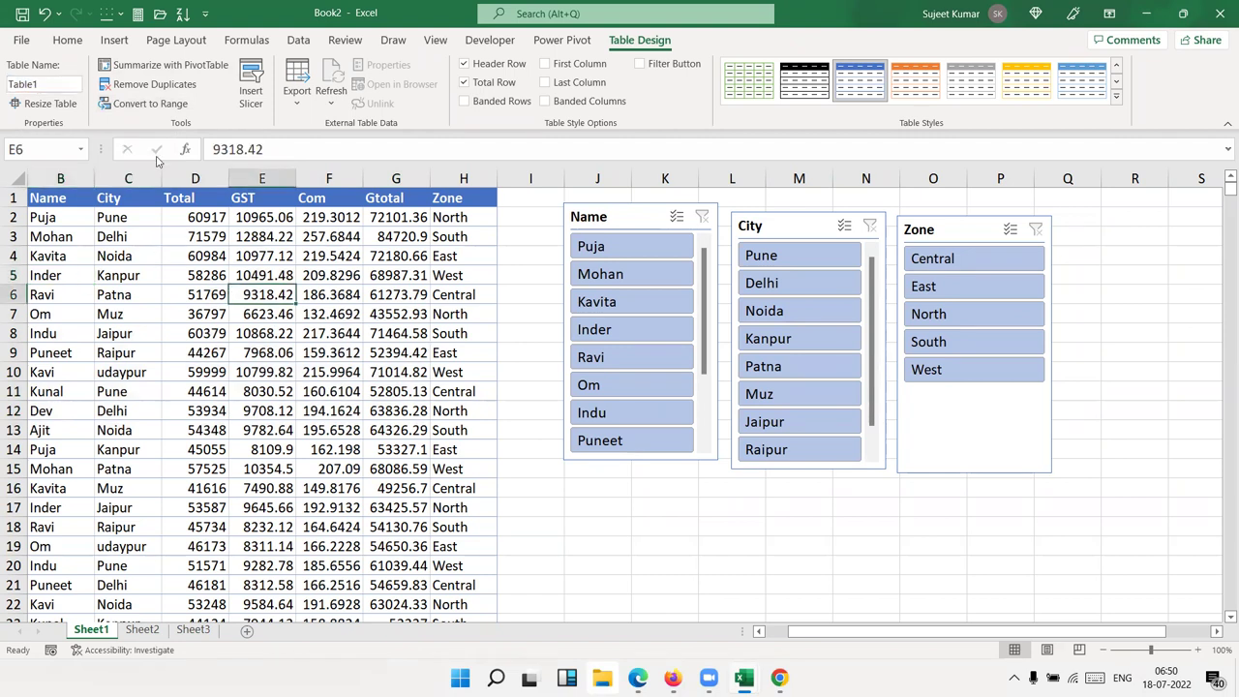
left_click(148, 105)
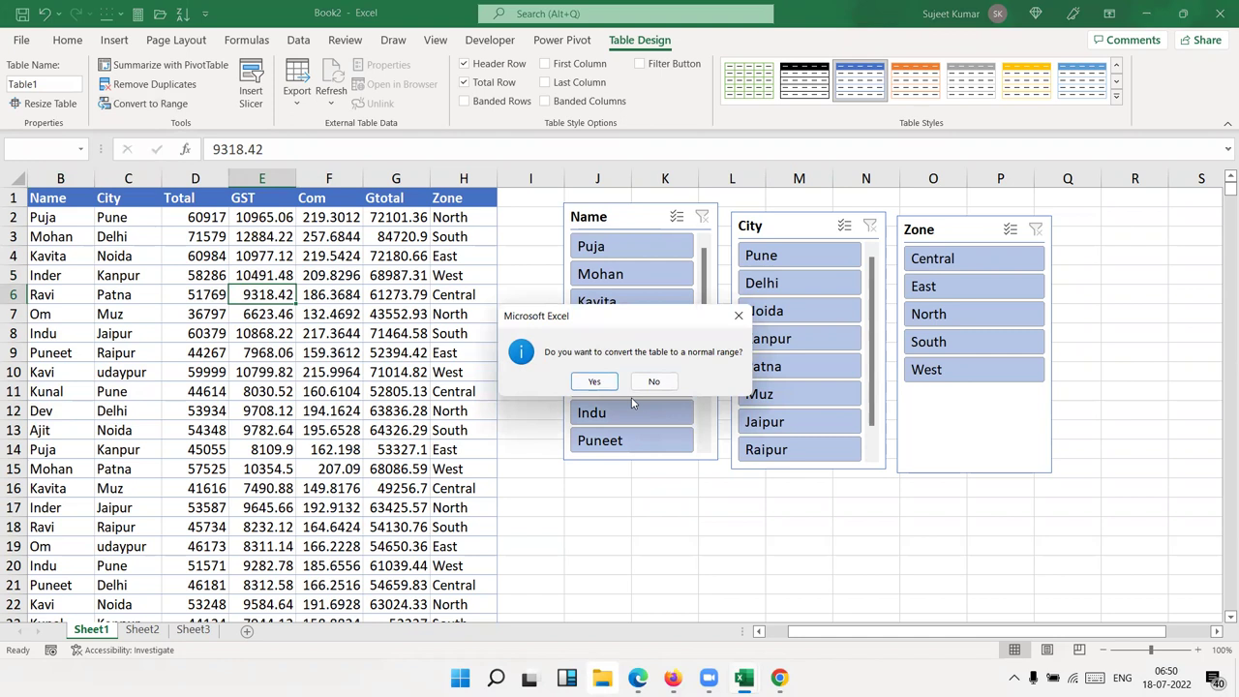
left_click(605, 383)
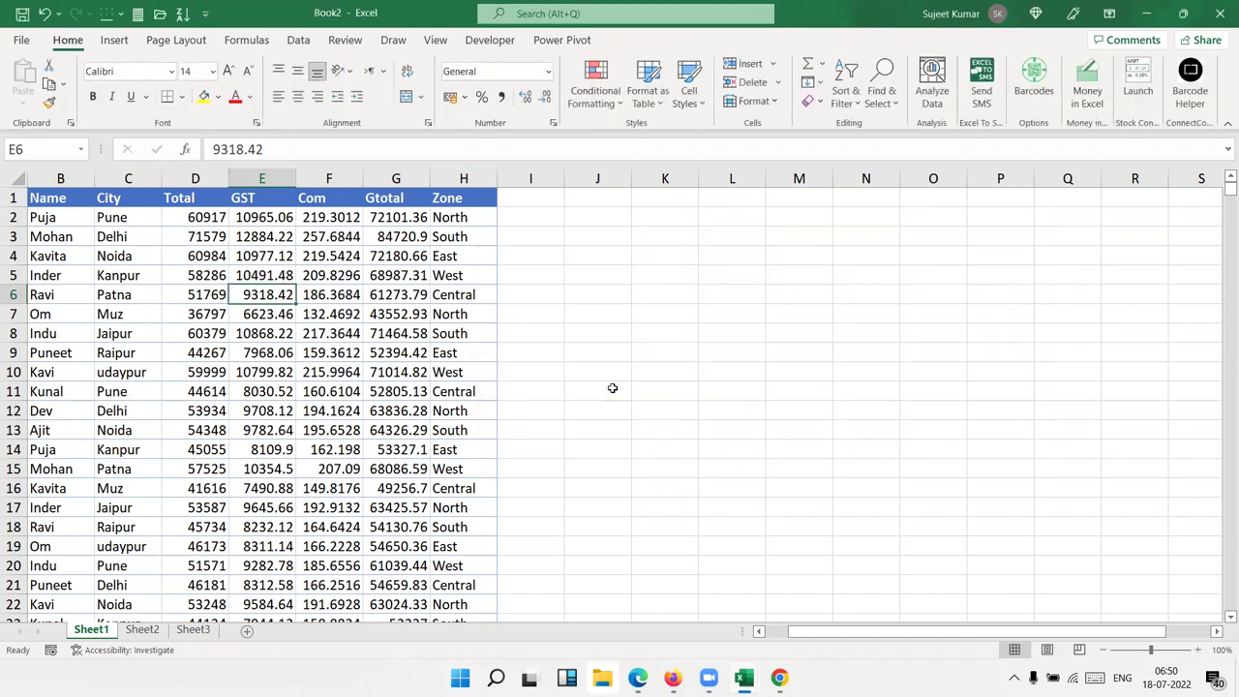
left_click(708, 331)
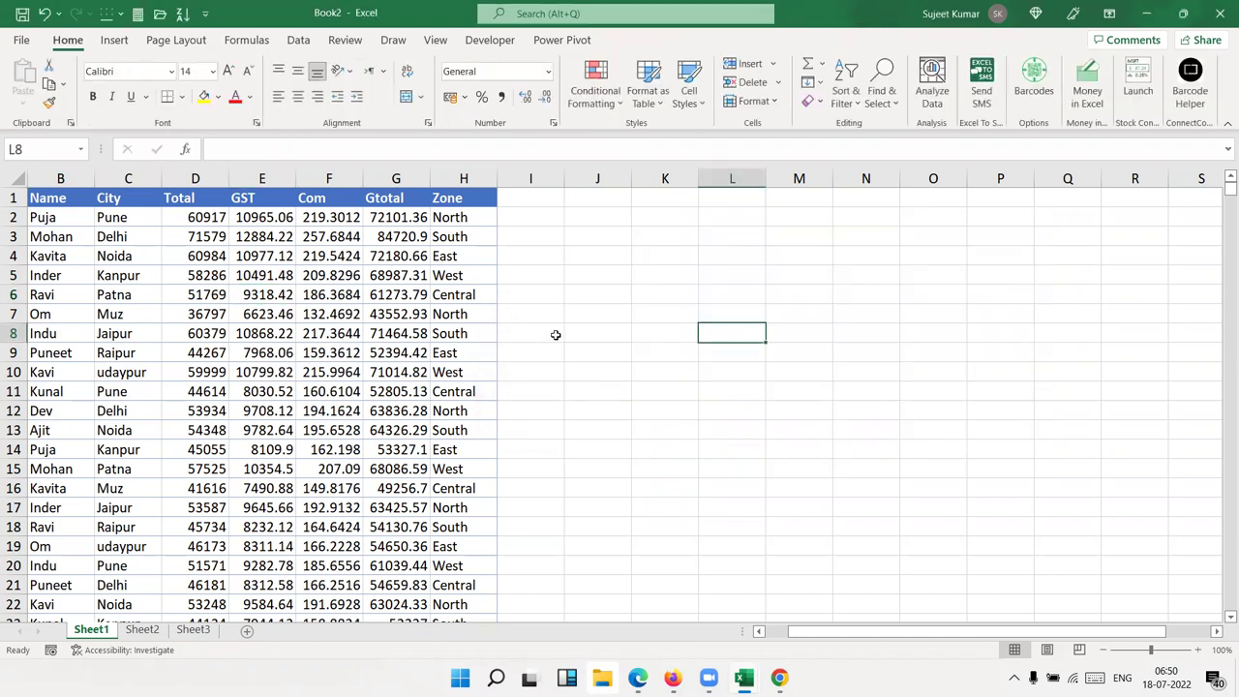
left_click(206, 333)
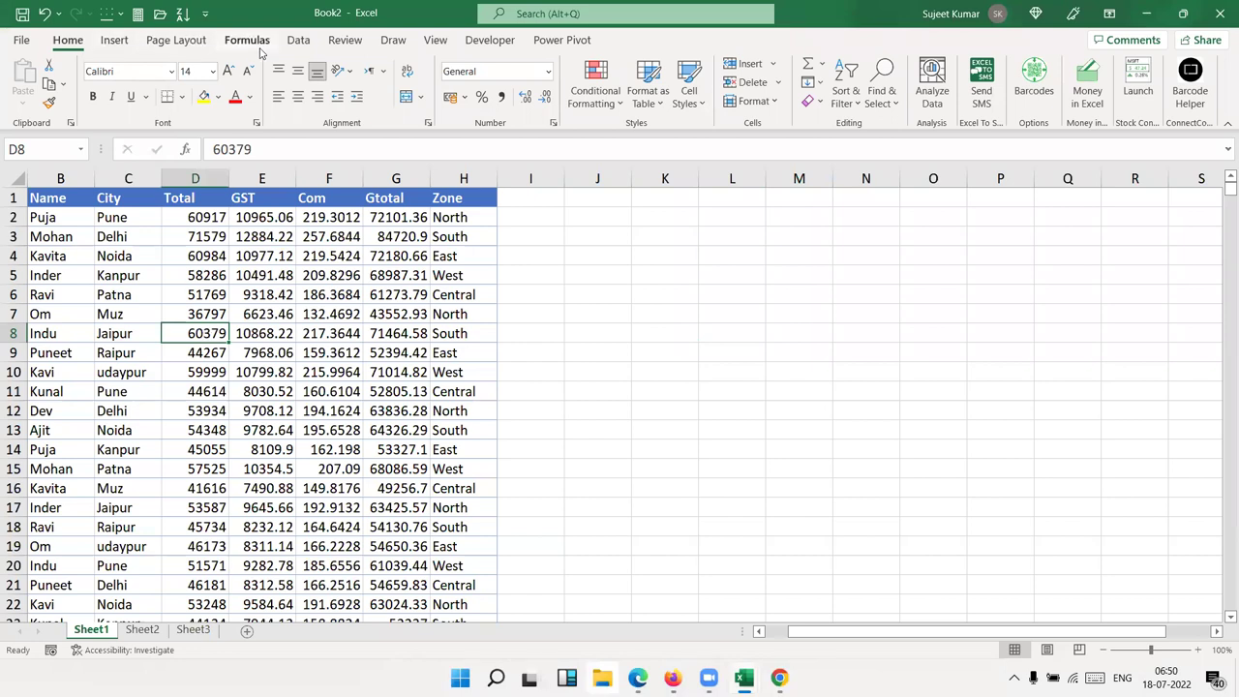
left_click(113, 41)
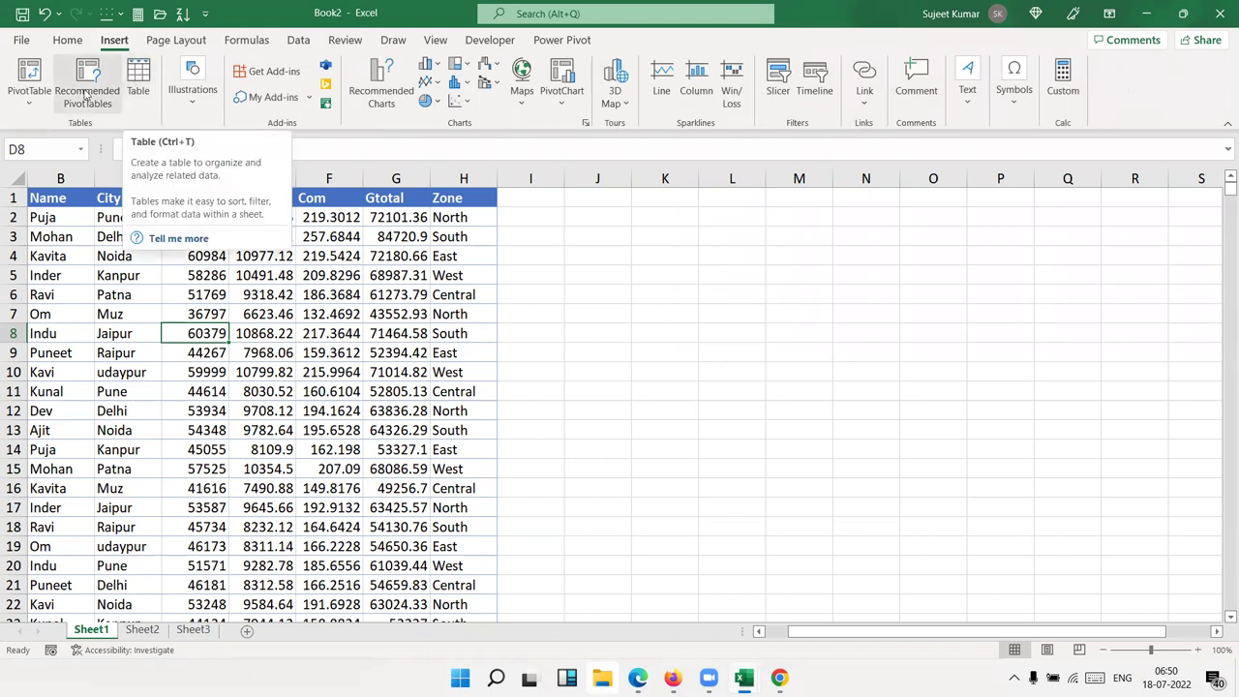
key("ctrl+Home")
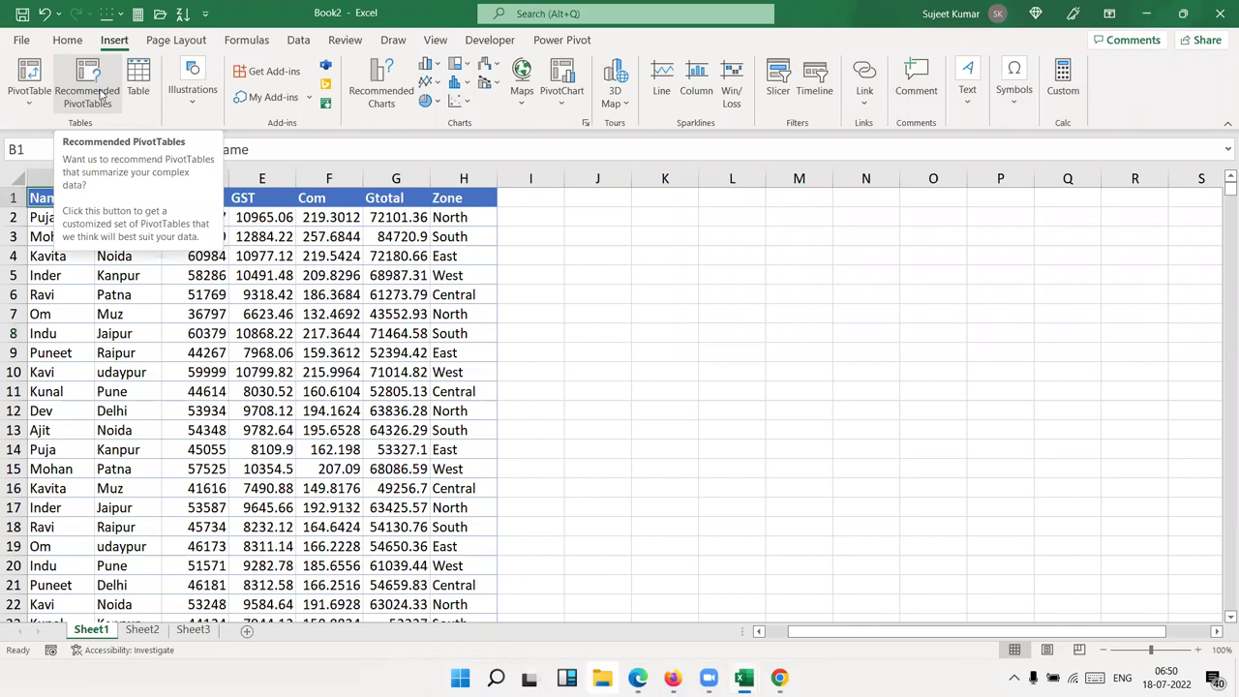
left_click(101, 87)
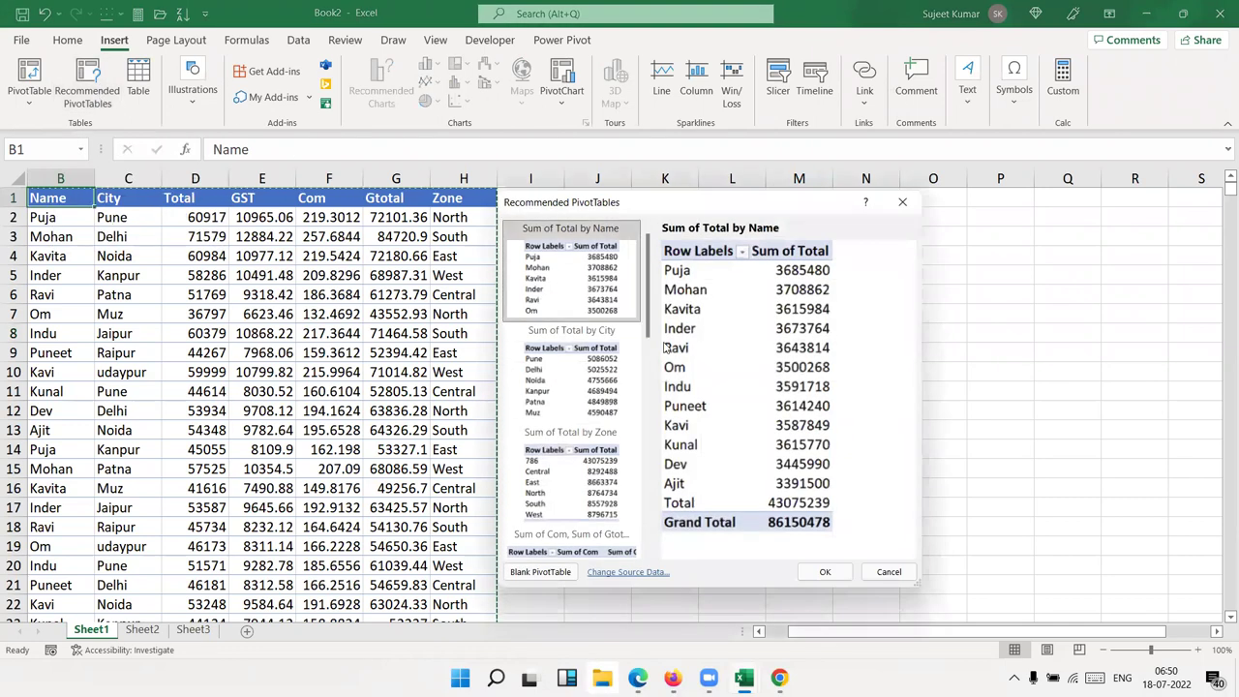
mouse_move(647, 291)
left_mouse_down()
mouse_move(646, 524)
mouse_move(669, 291)
left_mouse_up()
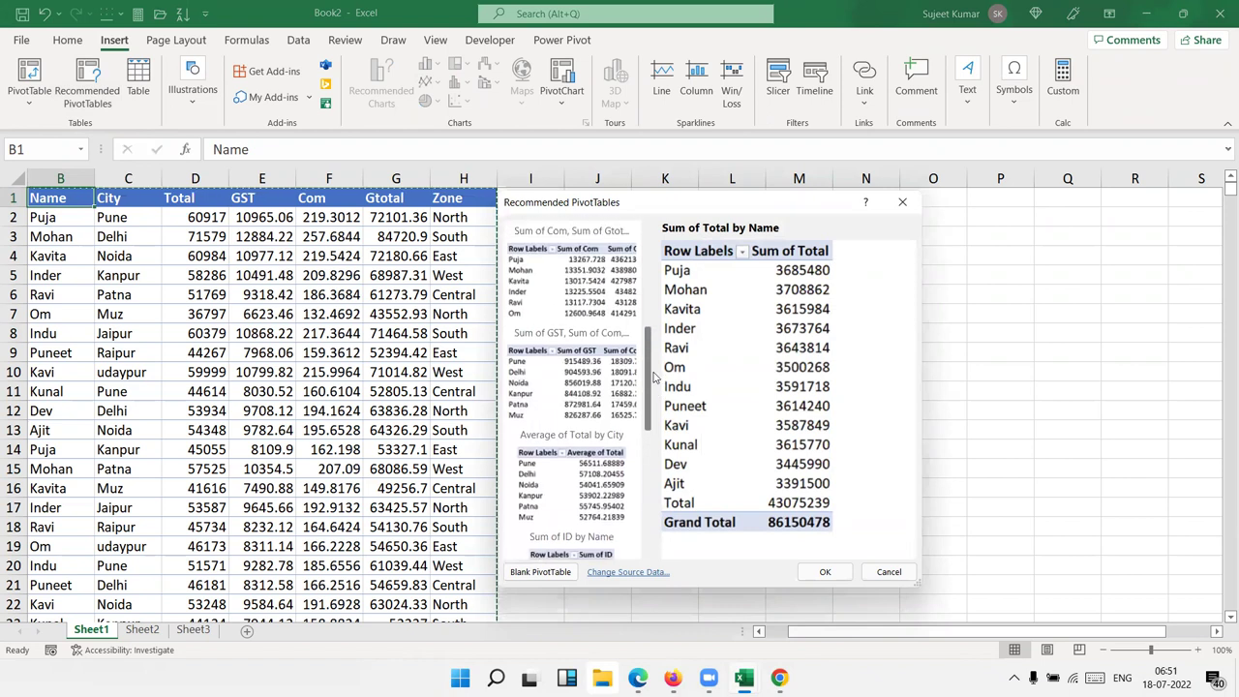
scroll(581, 387, "down", 5)
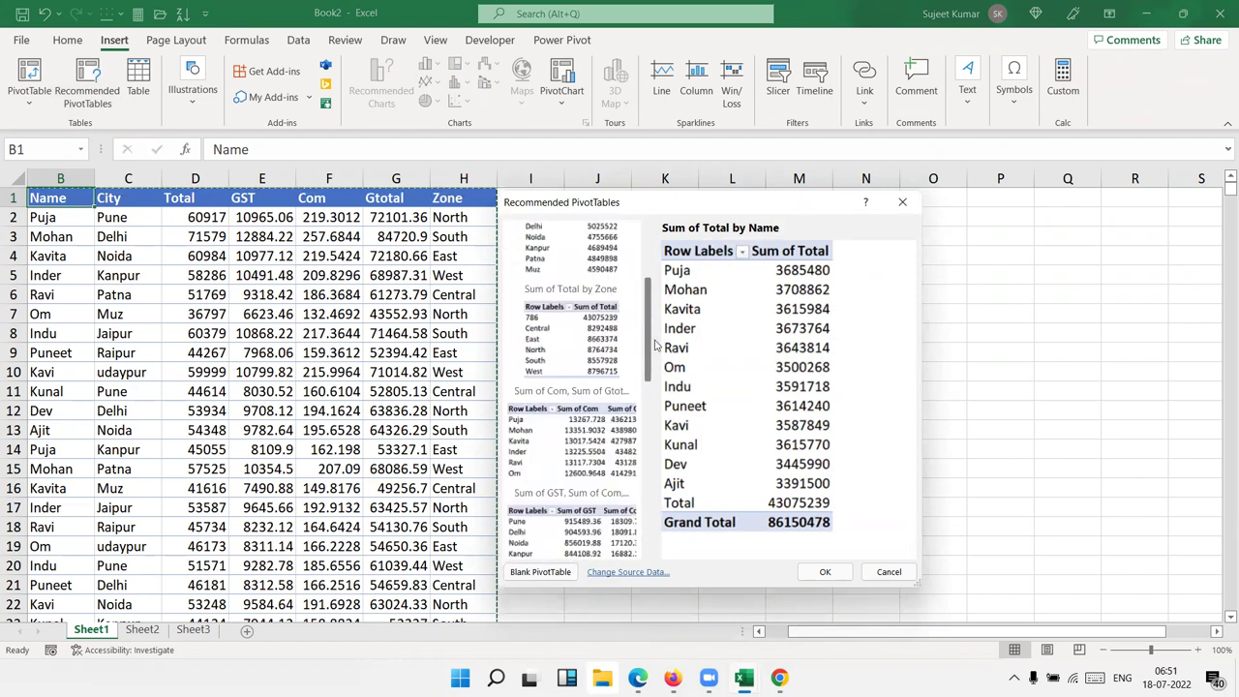
left_click(600, 353)
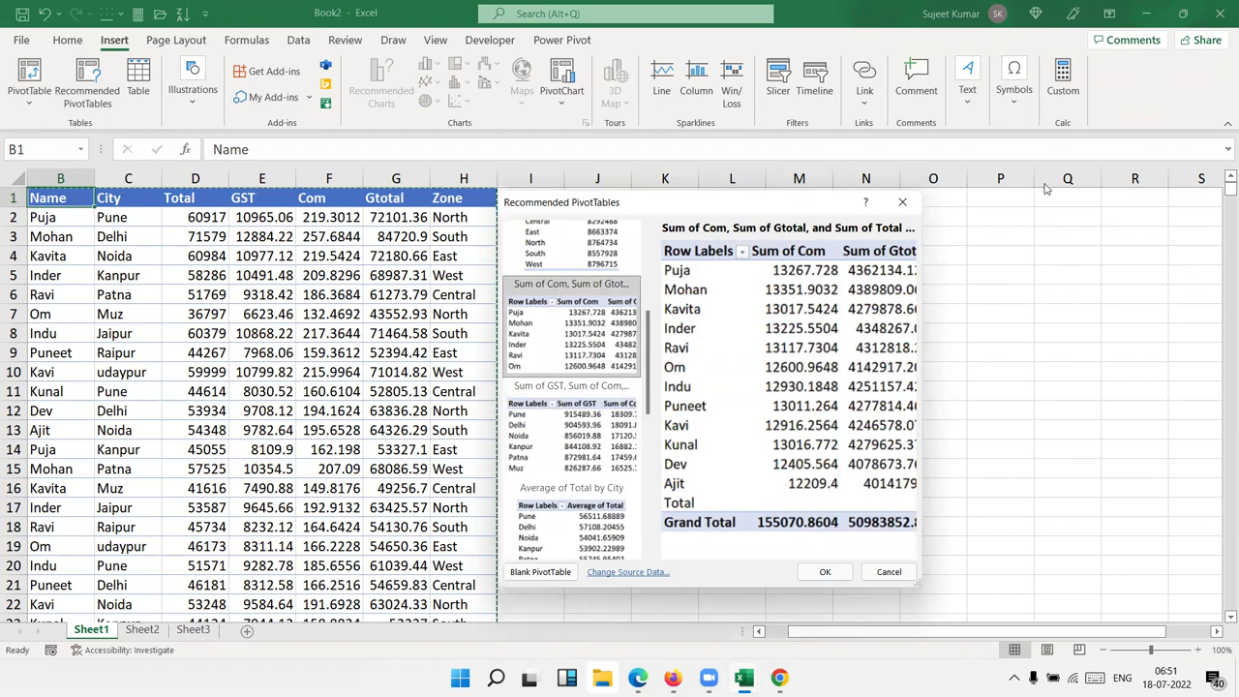
left_click(901, 205)
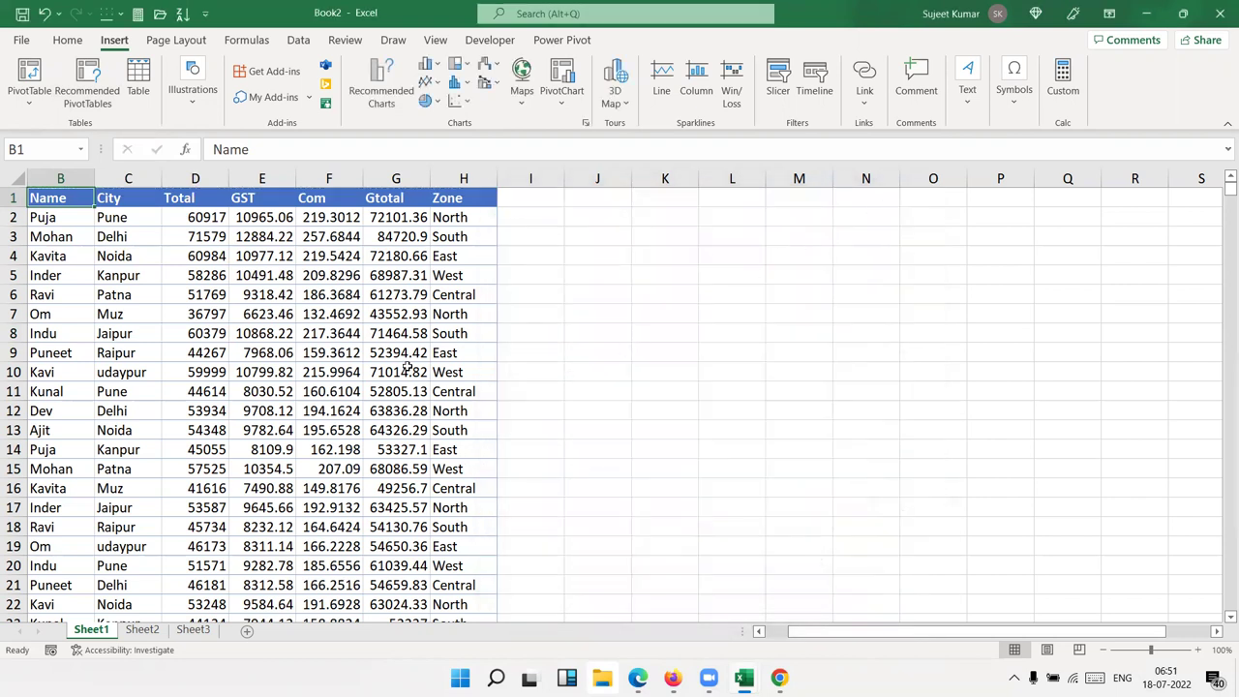
Go to the blank Sheet2, look at the Shapes gallery without drawing, then switch to Chrome.
left_click(318, 354)
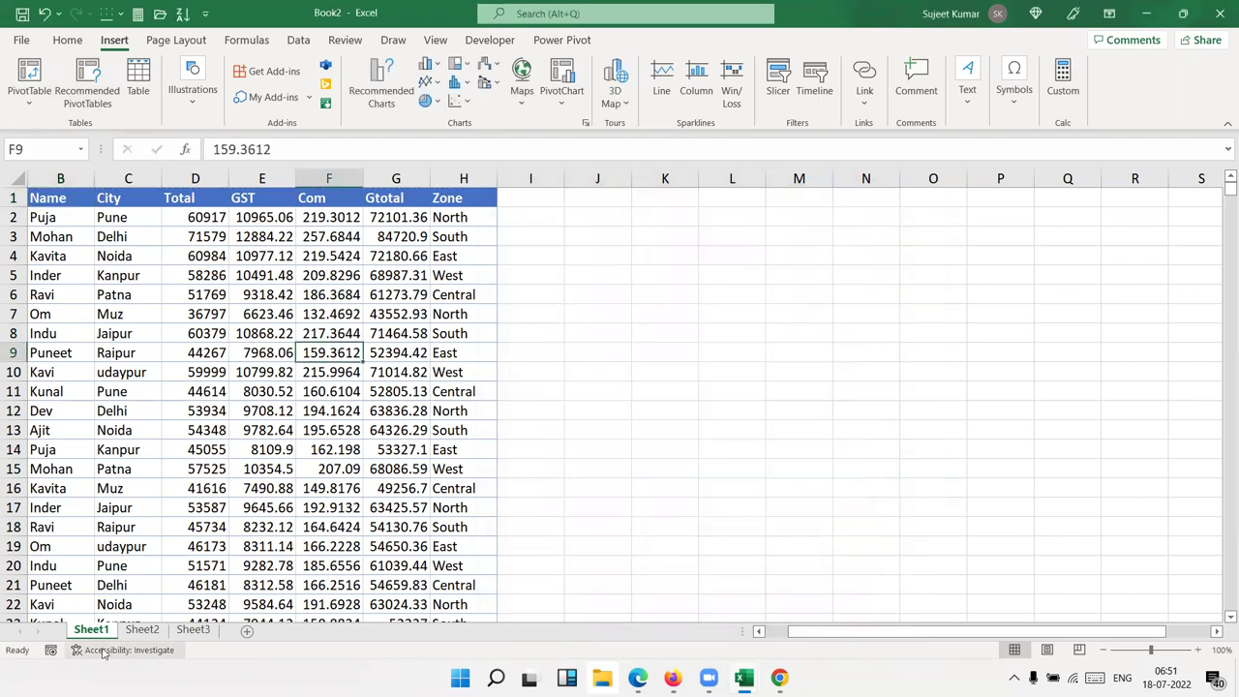
left_click(145, 630)
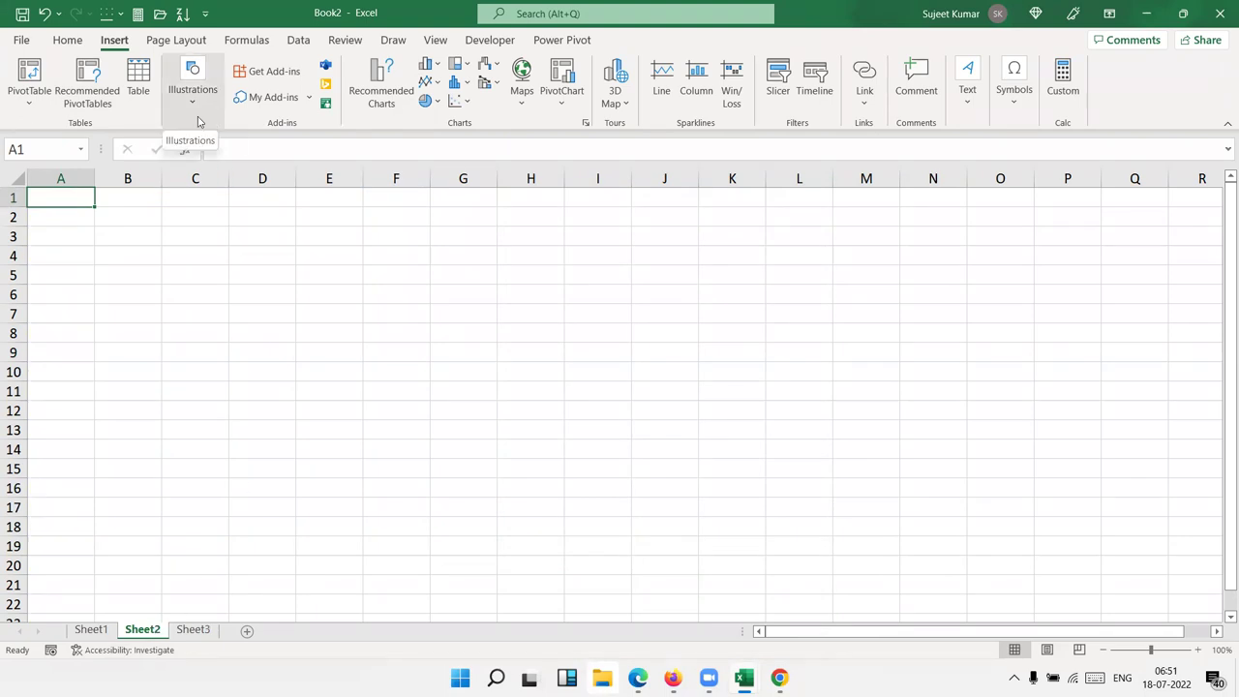
left_click(198, 112)
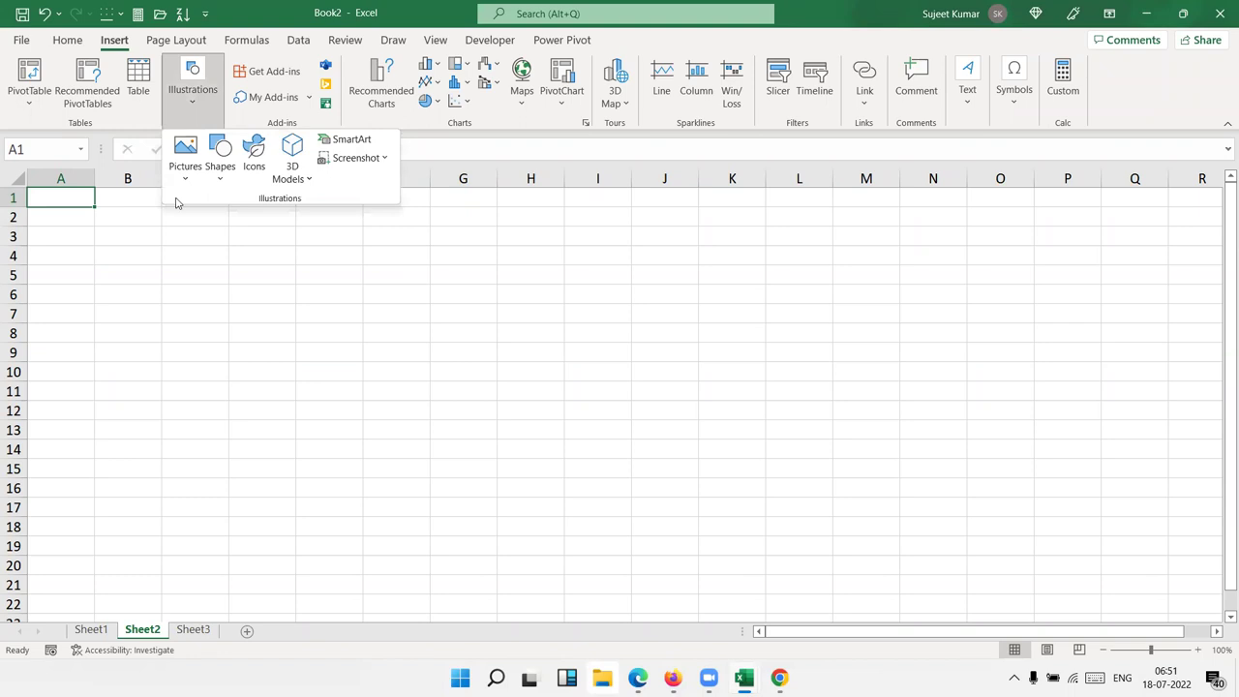
left_click(226, 186)
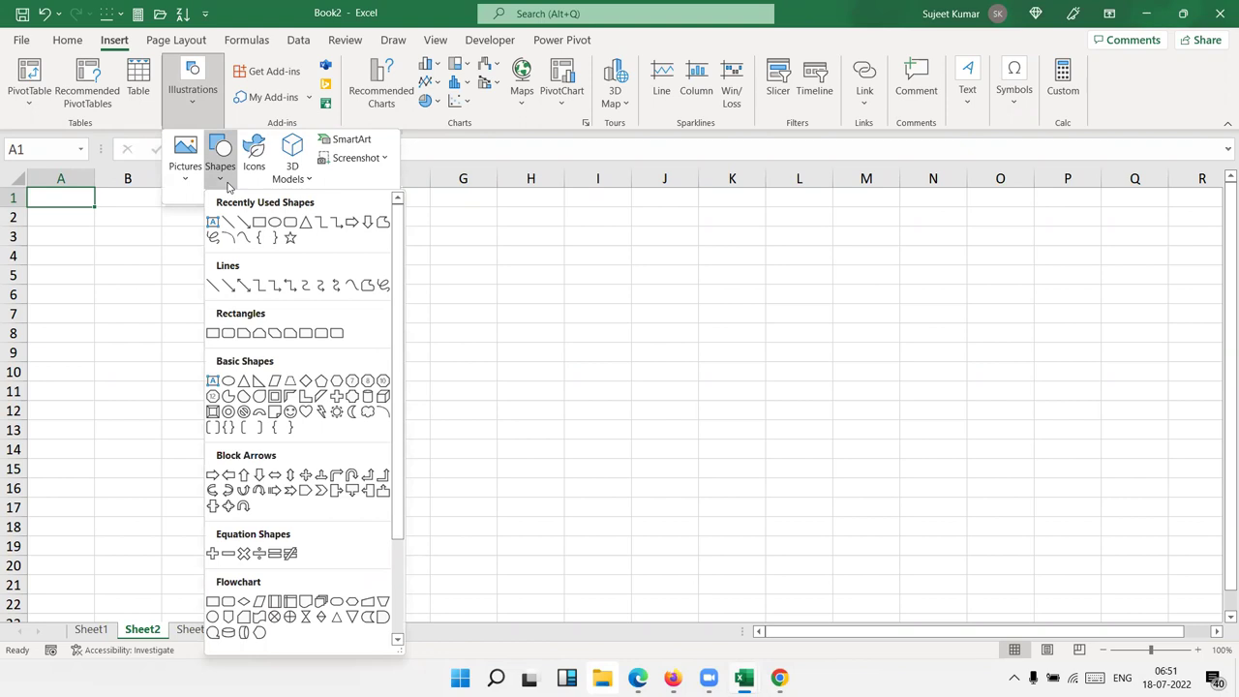
left_click(548, 317)
left_click(484, 298)
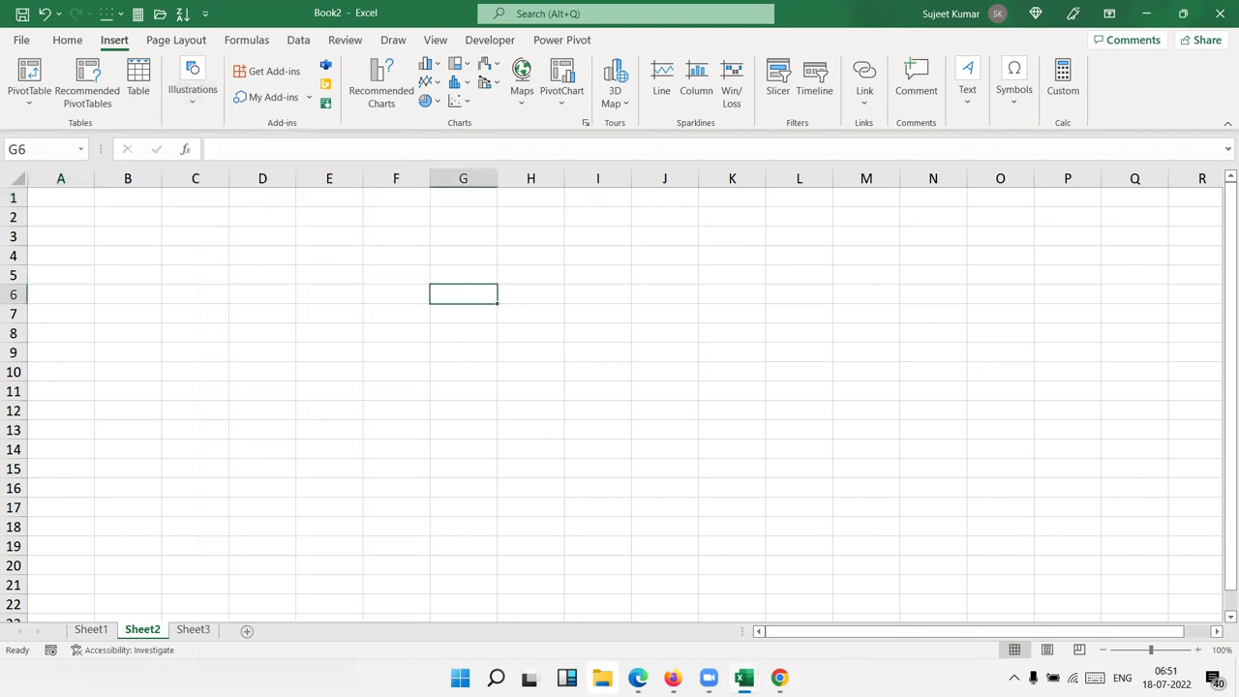
left_click(780, 678)
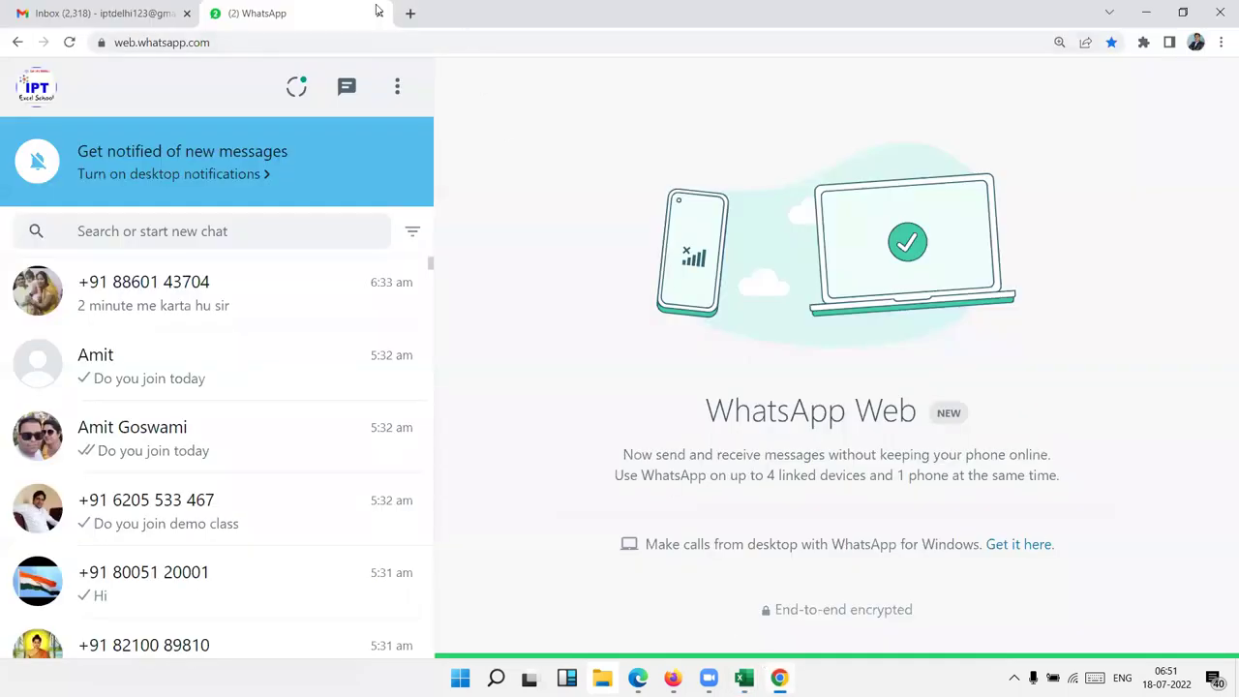
In a new tab, search Google Images for 'DELHI MAP BY ZONE'.
left_click(410, 15)
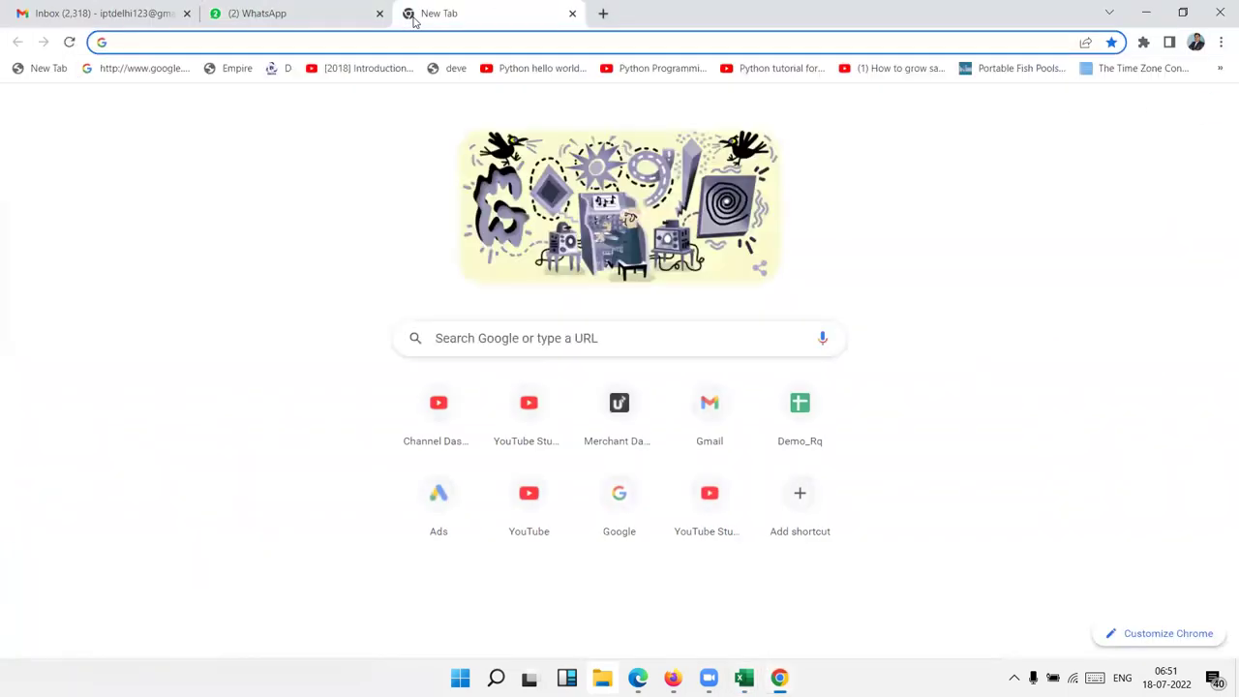
type("GOO")
key("Return")
type("DELHI")
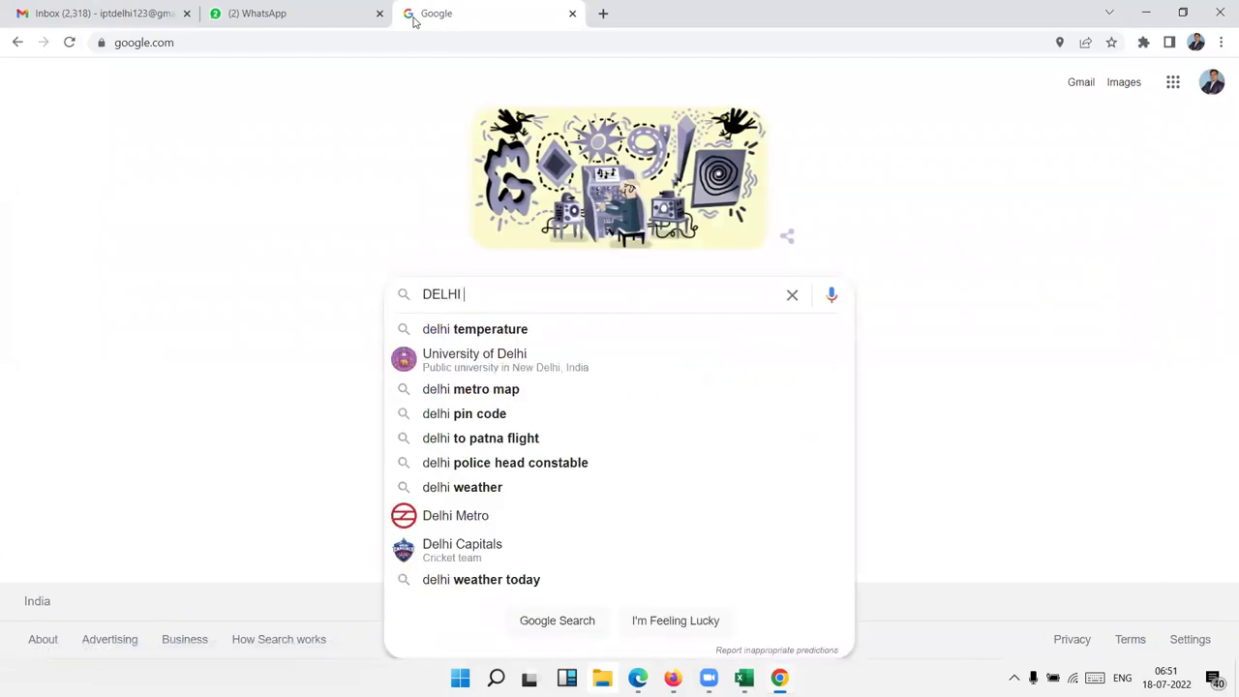
type(" MAP B")
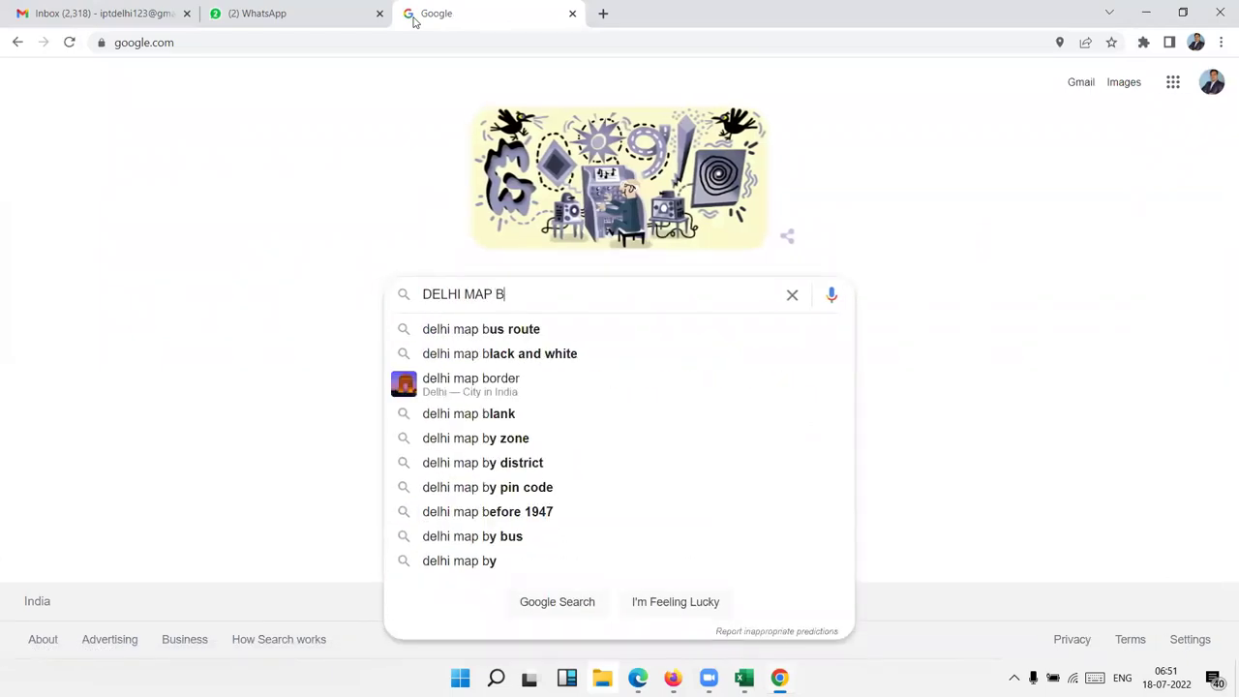
type("Y ZONE")
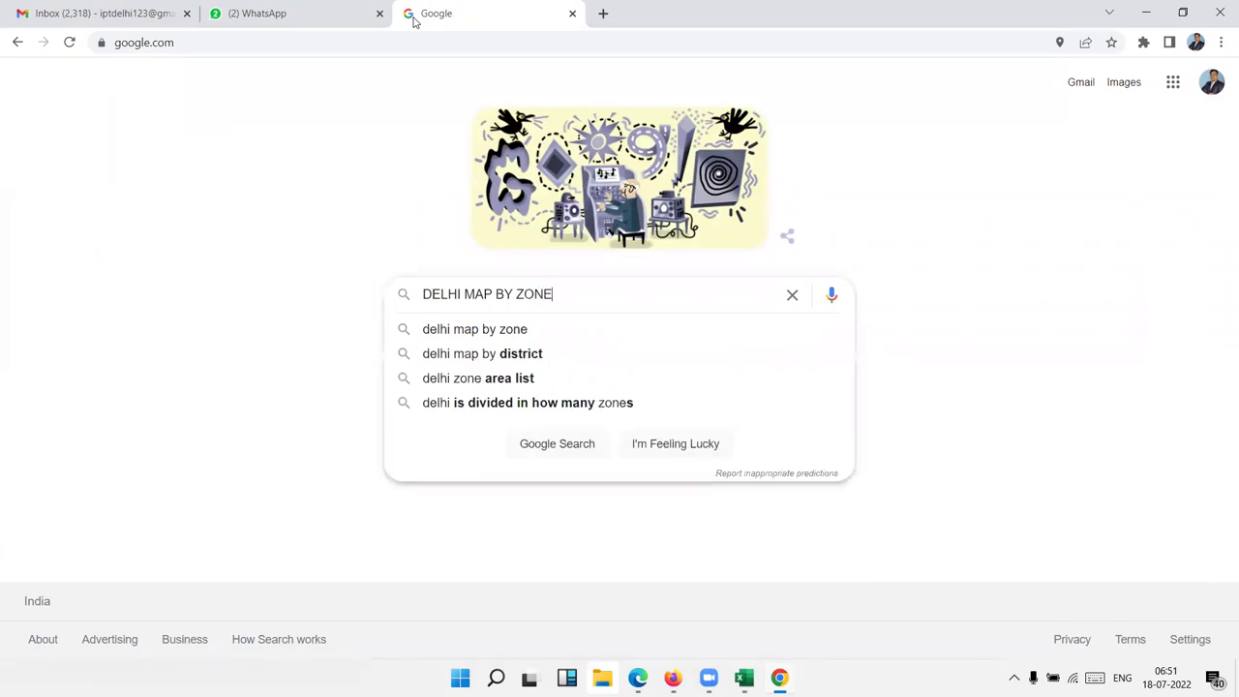
key("Return")
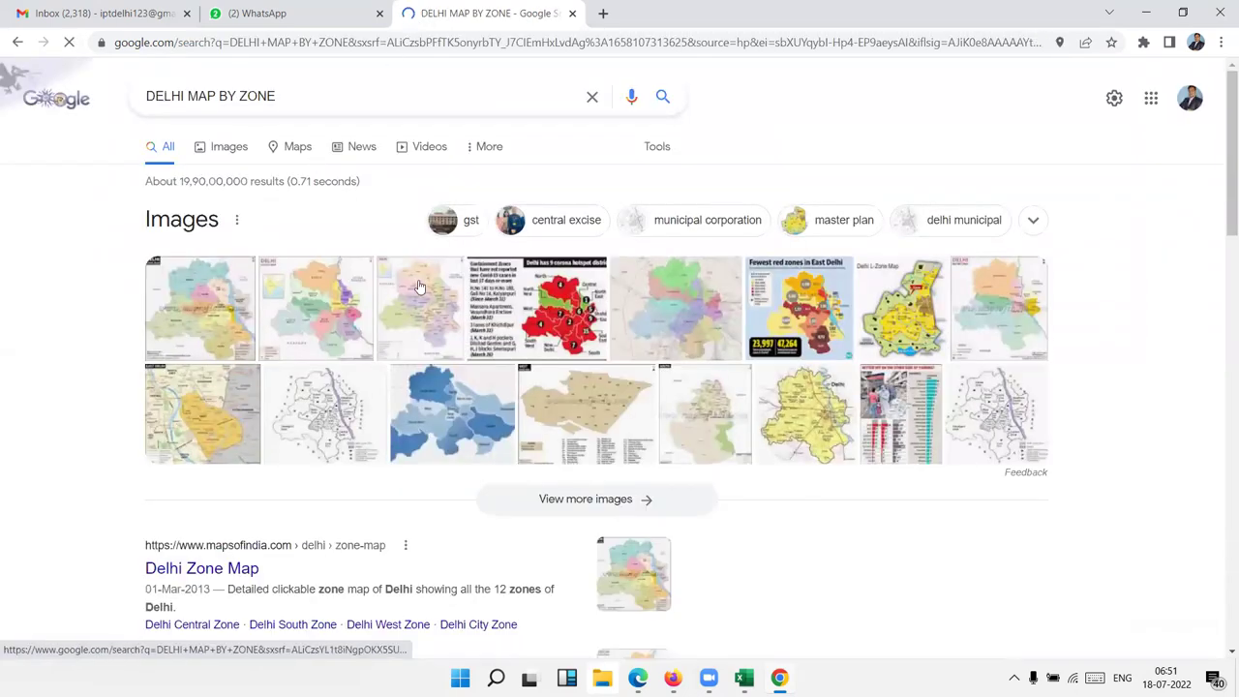
left_click(213, 159)
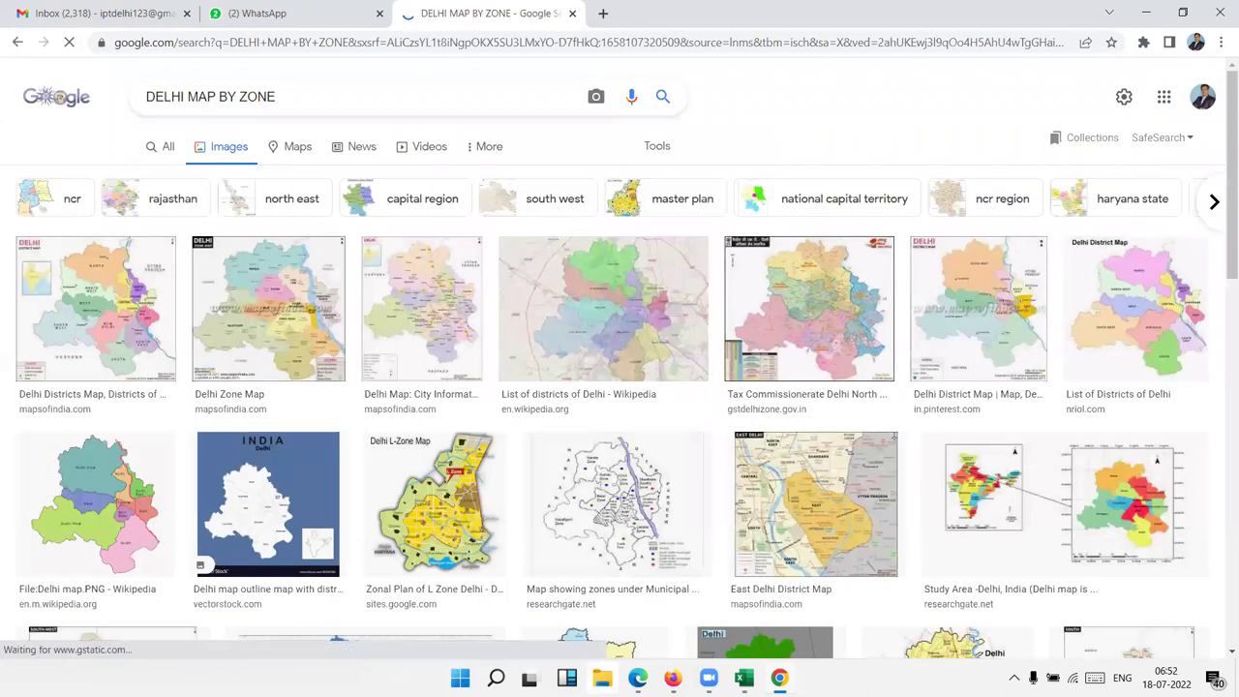
Preview Wikipedia's Delhi map image and copy it.
left_click(112, 496)
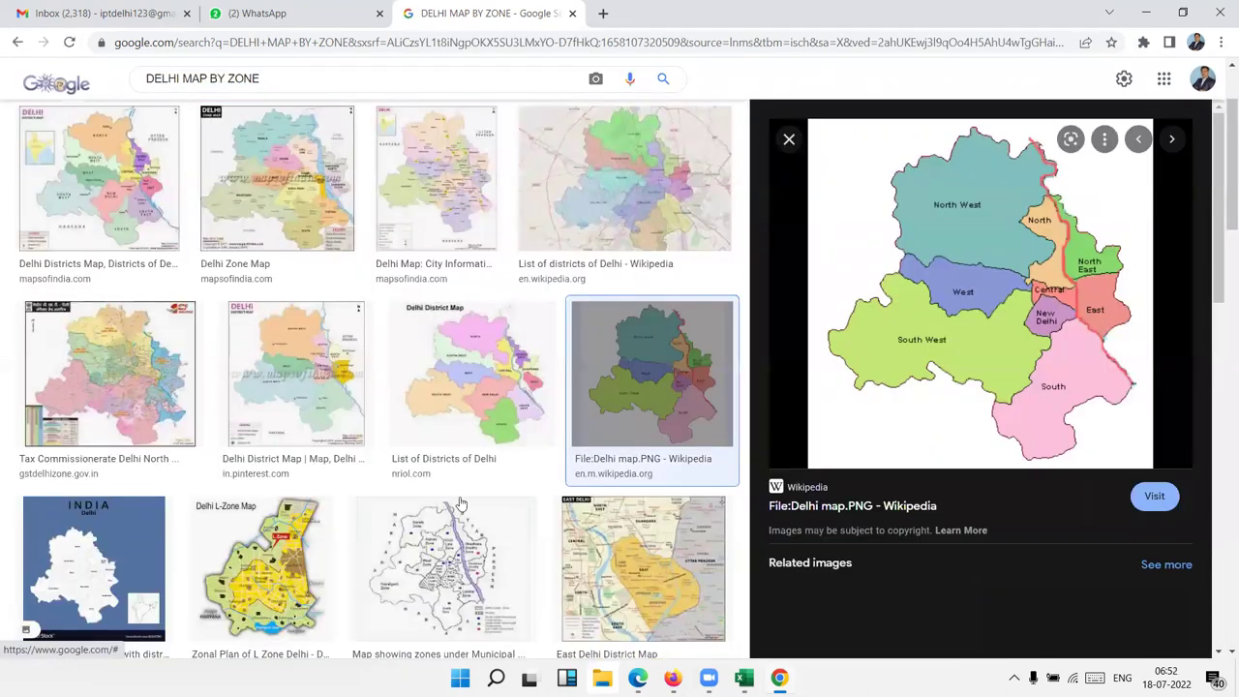
right_click(1000, 304)
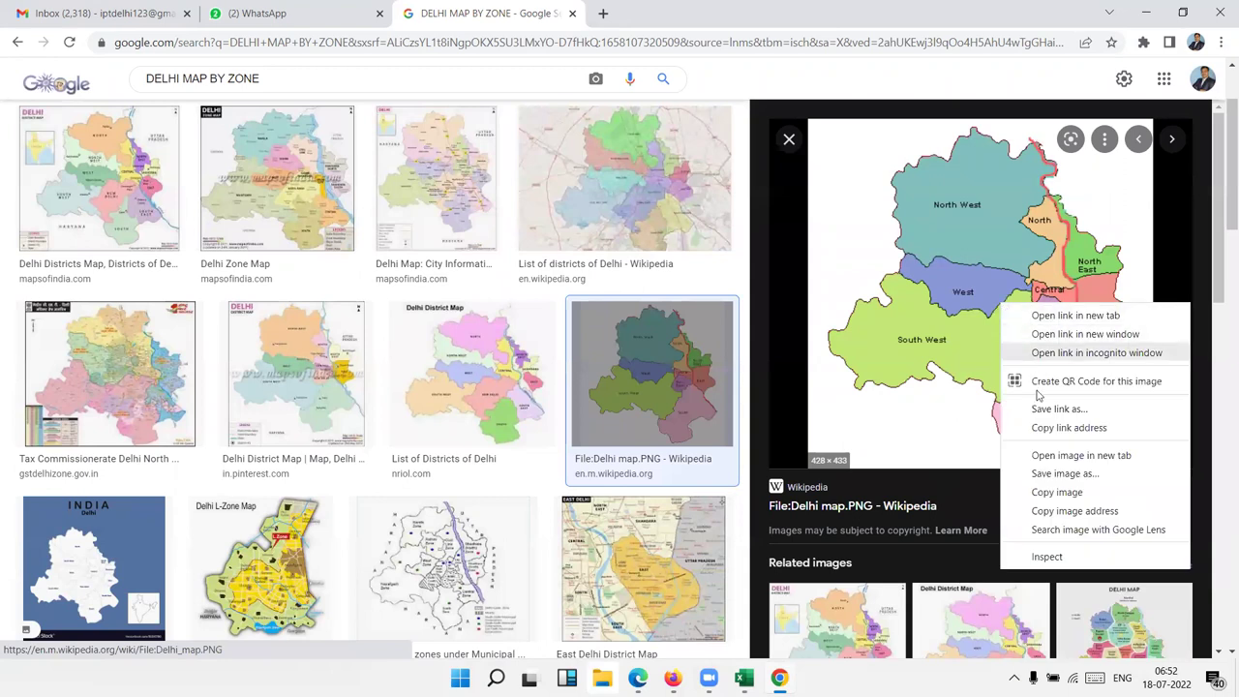
left_click(1054, 491)
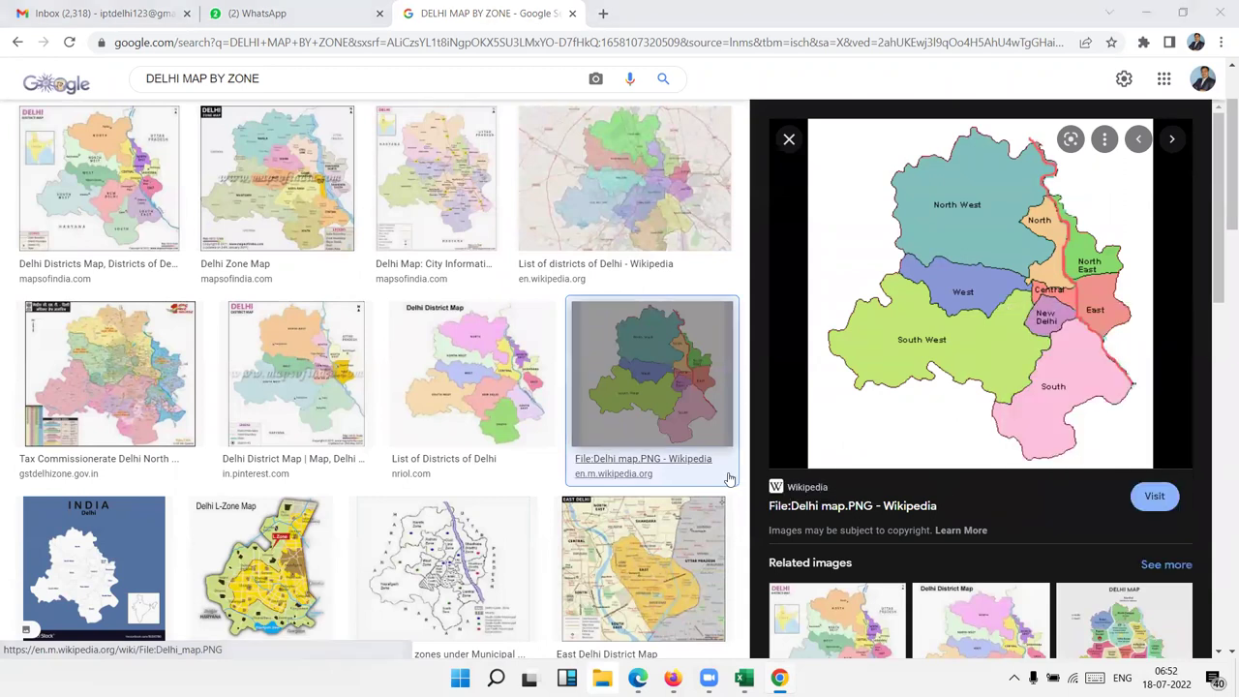
key("alt+Tab")
Paste the Delhi map into Sheet2 and move it to span roughly F2 to K20.
left_click(462, 390)
key("ctrl+v")
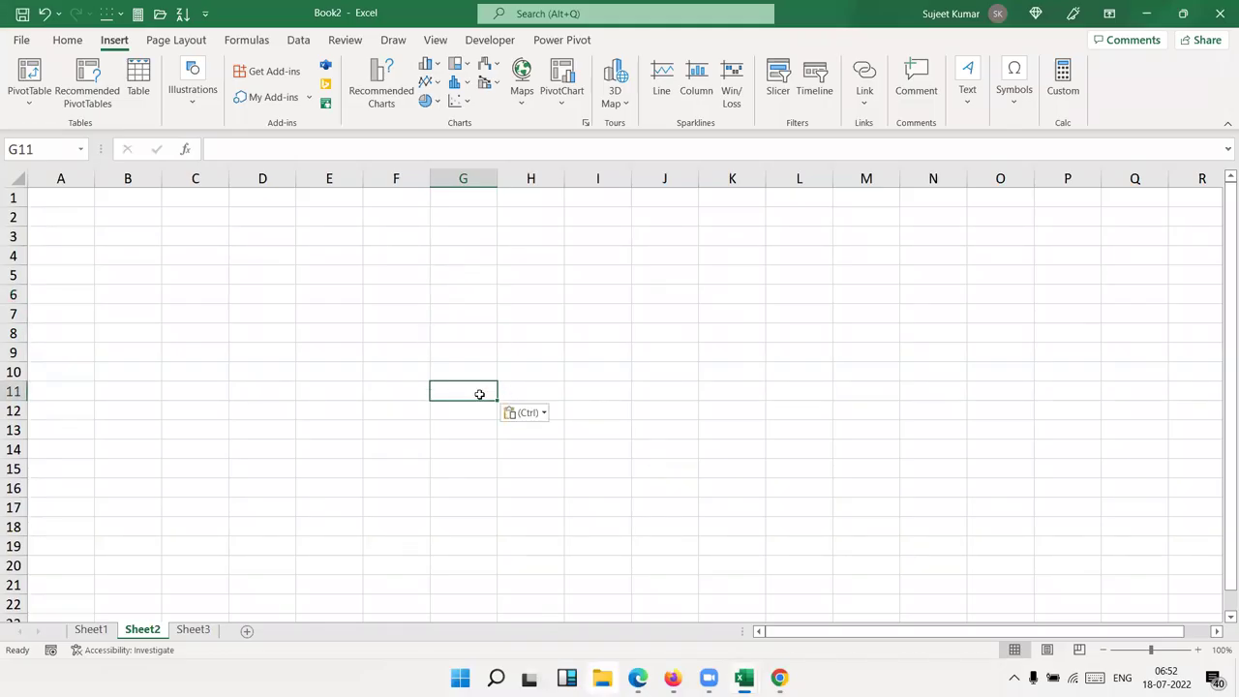
left_click_drag(571, 457, 506, 301)
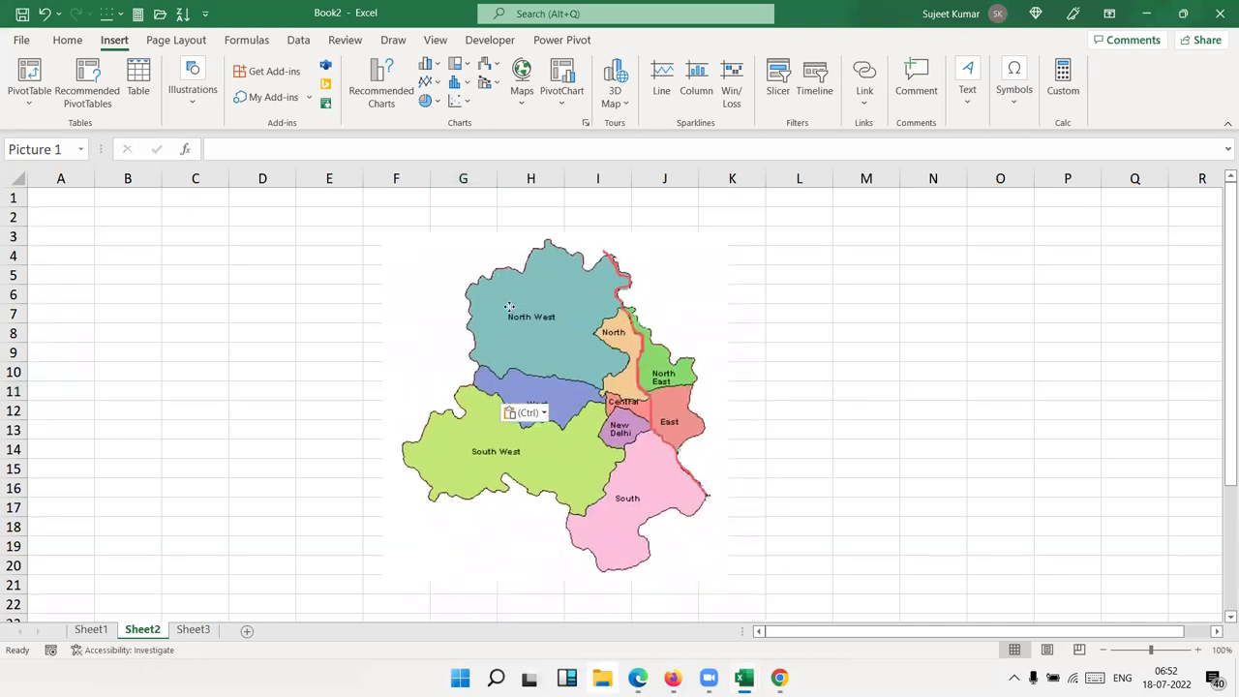
left_click(917, 459)
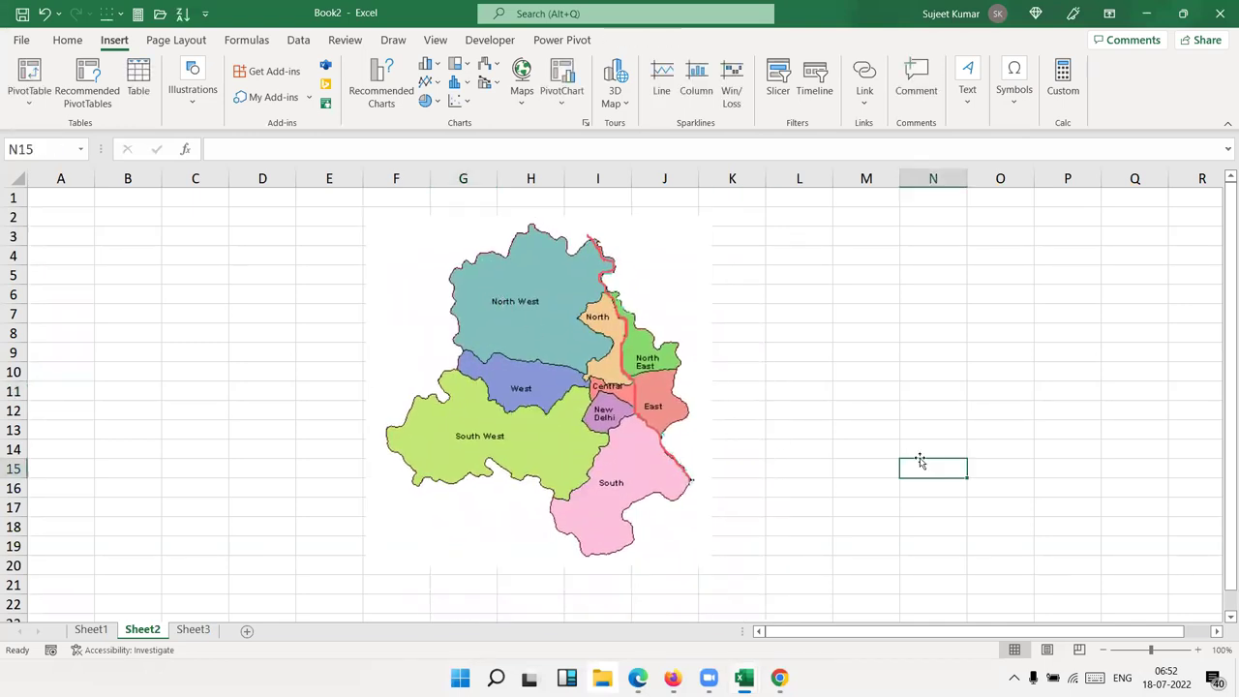
Enter Zone, South, North, West, Central and East down cells A1:A6.
left_click(59, 203)
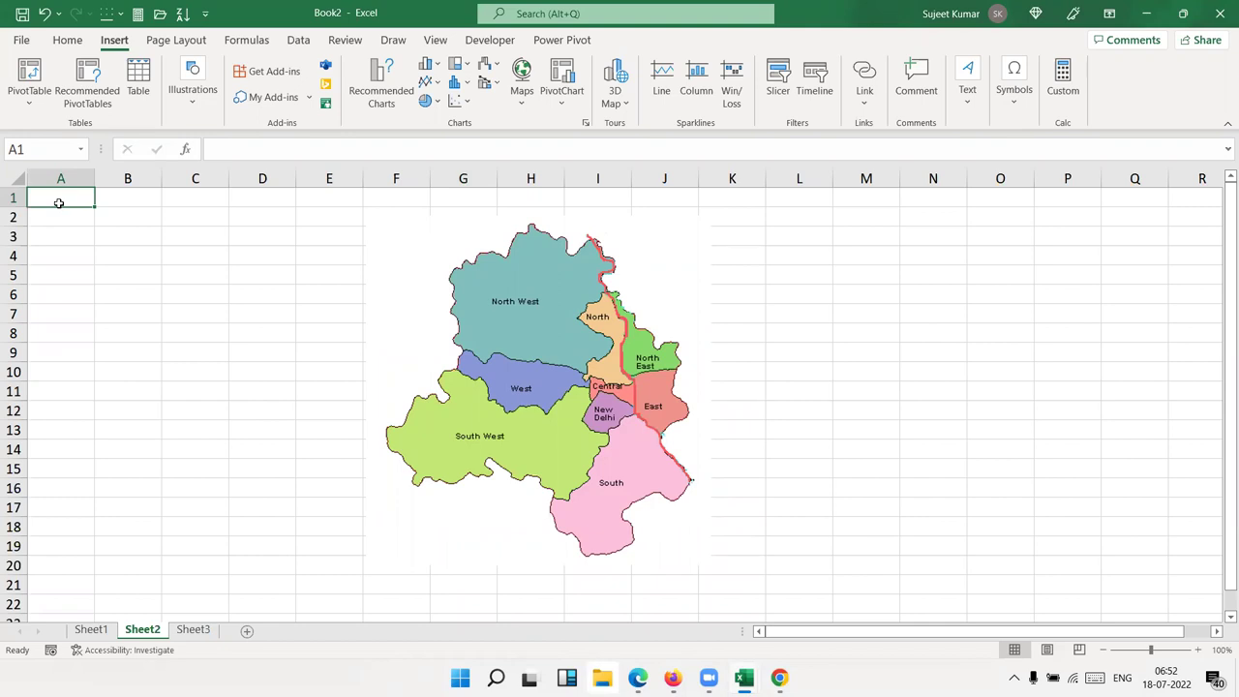
type("zONE")
key("Return")
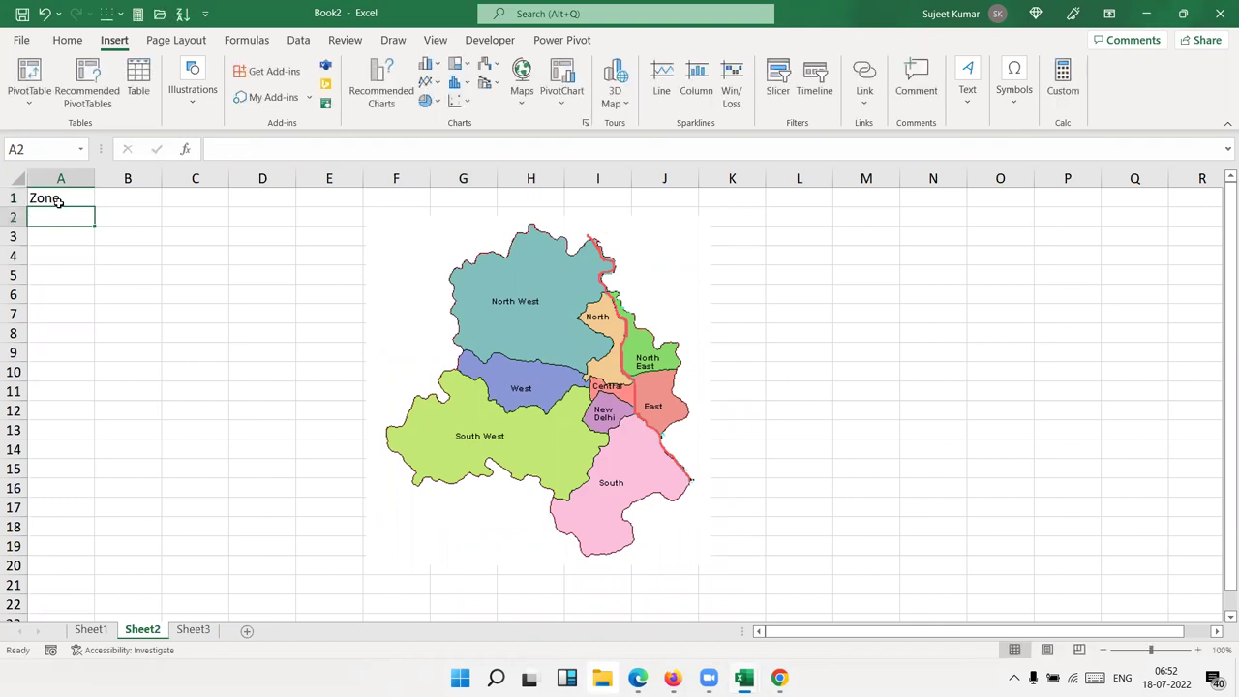
type("Sout")
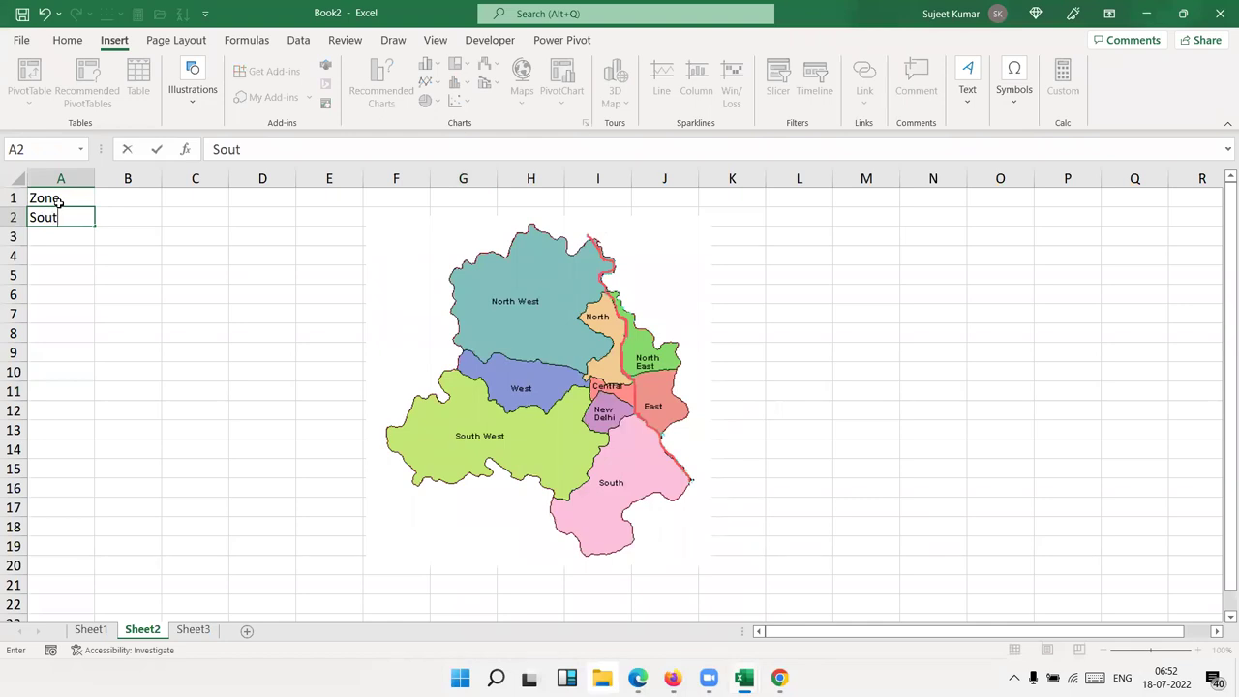
type("h")
key("Return")
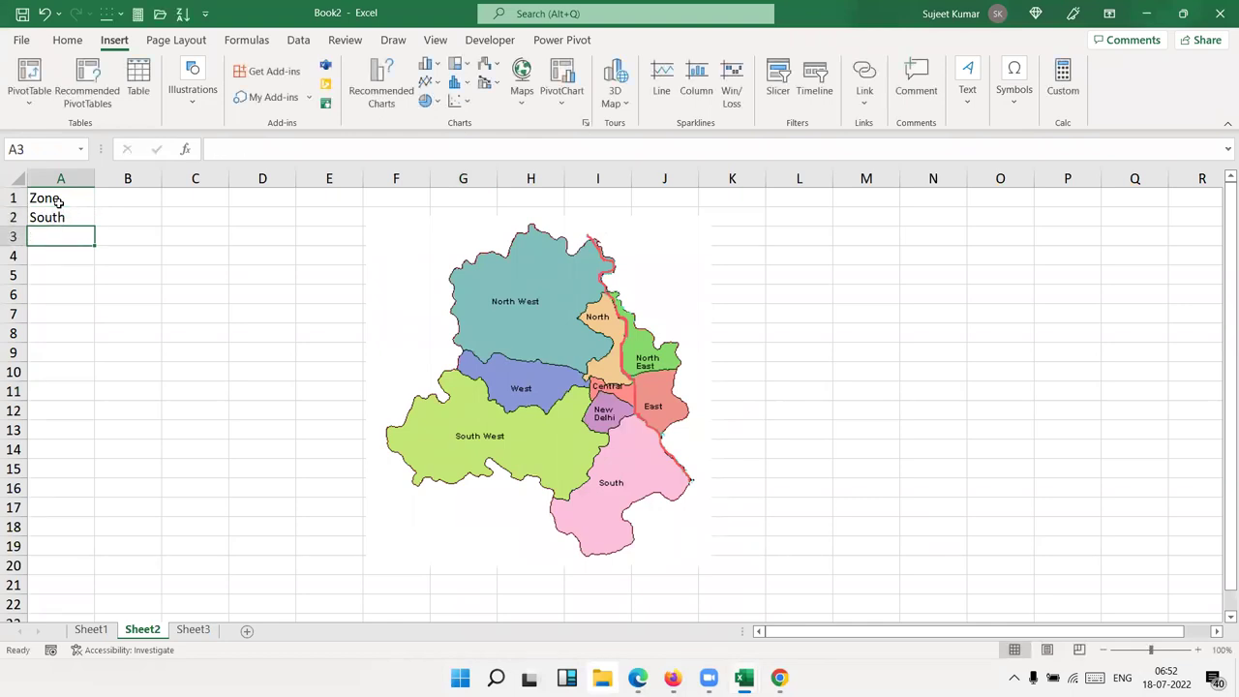
type("North")
key("Return")
type("West")
key("Return")
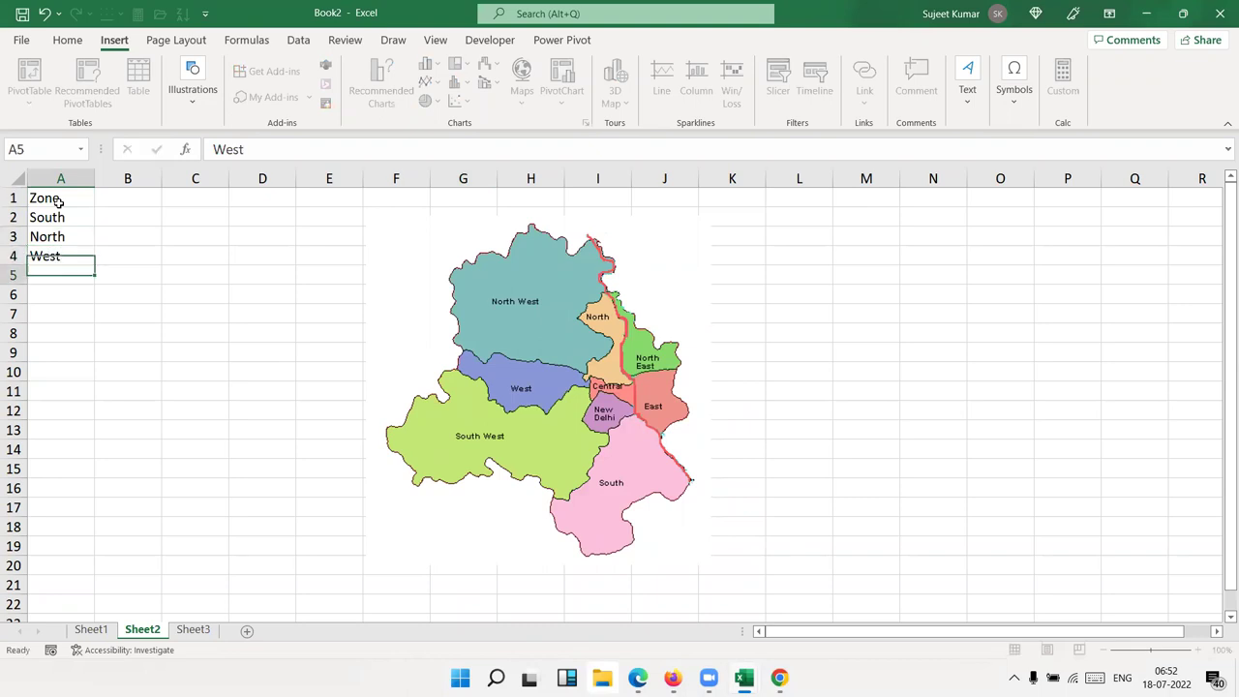
type("Ce")
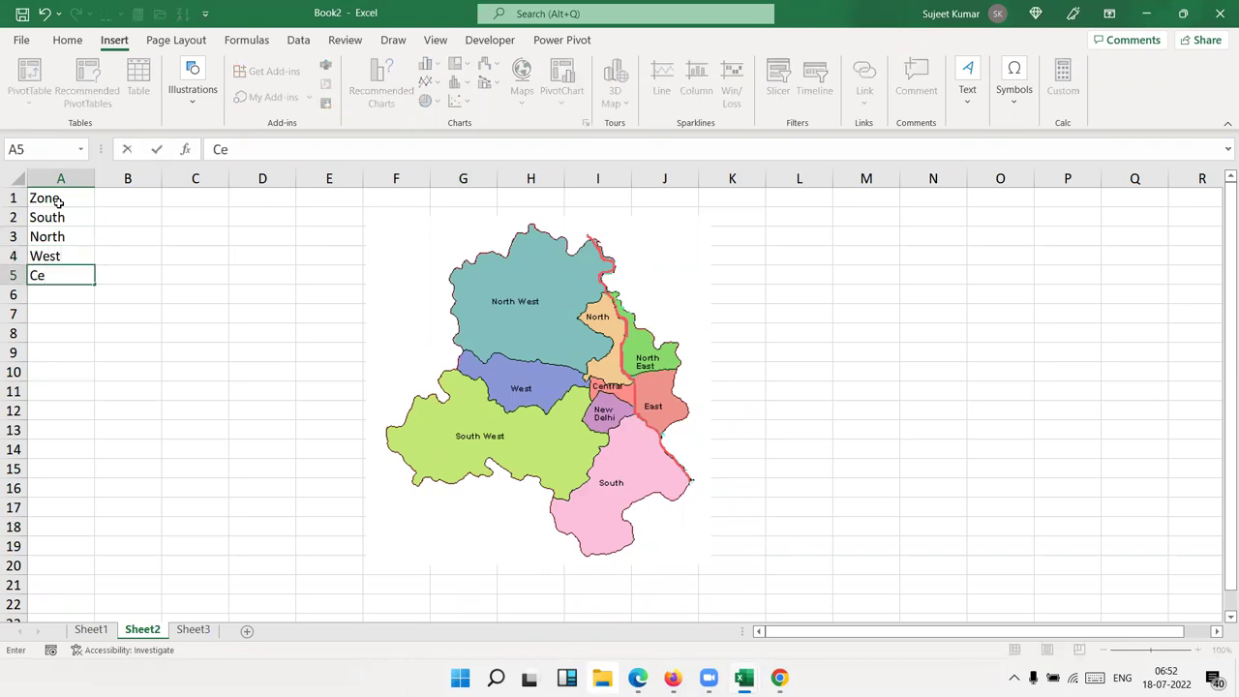
type("ntral")
key("Return")
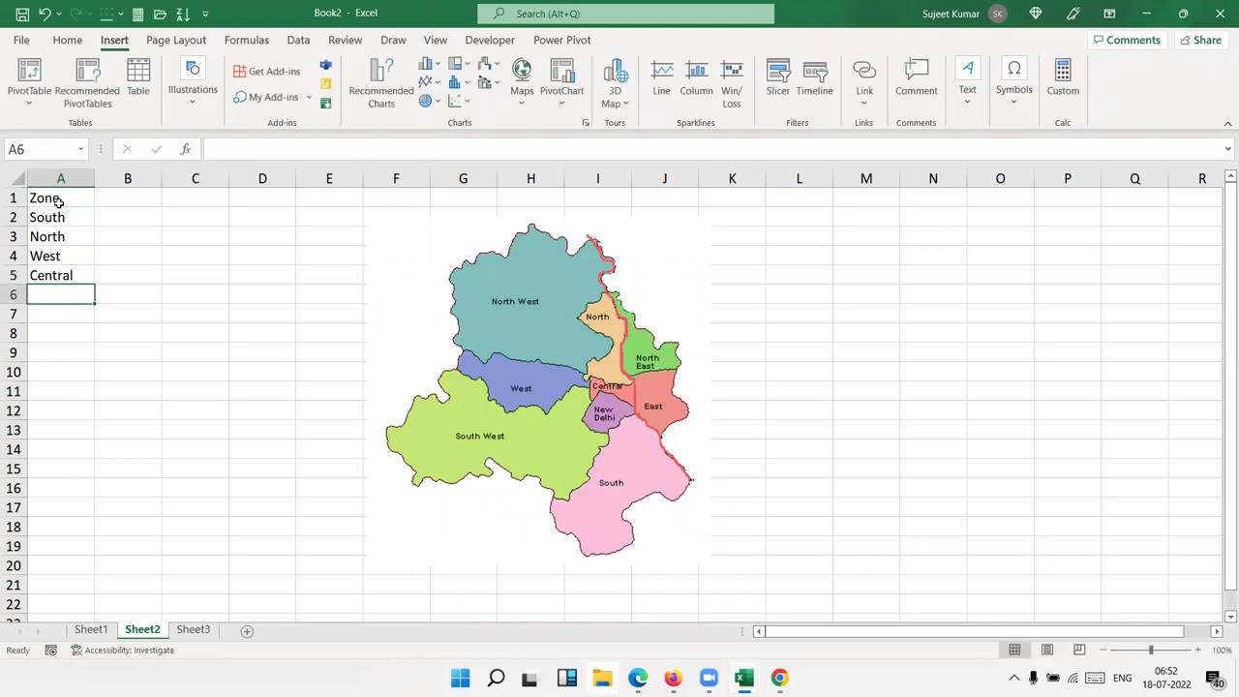
type("East")
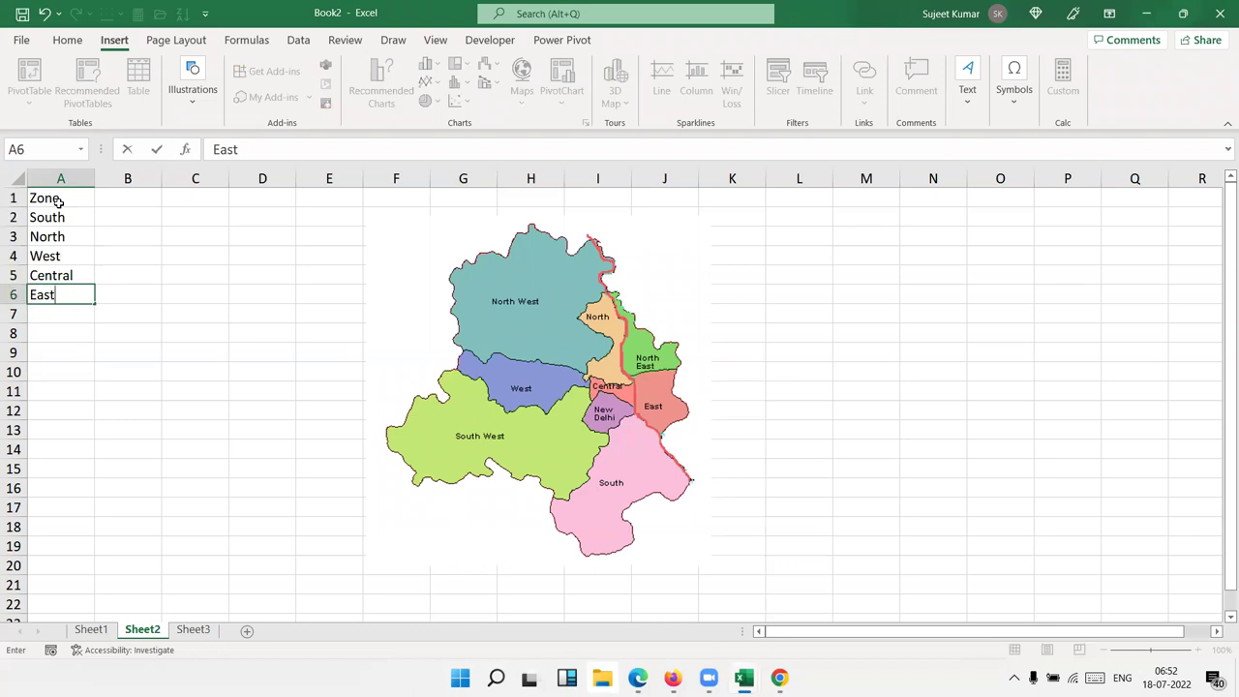
key("Return")
key("alt+Tab")
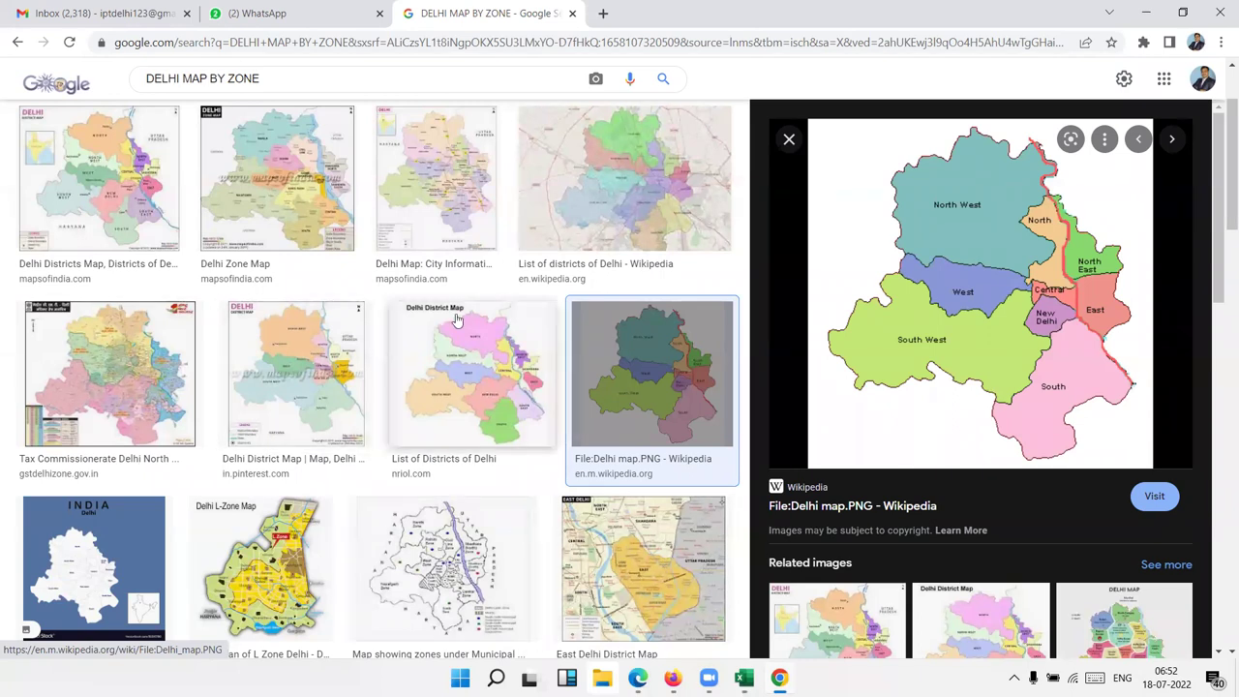
Search images for 'DELHI MAP BY ZONE 4', preview the Central Delhi District map, and browse the results.
left_click(343, 80)
type("4")
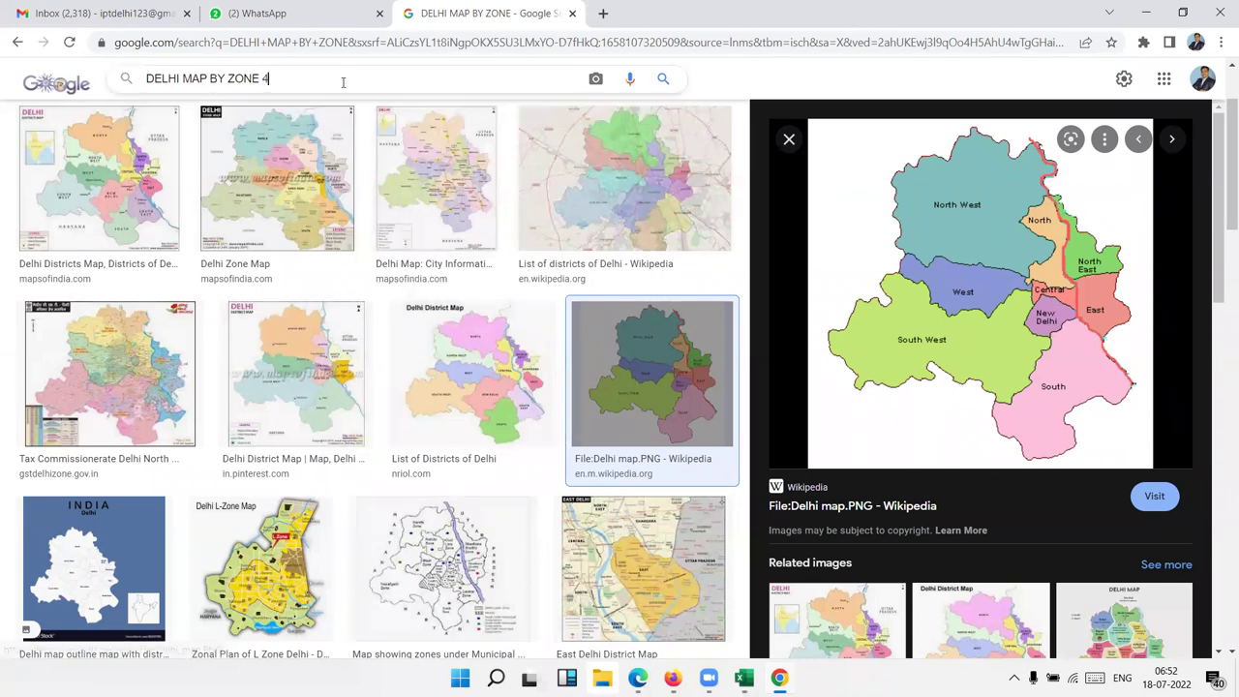
key("Return")
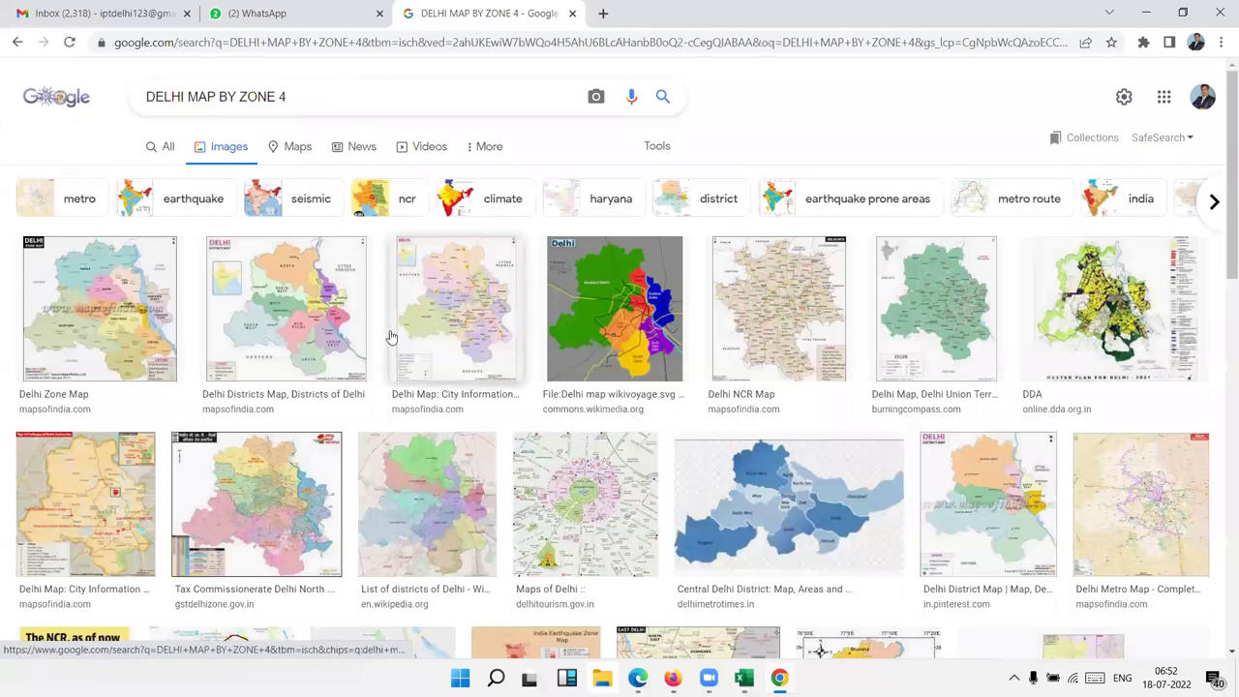
left_click(832, 564)
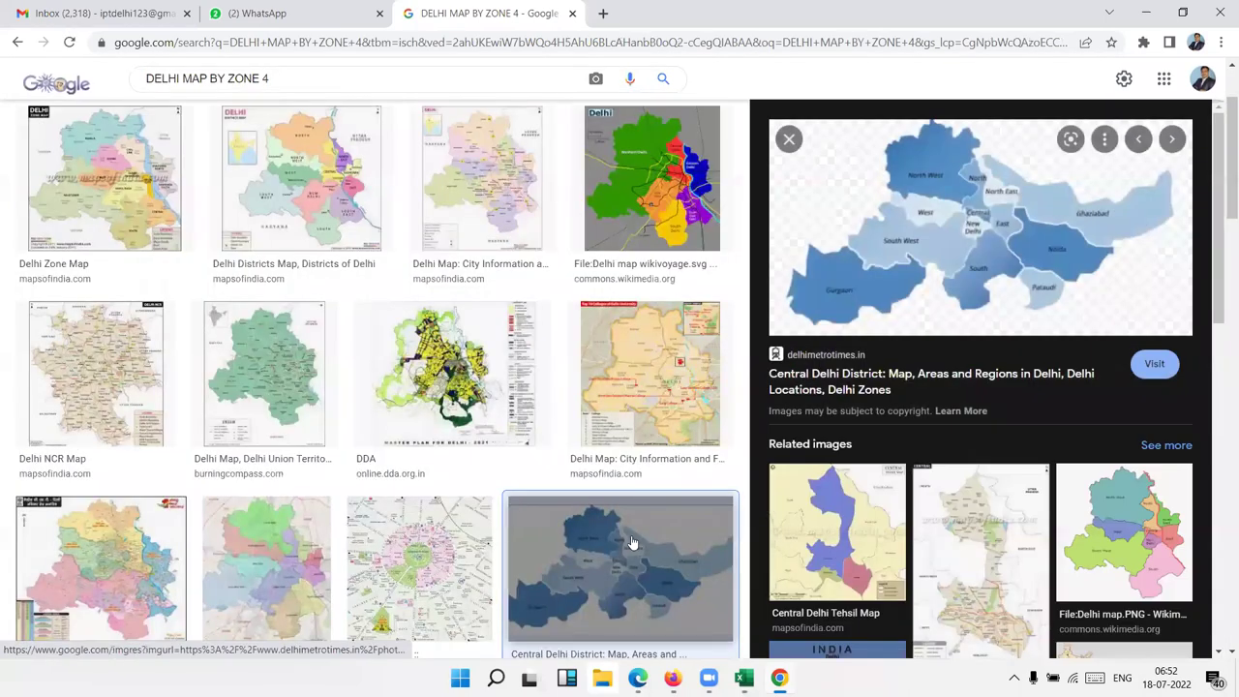
scroll(526, 568, "down", 3)
scroll(525, 565, "down", 3)
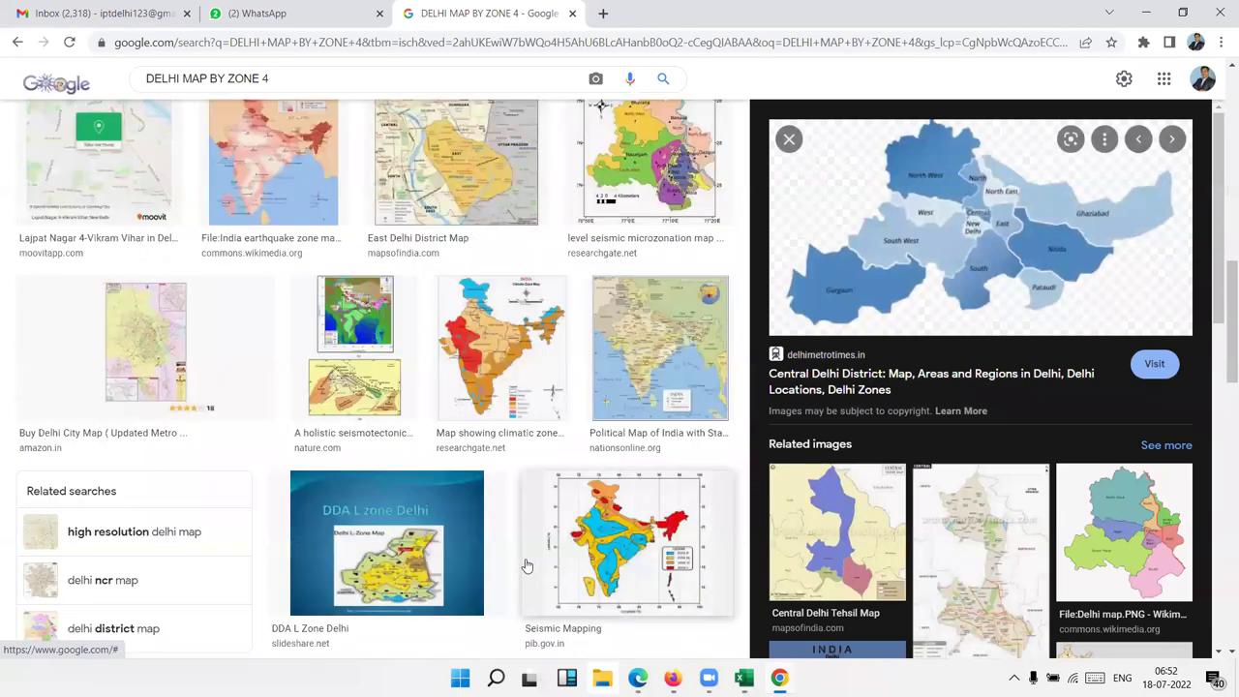
scroll(526, 522, "down", 2)
scroll(525, 523, "down", 3)
scroll(526, 522, "down", 2)
scroll(526, 521, "down", 3)
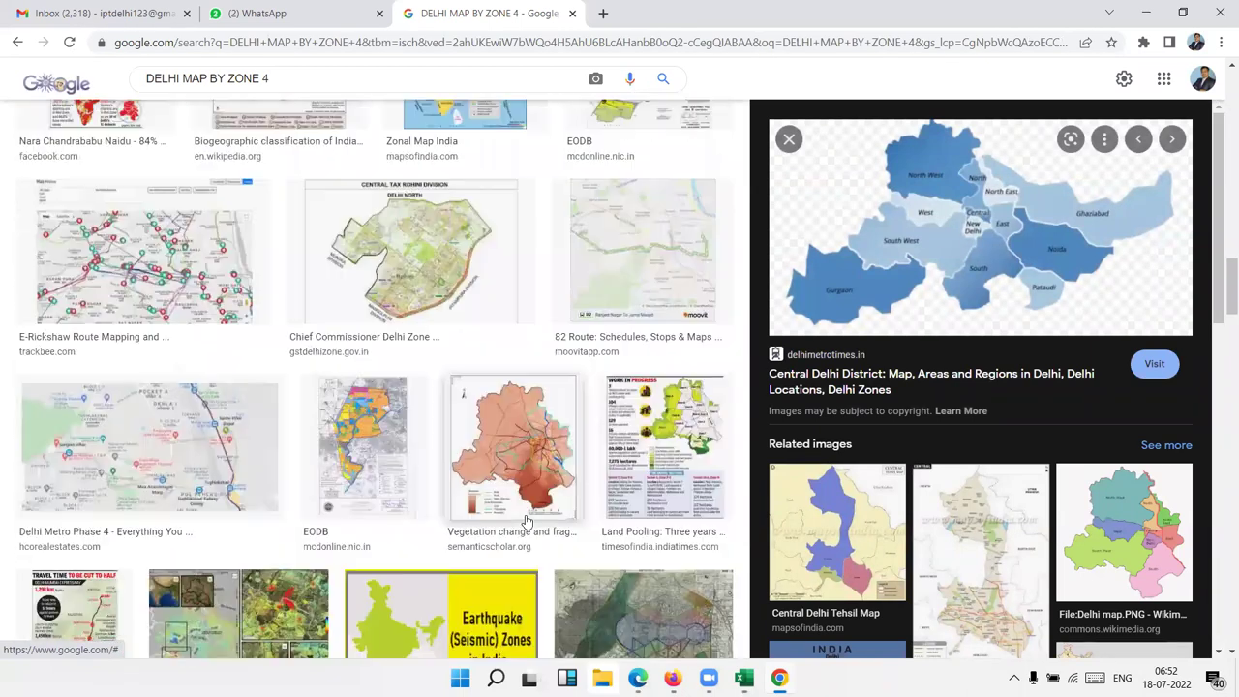
scroll(526, 521, "down", 3)
scroll(526, 521, "down", 3)
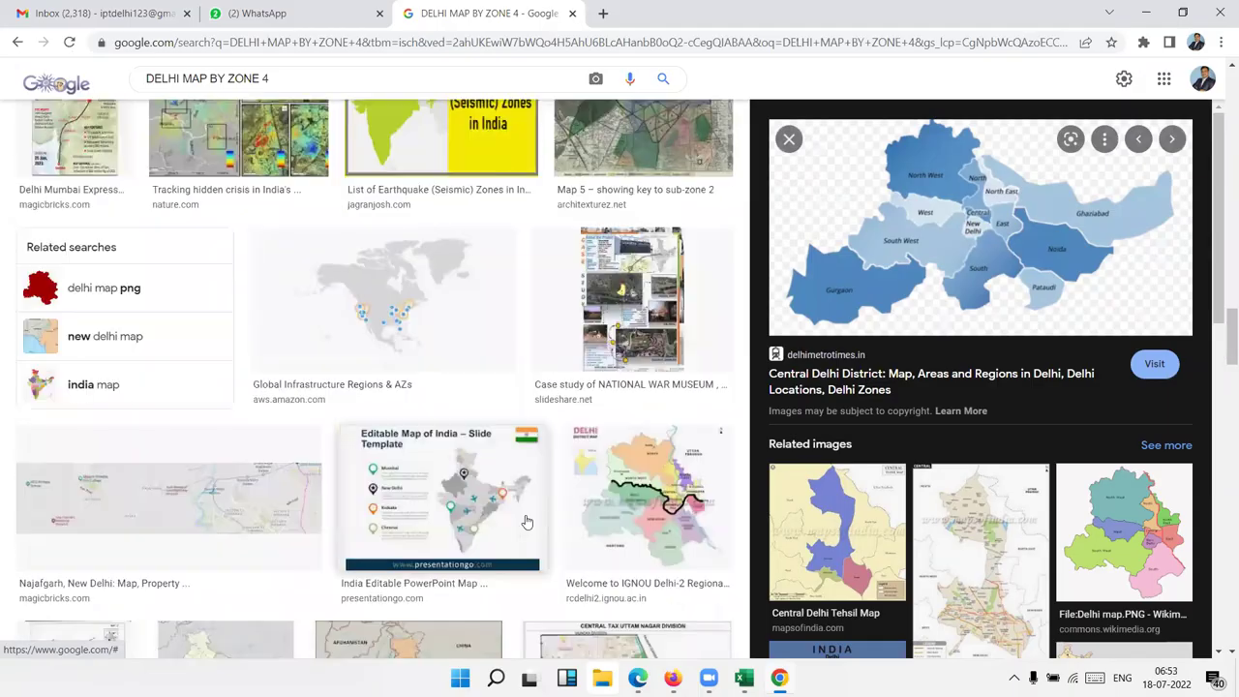
key("alt+Tab")
Enter the Sales header in B1 with 85, 25, 63, 32 and 25 in B2:B6.
left_click(236, 333)
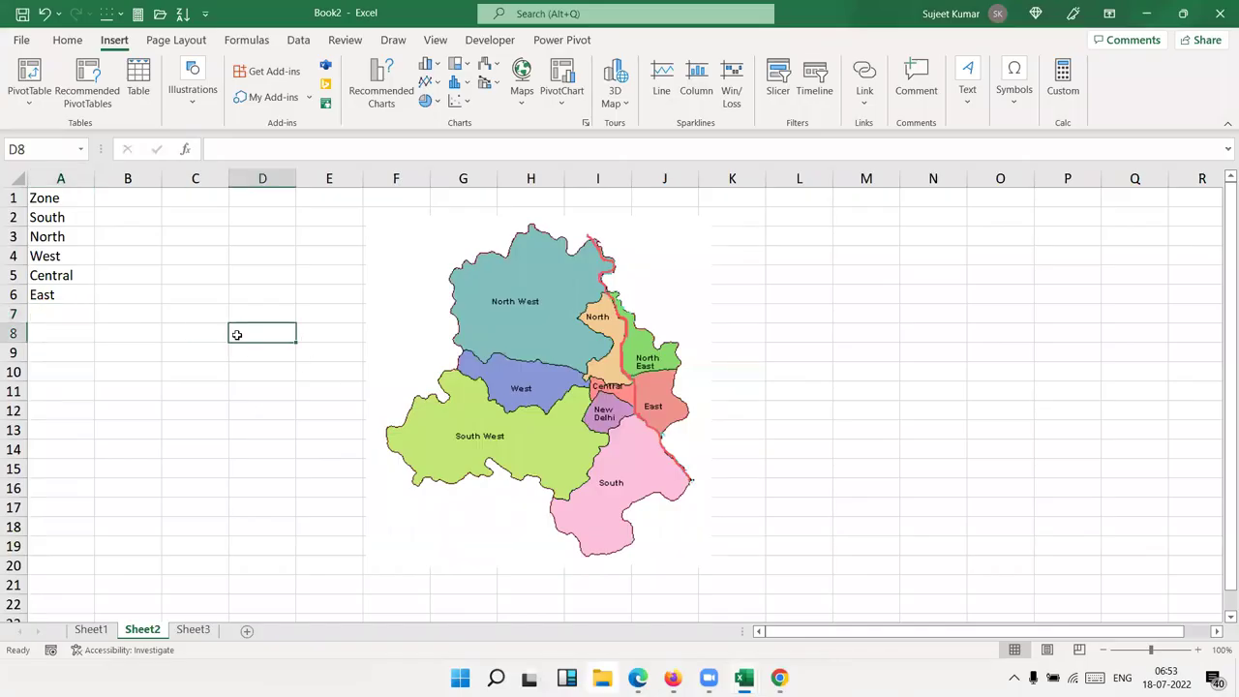
left_click(146, 190)
type("Sales")
key("Return")
type("85")
key("Return")
type("25")
key("Return")
type("63")
key("Return")
type("32")
key("Return")
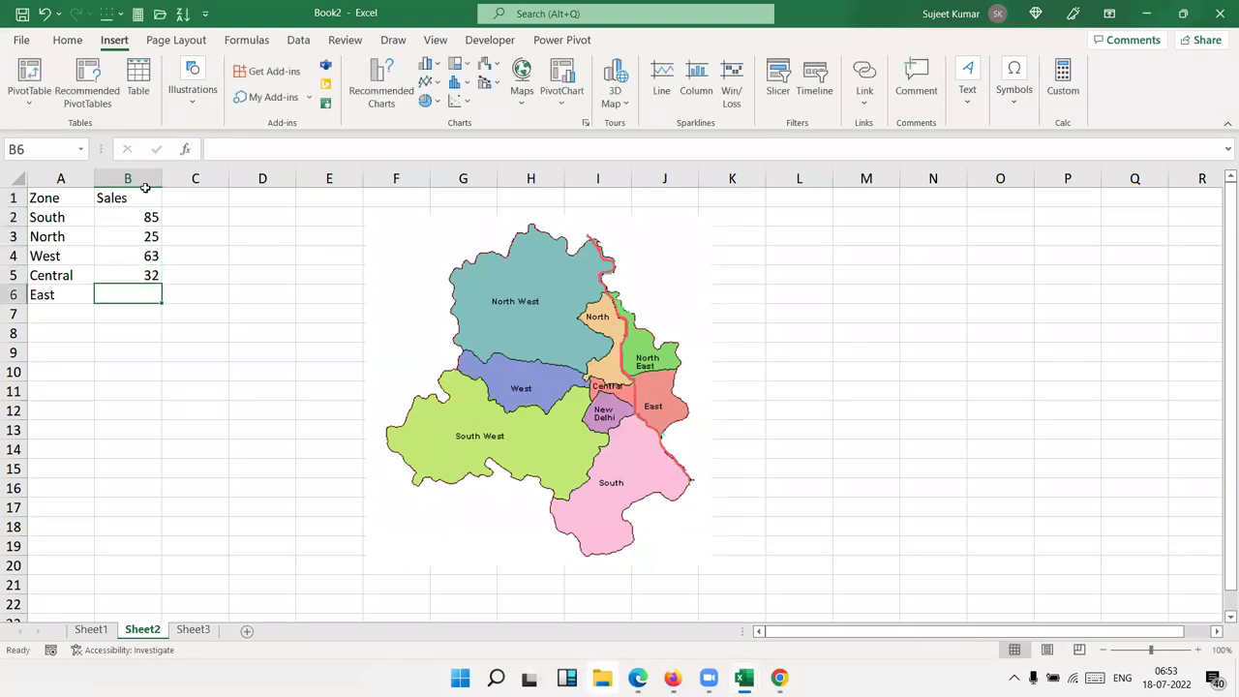
type("25")
key("Return")
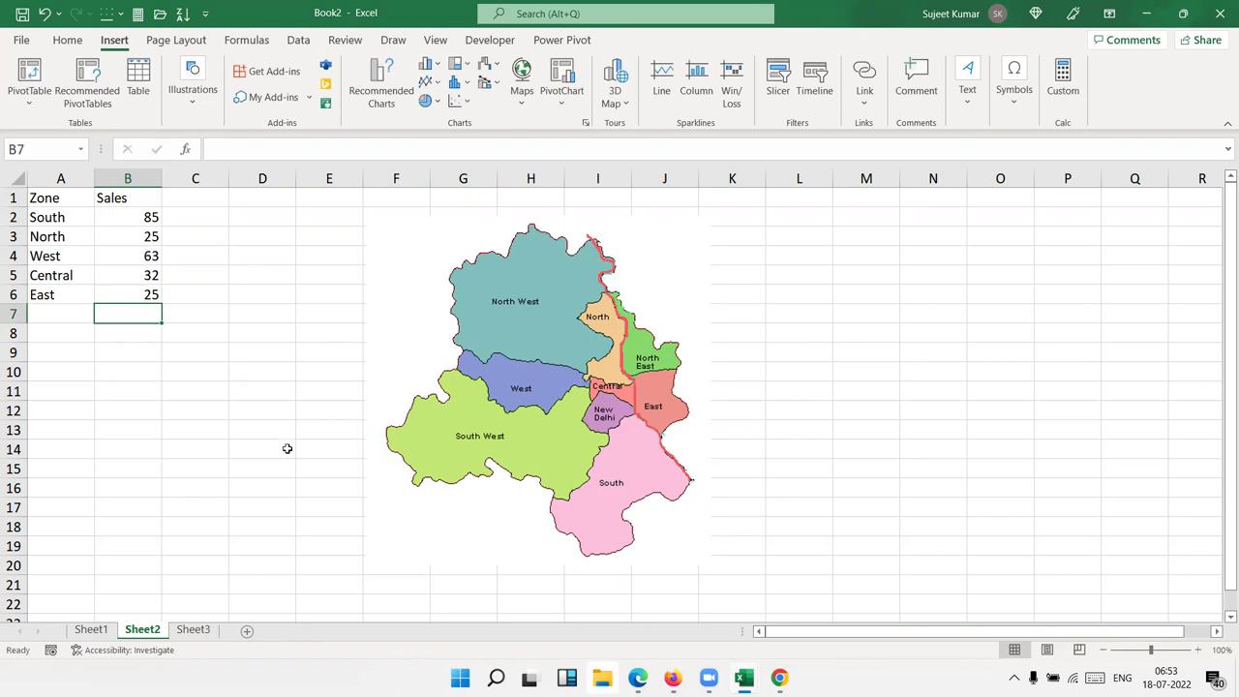
Select the A1:B6 table and view the Home Paste options without pasting.
left_click(241, 339)
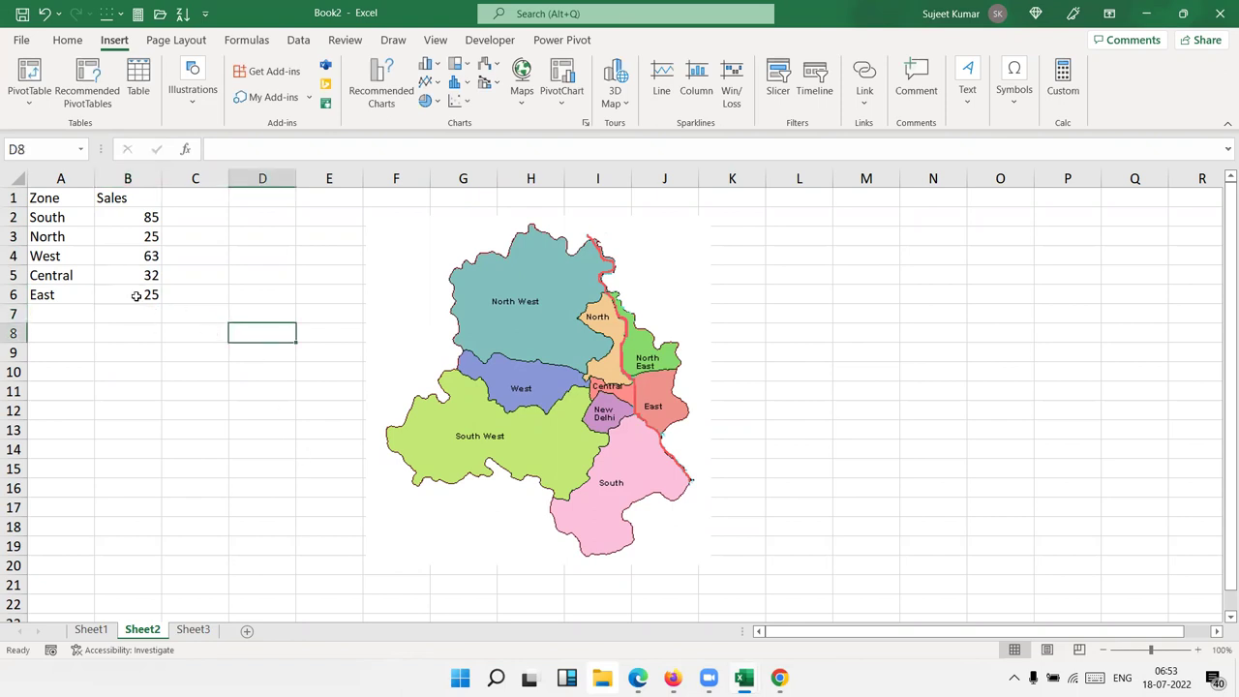
left_click_drag(136, 295, 91, 201)
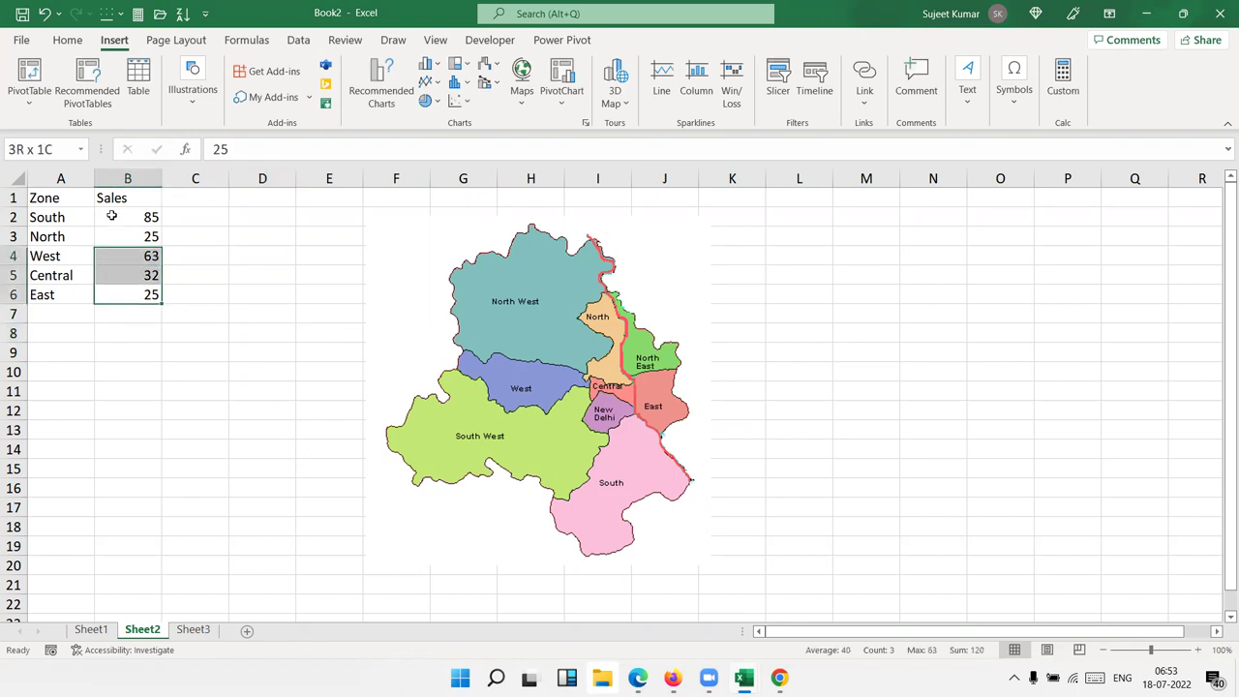
left_click(69, 40)
left_click(23, 99)
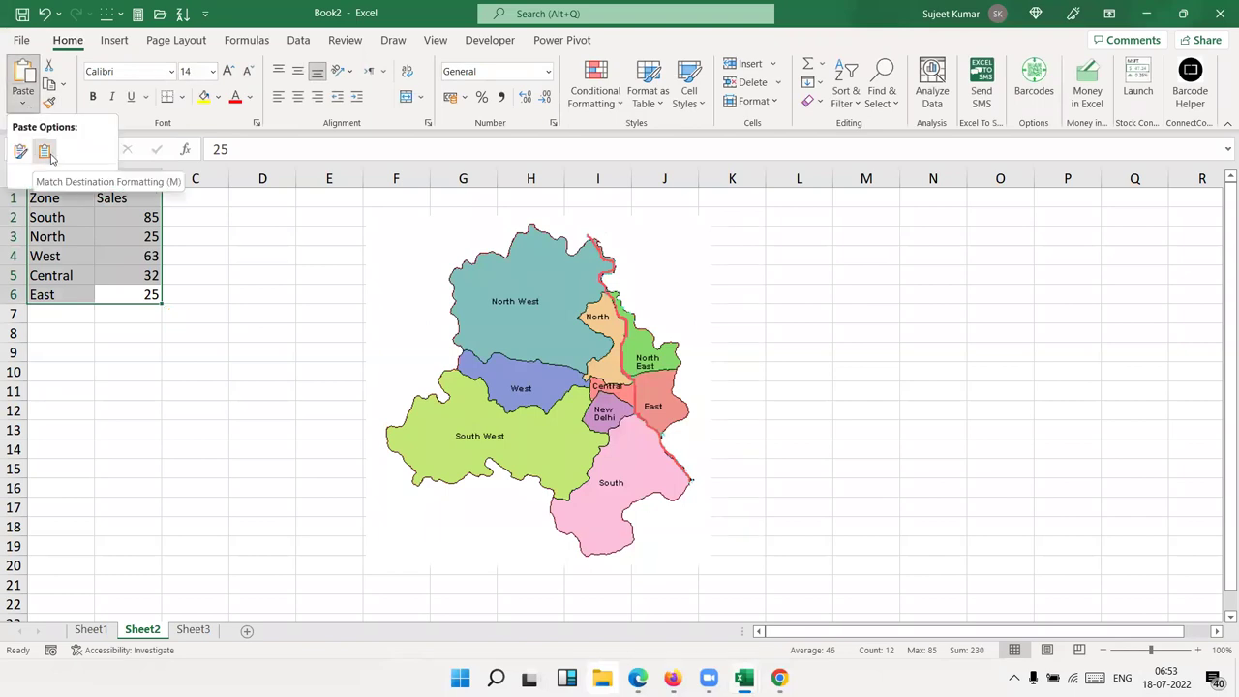
left_click(224, 193)
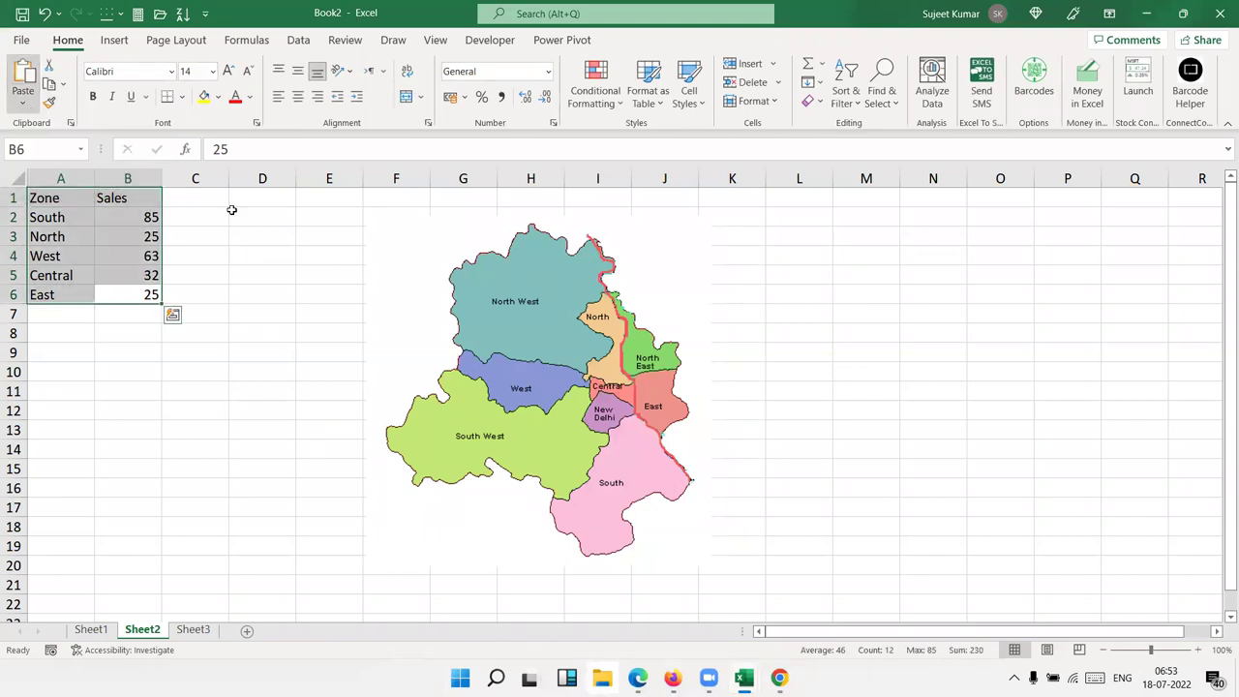
left_click(489, 293)
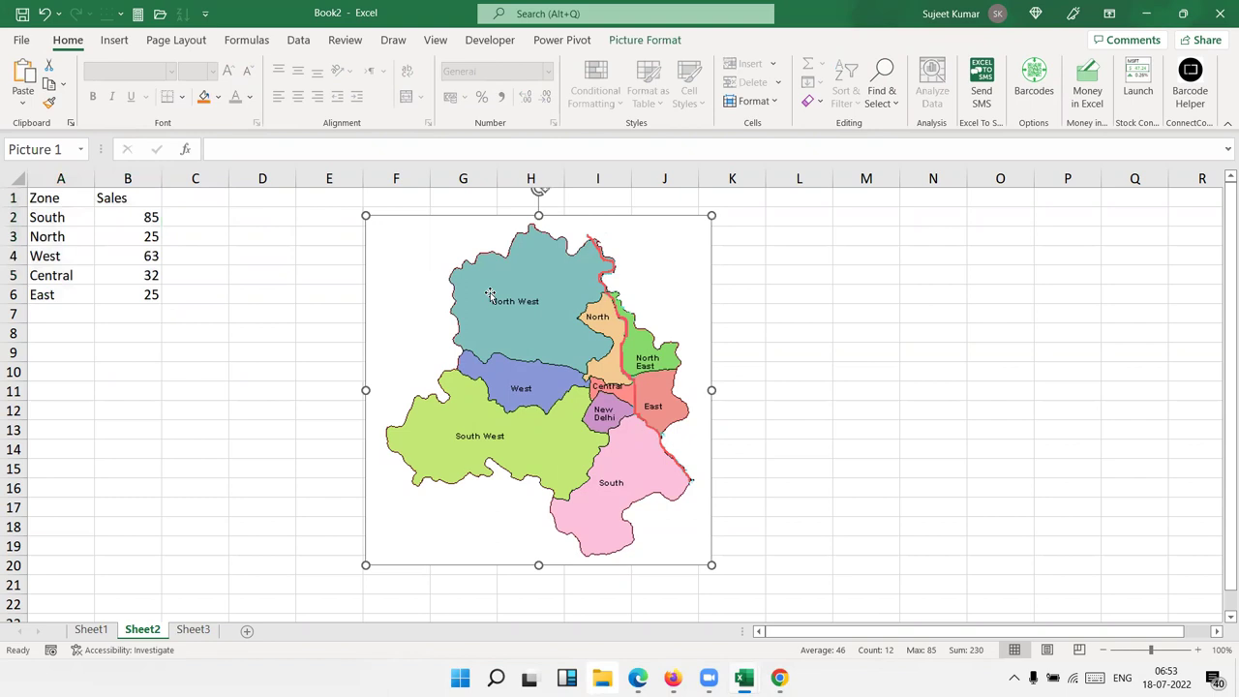
Nudge the map picture slightly up and left, nearer the Zone and Sales table.
left_click_drag(414, 240, 359, 238)
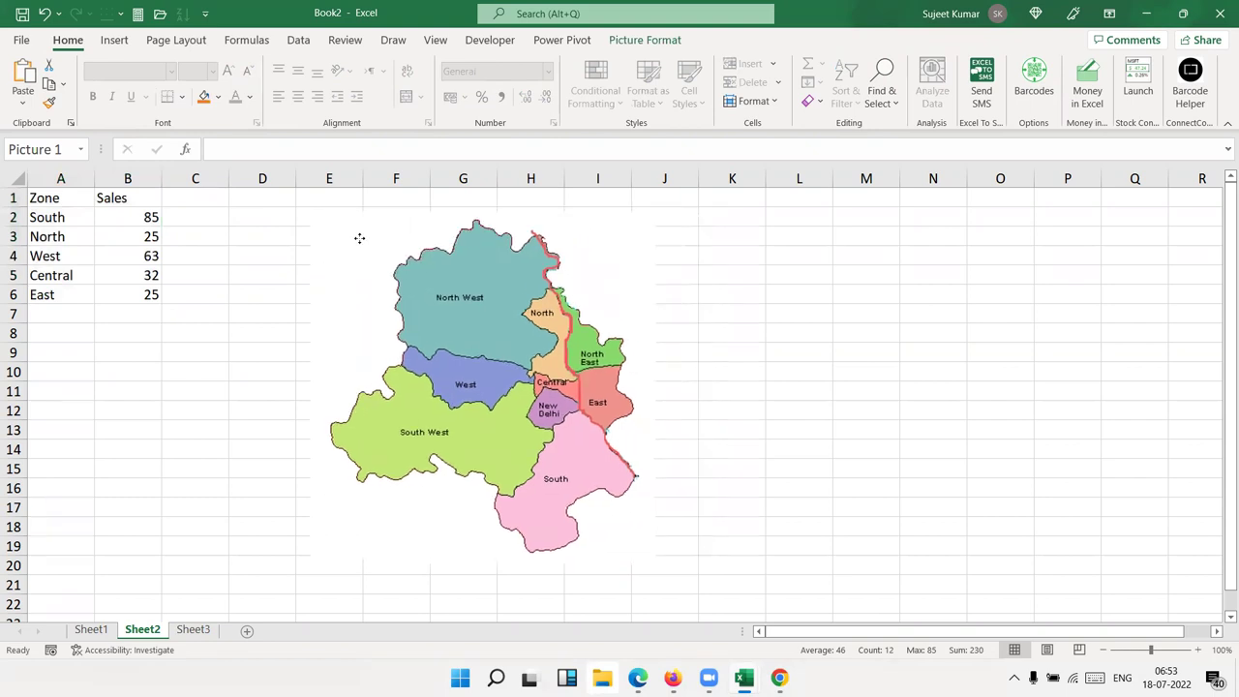
left_click_drag(359, 238, 359, 238)
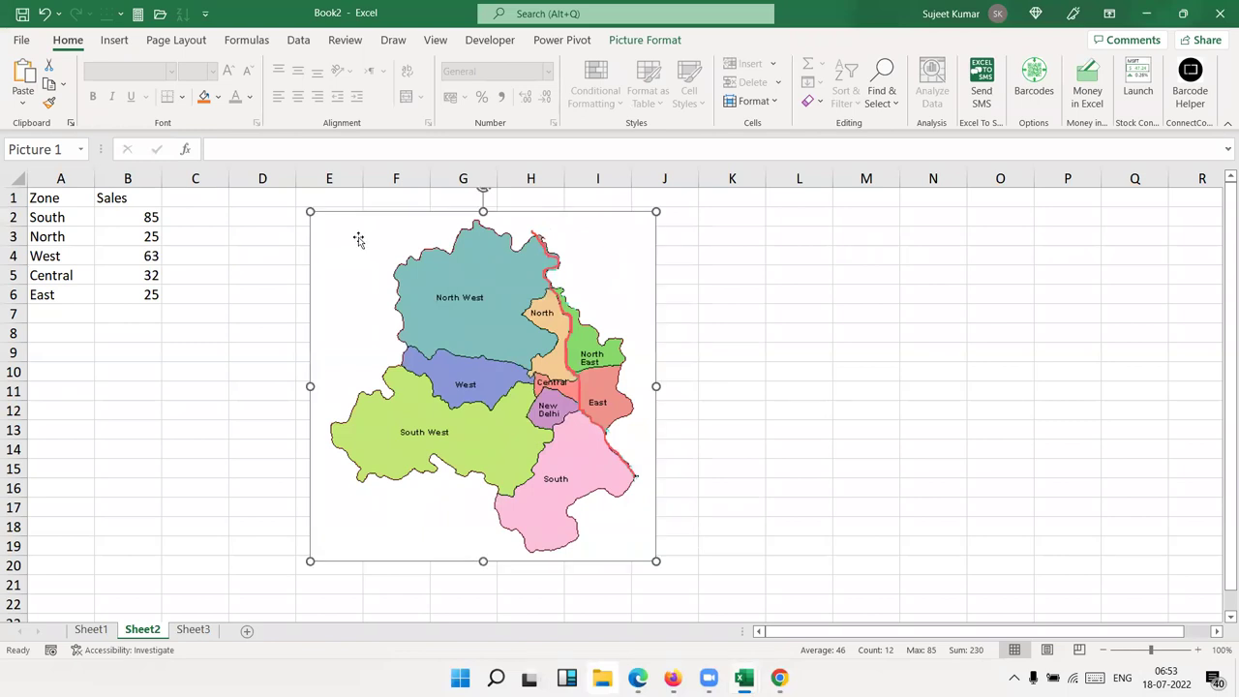
left_click(797, 330)
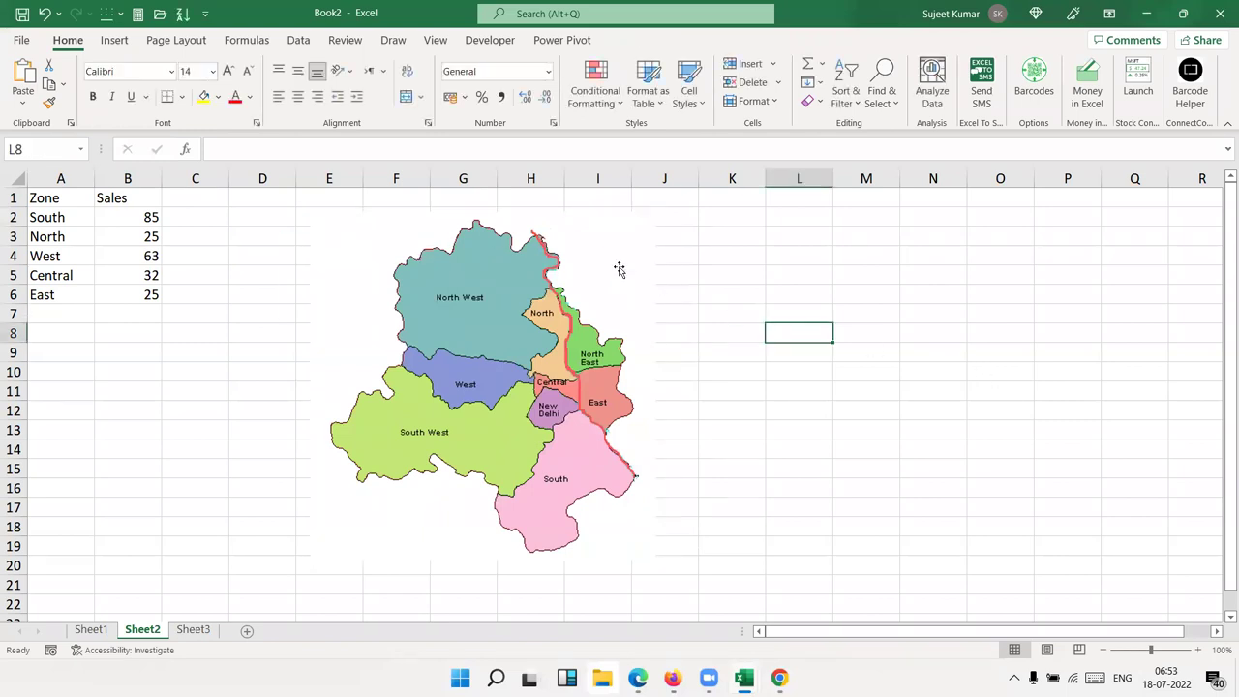
left_click_drag(122, 219, 118, 295)
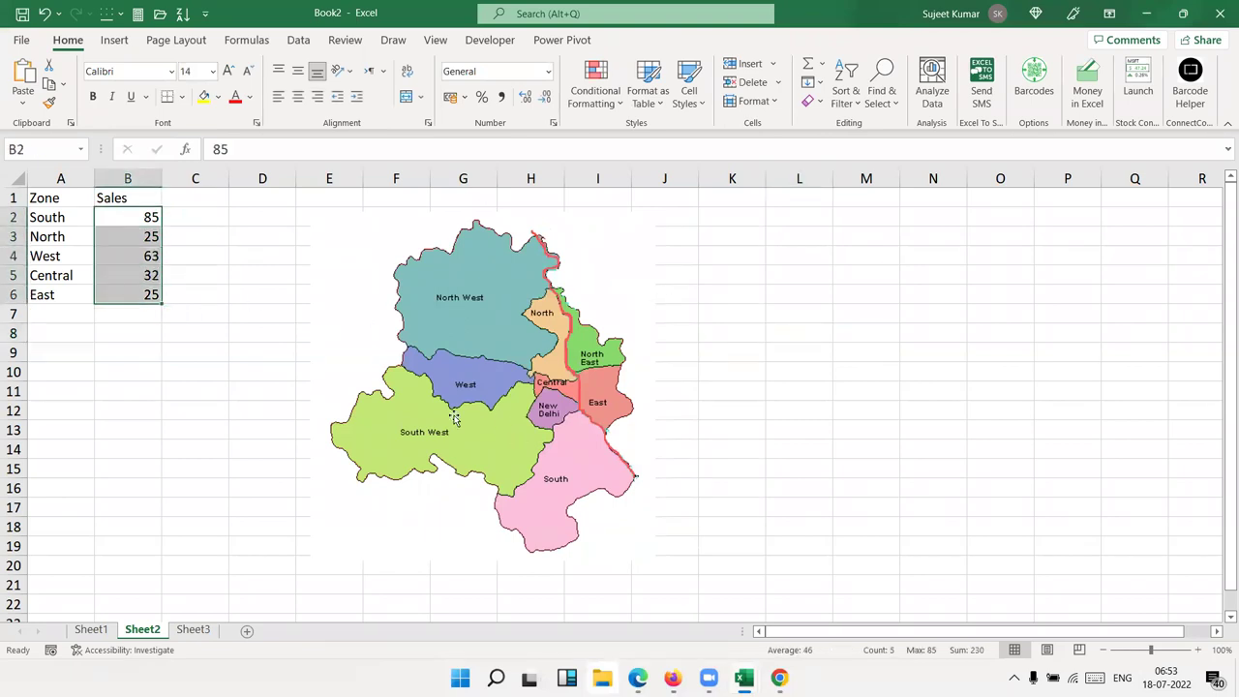
left_click(479, 302)
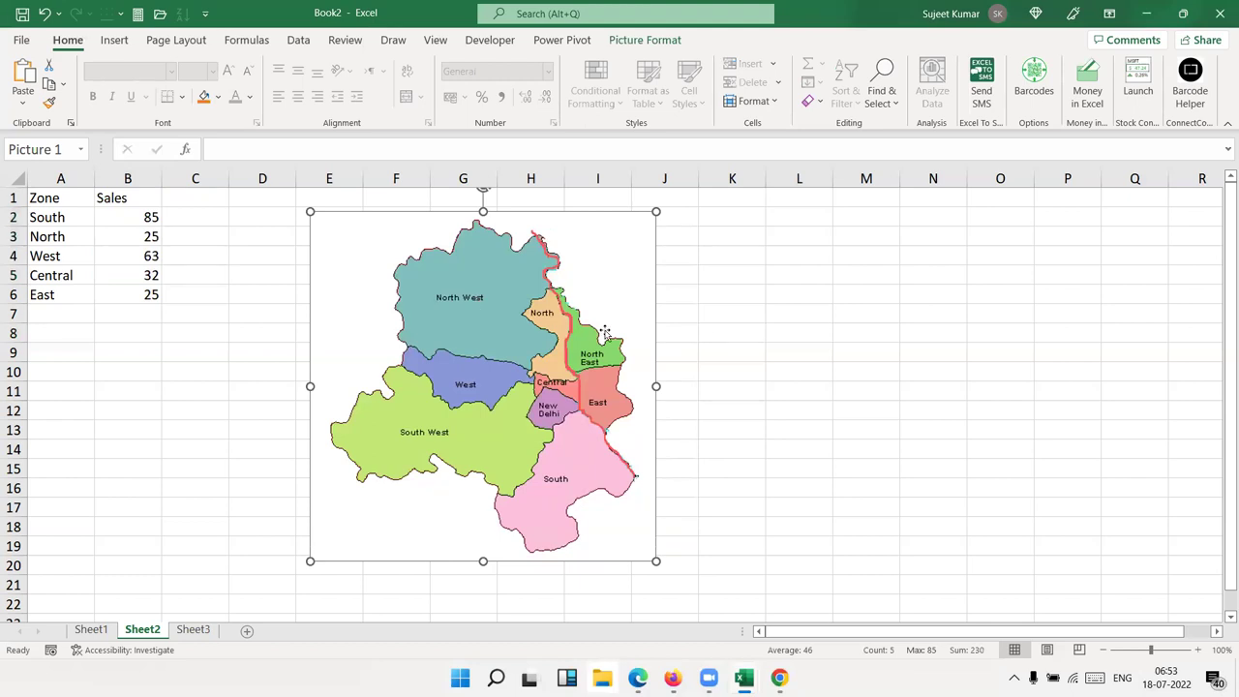
left_click(115, 40)
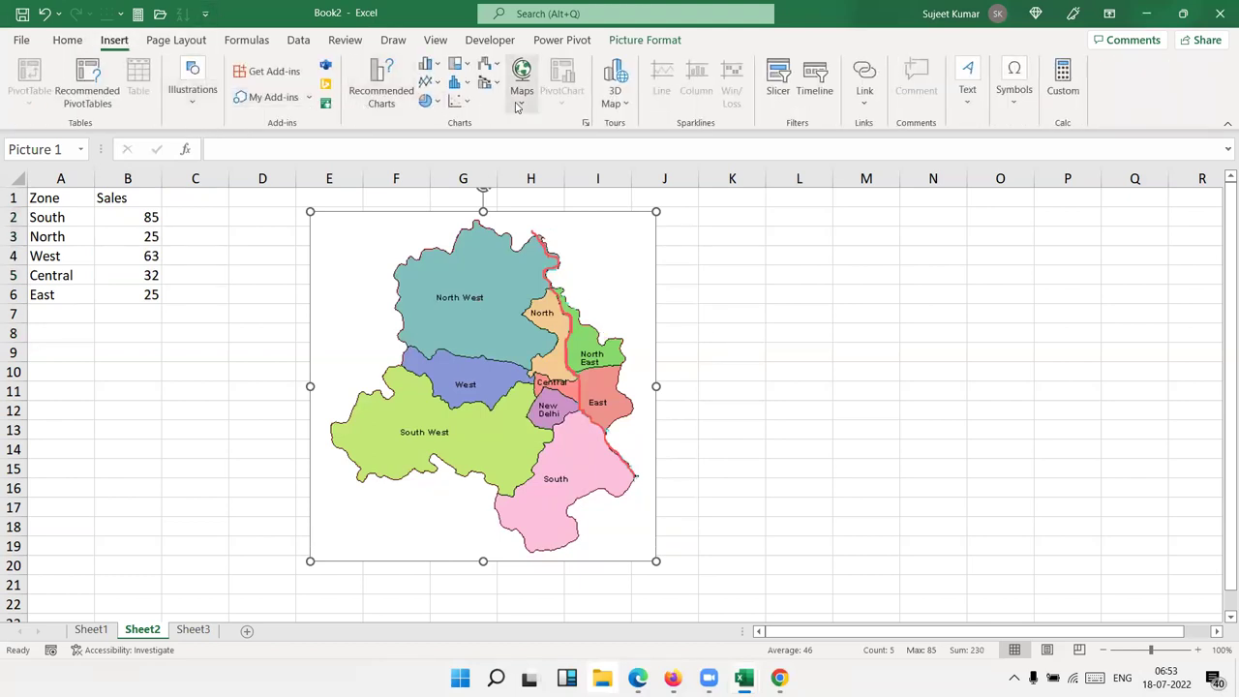
left_click(891, 370)
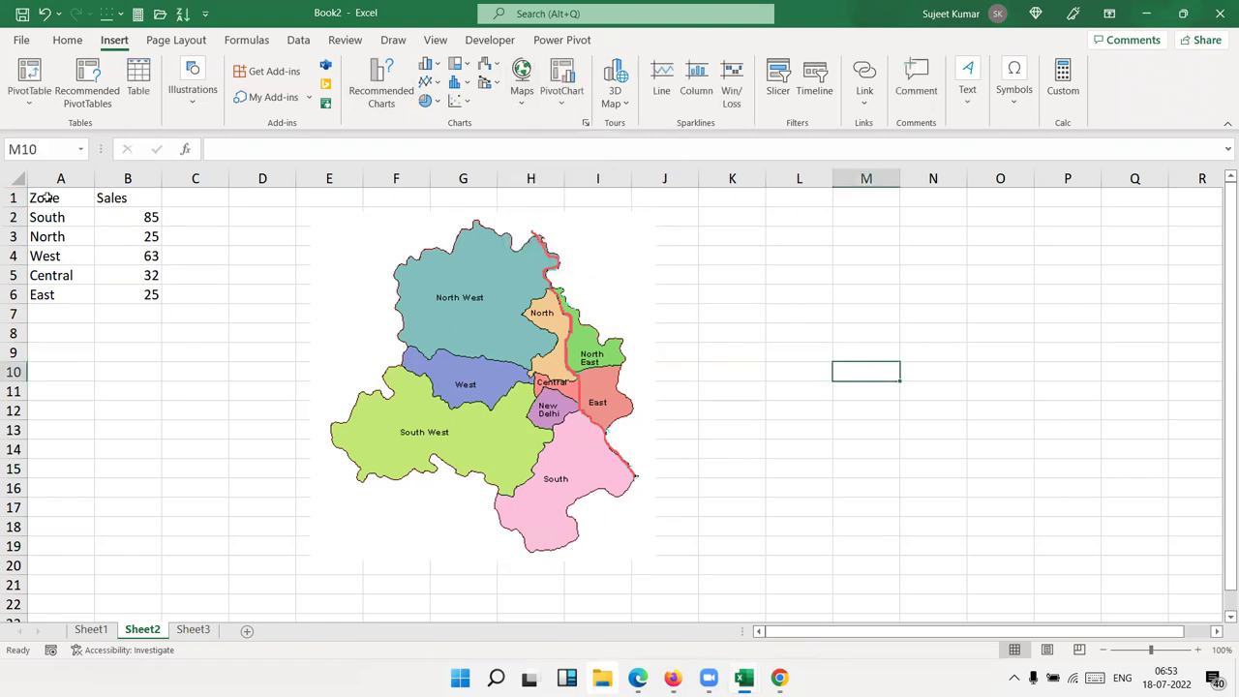
Autofit column B, copy the 85 in B2, and open the Paste choices at C8.
left_click(138, 217)
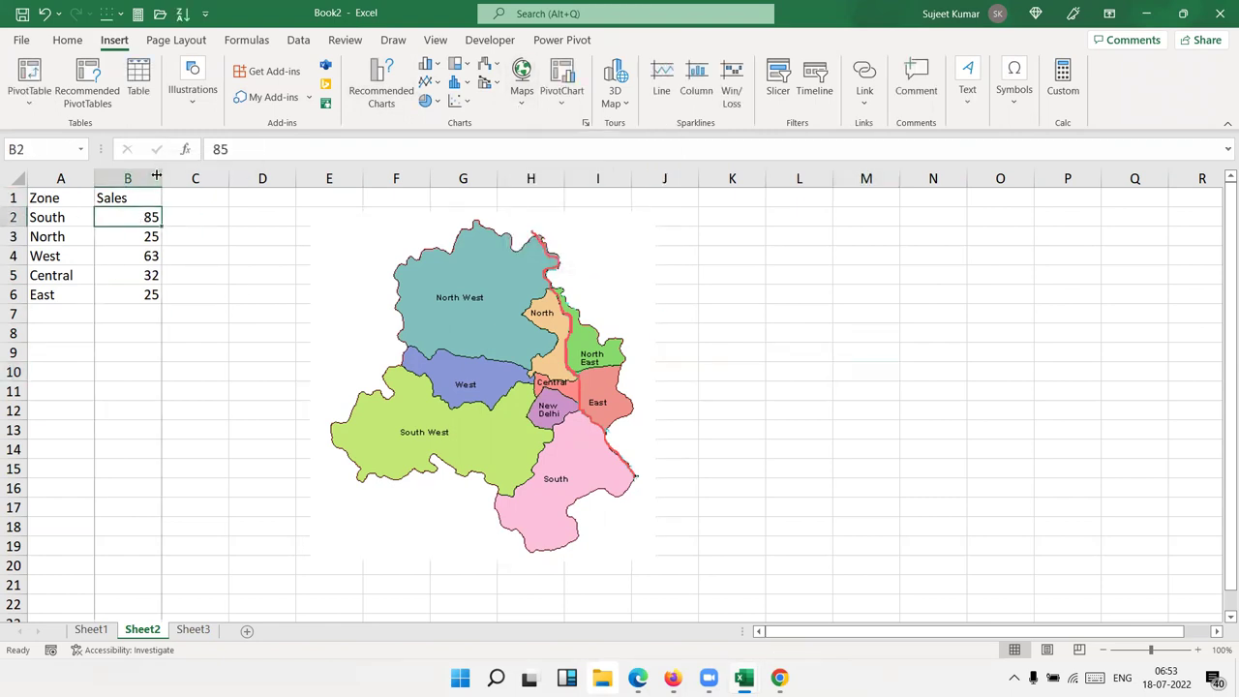
double_click(162, 178)
key("ctrl+c")
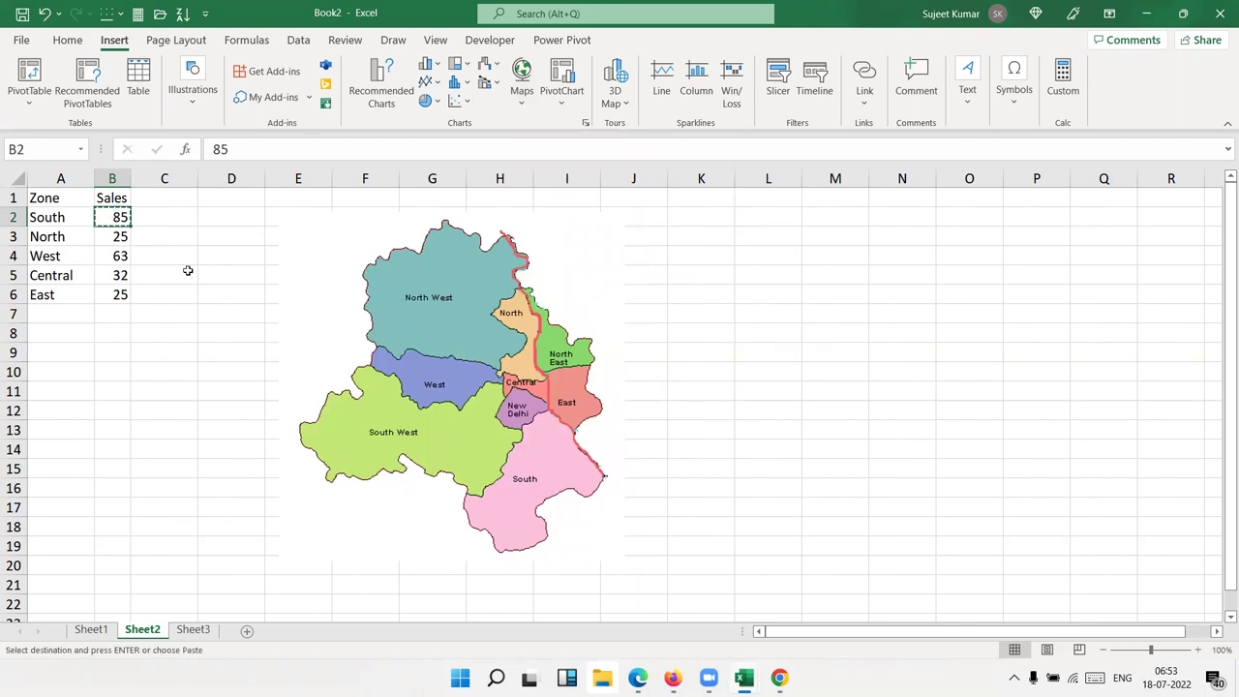
left_click(410, 272)
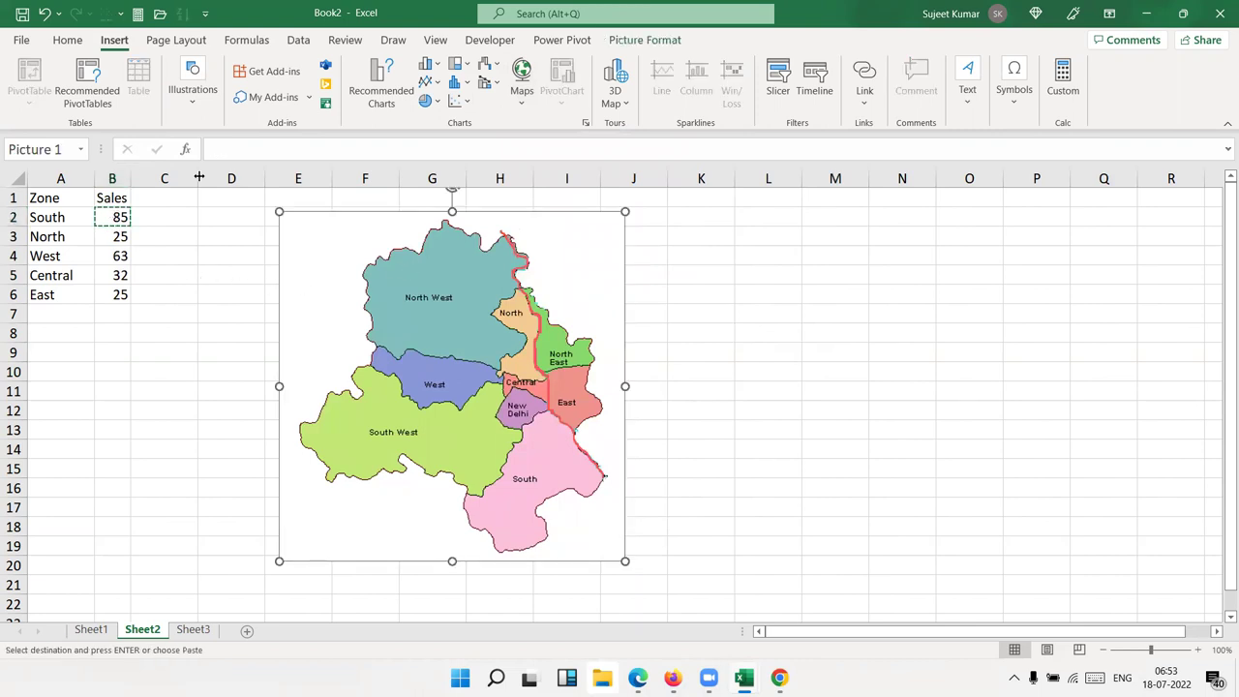
left_click(161, 339)
left_click(29, 82)
left_click(68, 43)
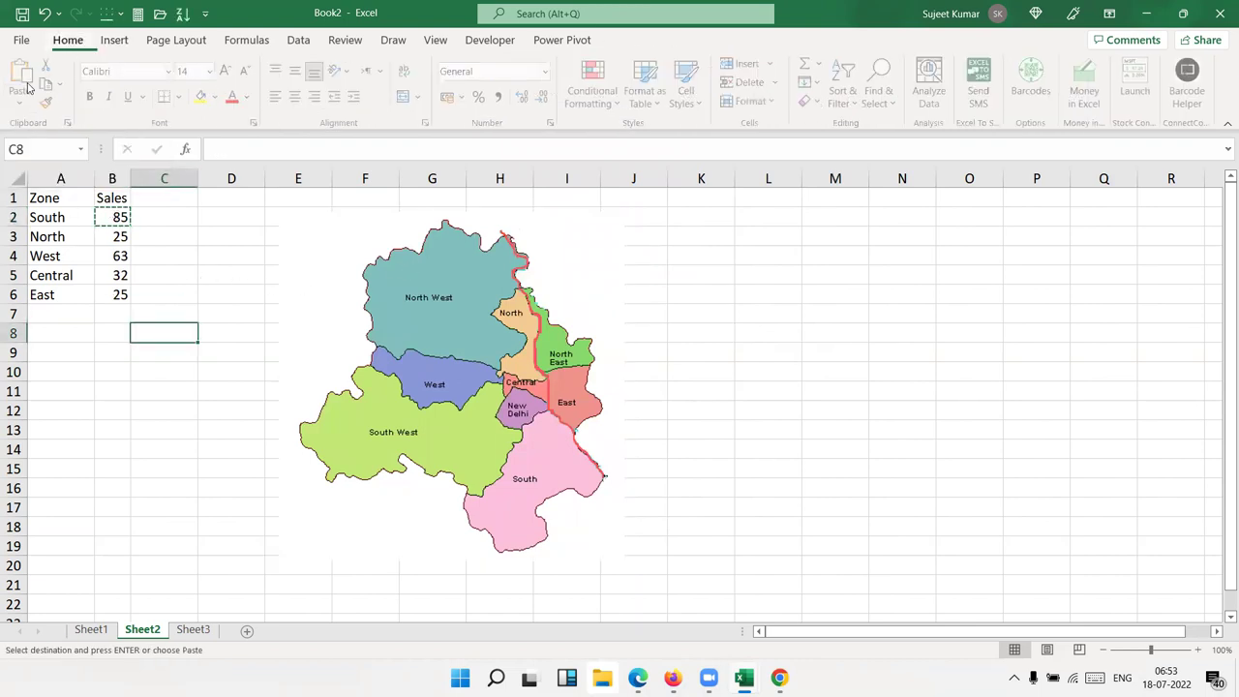
left_click(23, 101)
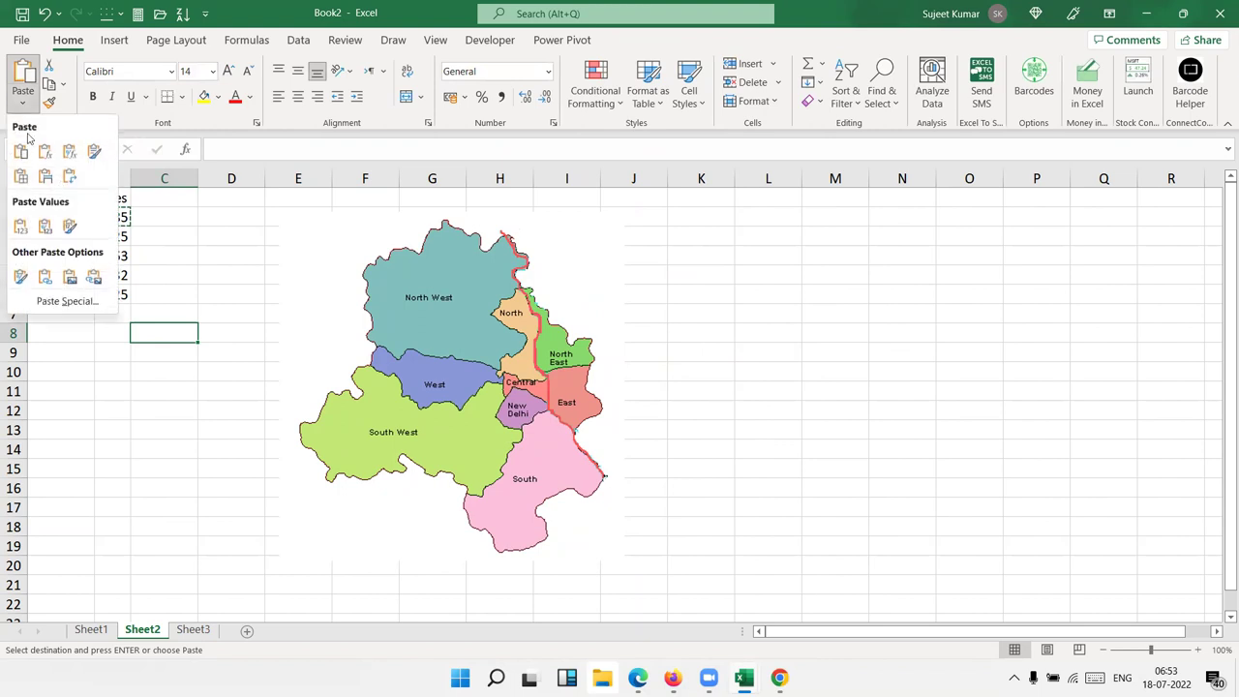
Paste B2 as a Linked Picture and drag the 85 onto the map's North West region.
left_click(94, 277)
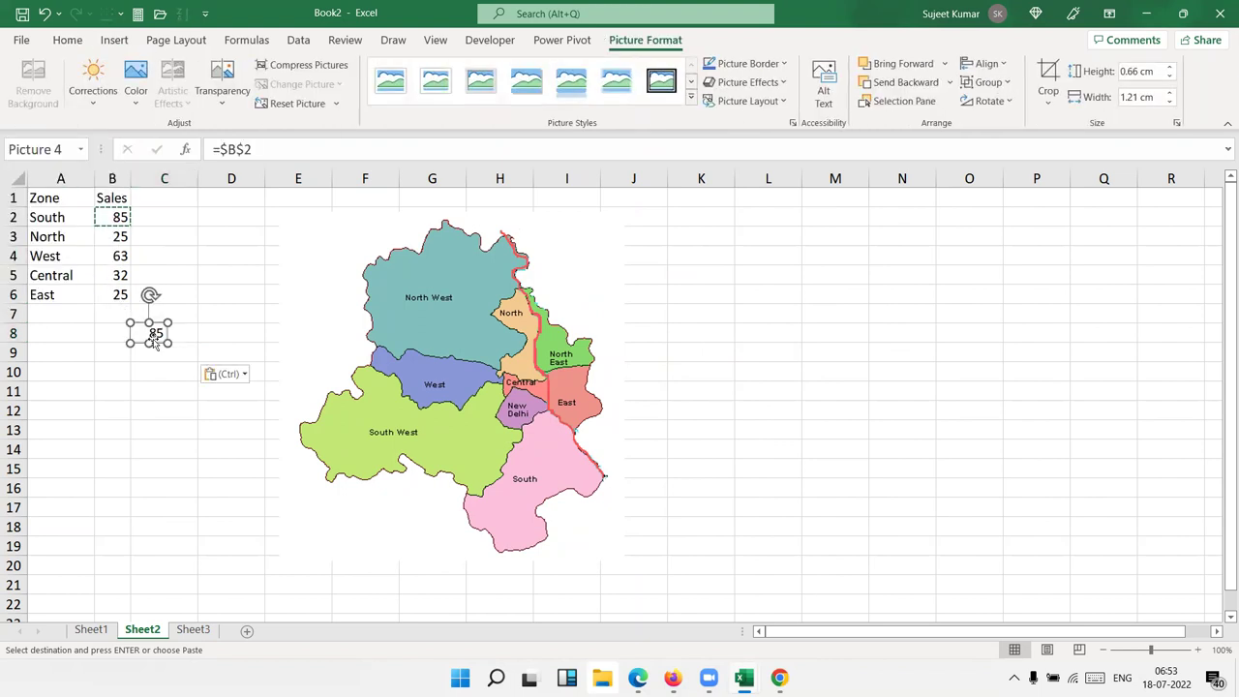
left_click_drag(153, 336, 439, 323)
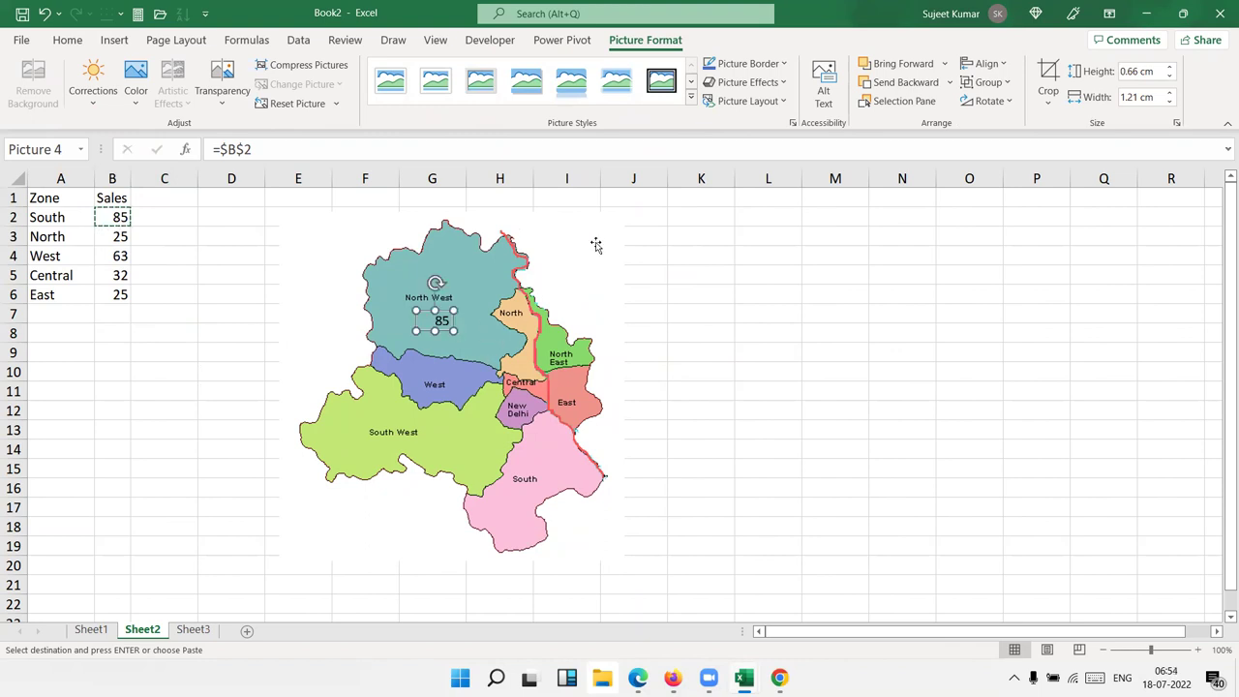
Lighten the 85 label with a +40% brightness Corrections preset.
left_click(99, 109)
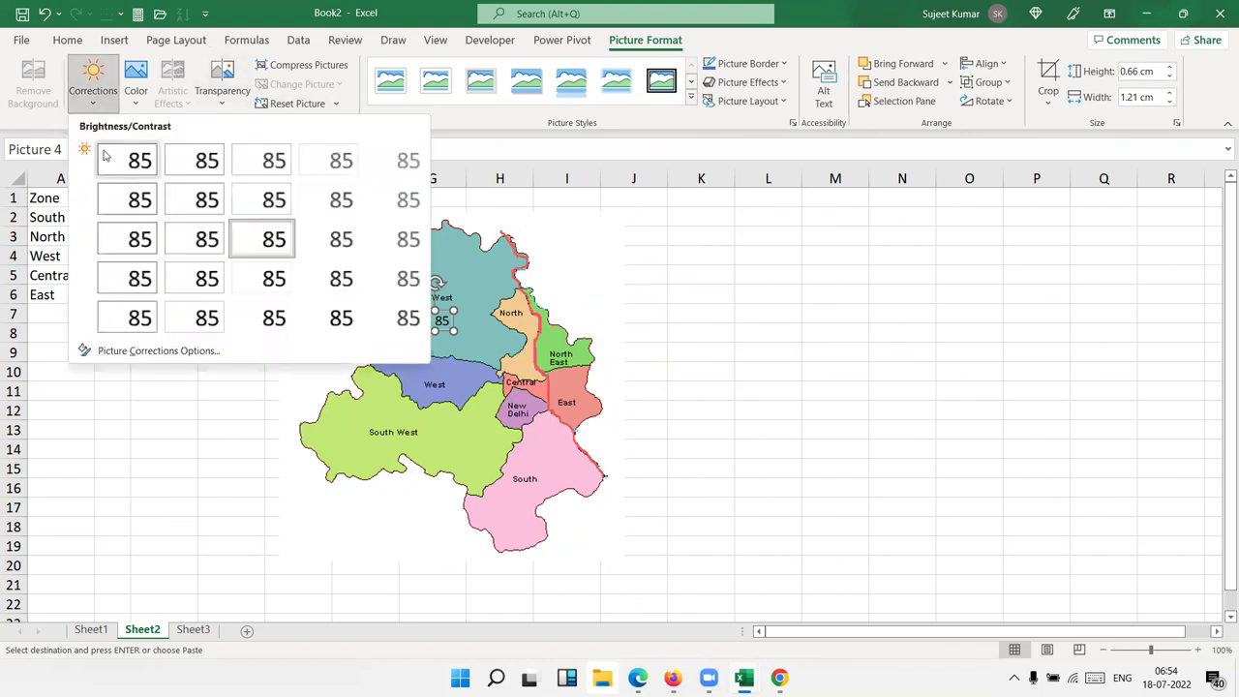
left_click(386, 168)
left_click(243, 313)
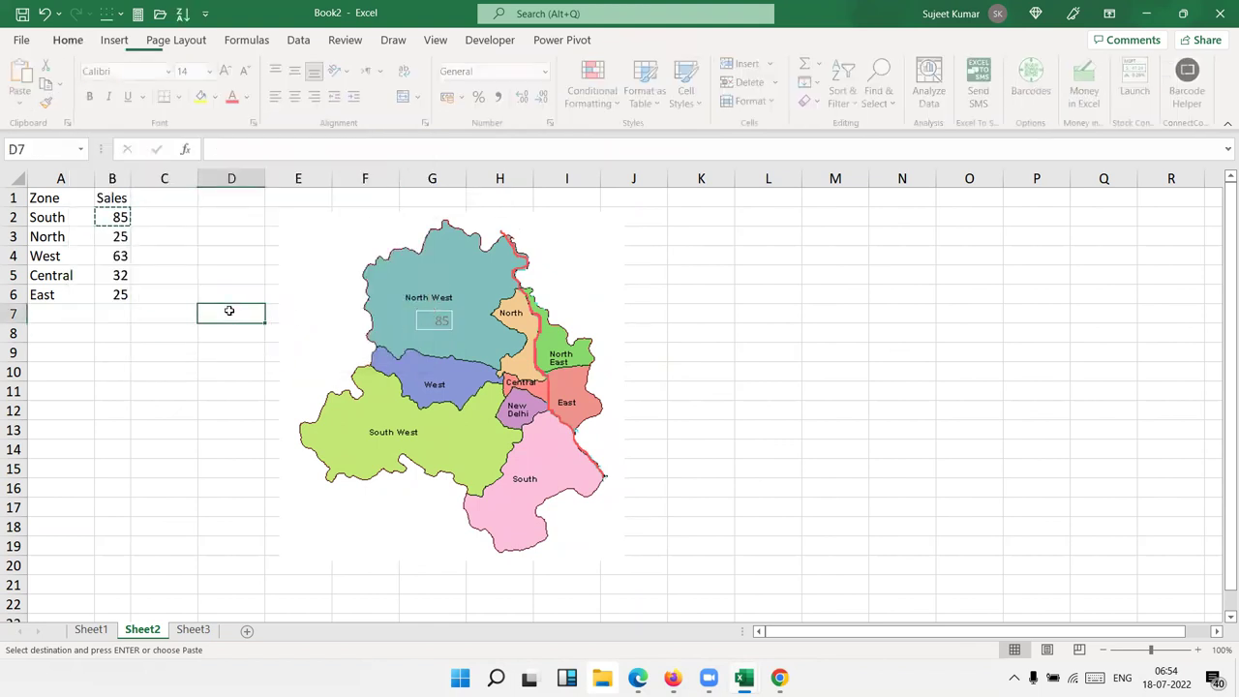
Browse the label's Transparency and Picture Styles options without applying any.
left_click(447, 325)
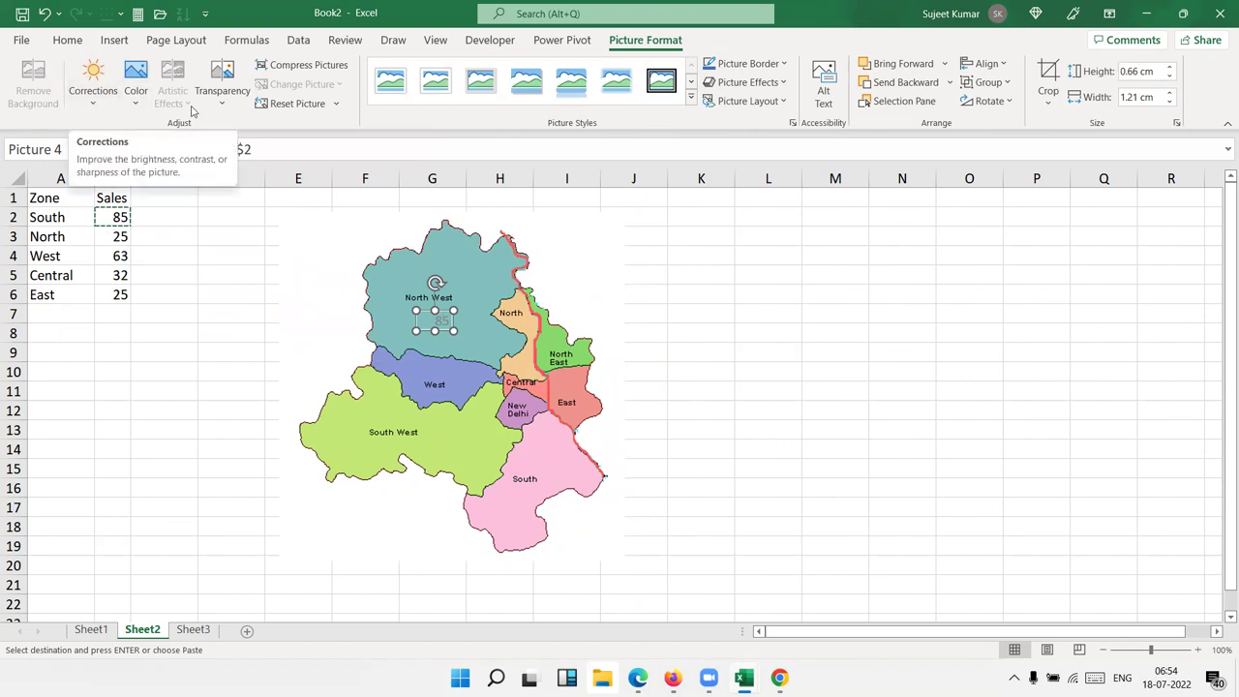
left_click(222, 101)
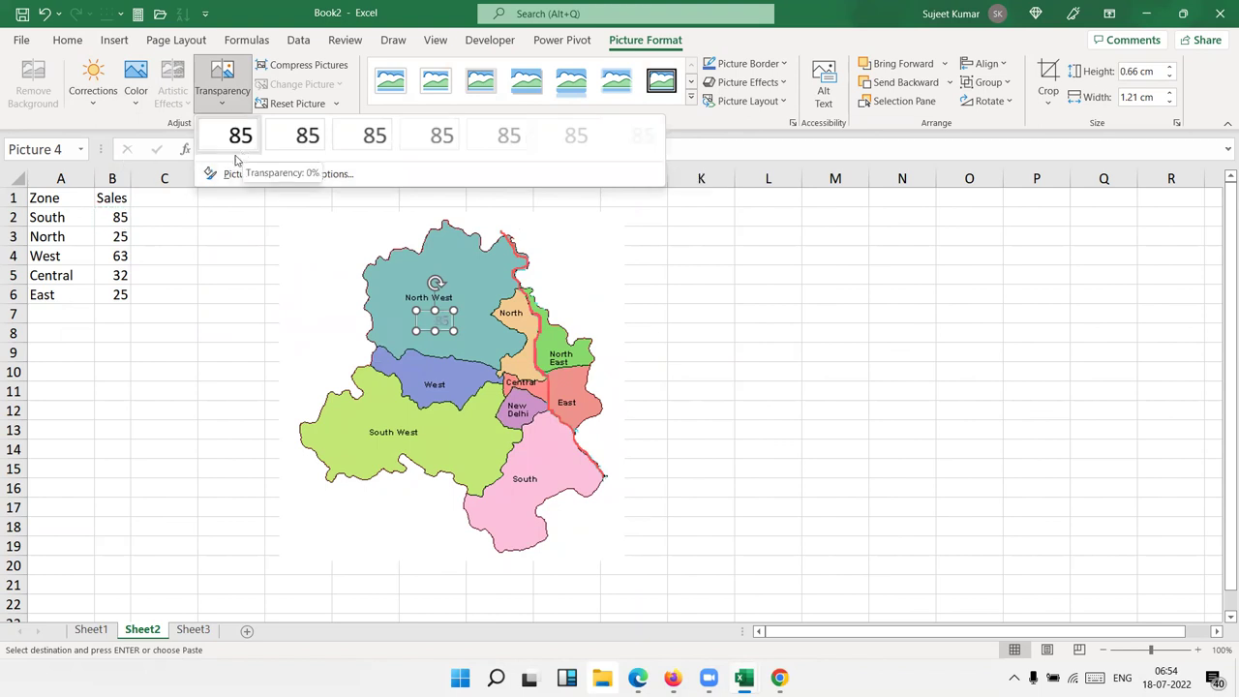
left_click(164, 315)
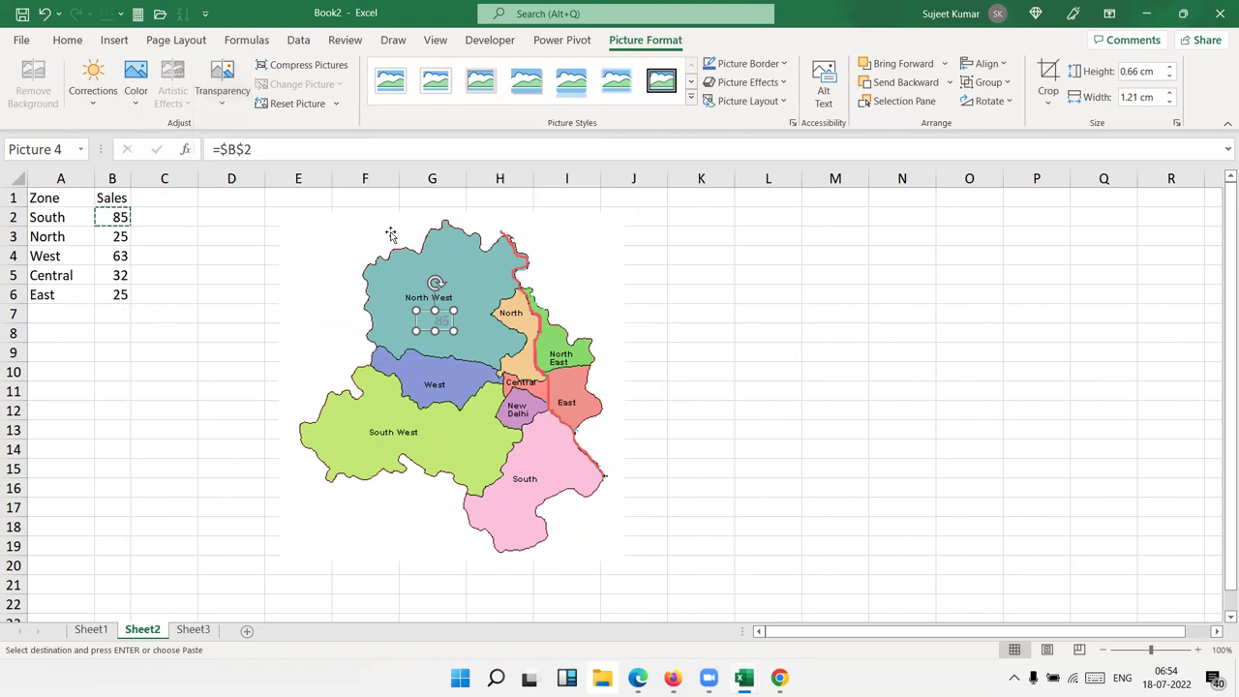
left_click(693, 96)
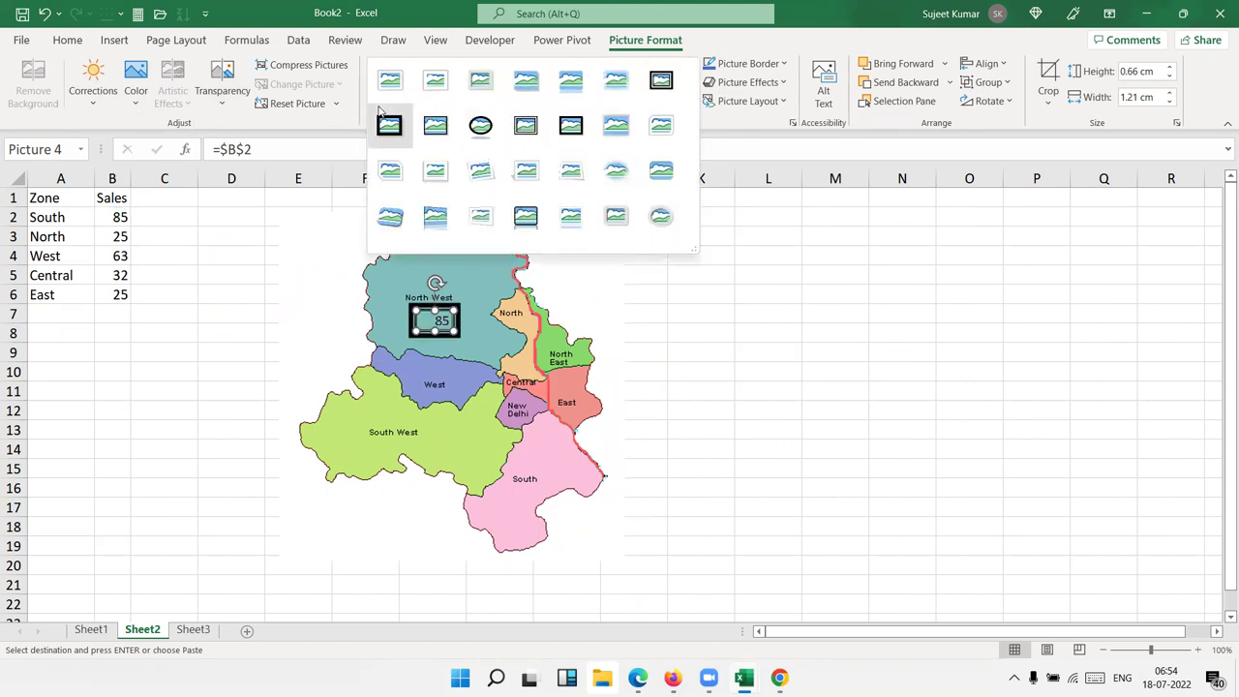
left_click(426, 333)
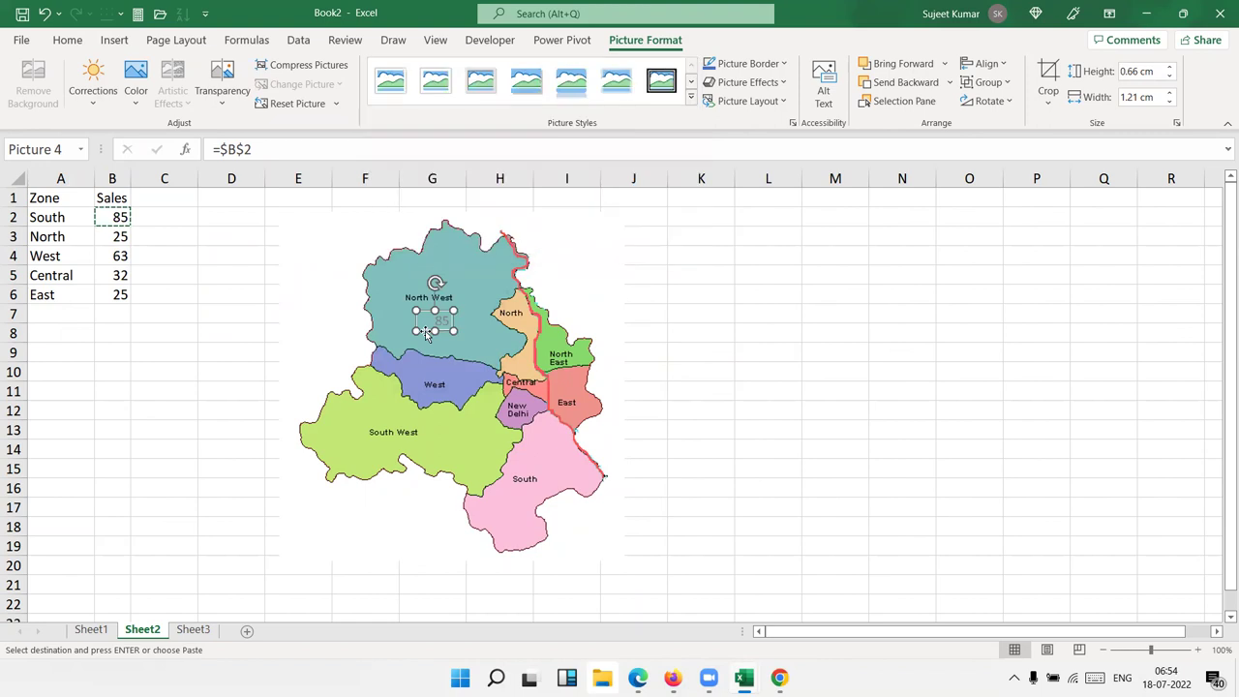
Remove the 85 label's border with No Outline.
left_click(762, 64)
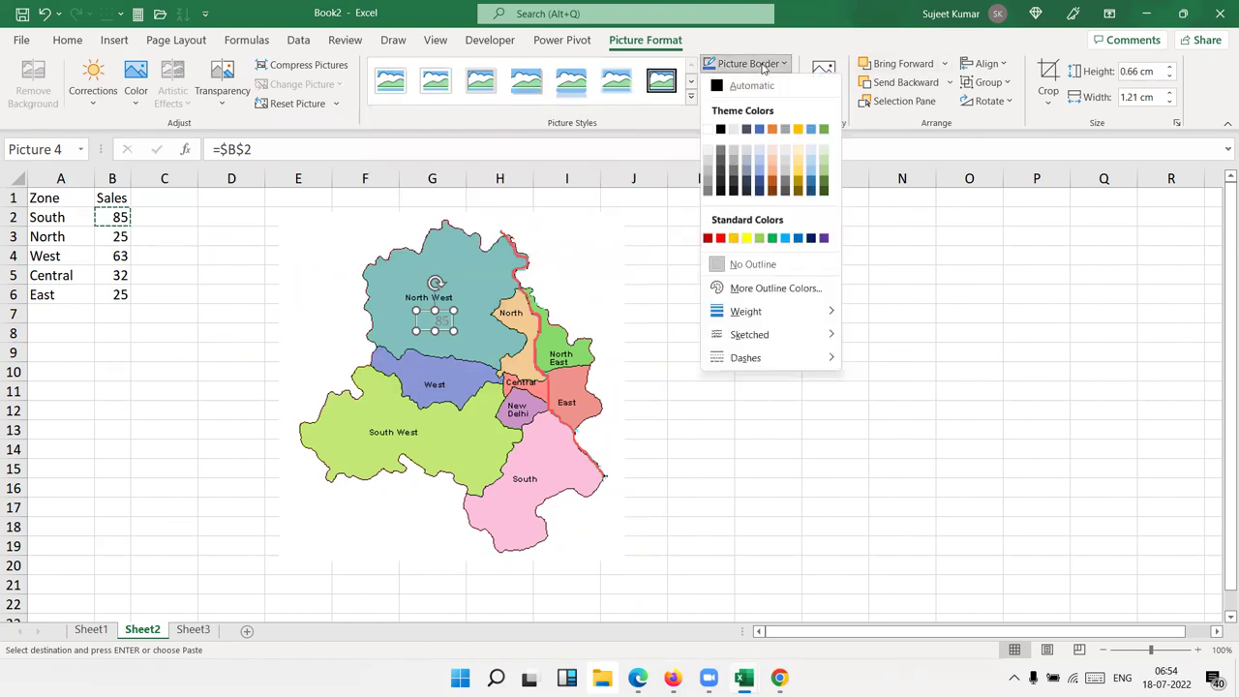
left_click(754, 265)
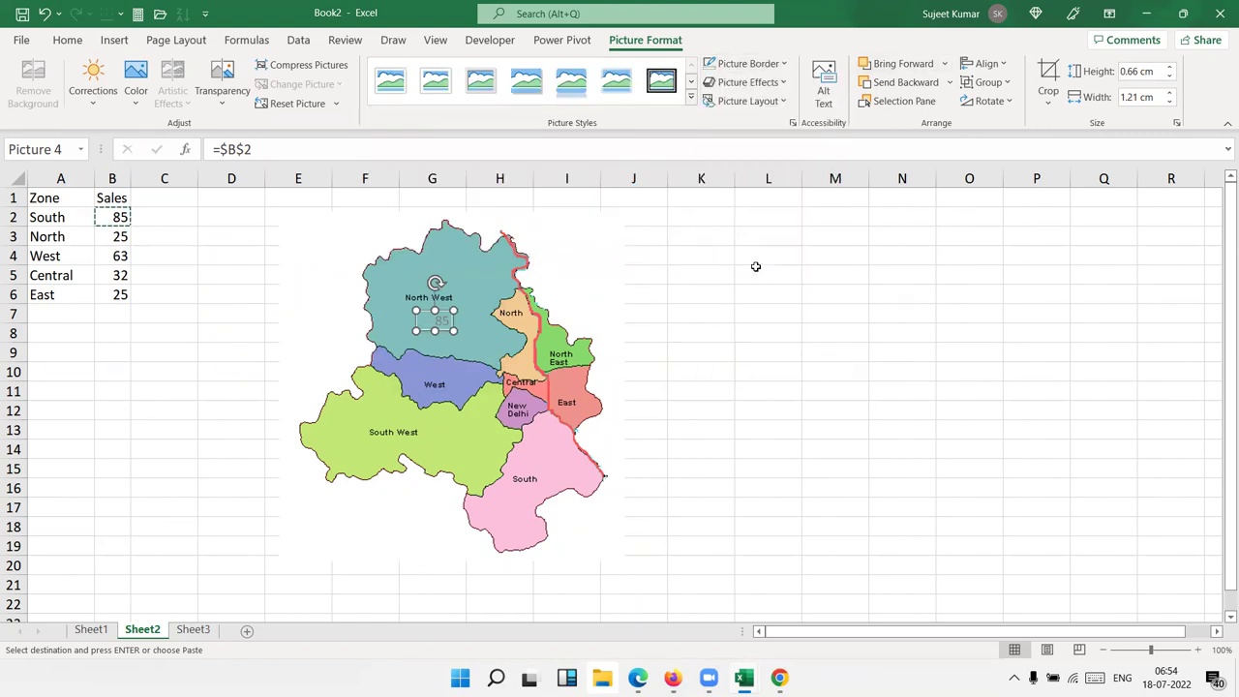
left_click(745, 82)
mouse_move(761, 272)
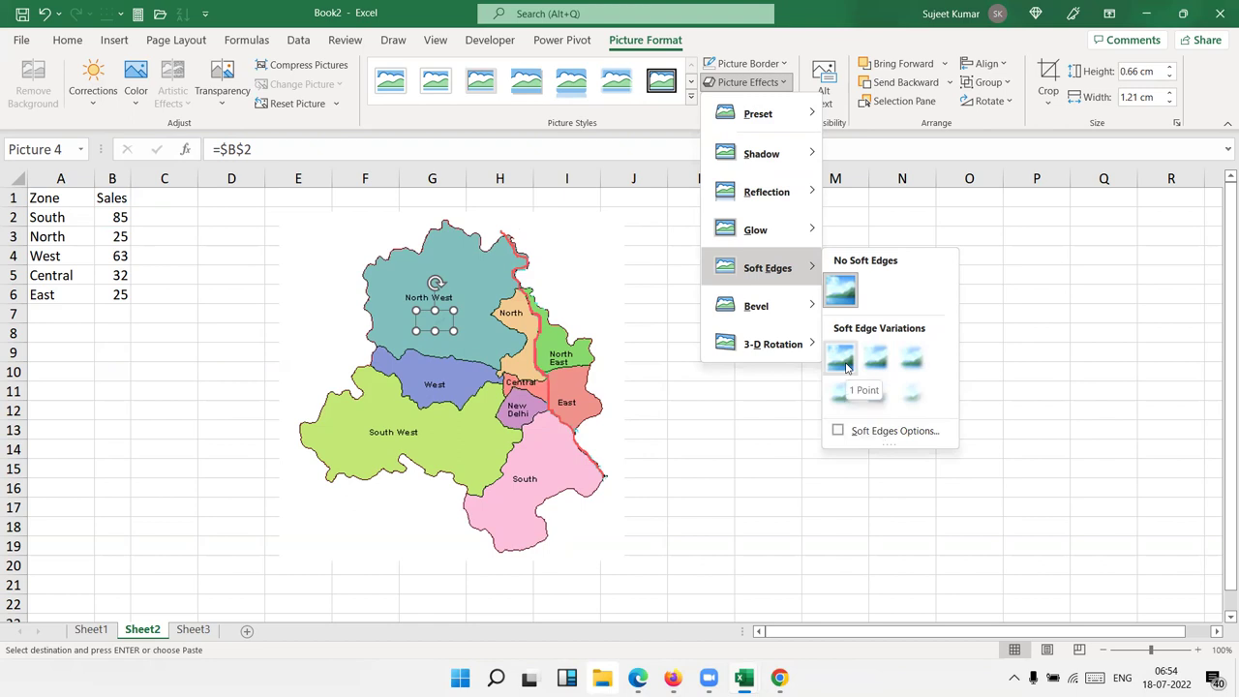
Make the label's number dark again with a darker Corrections preset.
left_click(101, 104)
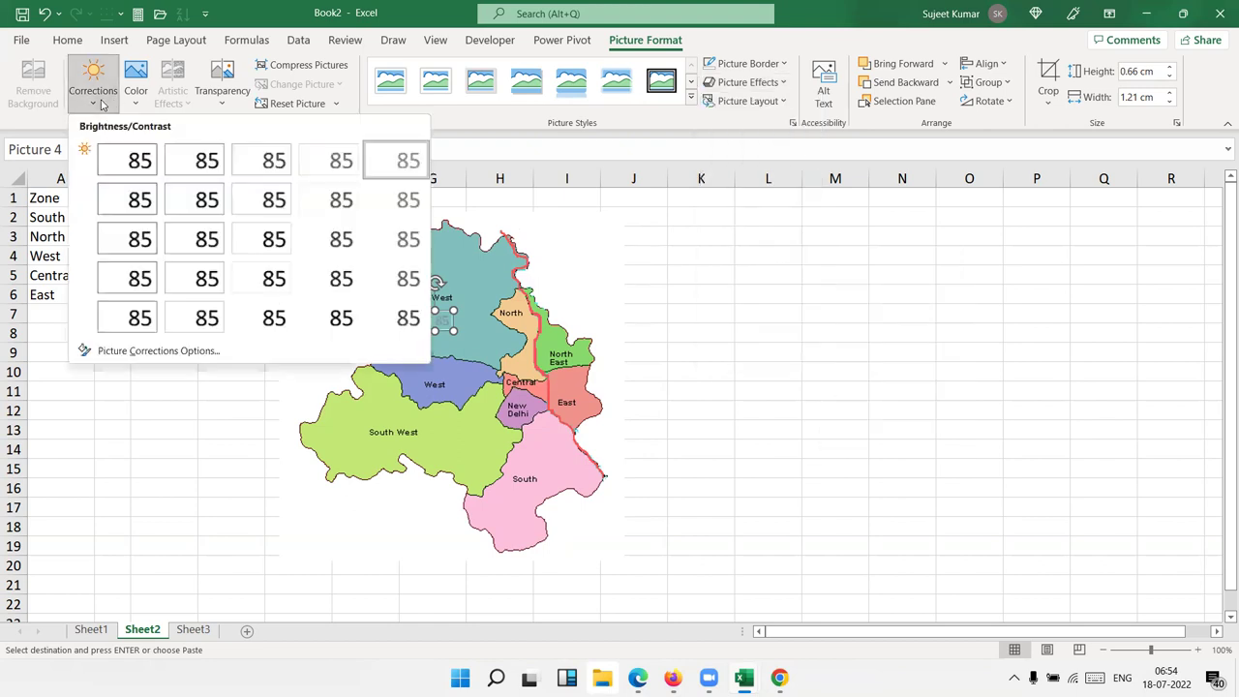
left_click(140, 161)
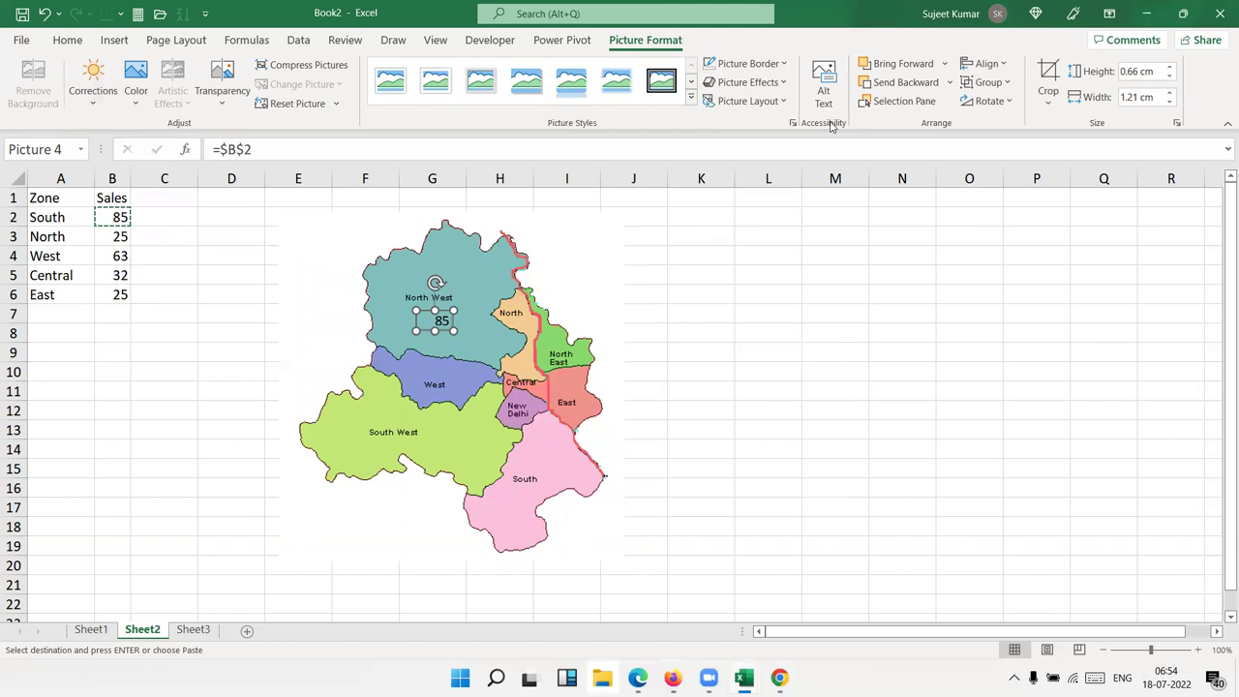
left_click(747, 82)
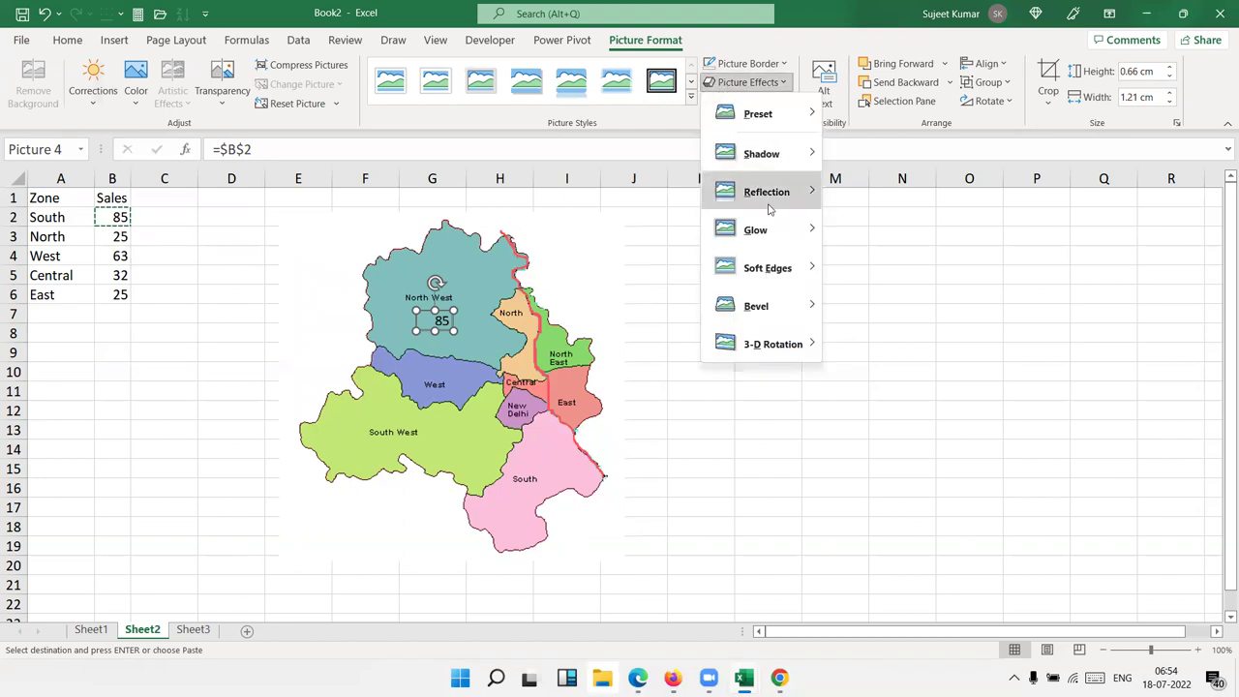
mouse_move(766, 163)
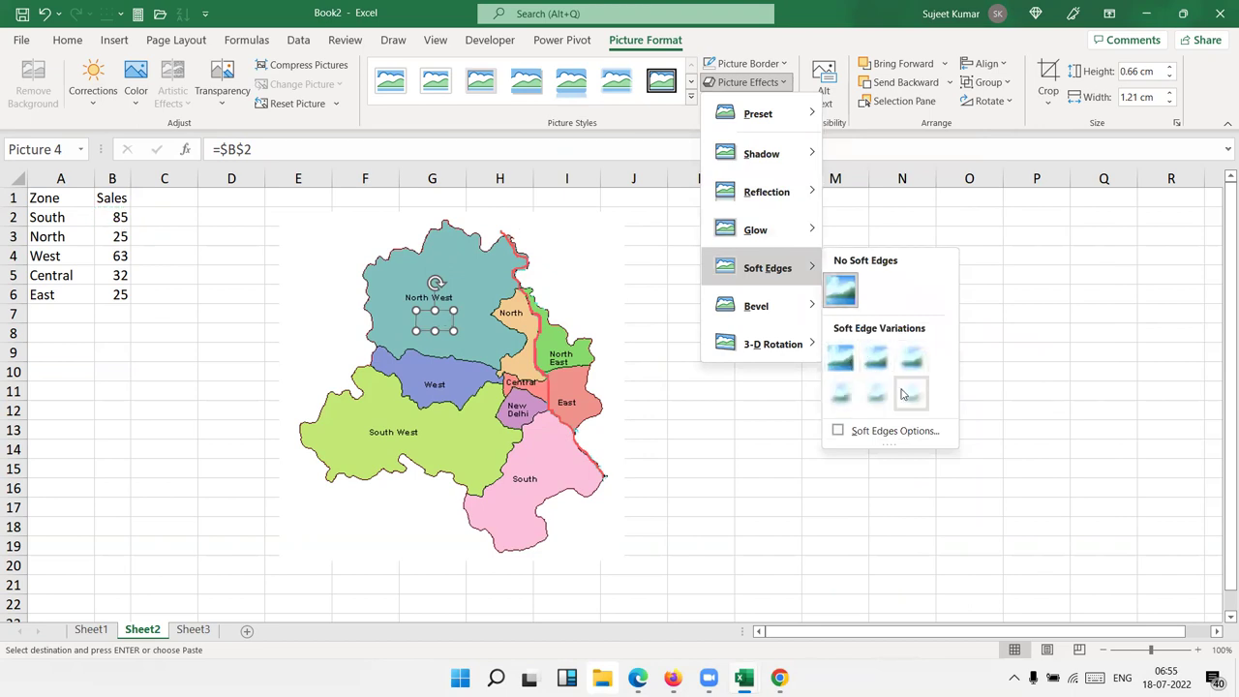
left_click(582, 264)
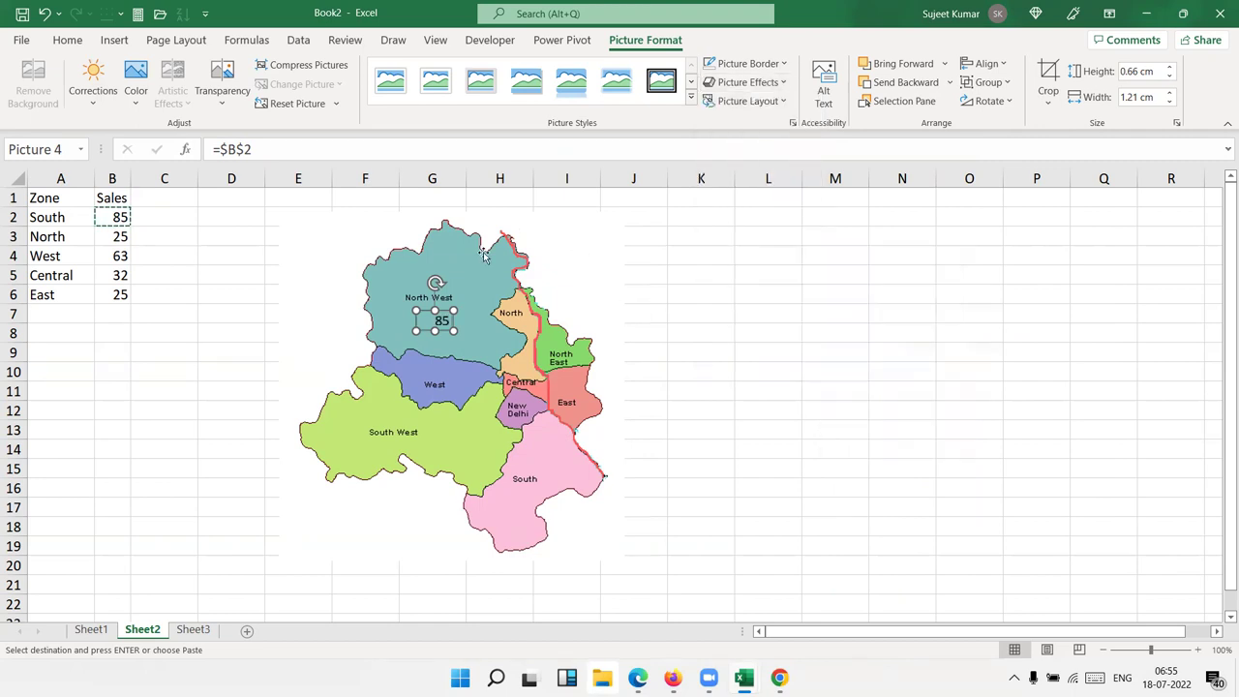
left_click(53, 276)
Crop the label tightly around the 85, to about 0.51 cm by 0.66 cm.
left_click(450, 319)
left_click(1047, 101)
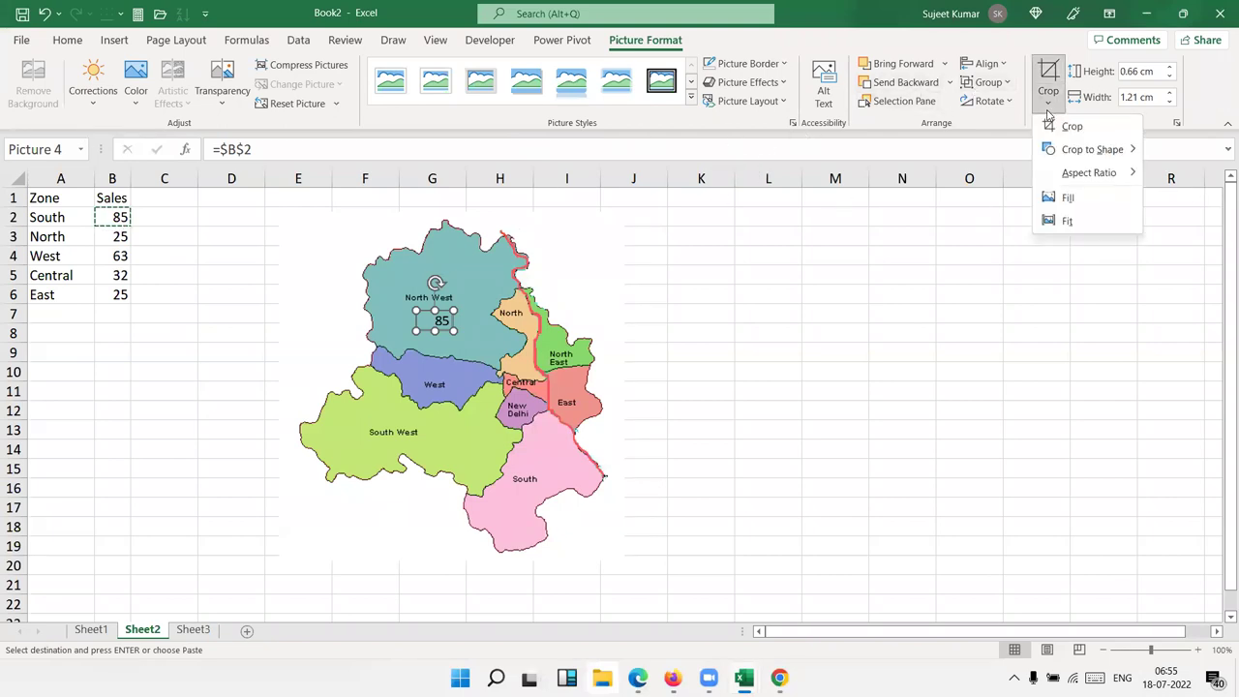
left_click(1071, 126)
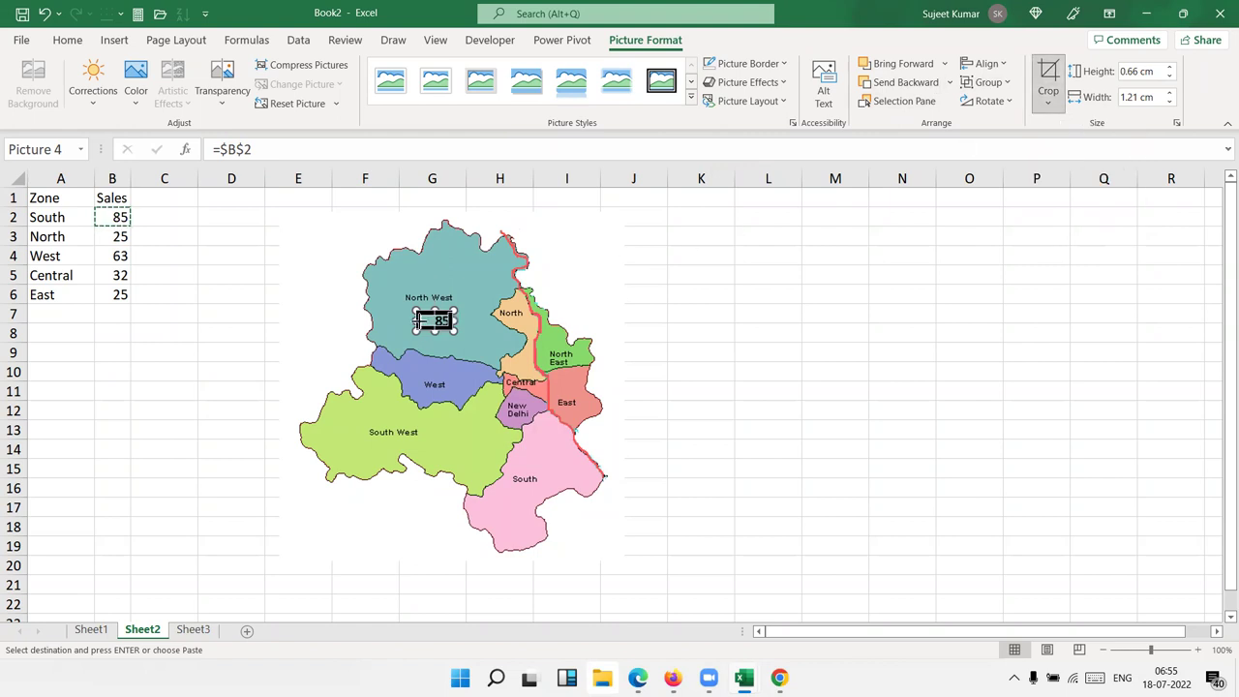
left_click_drag(419, 323, 435, 322)
left_click_drag(431, 312, 442, 324)
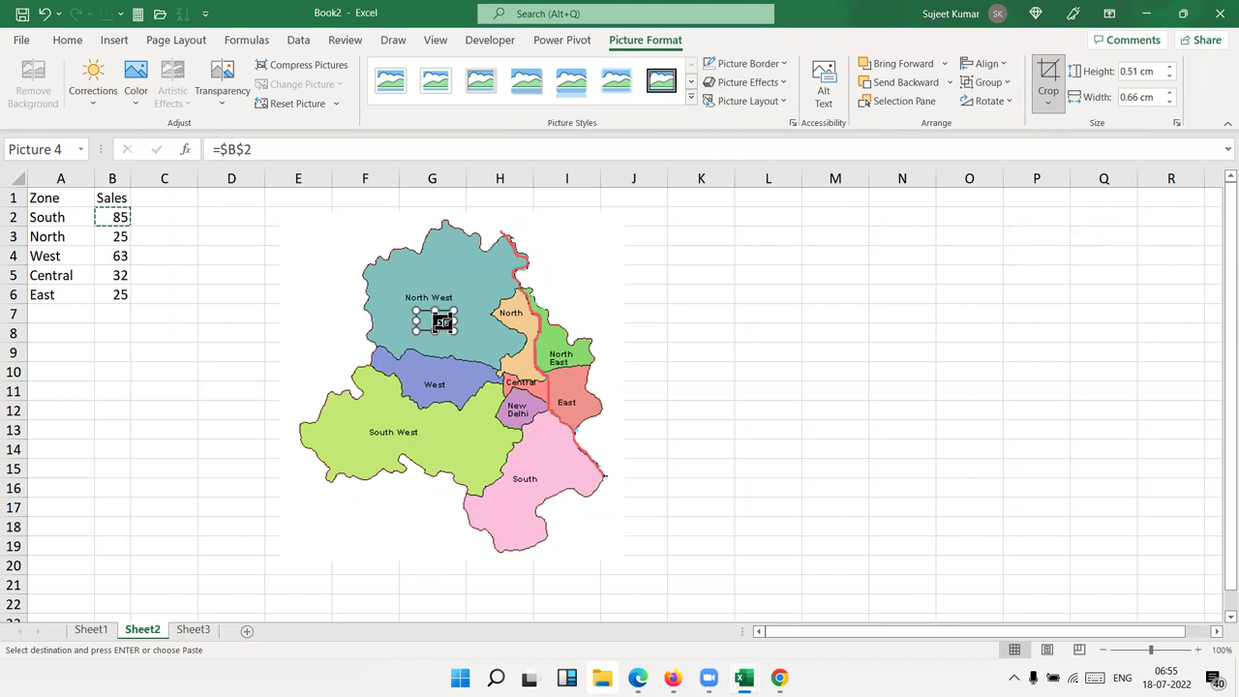
left_click(665, 354)
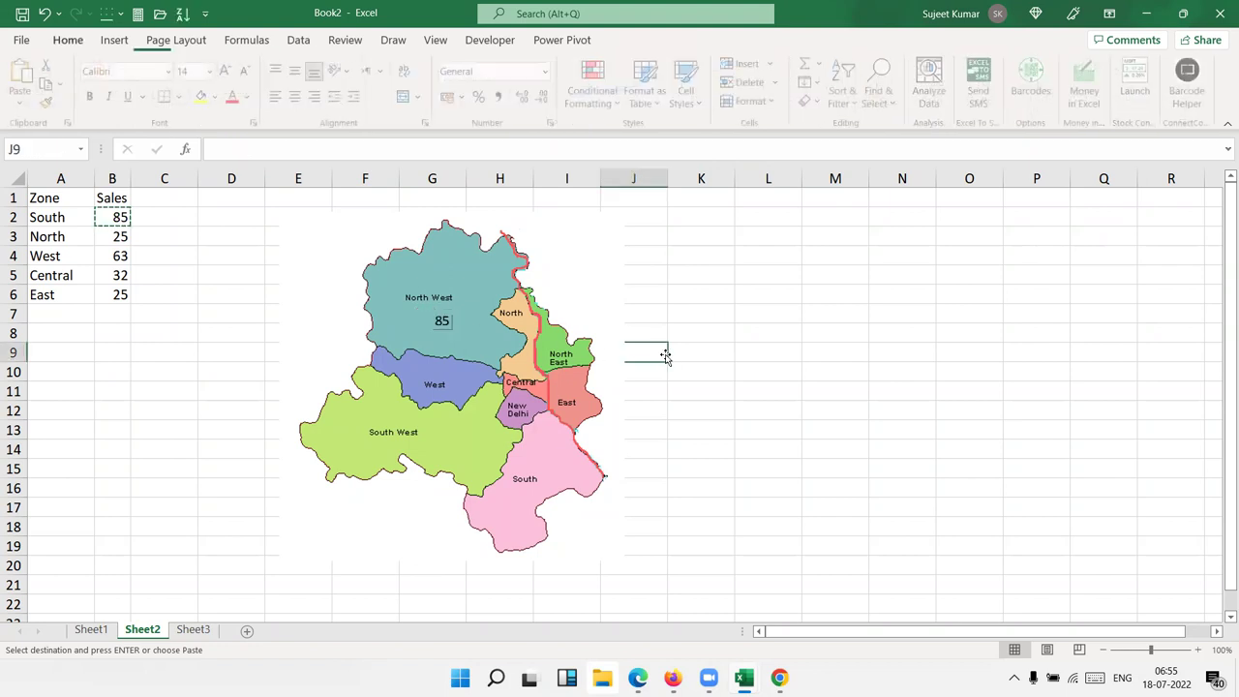
Copy the 85 label onto the West zone and link it to B4 so it shows 63.
left_click(441, 322)
left_click(216, 332)
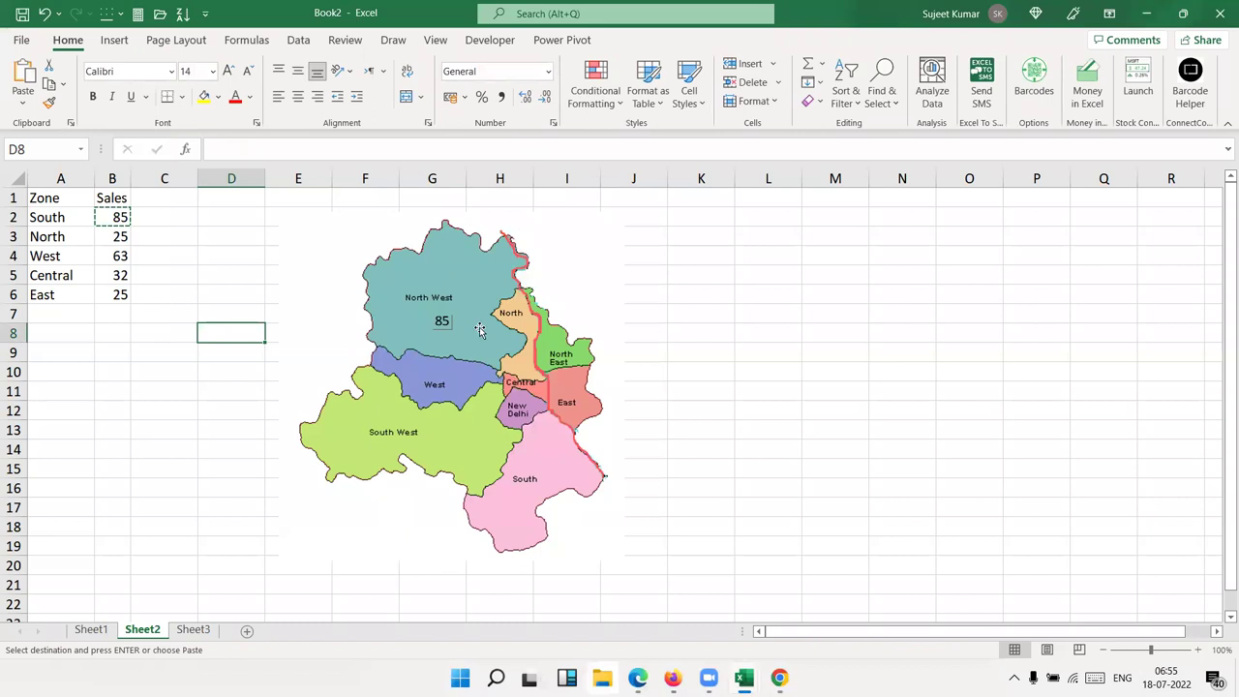
left_click(442, 322)
left_click_drag(443, 329, 438, 372)
left_click(281, 150)
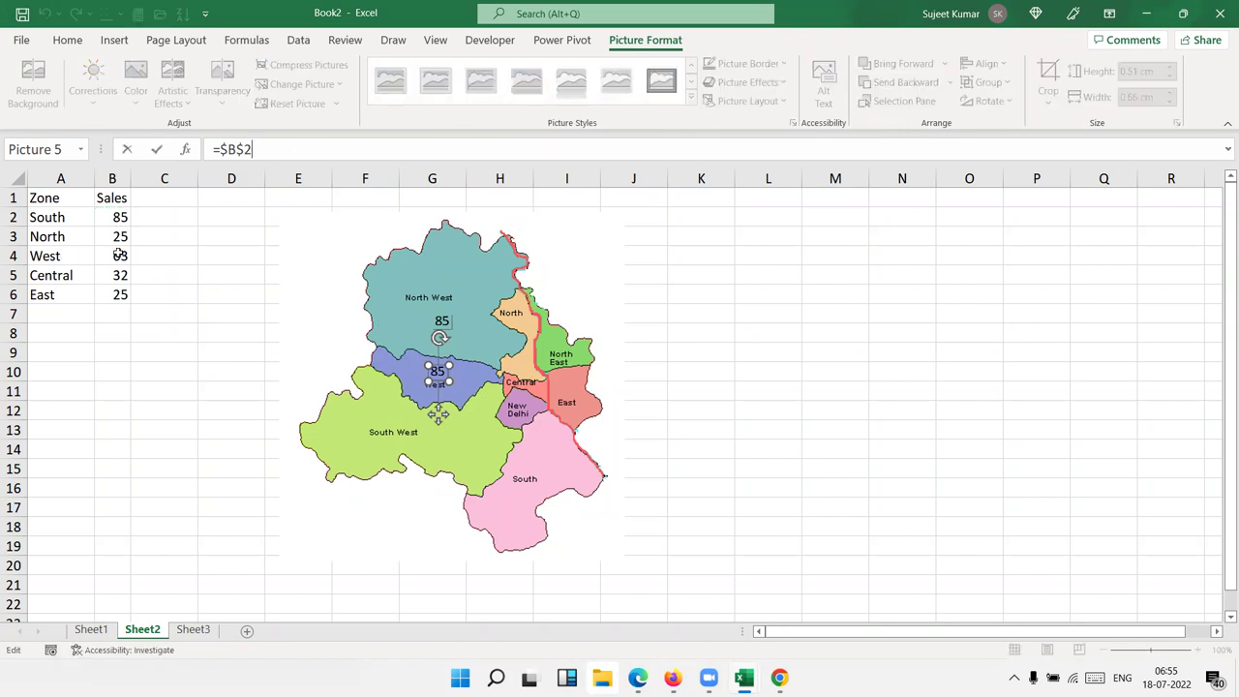
key("BackSpace")
type("4")
key("Return")
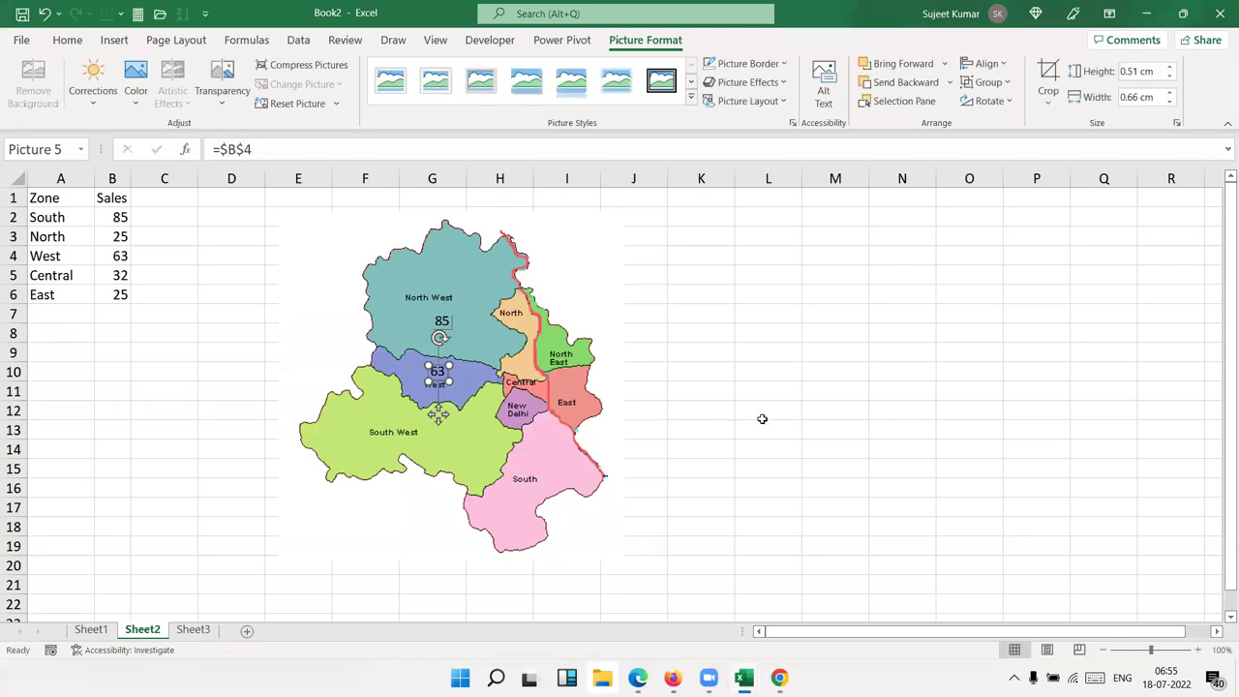
left_click(748, 421)
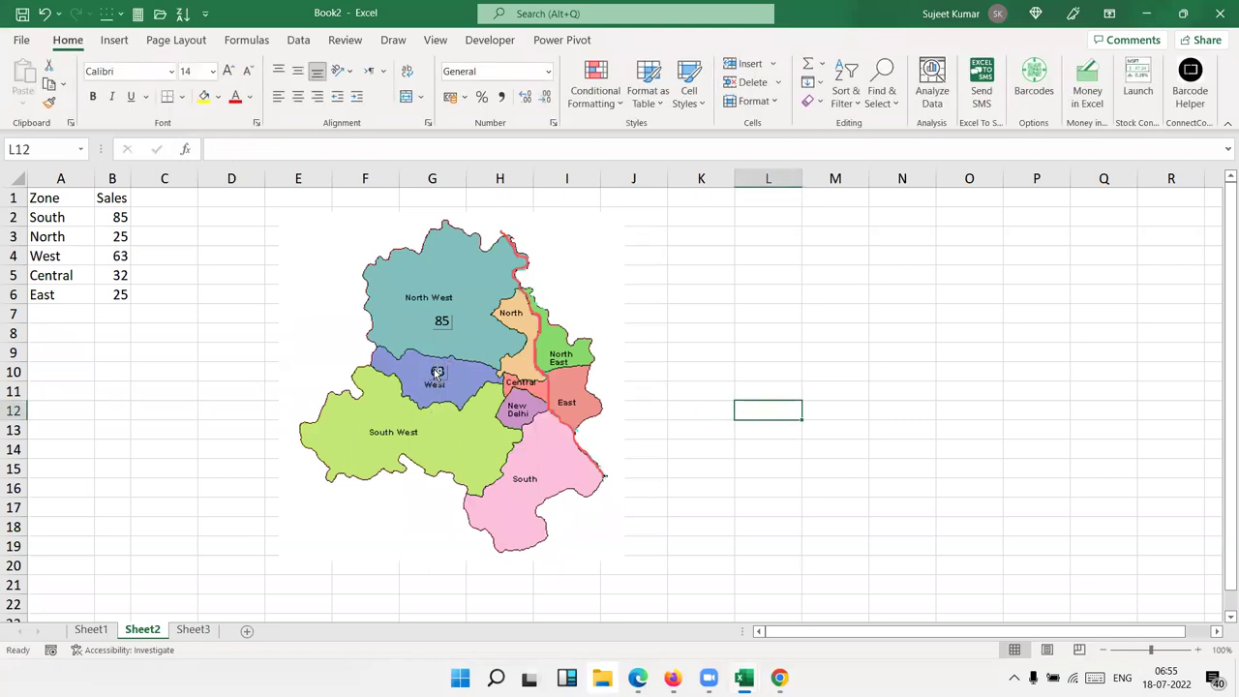
Copy the label to South West linked to =$B$2 showing 85, then copy it onto South.
left_click(435, 371)
left_click_drag(436, 371, 355, 427)
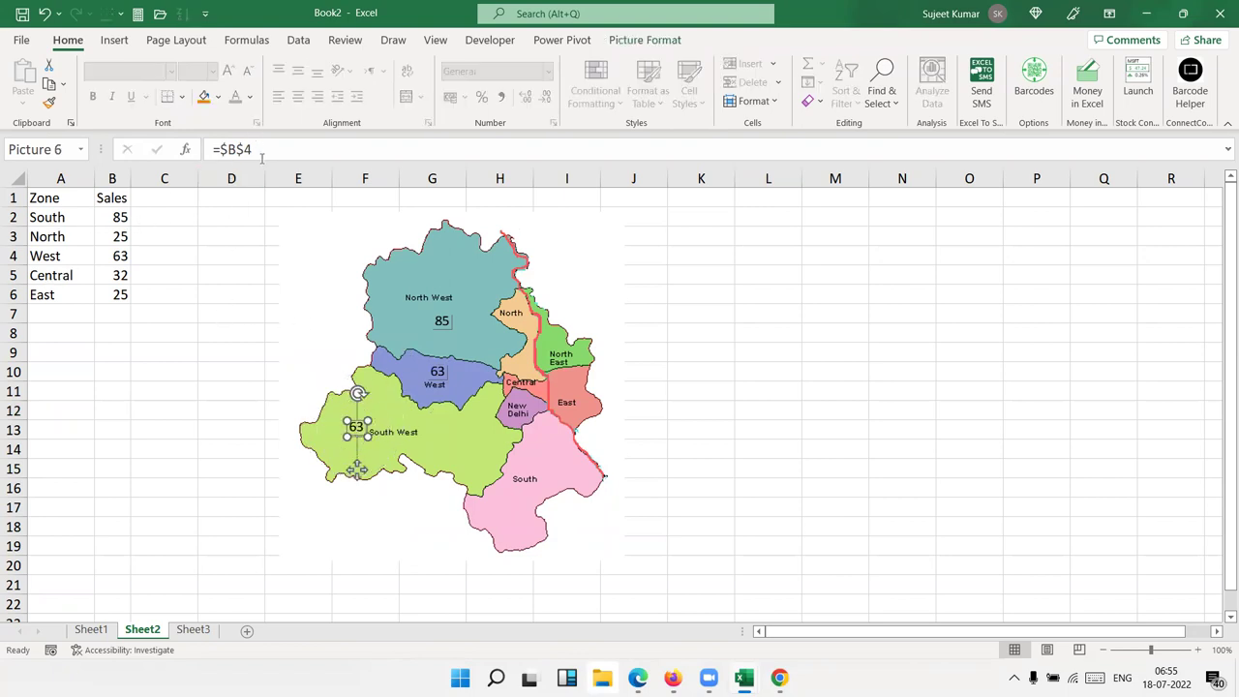
left_click(261, 155)
key("Return")
left_click_drag(357, 469, 507, 505)
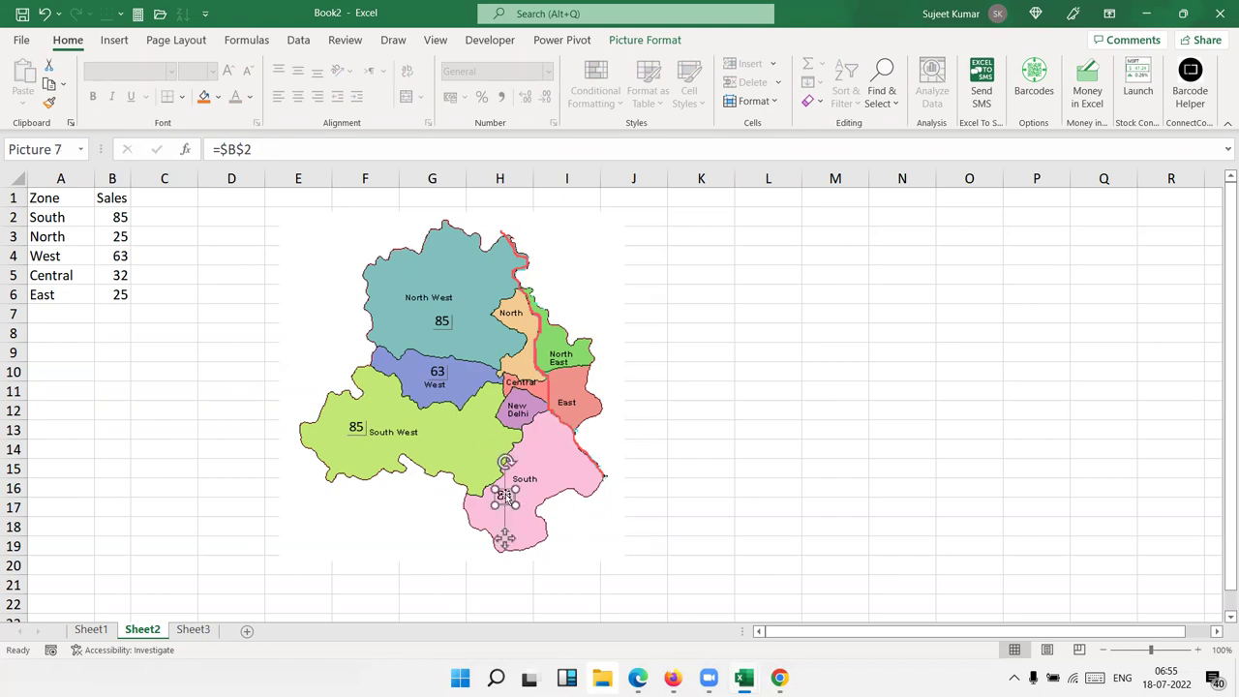
Copy the label onto the East zone and link it to =$B$6 so it shows 25.
left_click(539, 467)
left_click_drag(574, 390, 573, 381)
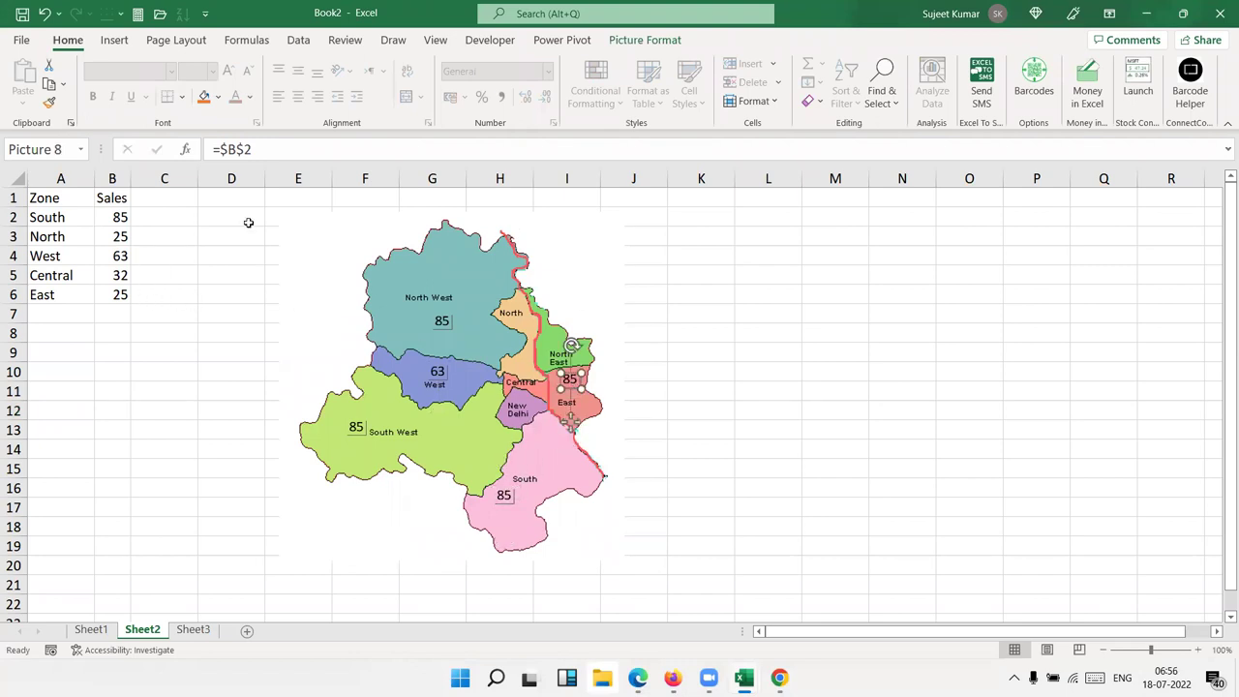
left_click(289, 147)
key("BackSpace")
type("6")
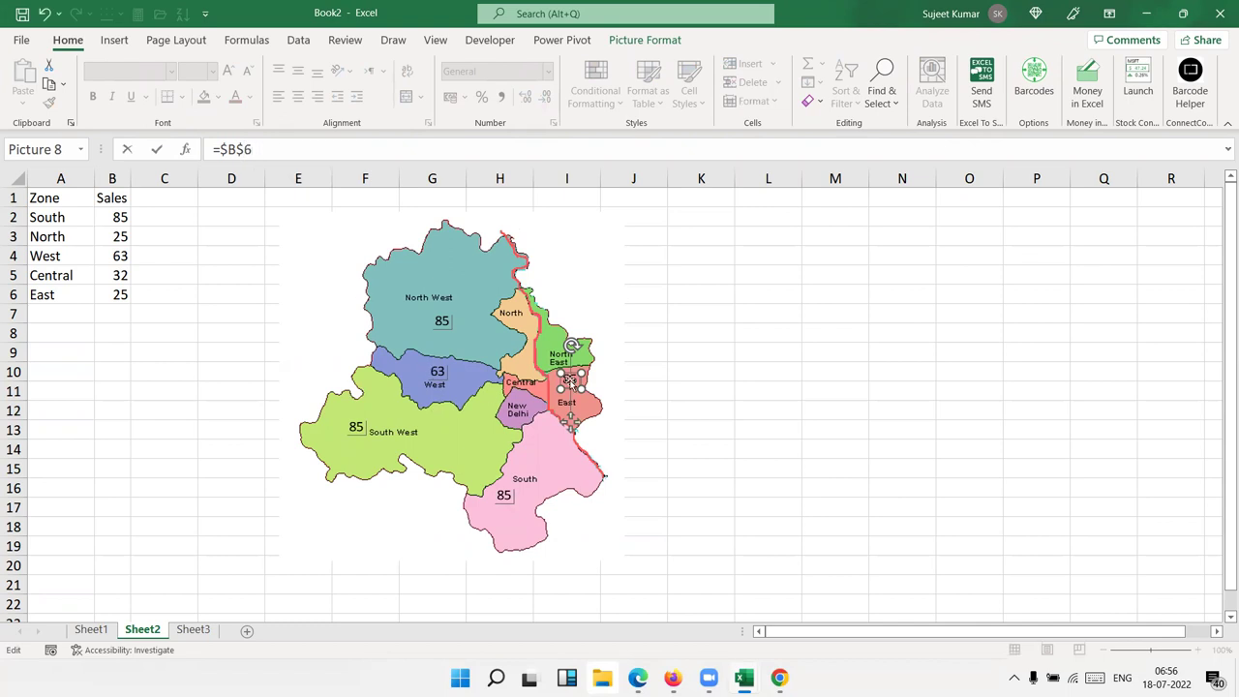
key("Return")
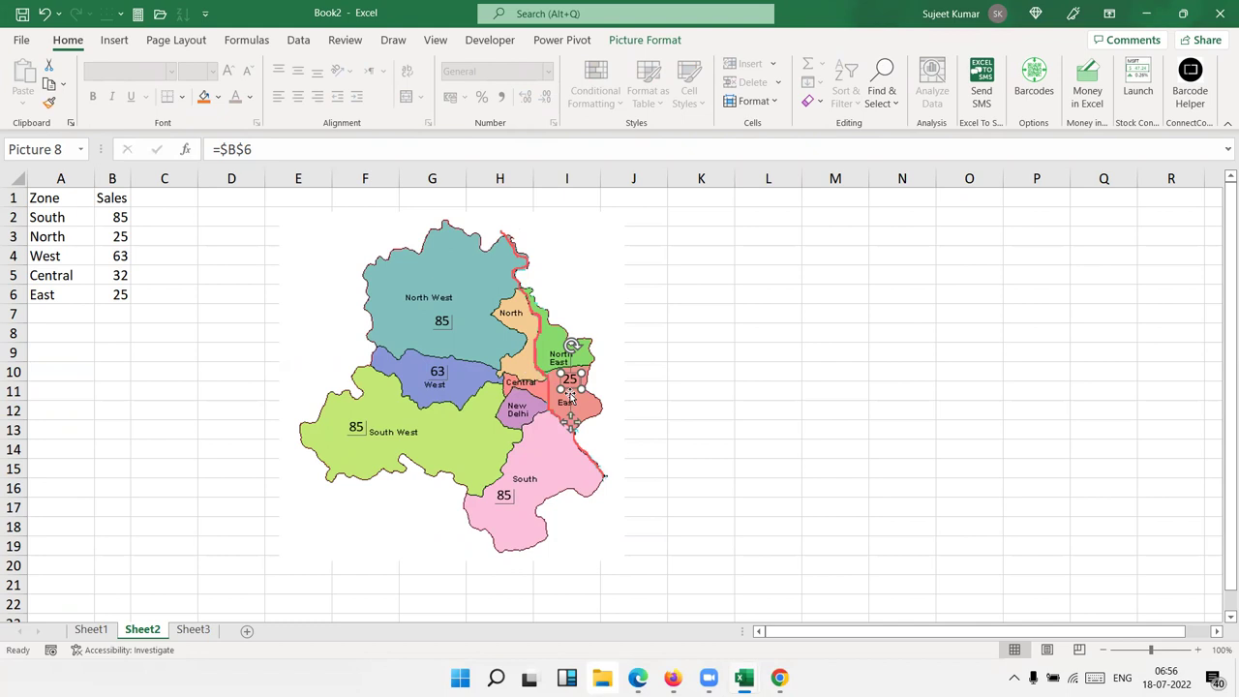
left_click(571, 396)
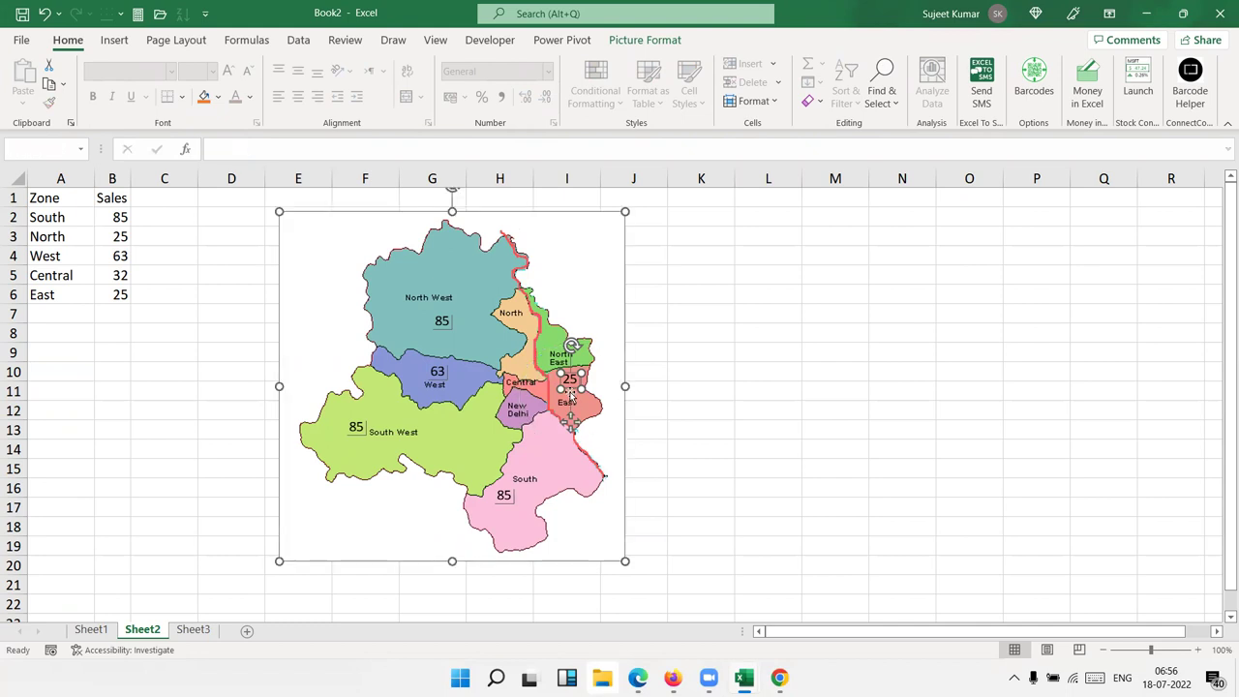
Copy the East label onto the Central zone and link it to =$B$5 to show 32.
mouse_move(571, 397)
left_mouse_down()
mouse_move(504, 392)
mouse_move(571, 397)
left_mouse_up()
left_click(833, 424)
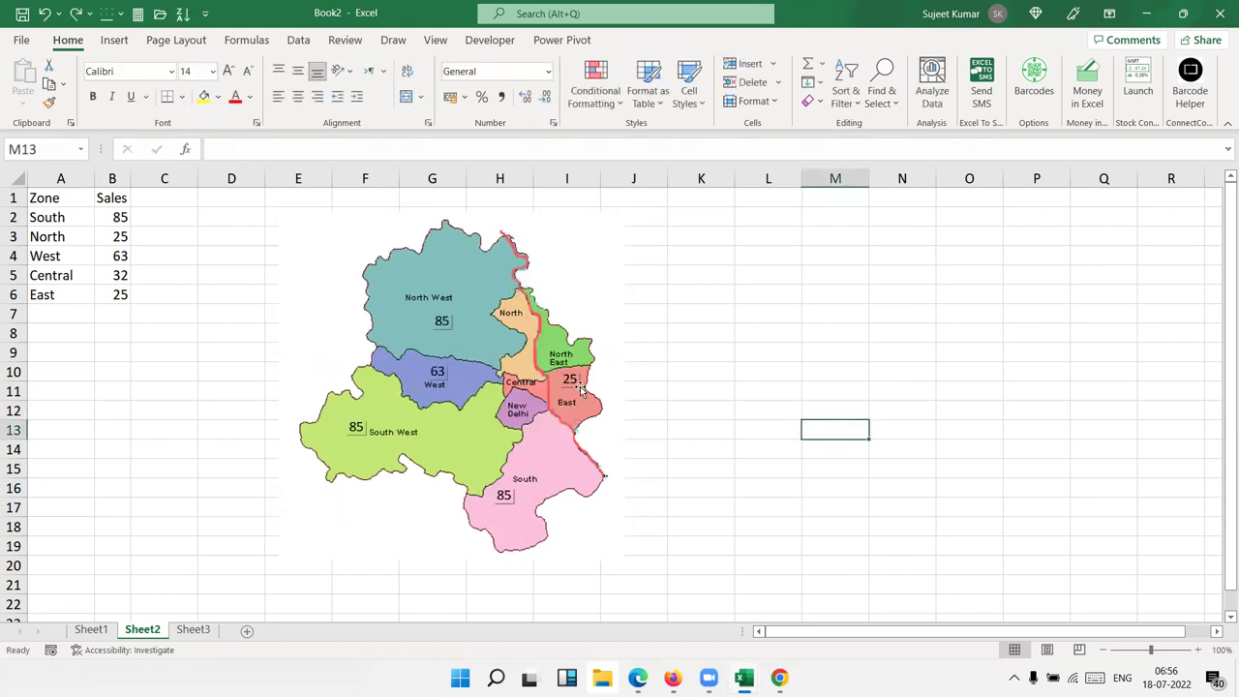
left_click(572, 386)
mouse_move(572, 389)
left_mouse_down()
mouse_move(530, 390)
mouse_move(529, 412)
left_mouse_up()
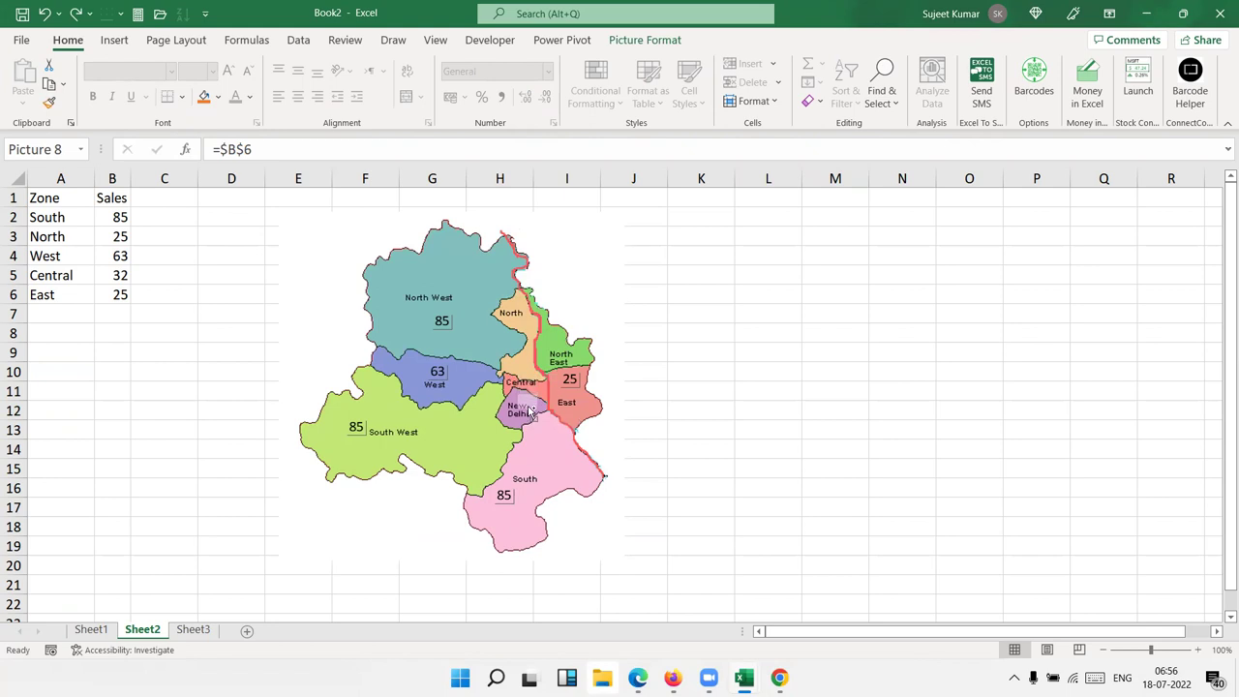
left_click_drag(529, 412, 530, 391)
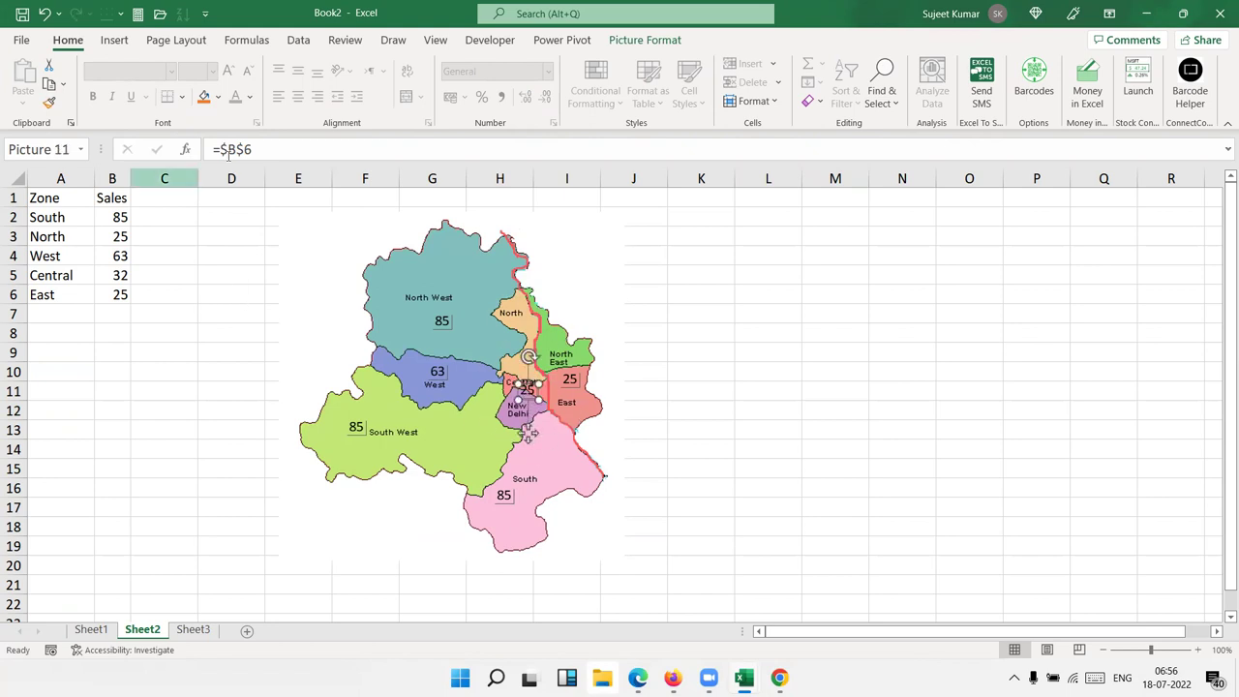
left_click(303, 148)
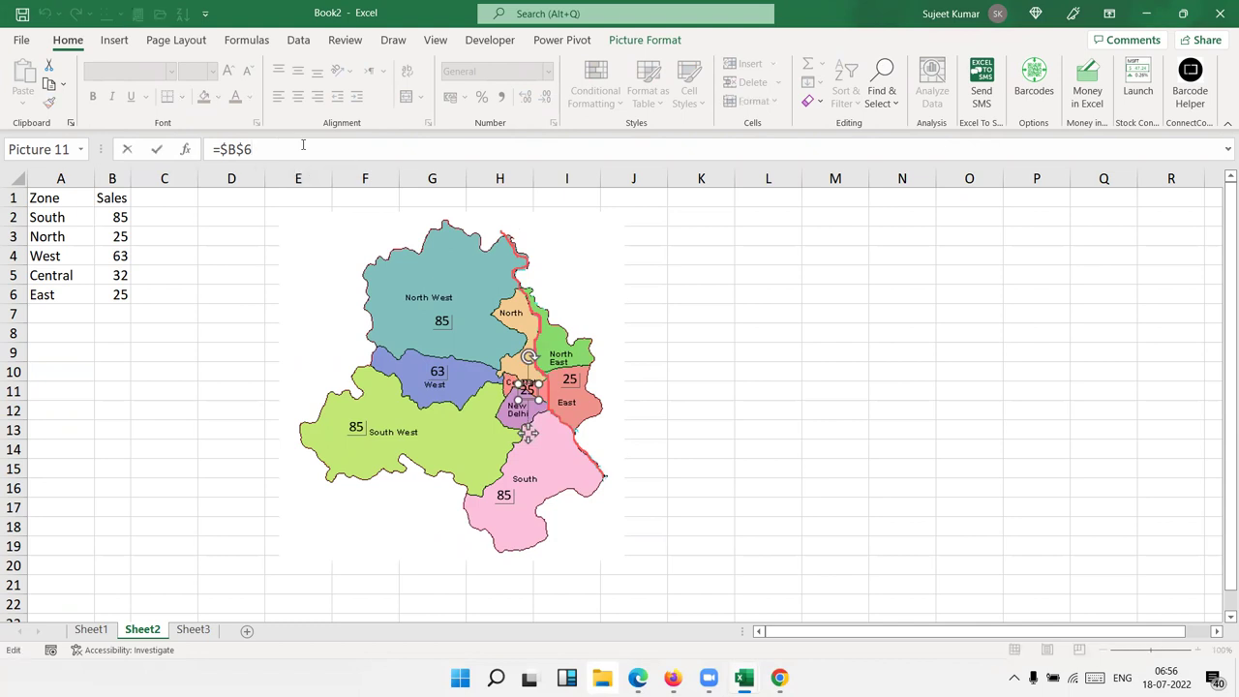
type("5")
key("Return")
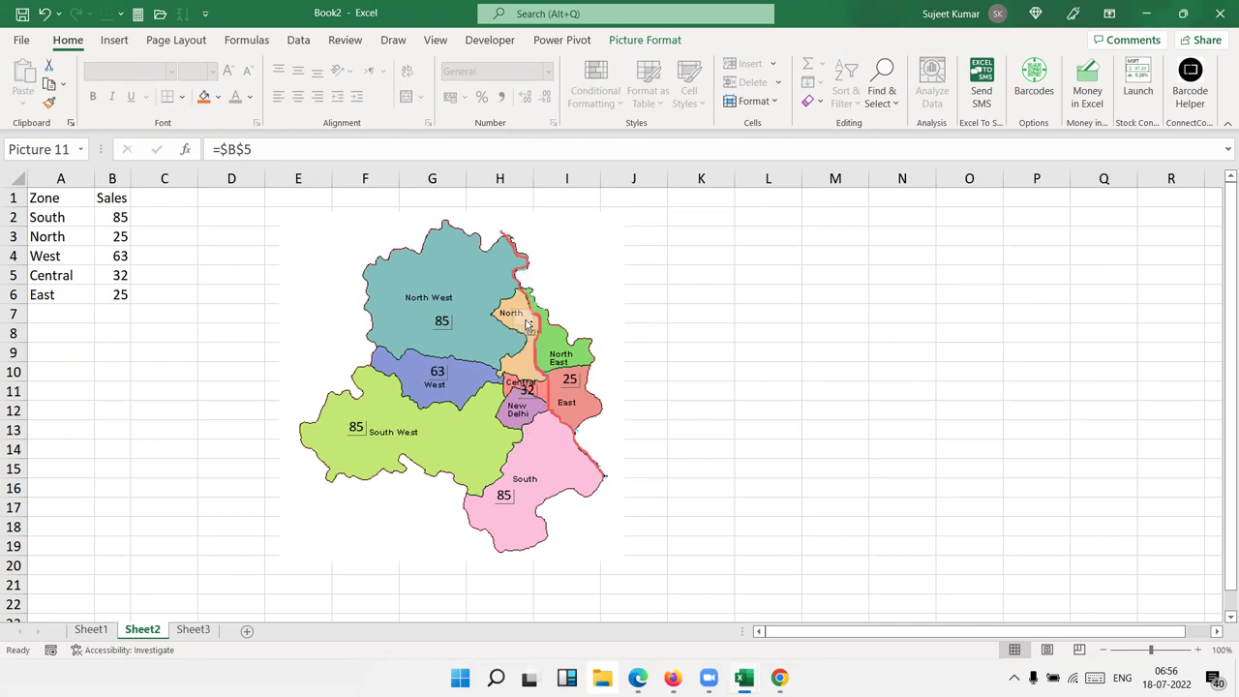
Paste a label copy onto North and change its link to =$B$3 to show 25.
key("ctrl+v")
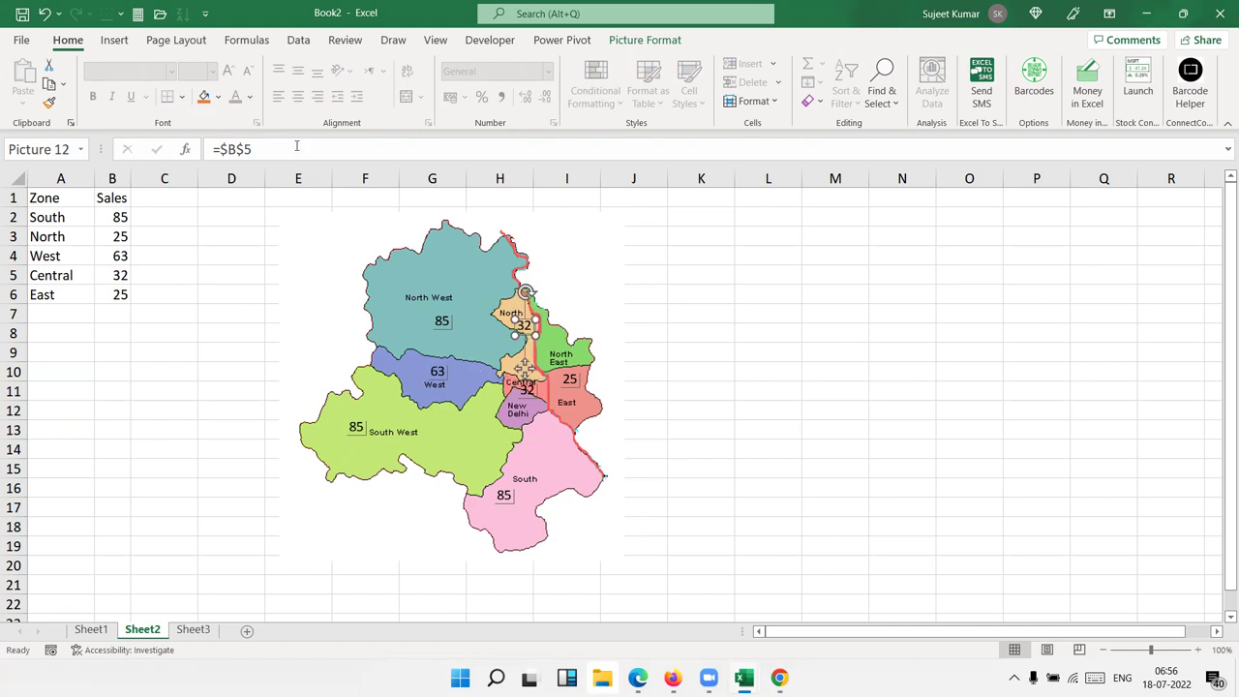
left_click(296, 145)
key("BackSpace")
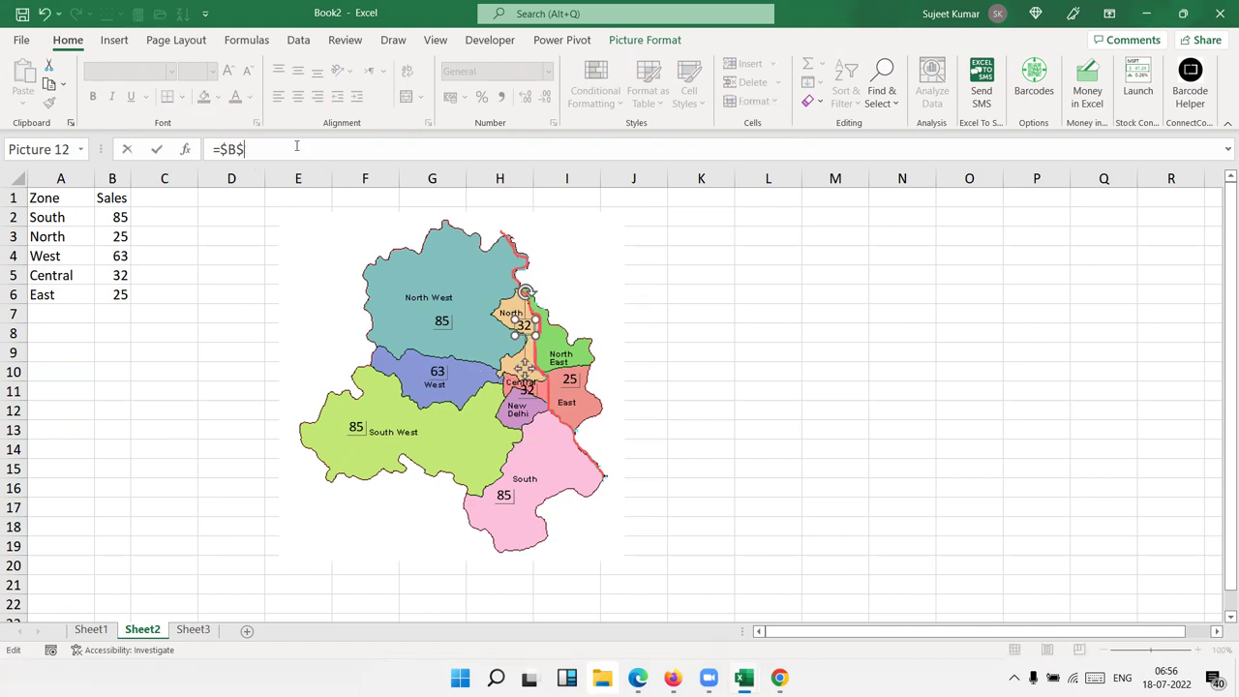
type("3")
key("Return")
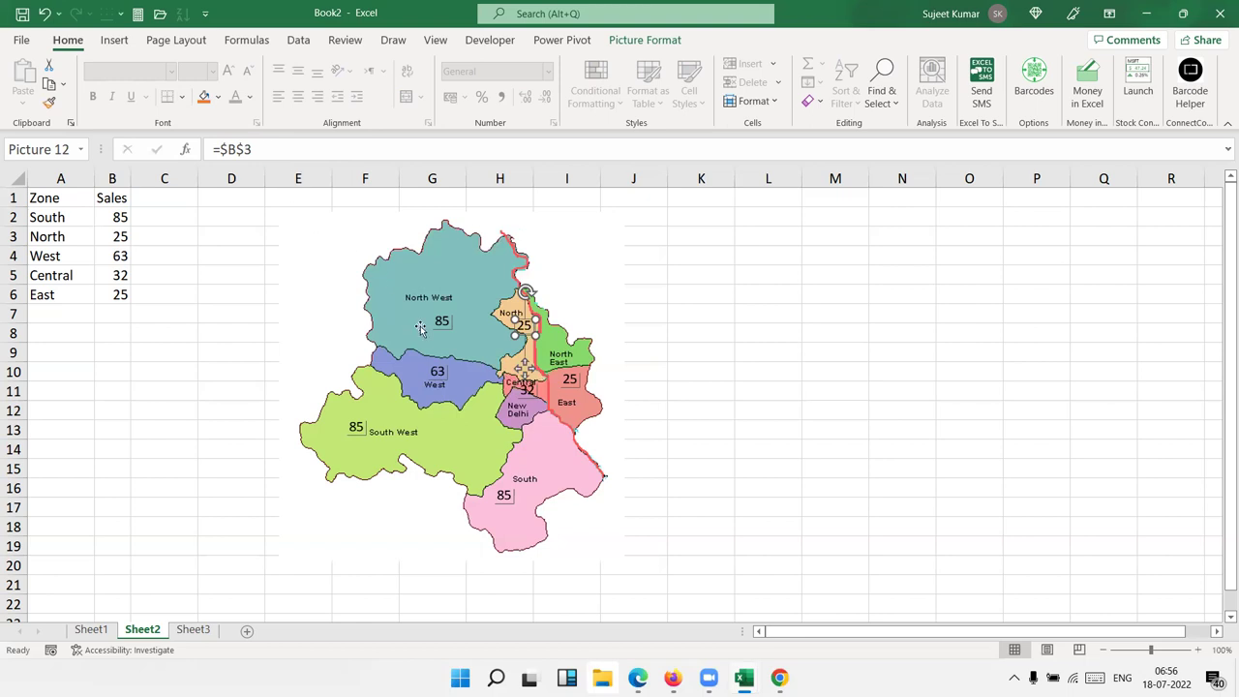
left_click(442, 323, "ctrl")
left_click(437, 372, "ctrl")
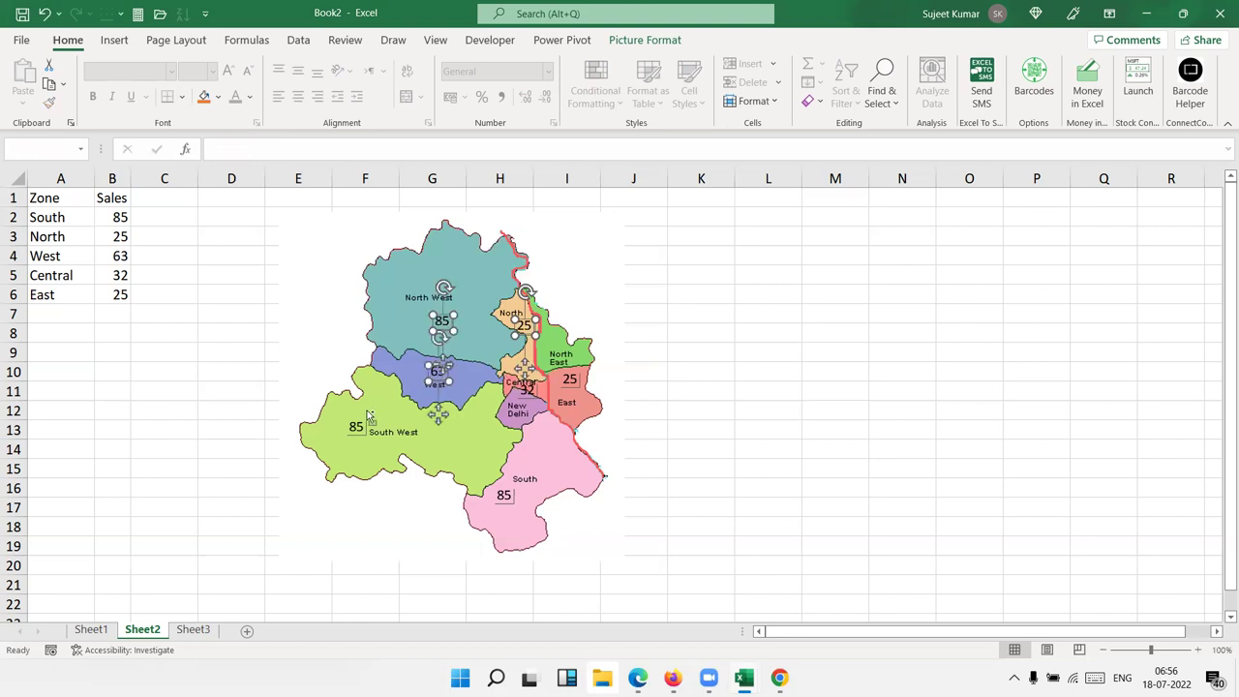
left_click(355, 427, "ctrl")
left_click(538, 397, "ctrl")
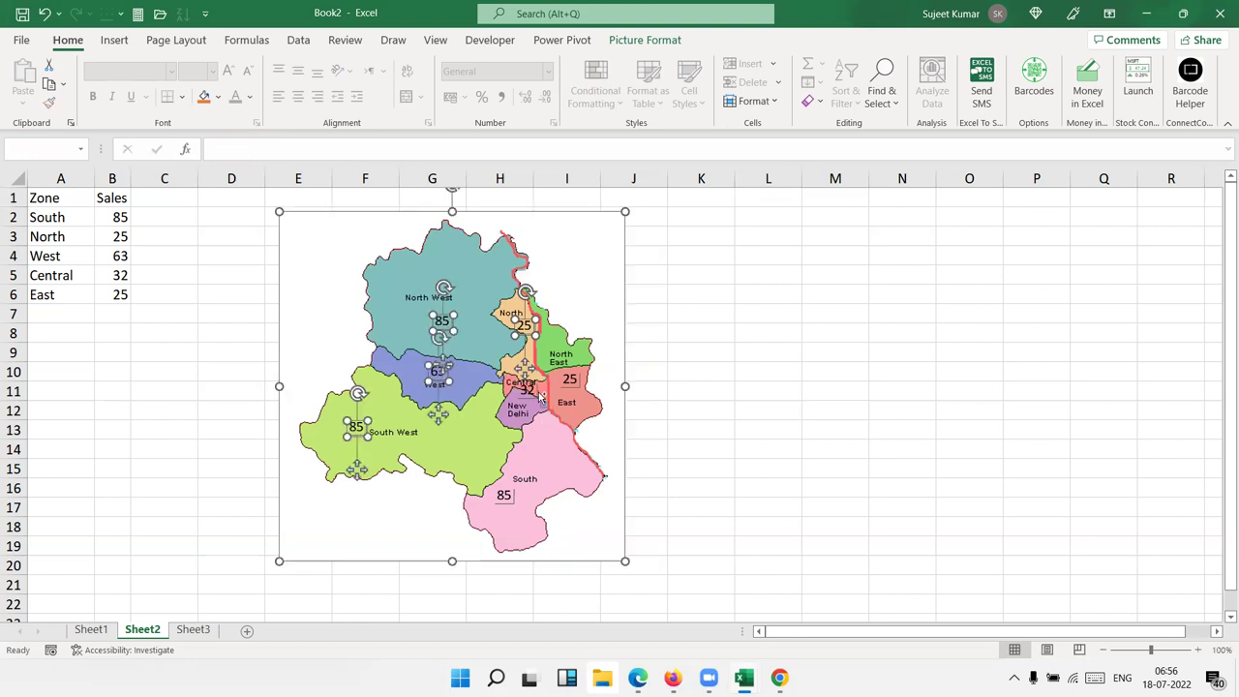
left_click(741, 414)
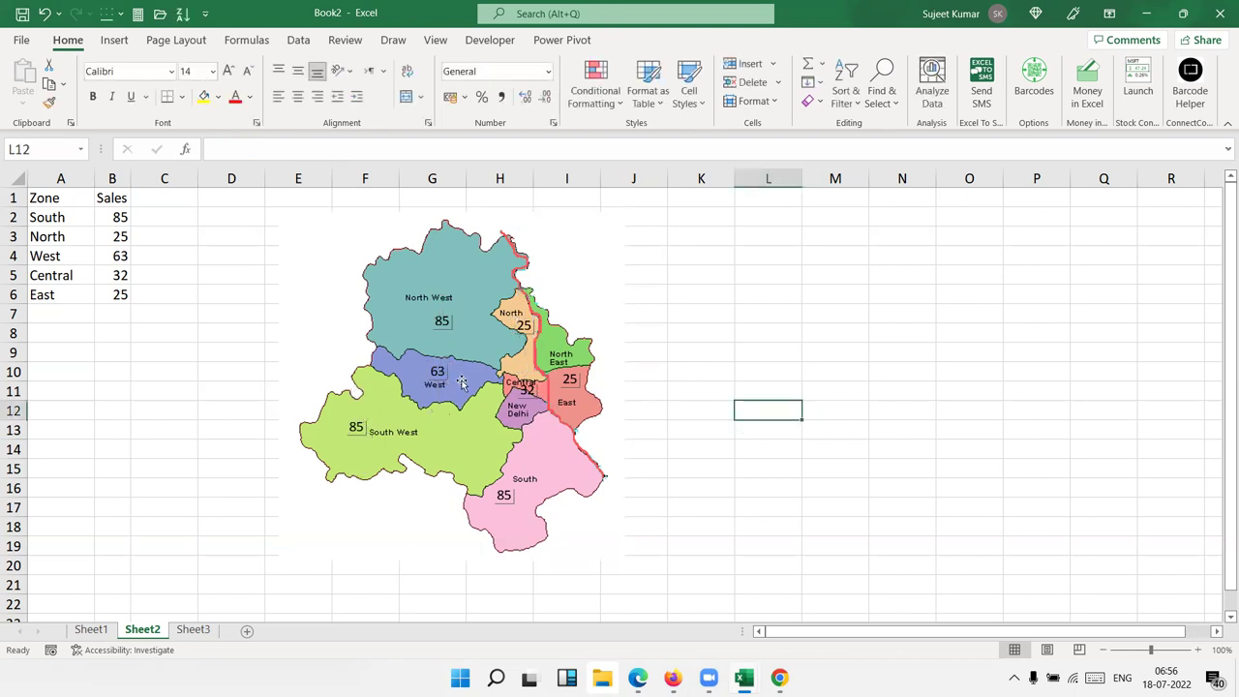
left_click(450, 319)
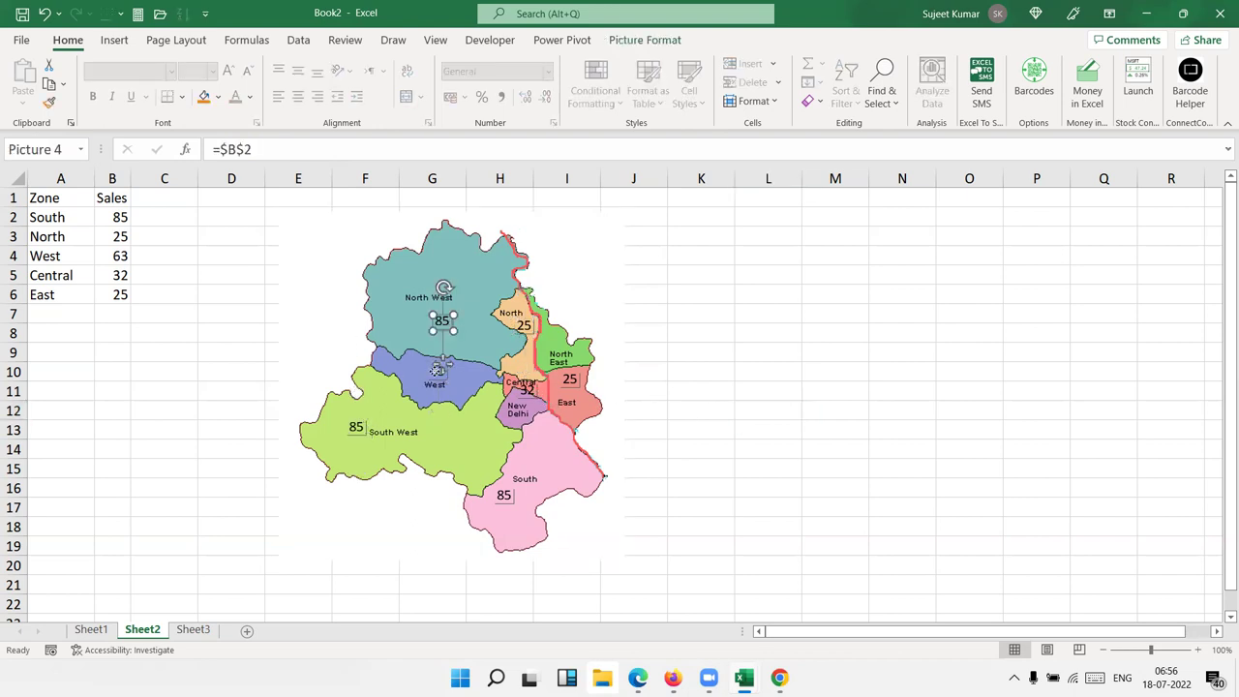
key("Escape")
left_click_drag(440, 322, 428, 371)
left_click(429, 371, "ctrl")
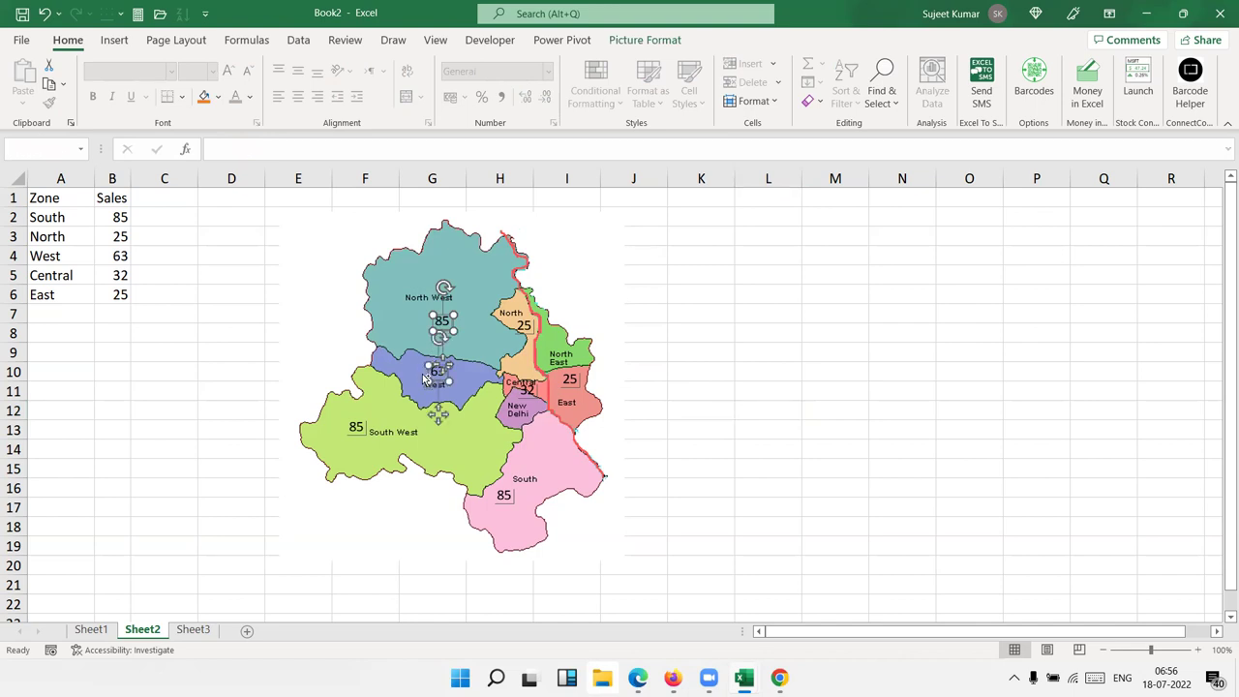
left_click(357, 427, "ctrl")
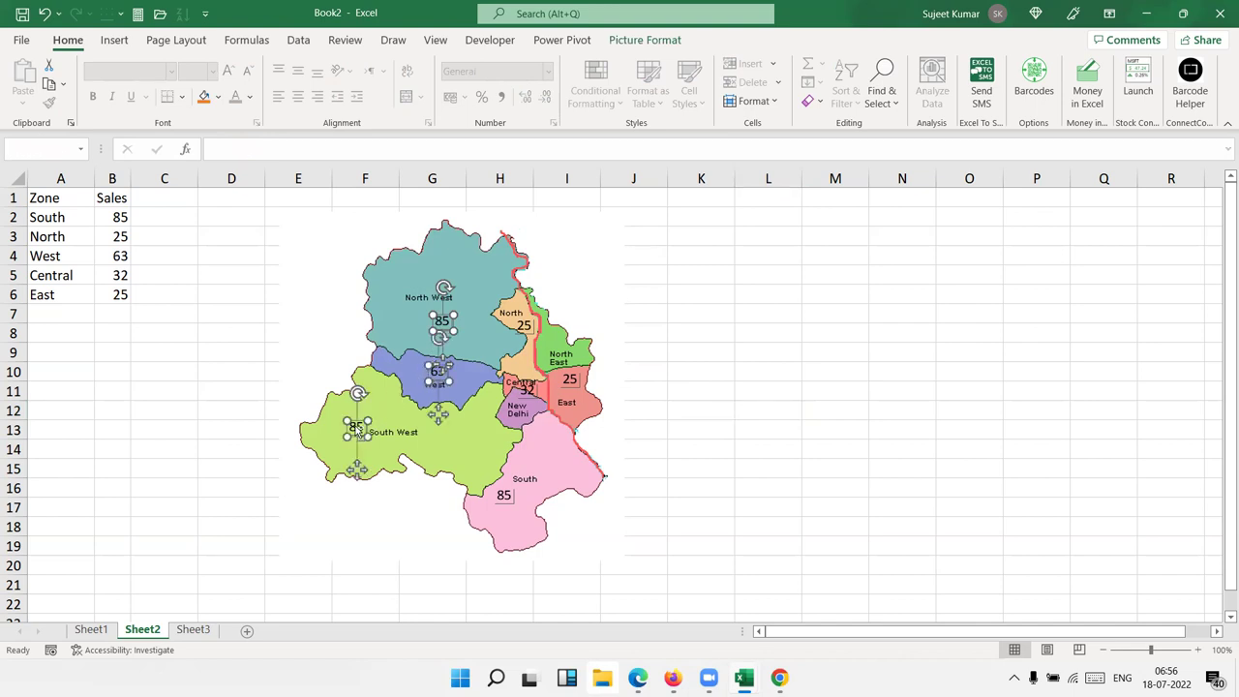
left_click(500, 495, "ctrl")
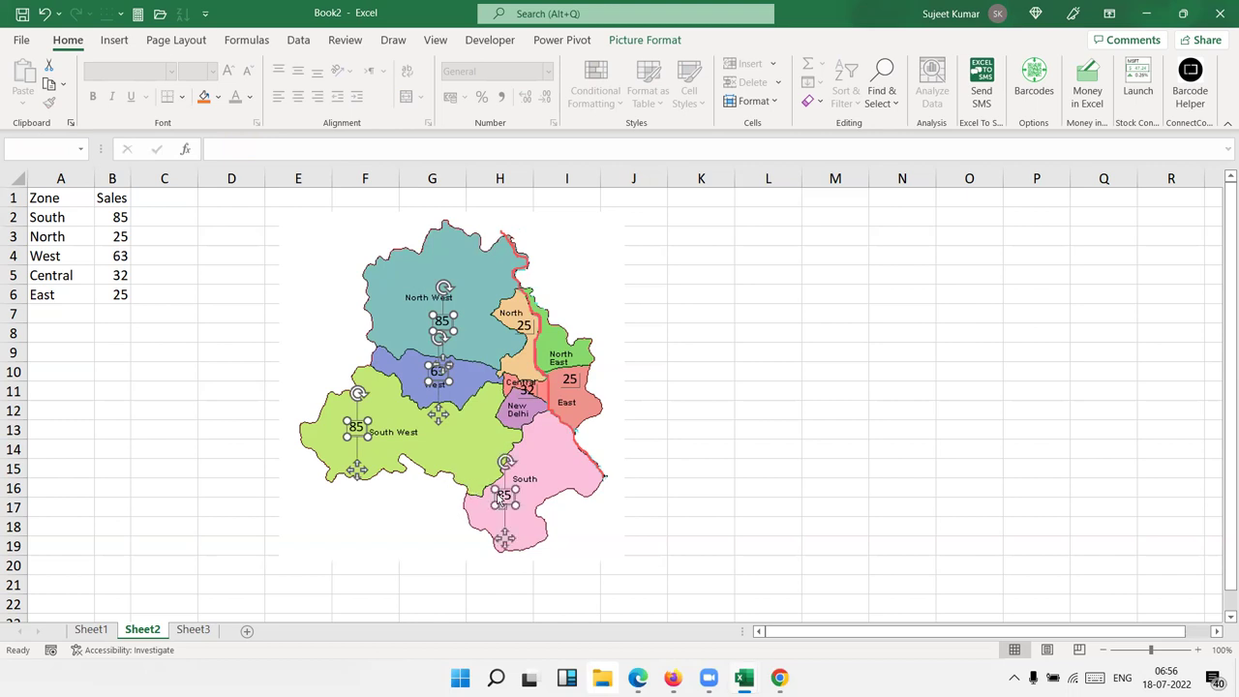
left_click(535, 392, "ctrl")
left_click(561, 382, "ctrl")
left_click(530, 329, "ctrl")
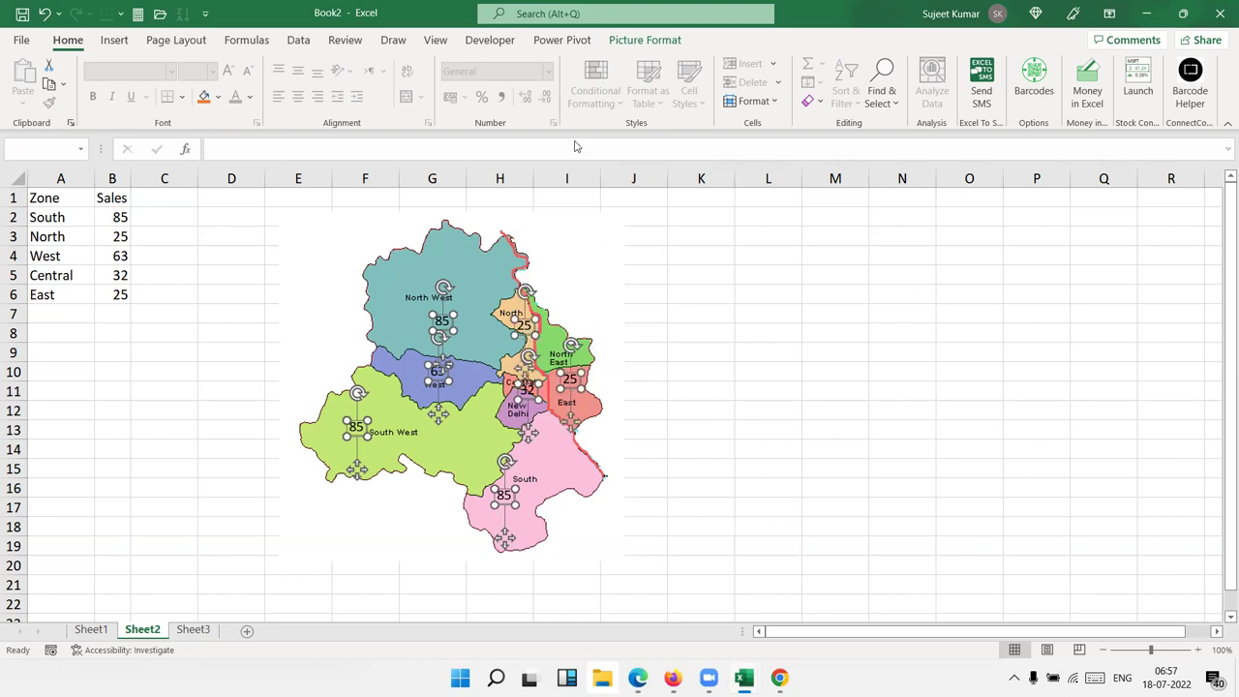
left_click(666, 39)
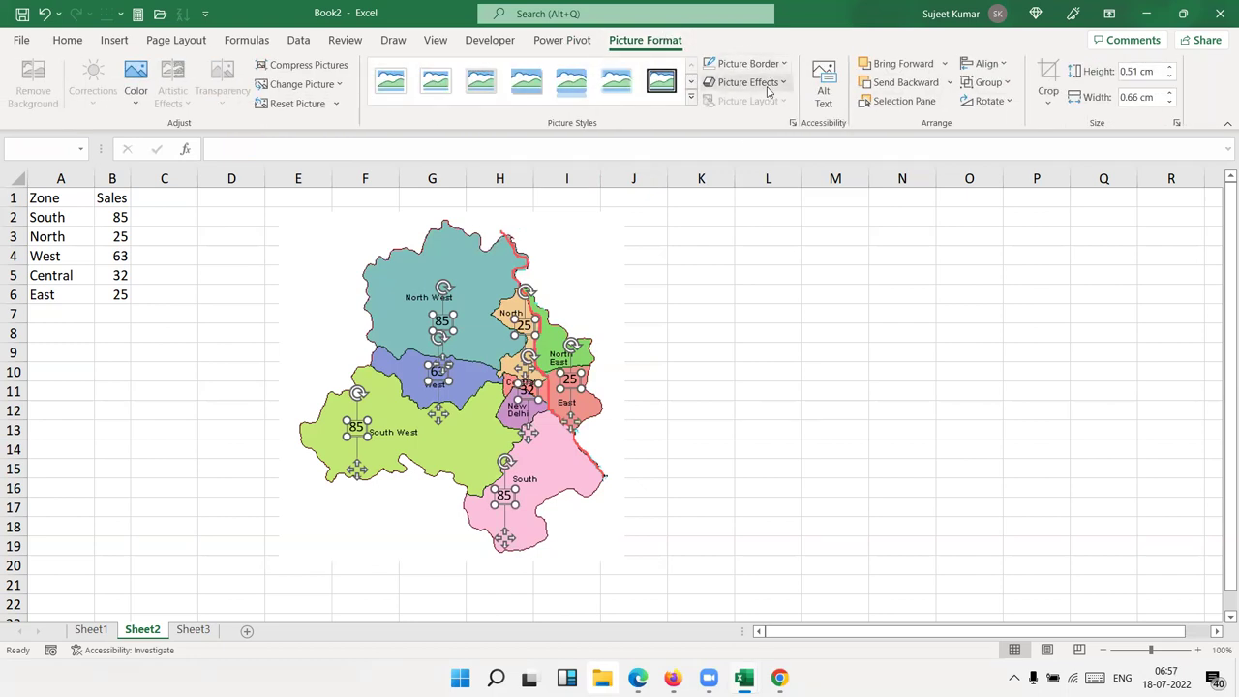
left_click(135, 97)
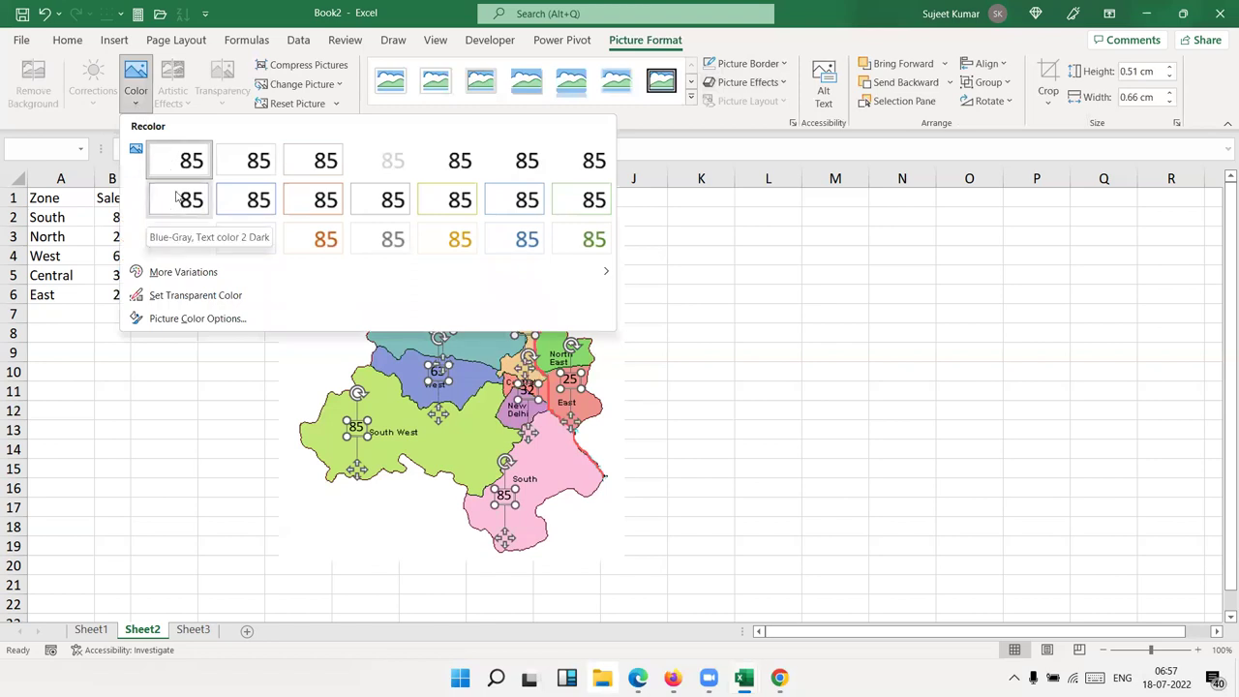
left_click(179, 161)
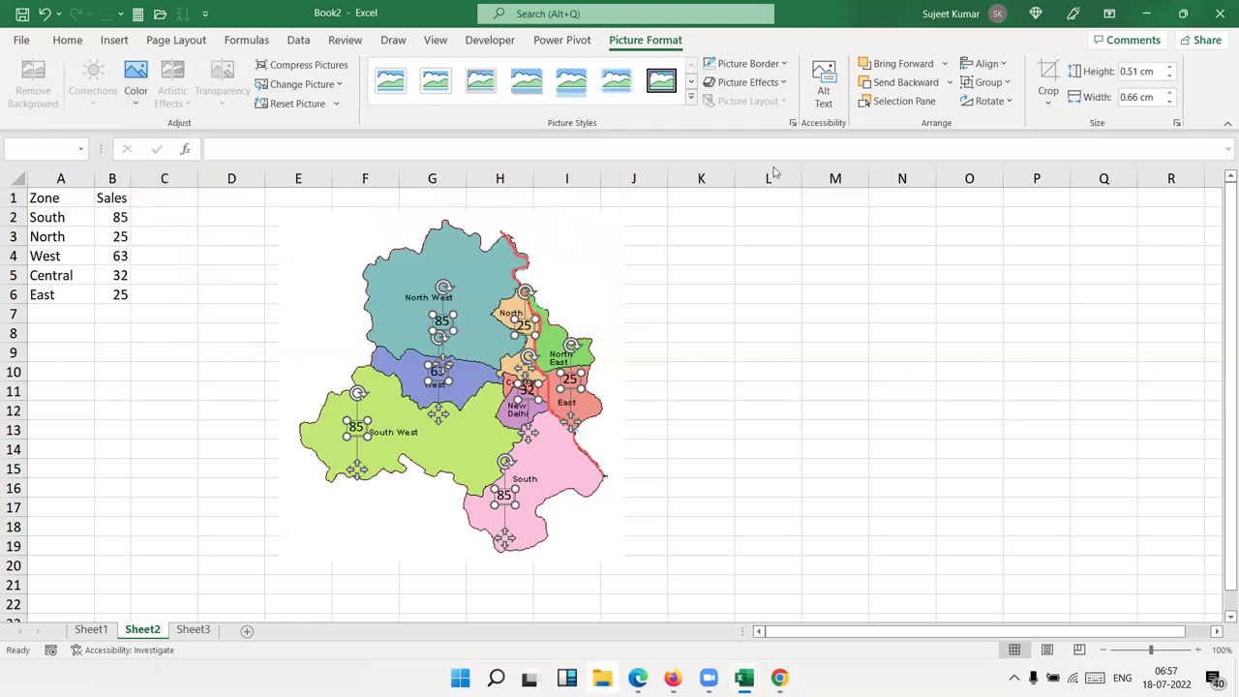
left_click(787, 83)
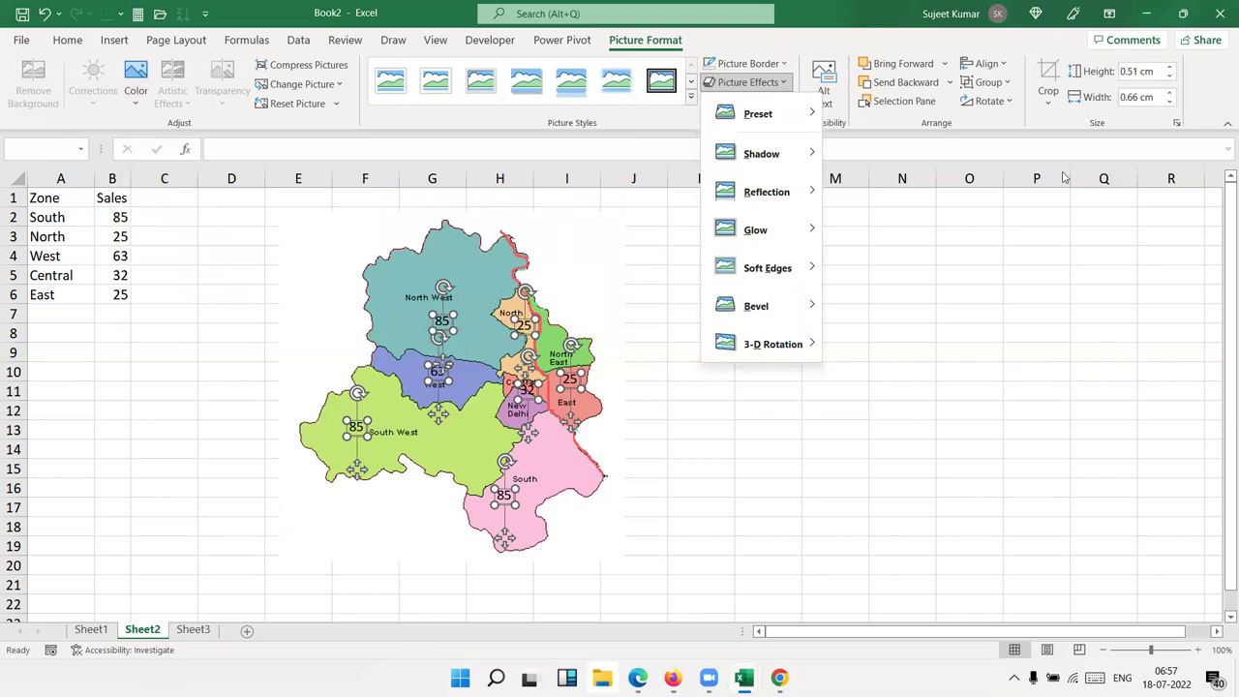
left_click(77, 208)
left_click(250, 259)
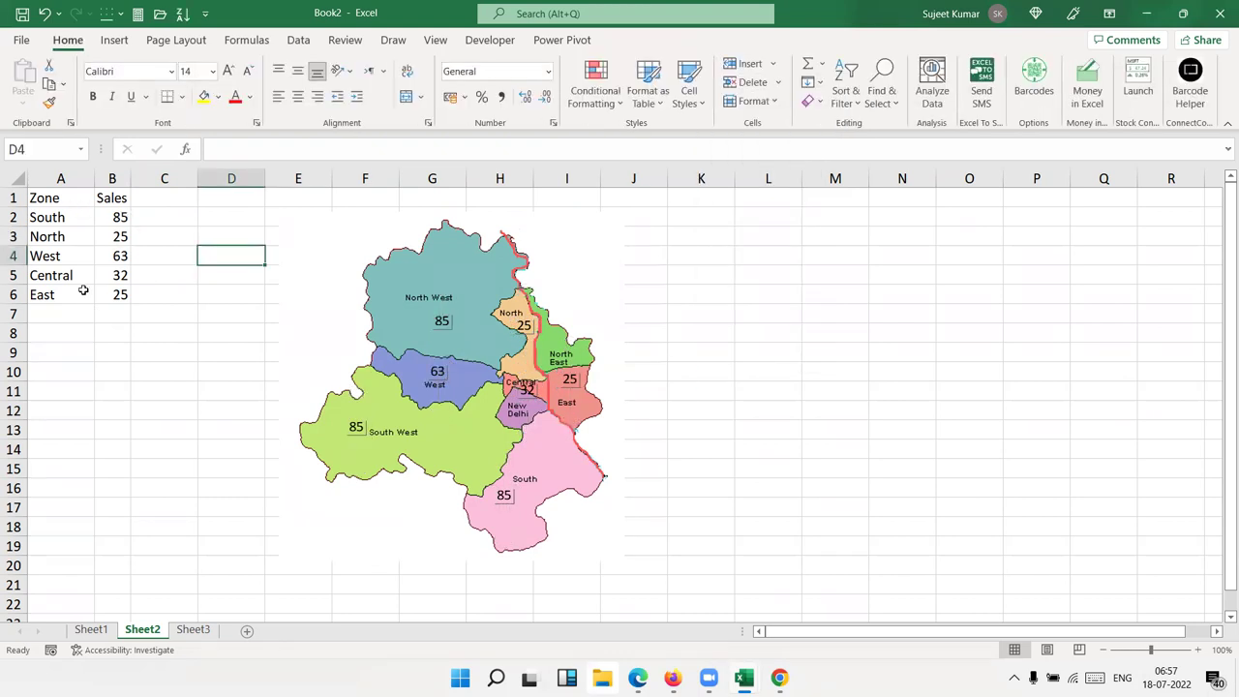
mouse_move(108, 296)
left_mouse_down()
mouse_move(112, 214)
mouse_move(115, 294)
left_mouse_up()
left_click(60, 201)
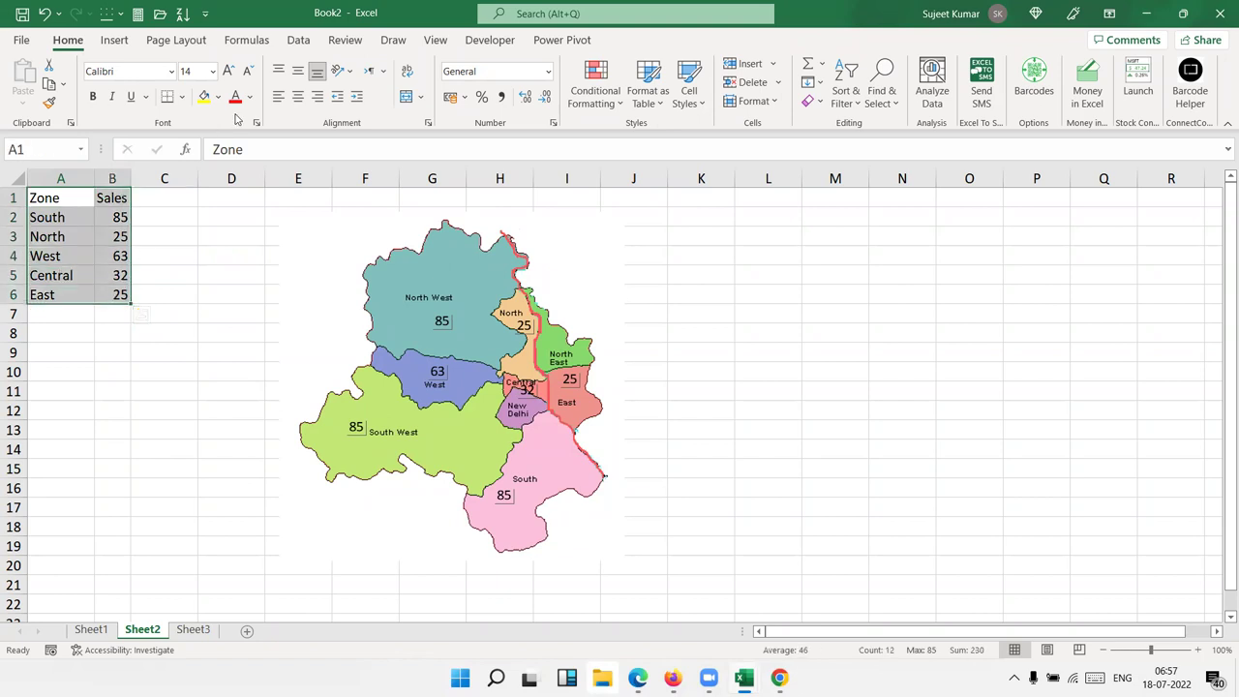
left_click_drag(111, 198, 113, 295)
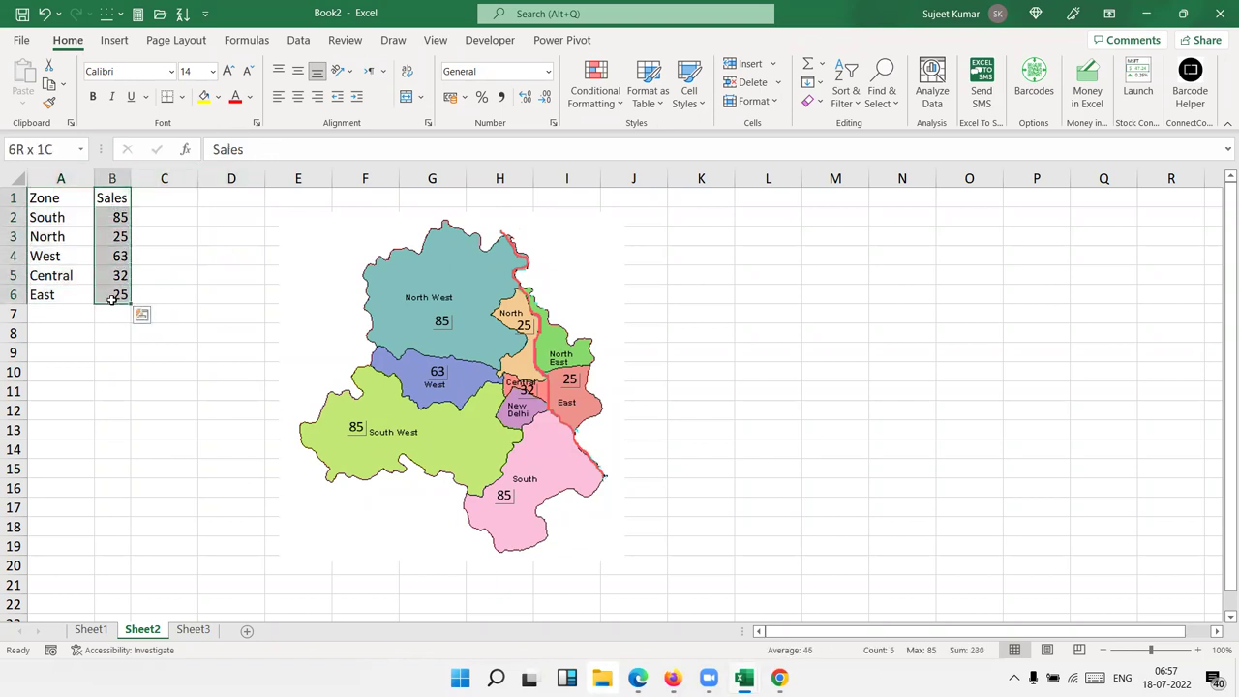
left_click(218, 97)
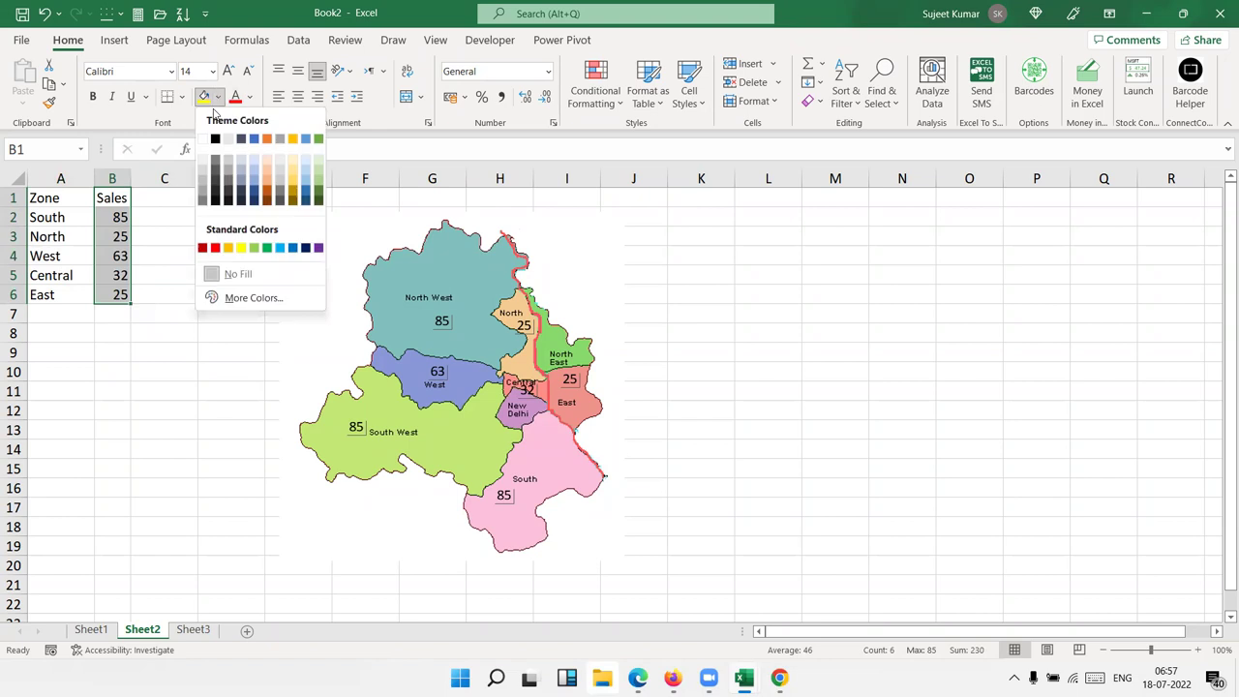
left_click(214, 138)
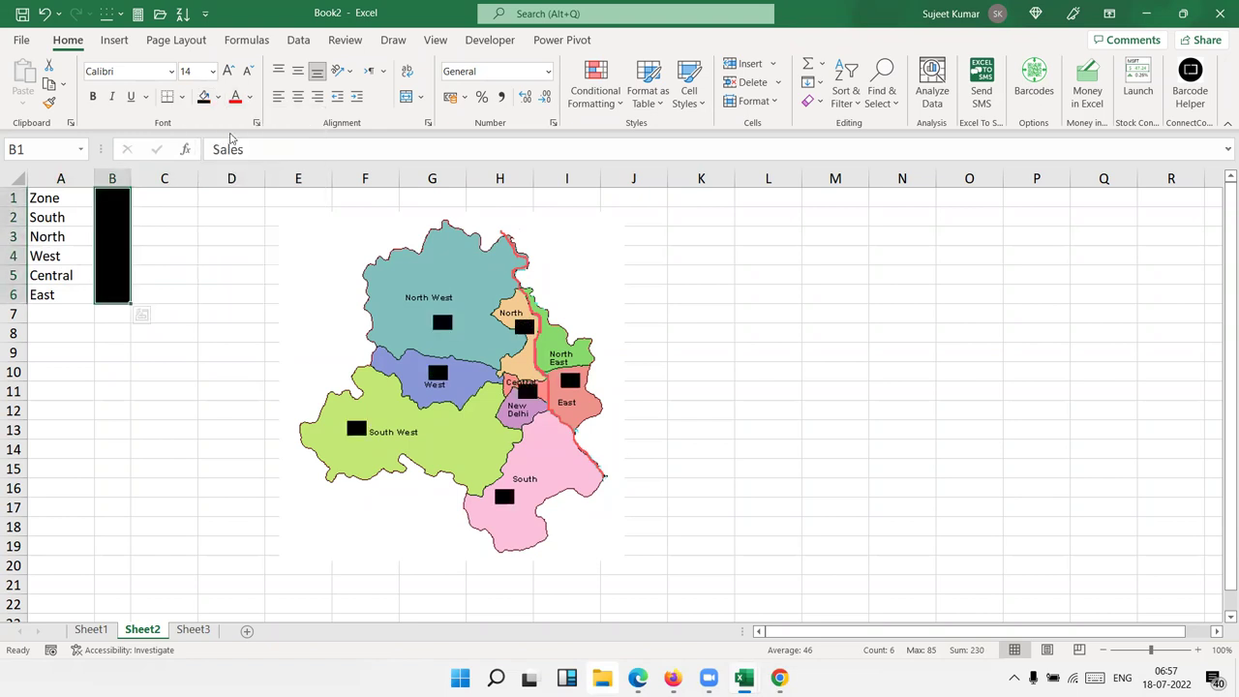
left_click(251, 99)
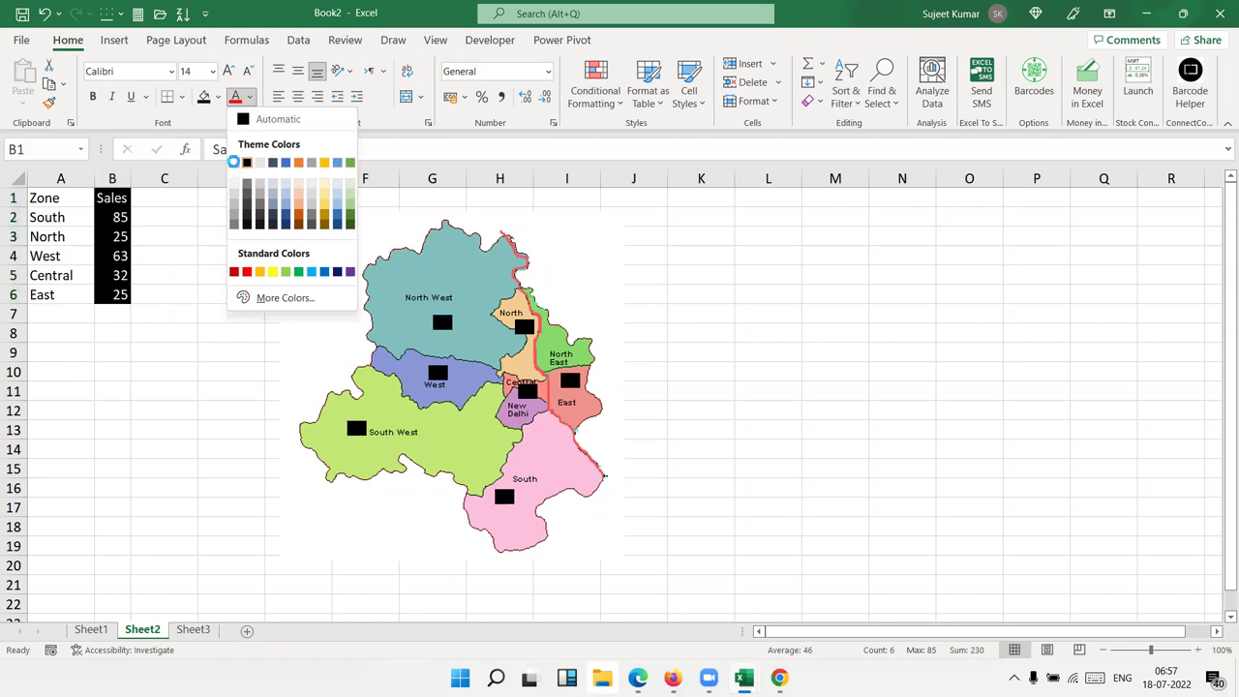
left_click(234, 161)
left_click(136, 247)
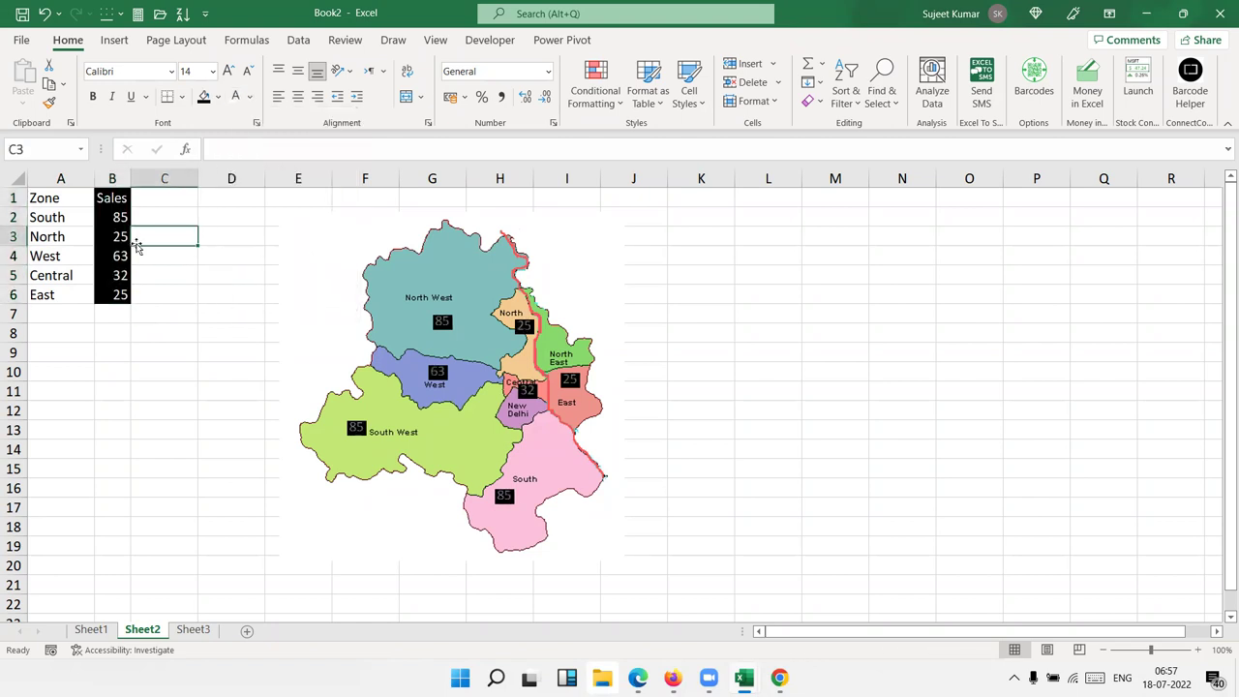
left_click_drag(119, 297, 120, 232)
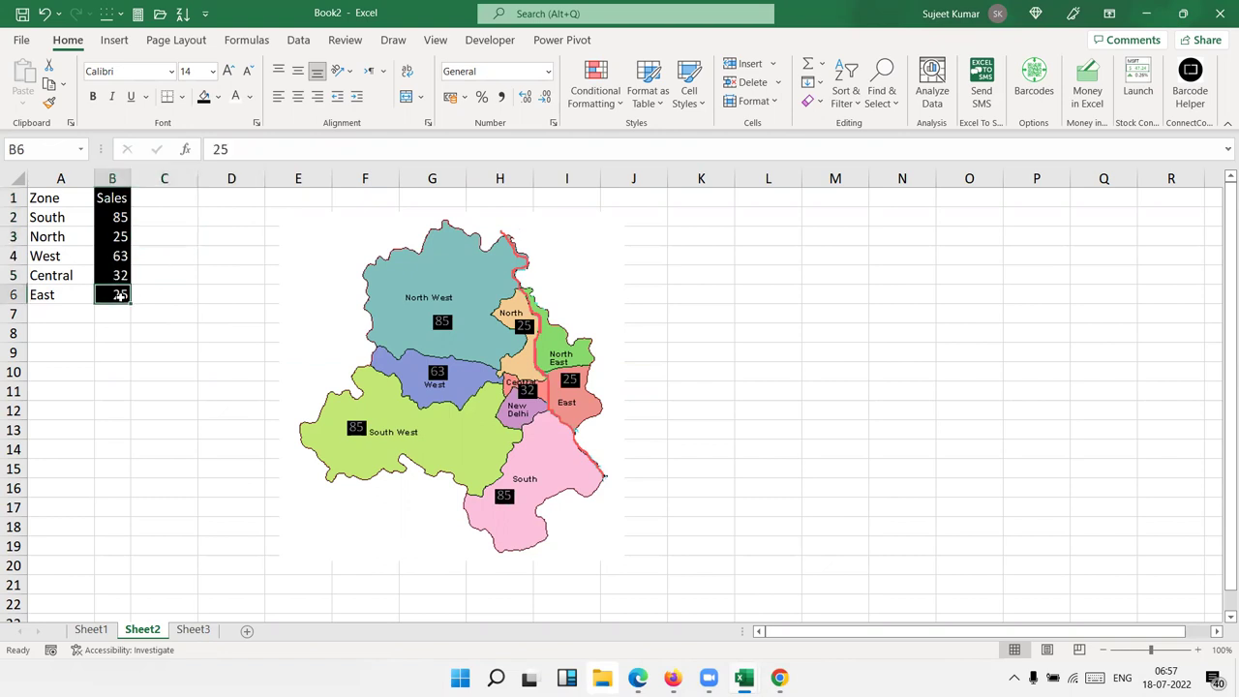
Try sales values 85 and 100, settling on 20 for North in B3.
left_click(182, 335)
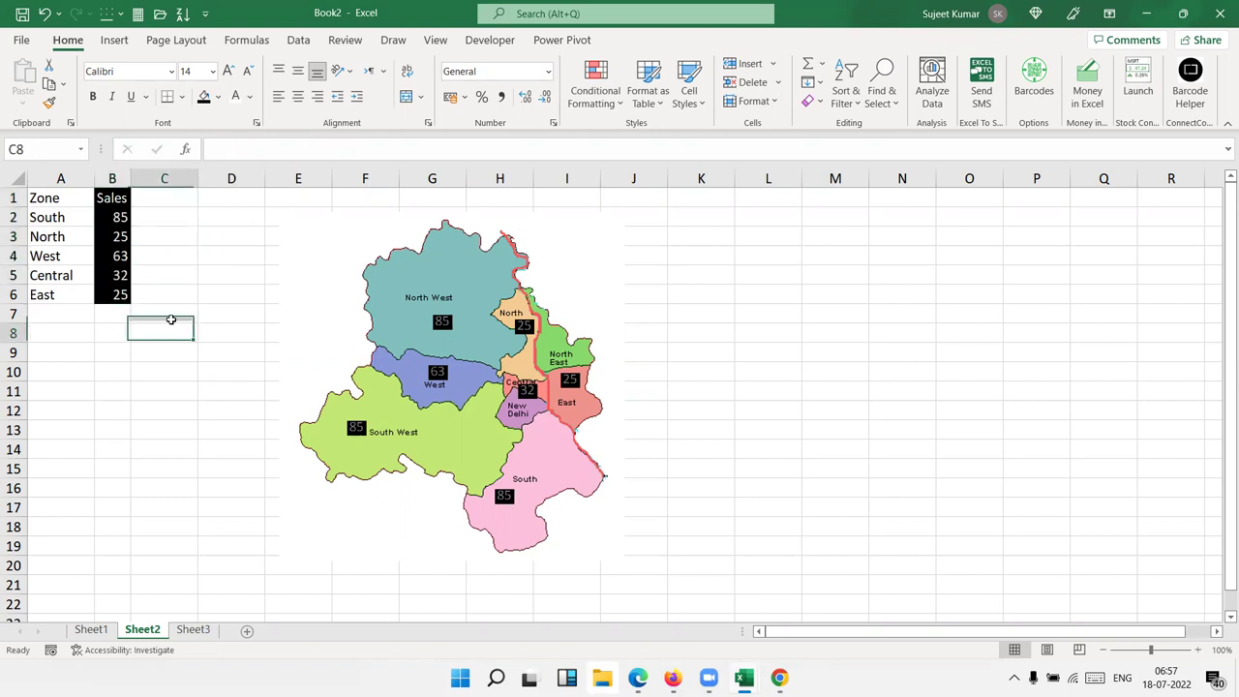
left_click(122, 238)
type("85")
key("Return")
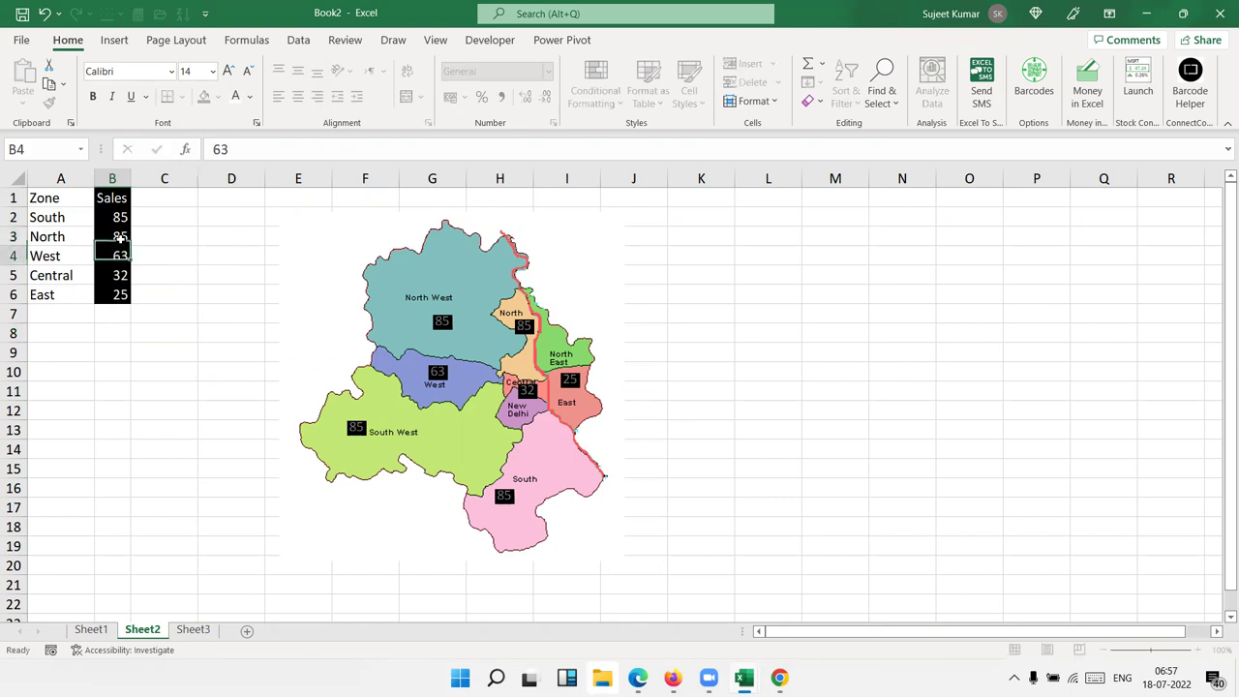
key("Up")
key("Up")
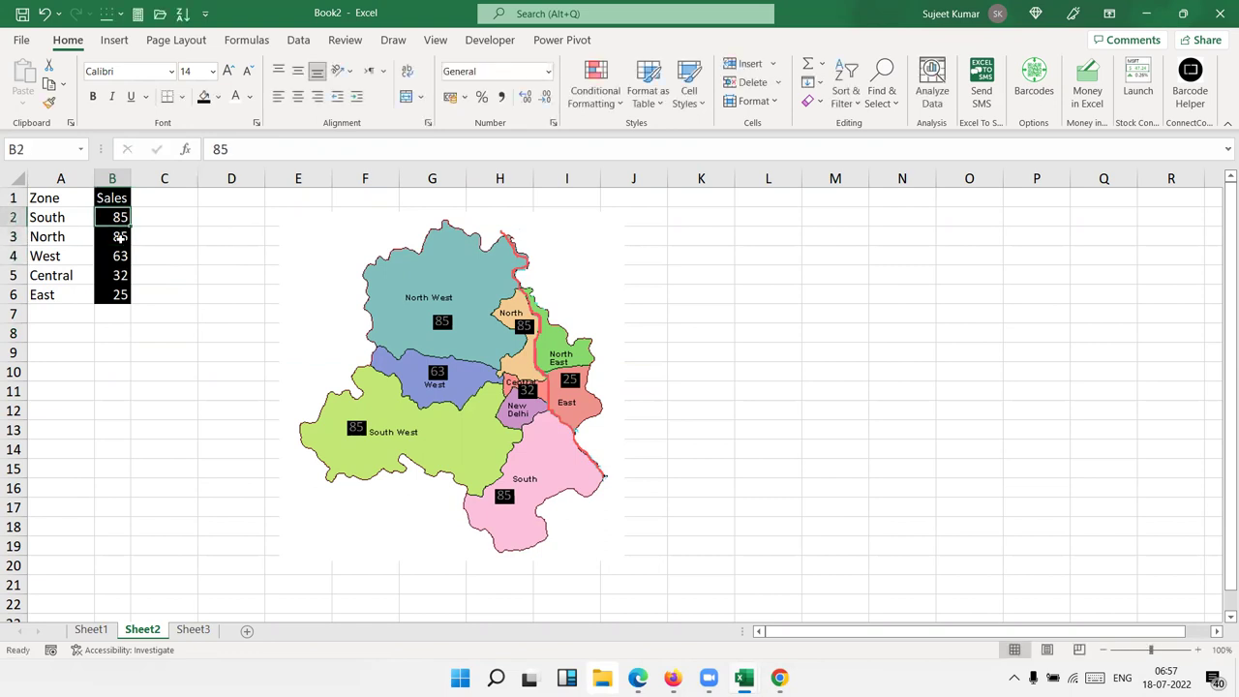
key("Down")
key("Down")
key("Down")
key("Down")
key("Up")
key("Up")
key("Up")
type("100")
key("Return")
key("Up")
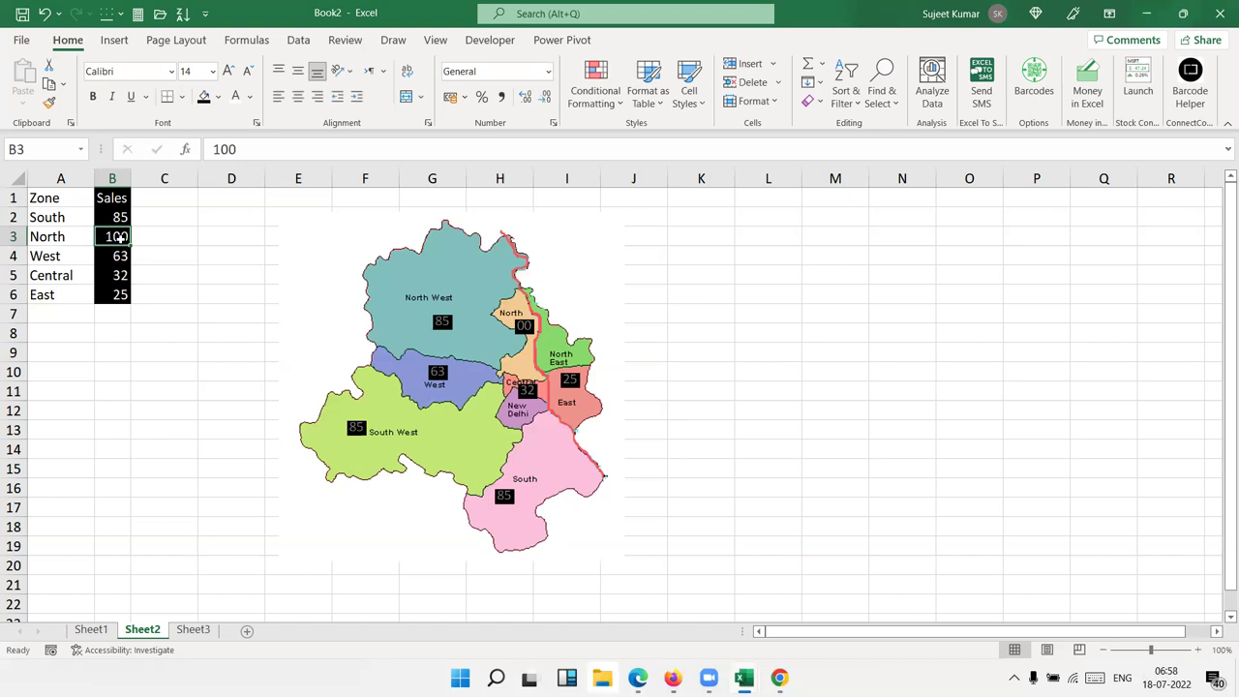
type("20")
key("Return")
Enter 95 as West's sales in B4, then select empty cell L2.
key("Up")
key("Down")
type("95")
key("Return")
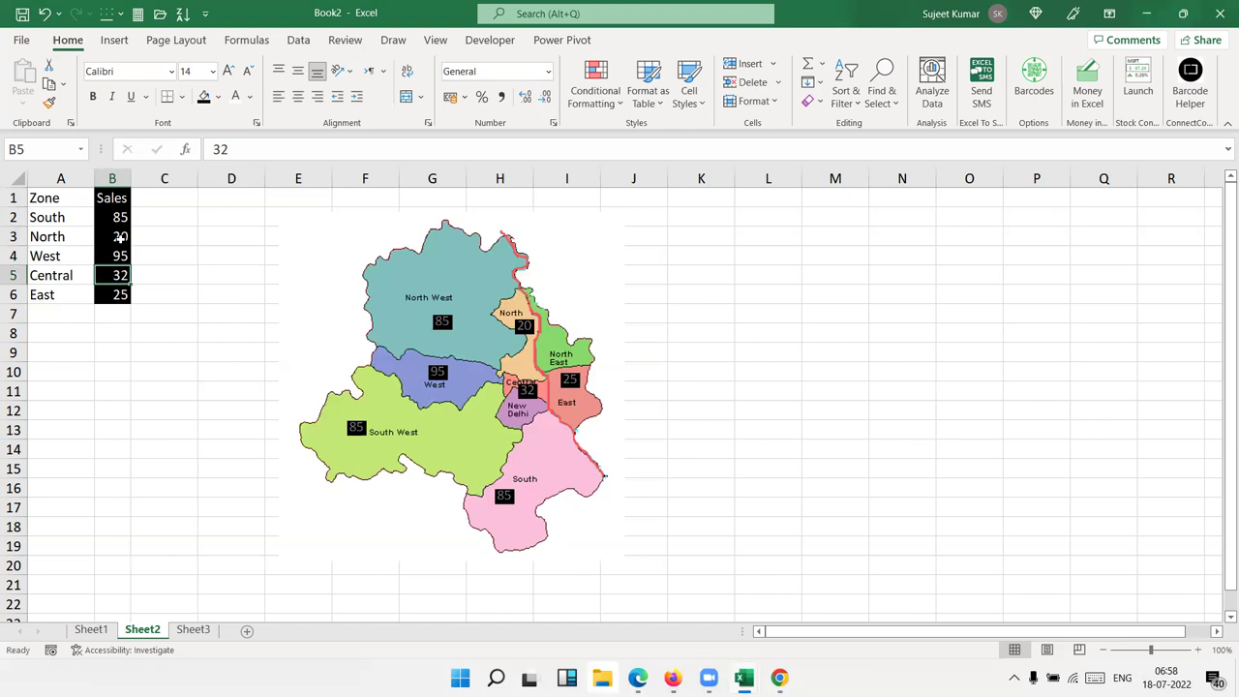
left_click(784, 319)
left_click(778, 226)
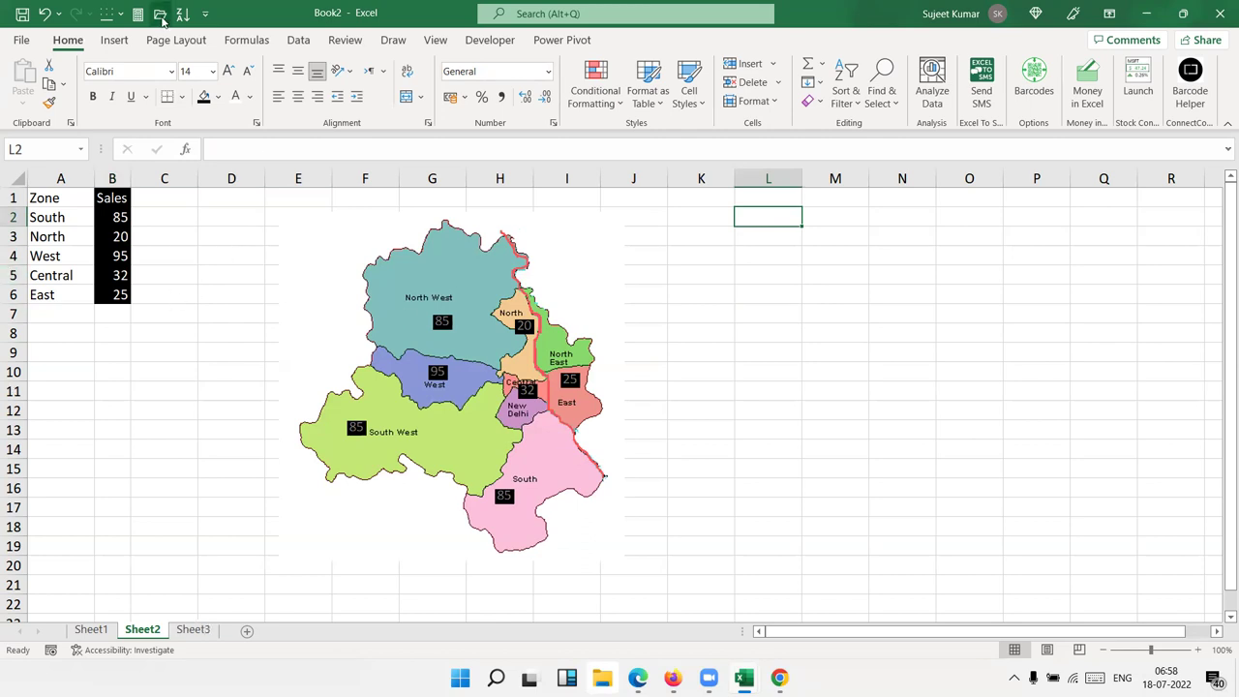
left_click(107, 44)
Look through the Insert Shapes gallery, close it, and go to the empty Sheet3.
left_click(196, 105)
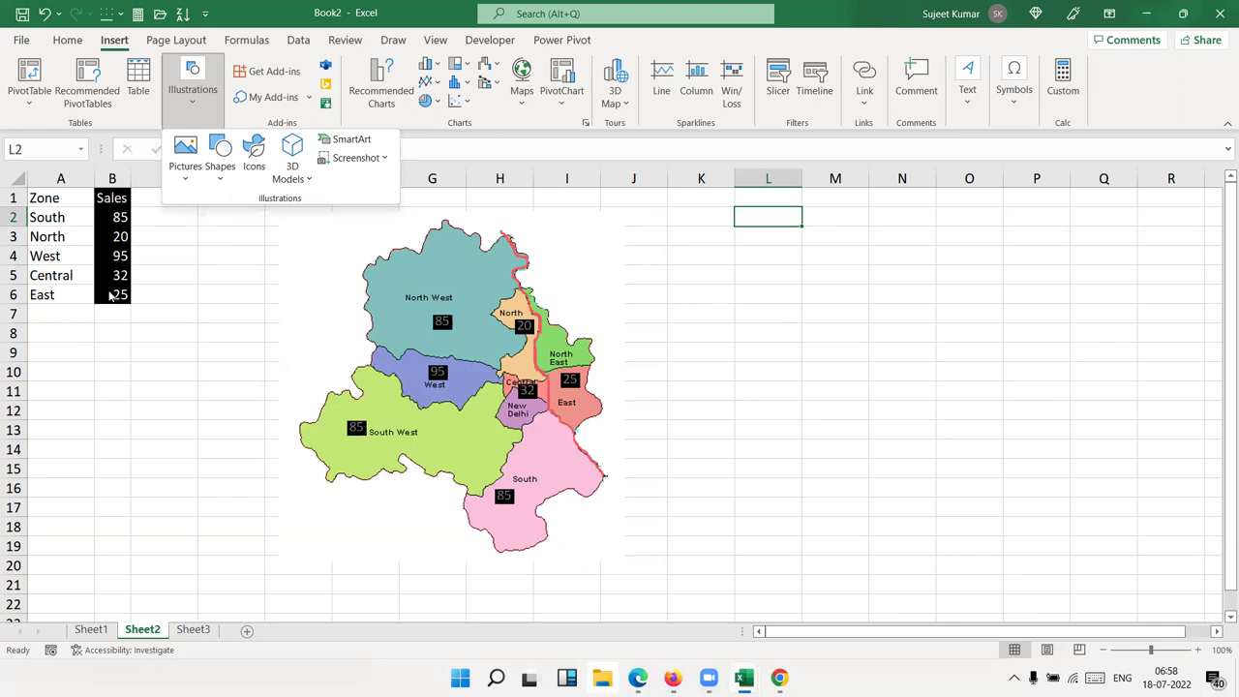
left_click(220, 155)
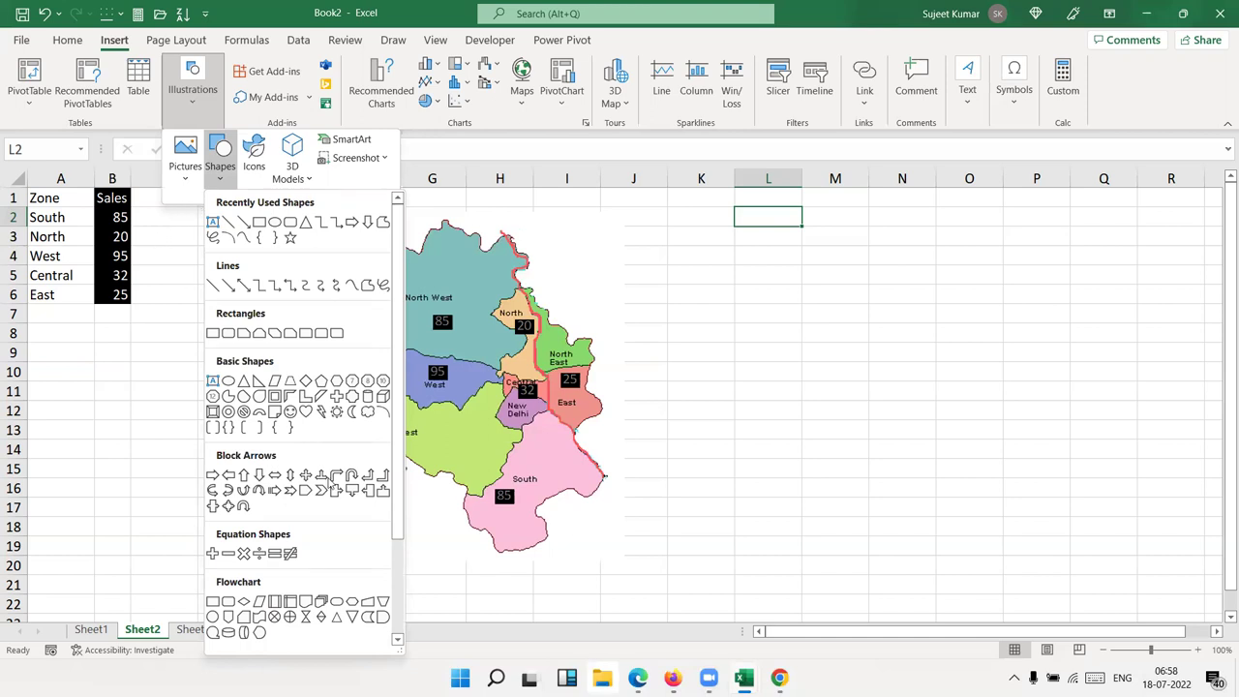
left_click(153, 503)
left_click(180, 630)
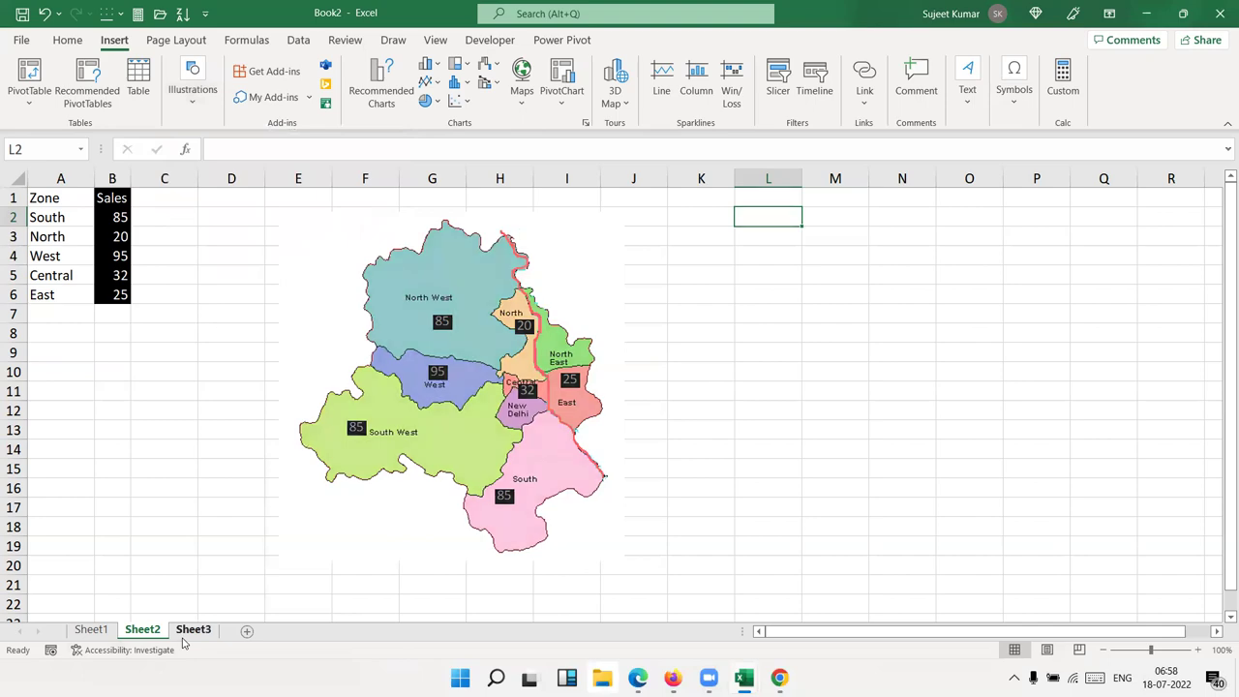
key("super+d")
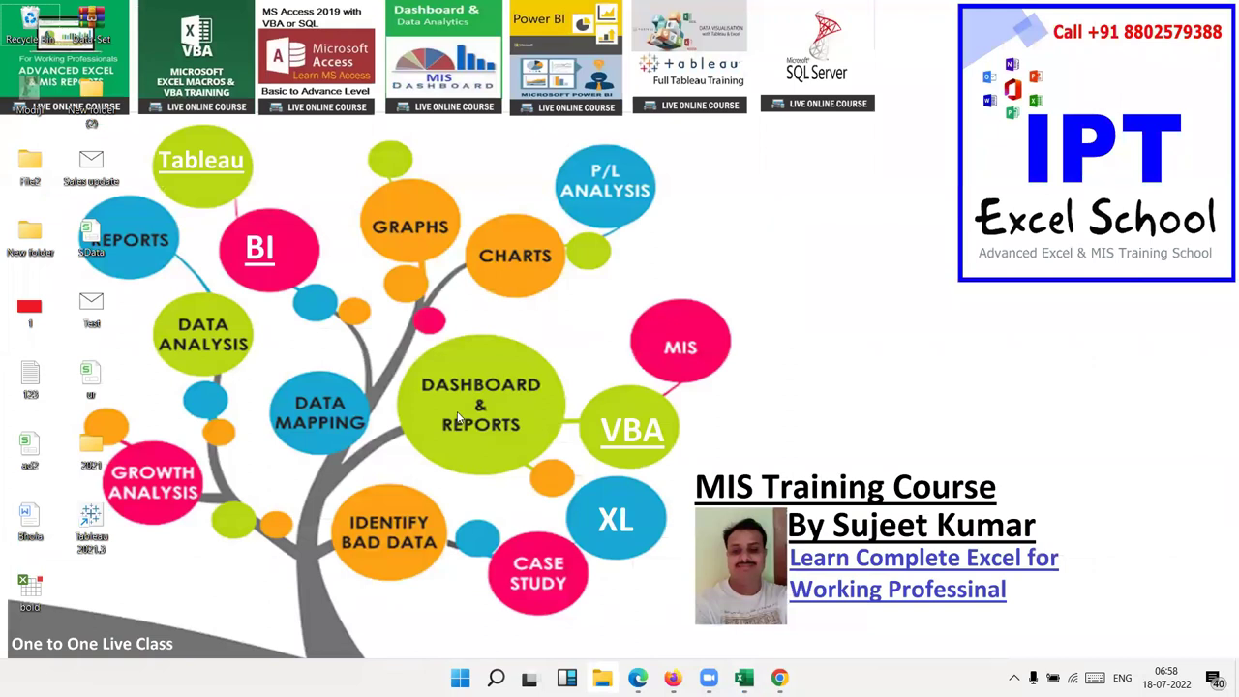
key("super+d")
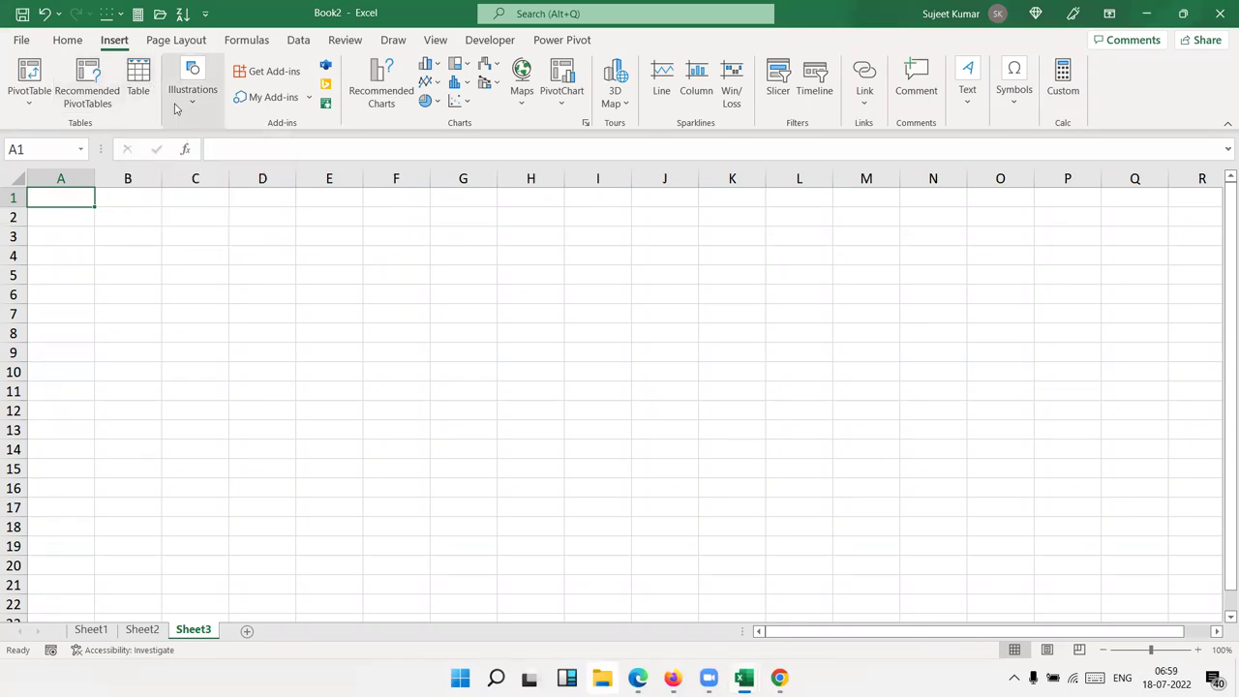
Insert the Office 365 logo image from This Device onto Sheet3, then deselect it.
left_click(175, 109)
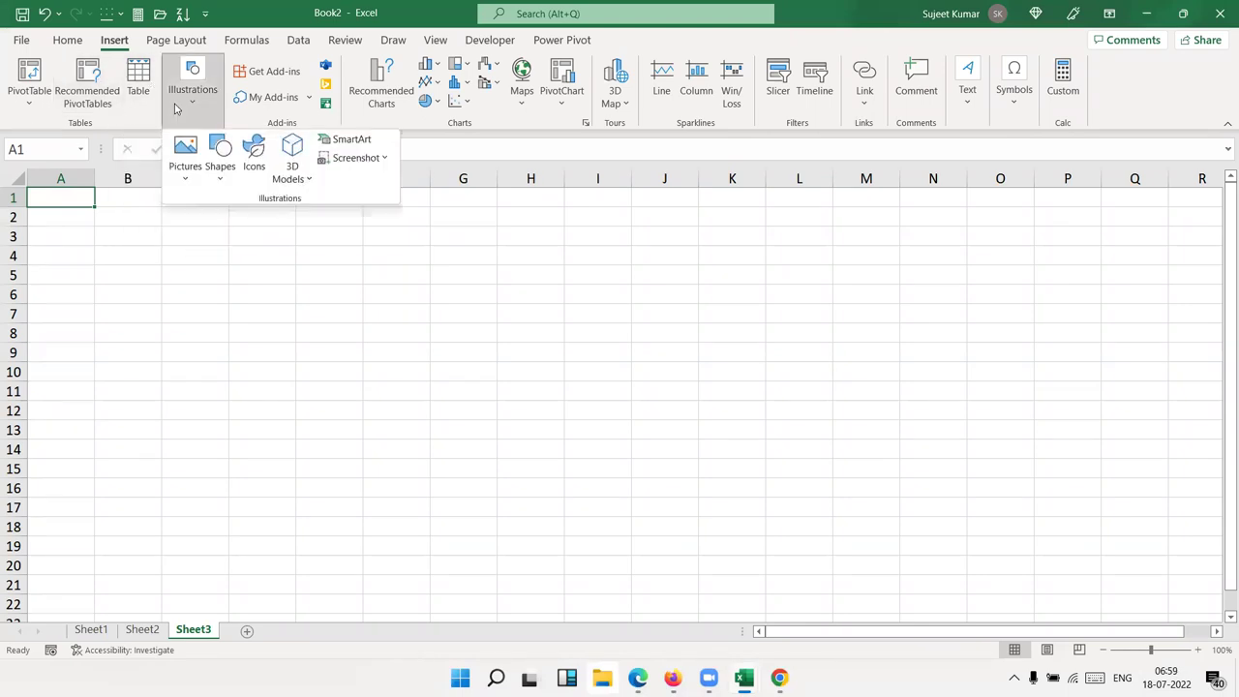
left_click(187, 176)
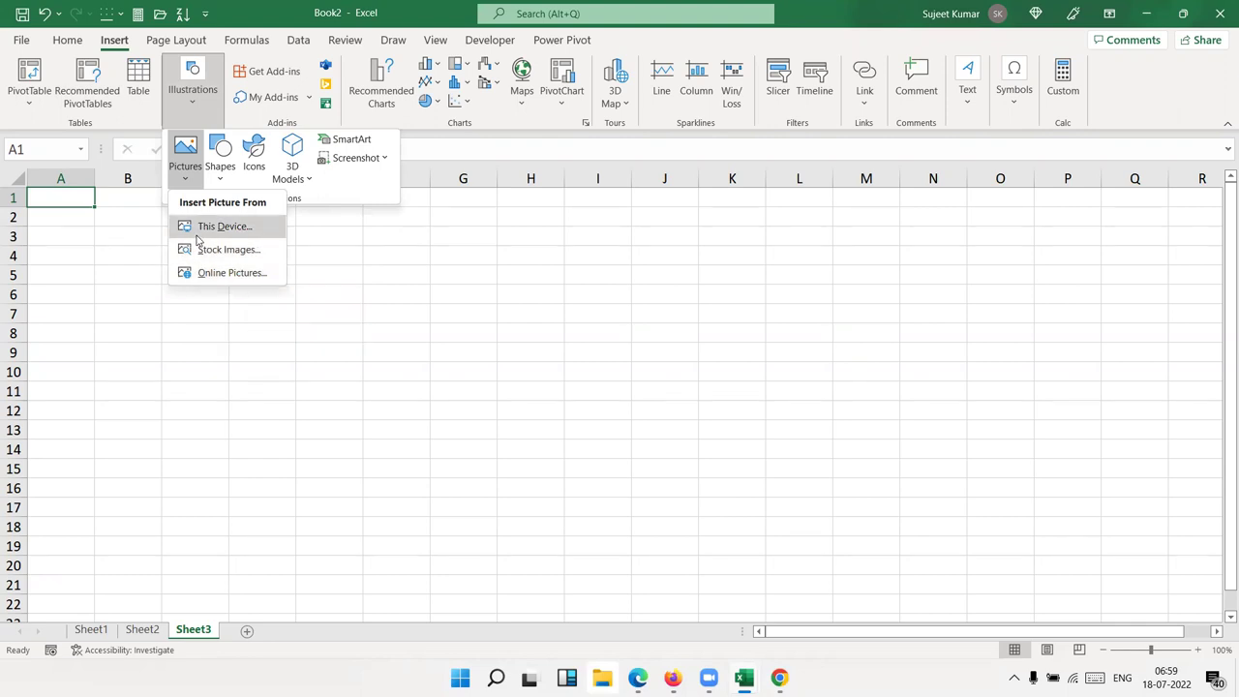
left_click(198, 236)
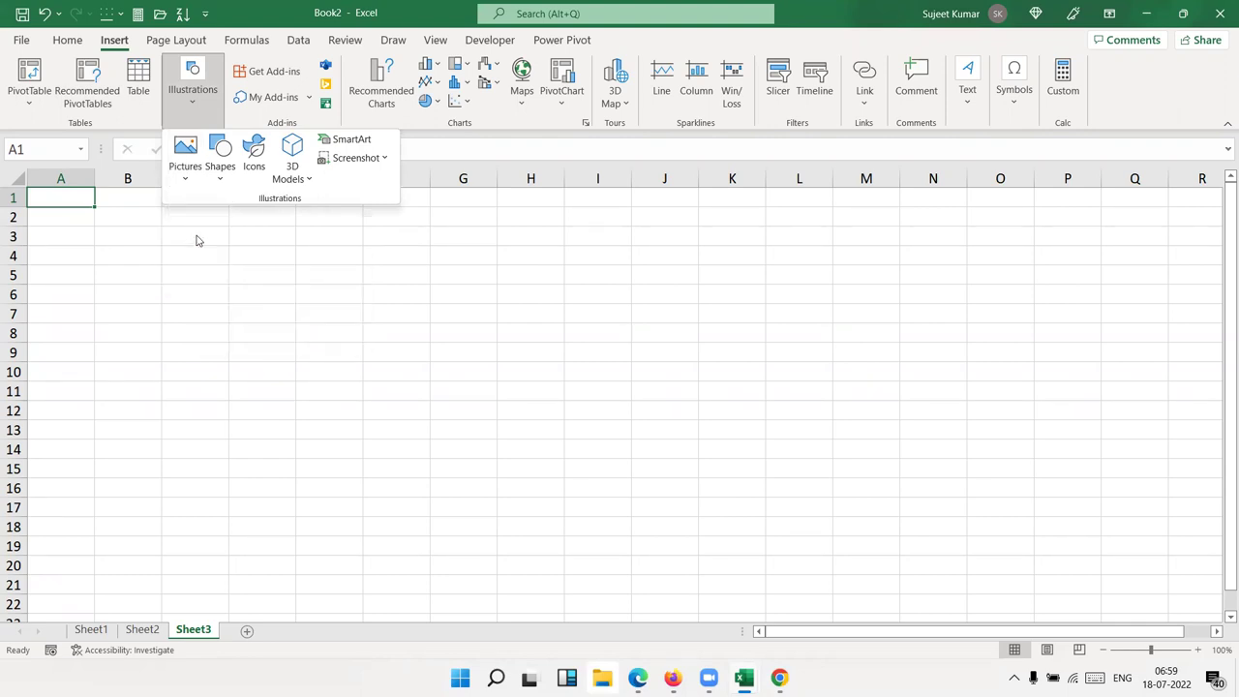
left_click(484, 246)
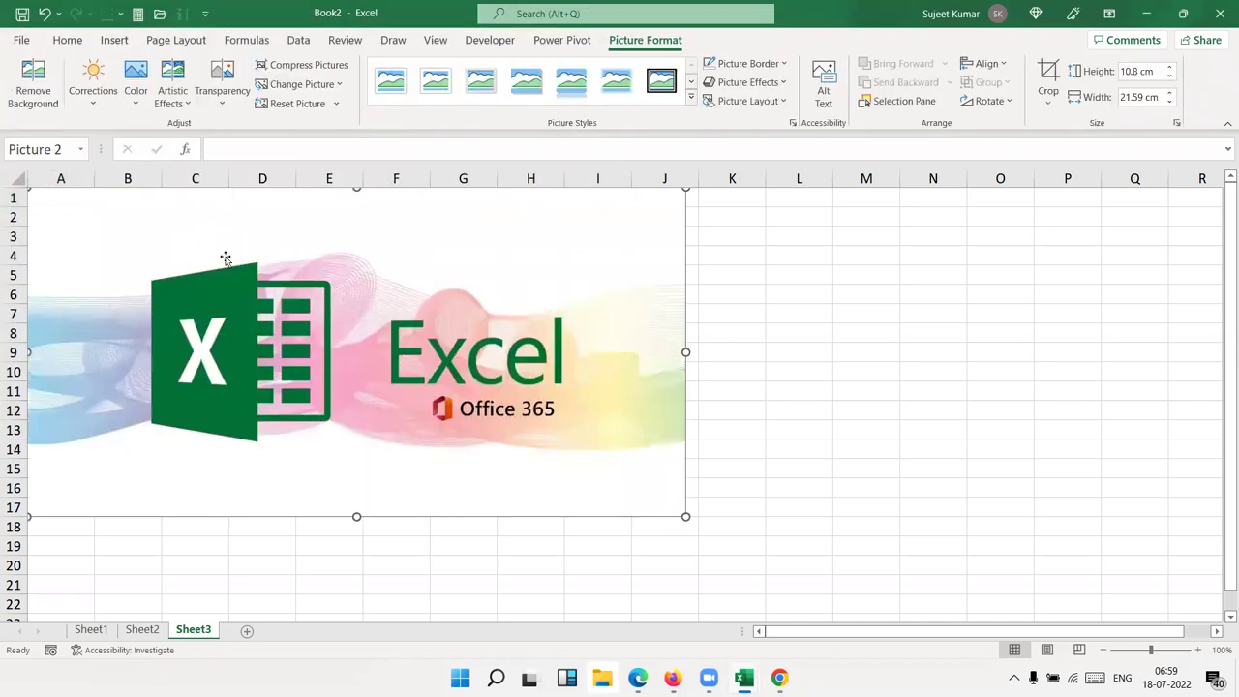
left_click(742, 256)
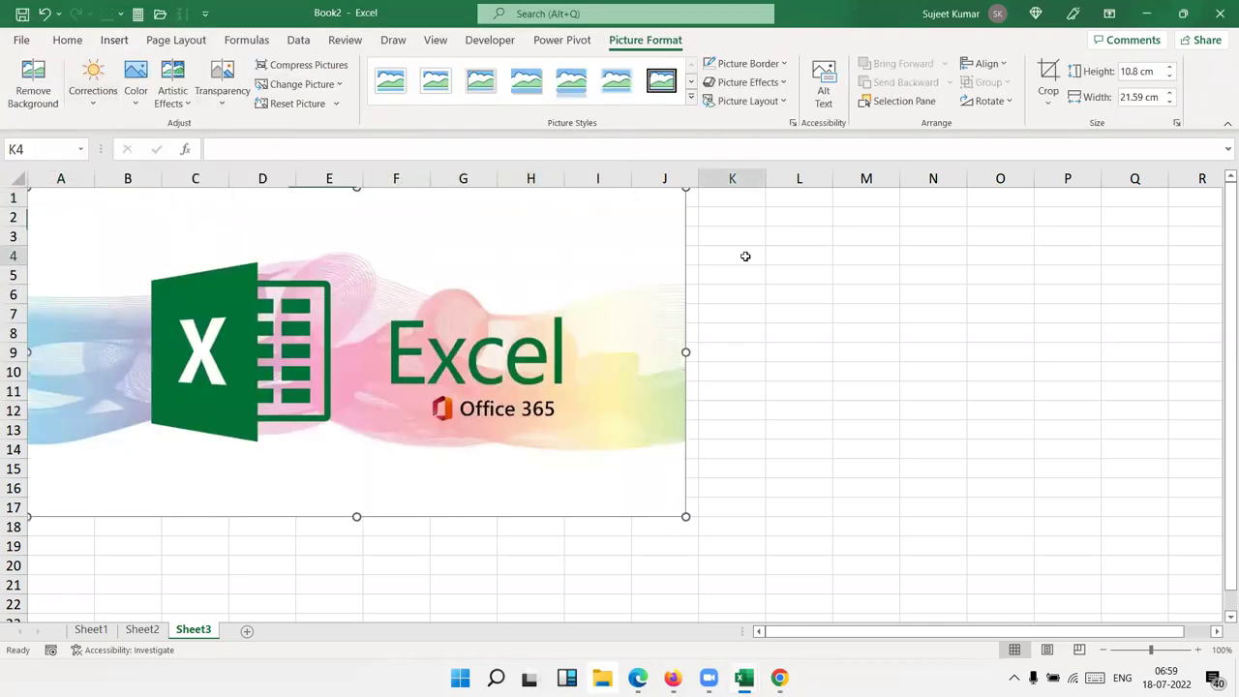
left_click(116, 43)
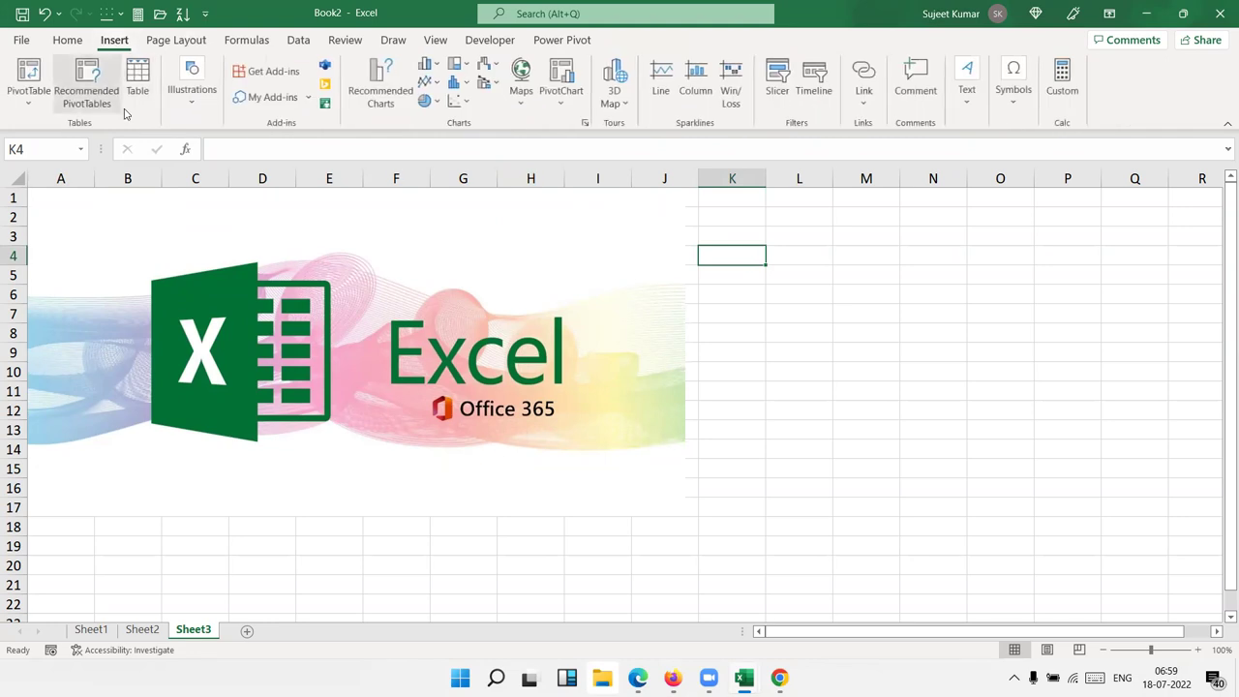
Browse the Stock Images Icons, Cutout People, Stickers, Illustrations and Cartoon People collections, then close them.
left_click(183, 112)
left_click(185, 156)
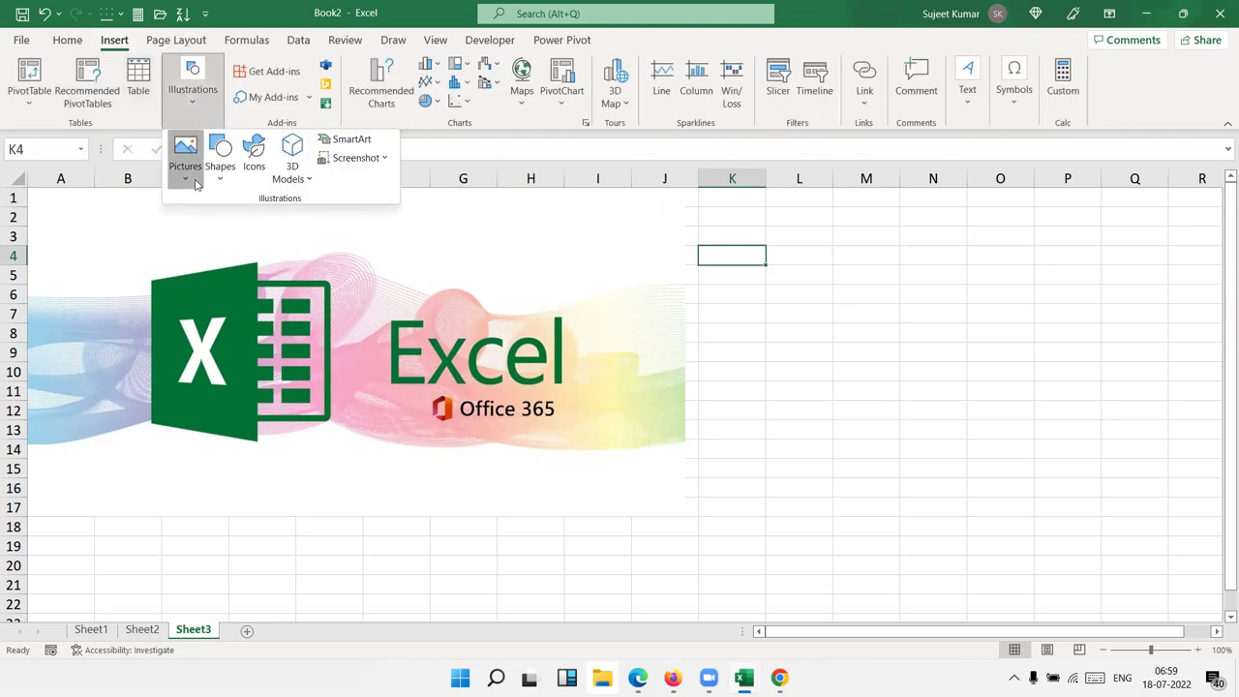
left_click(212, 250)
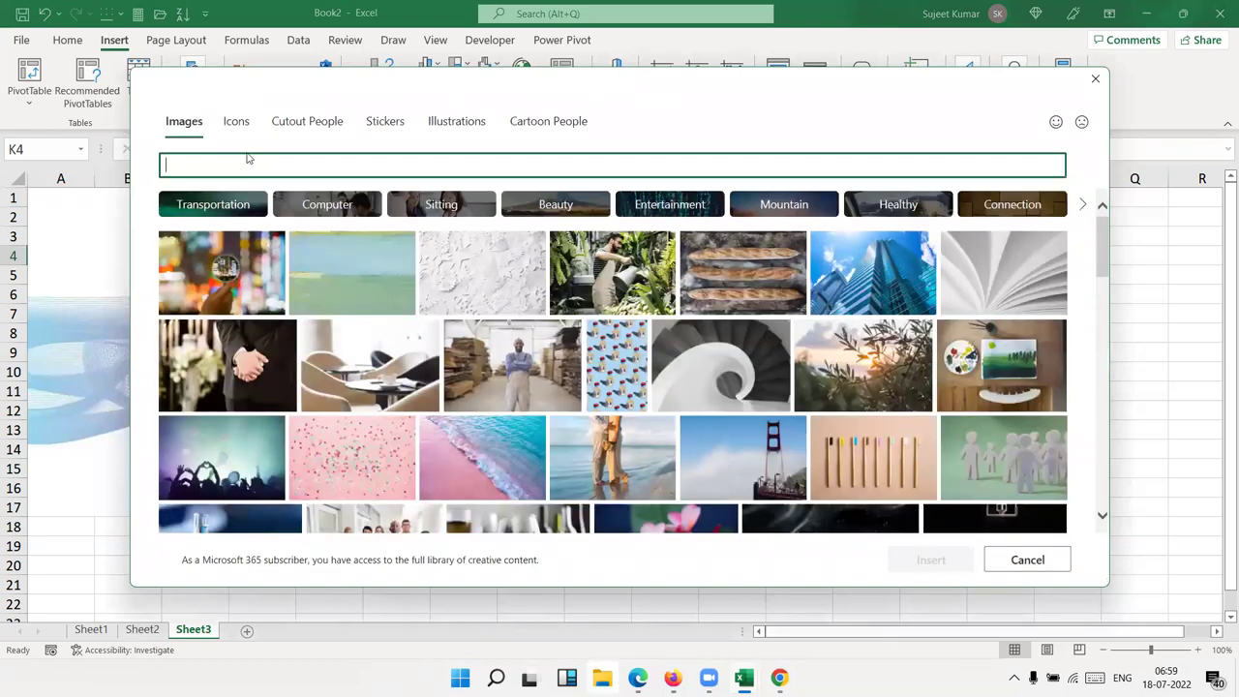
left_click(240, 125)
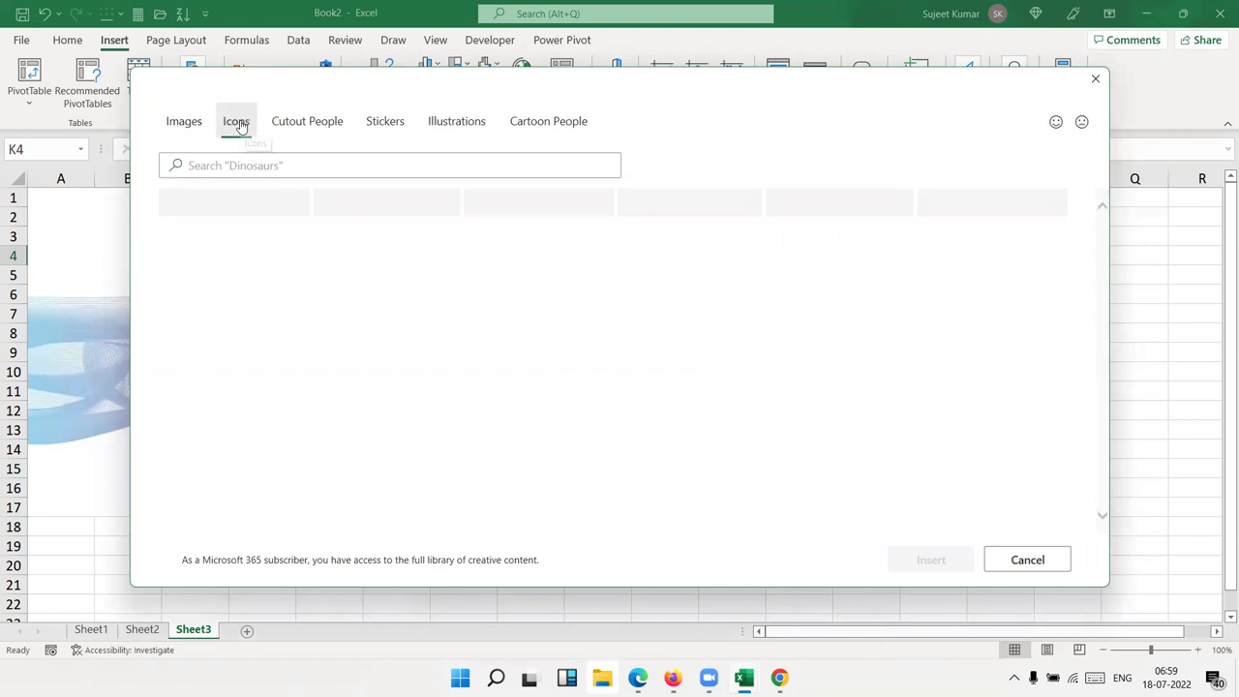
left_click(307, 127)
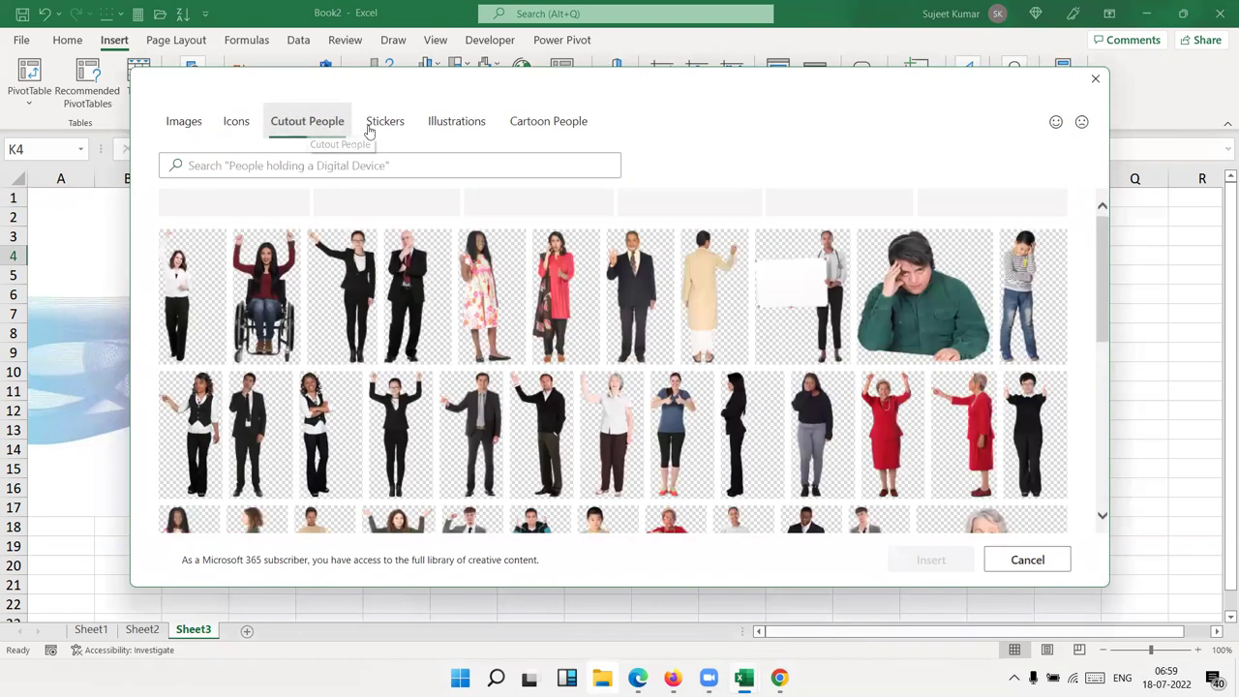
left_click(389, 126)
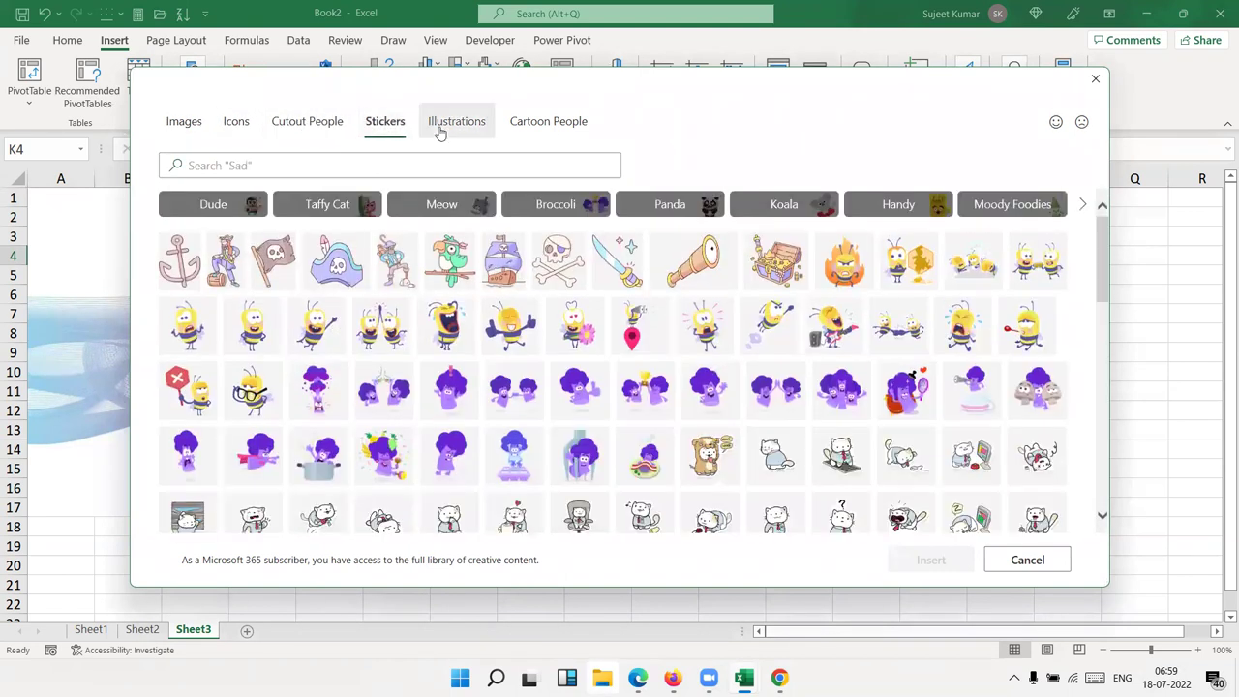
left_click(448, 130)
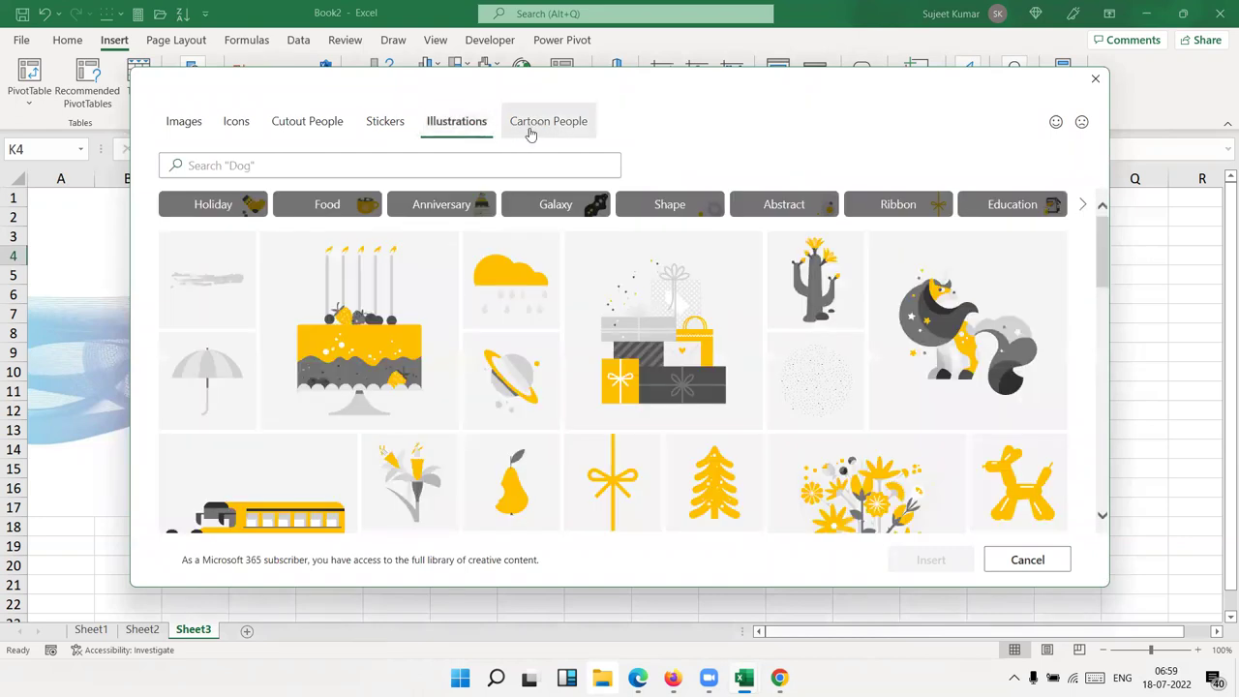
left_click(530, 131)
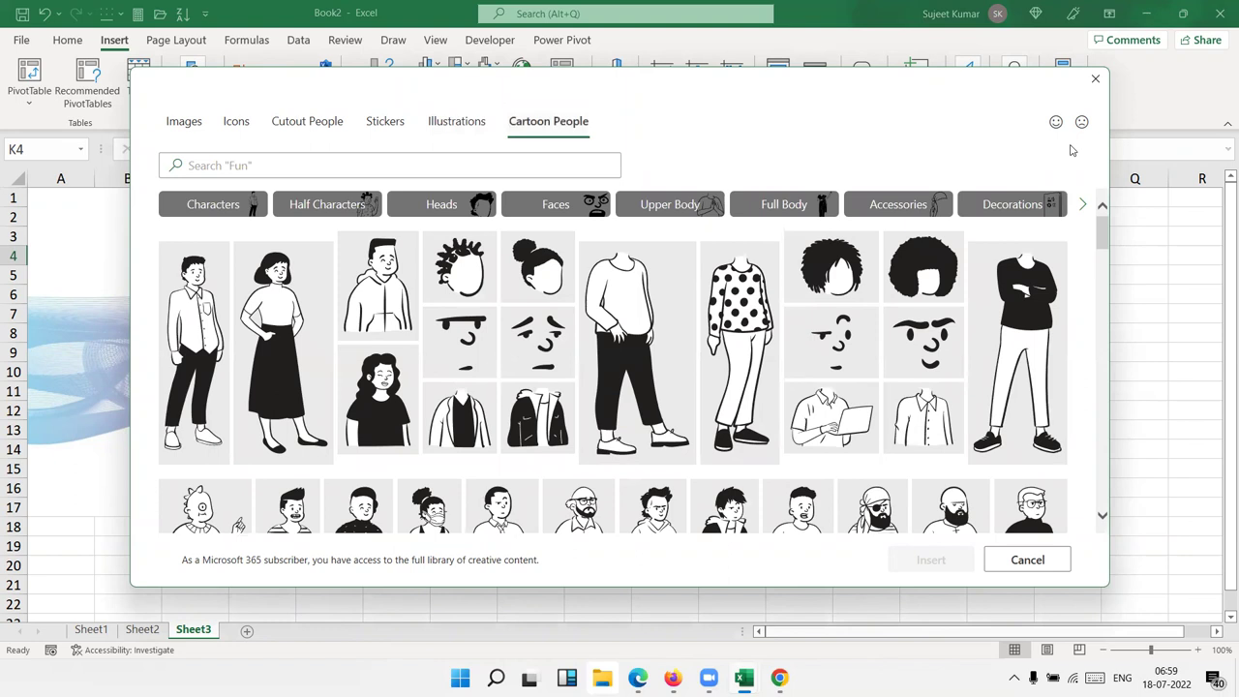
left_click(1095, 78)
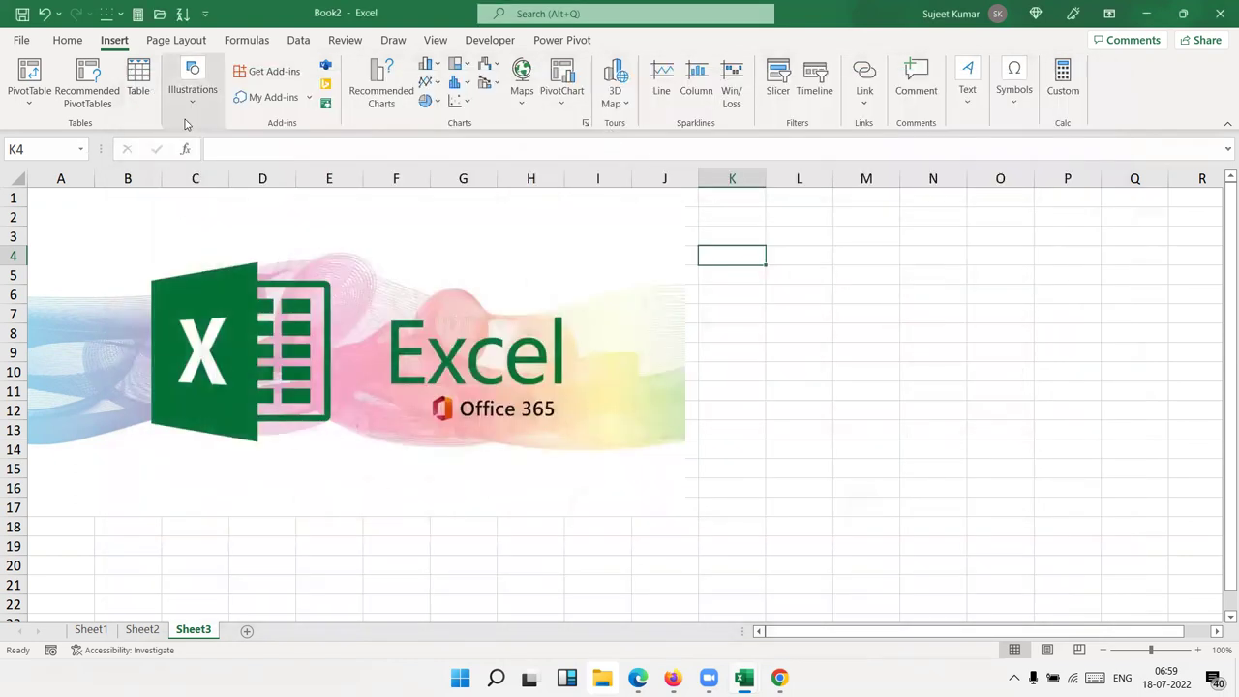
Choose Insert > Pictures > Online Pictures to search for images online.
left_click(191, 105)
left_click(185, 162)
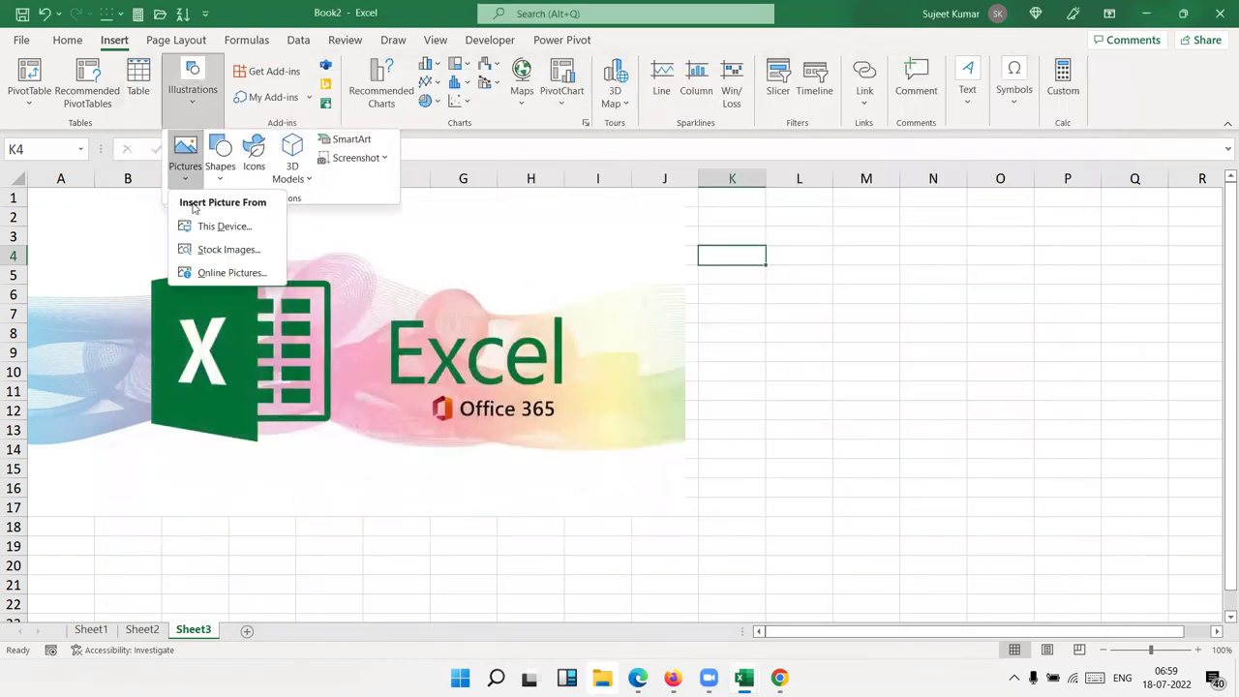
left_click(203, 274)
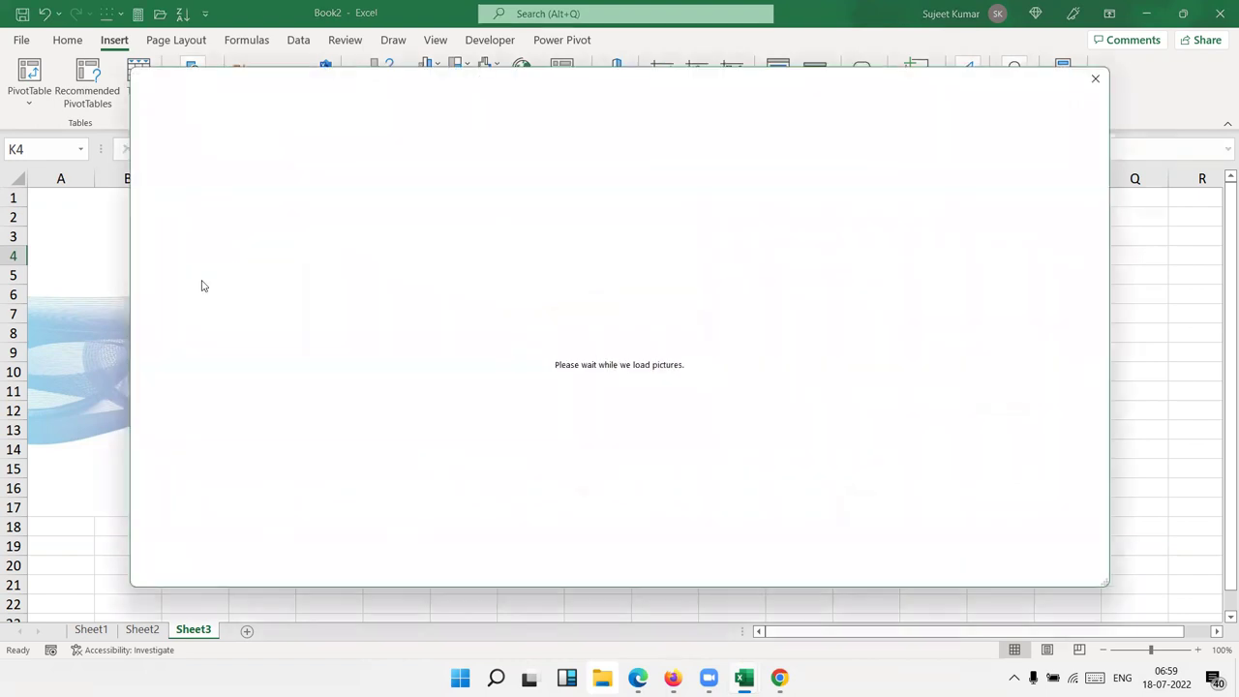
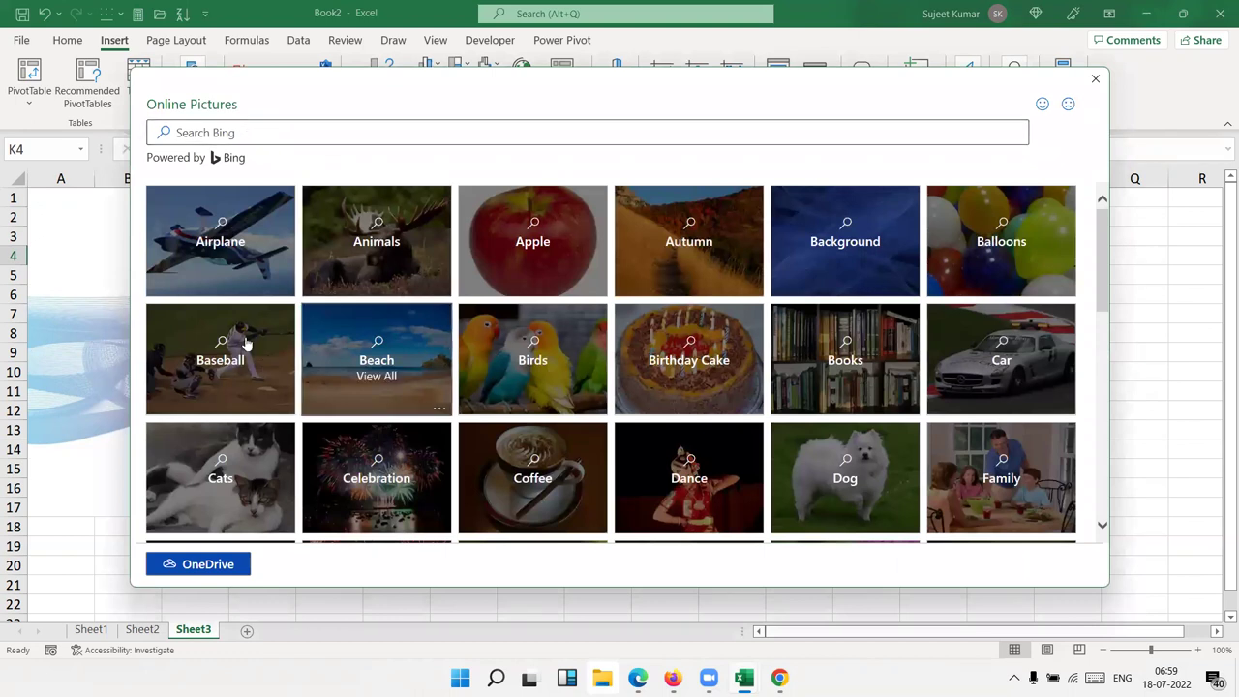
Dismiss the Online Pictures search, then select the Excel Office 365 logo and show Picture Format.
left_click(1093, 80)
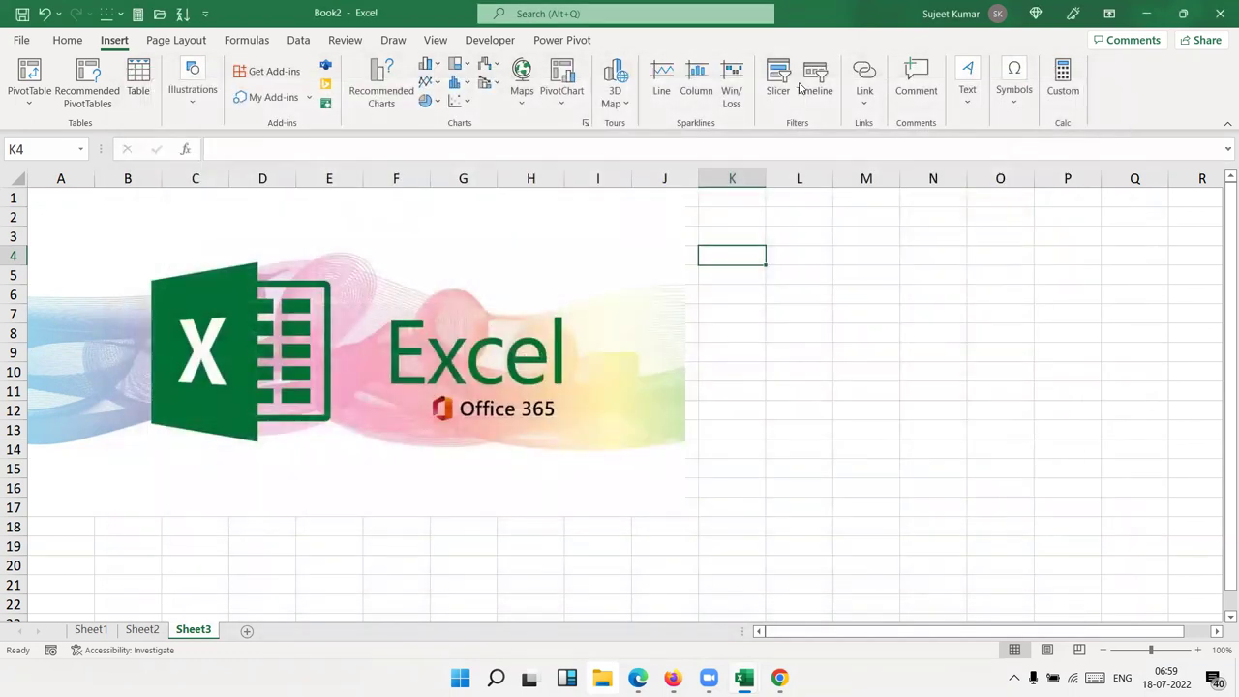
left_click(890, 453)
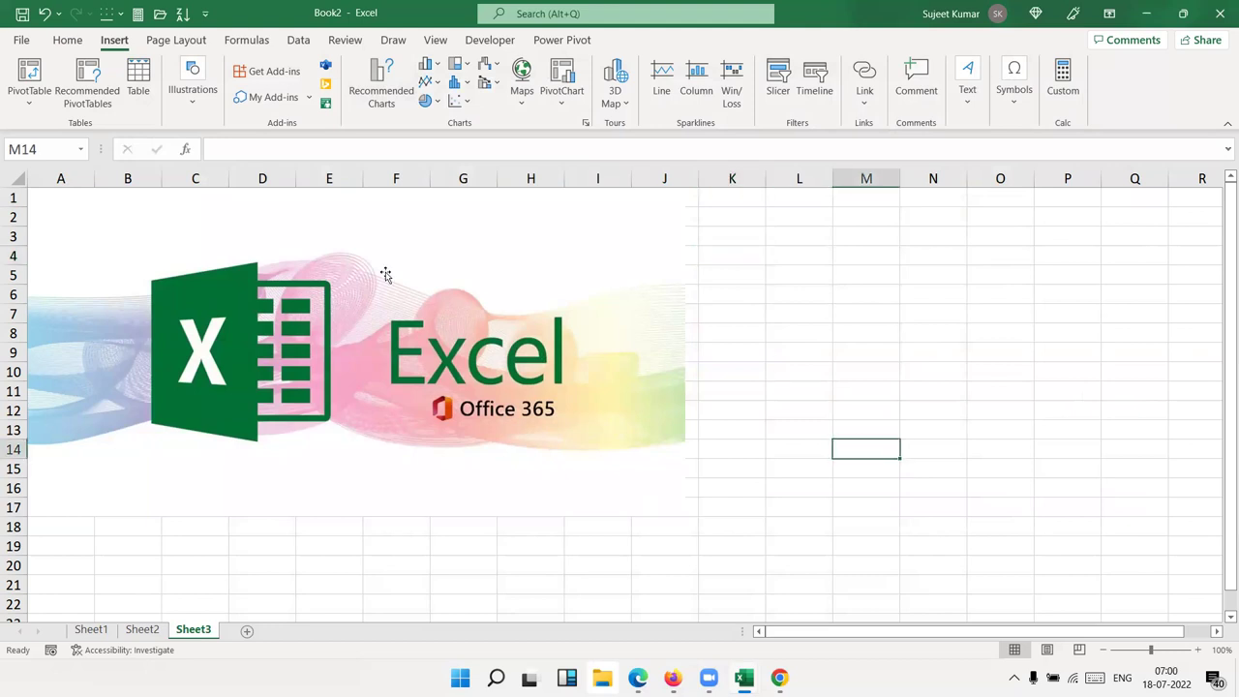
left_click(198, 107)
left_click(300, 386)
left_click(300, 386)
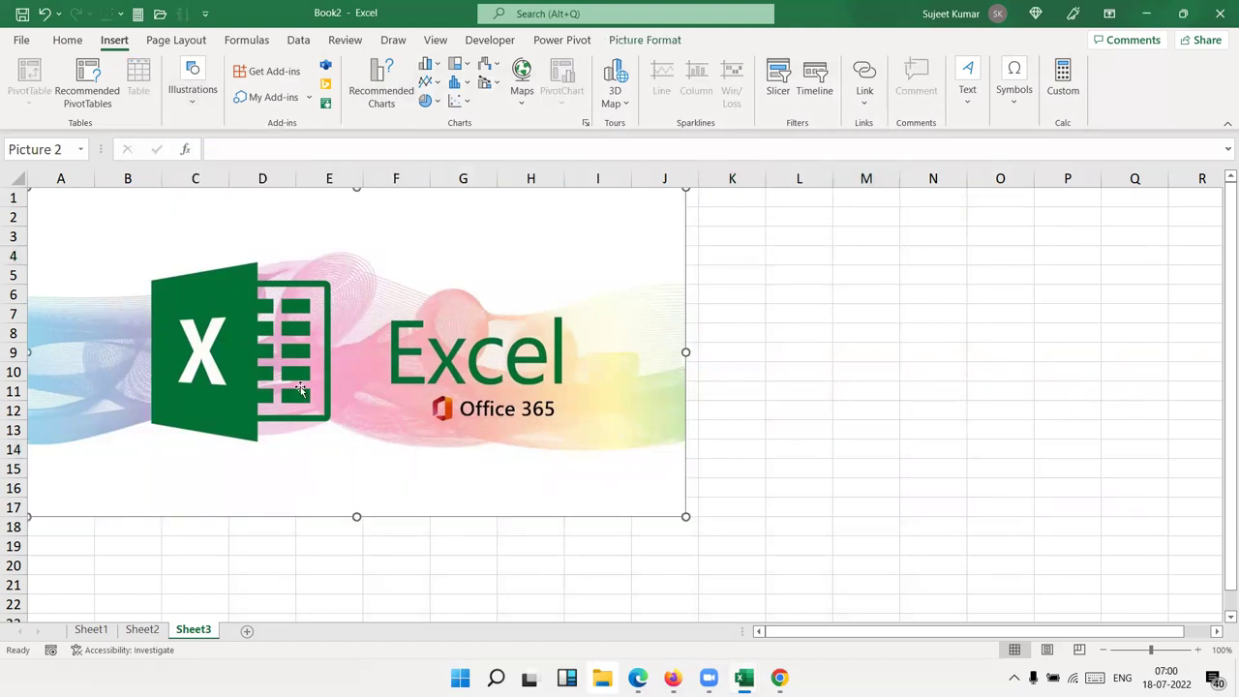
left_click(645, 39)
Remove the logo's white background, marking the logo, text and swirl as areas to keep.
left_click(33, 96)
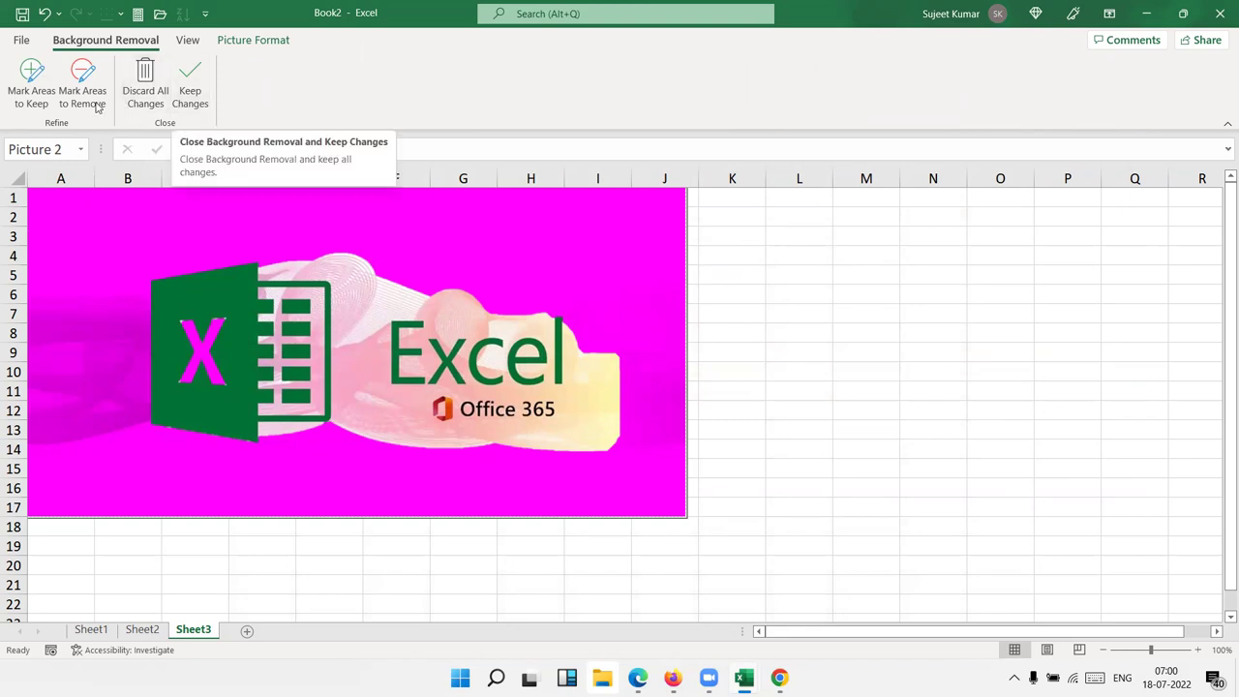
left_click(36, 96)
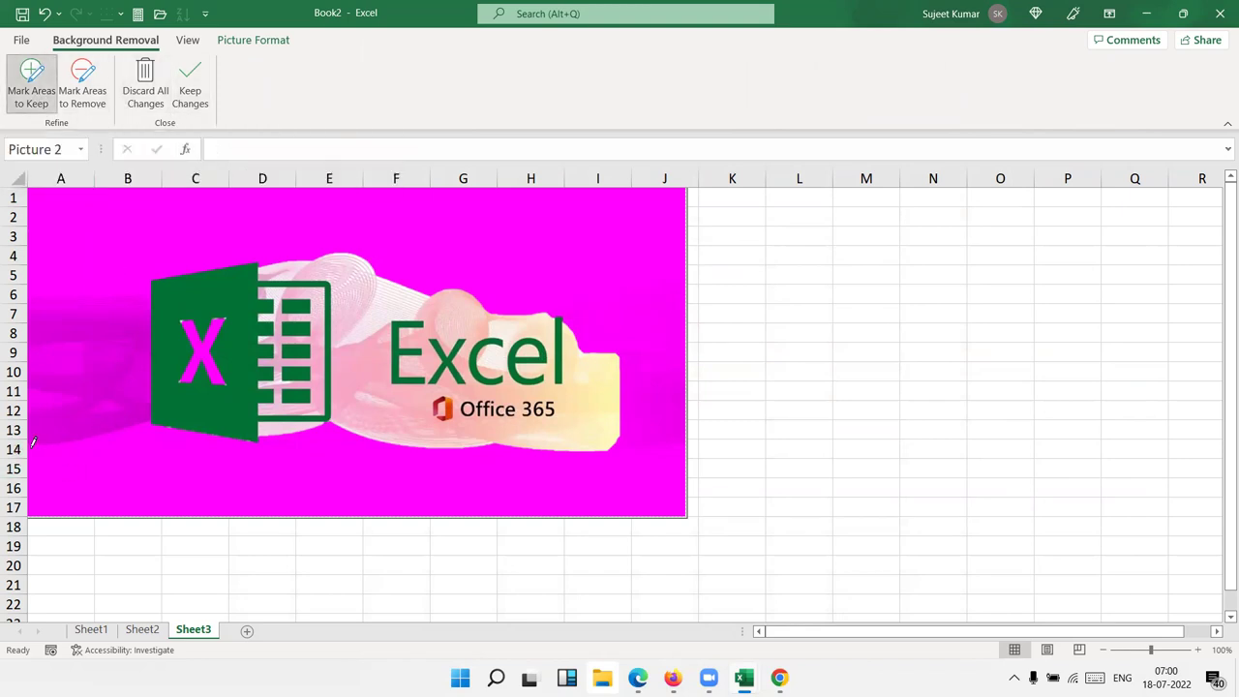
mouse_move(33, 441)
left_mouse_down()
mouse_move(604, 446)
mouse_move(168, 232)
mouse_move(66, 320)
mouse_move(44, 426)
left_mouse_up()
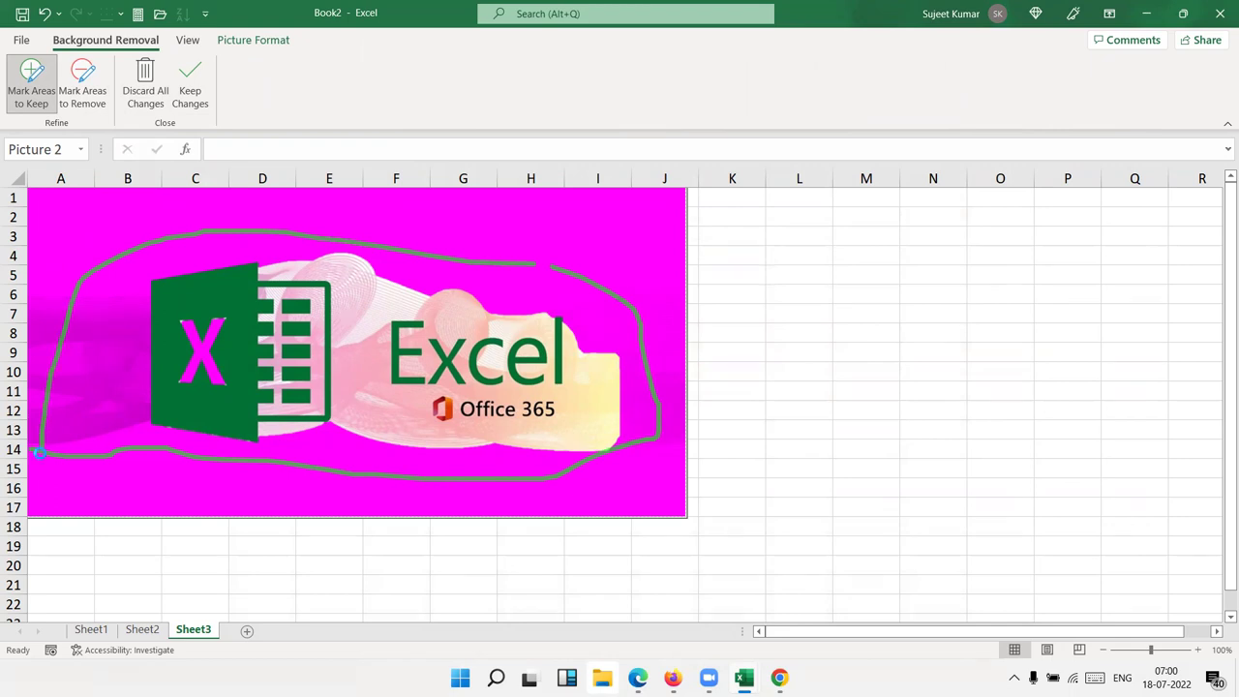
left_click_drag(39, 452, 43, 445)
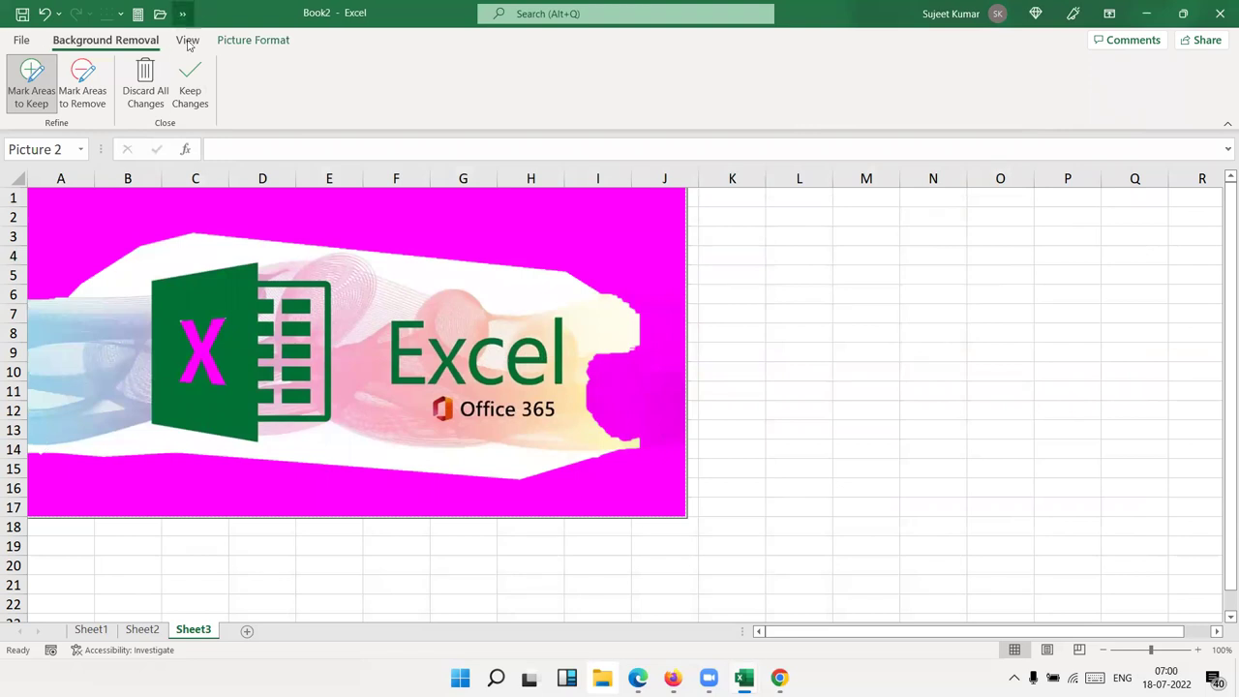
left_click(188, 102)
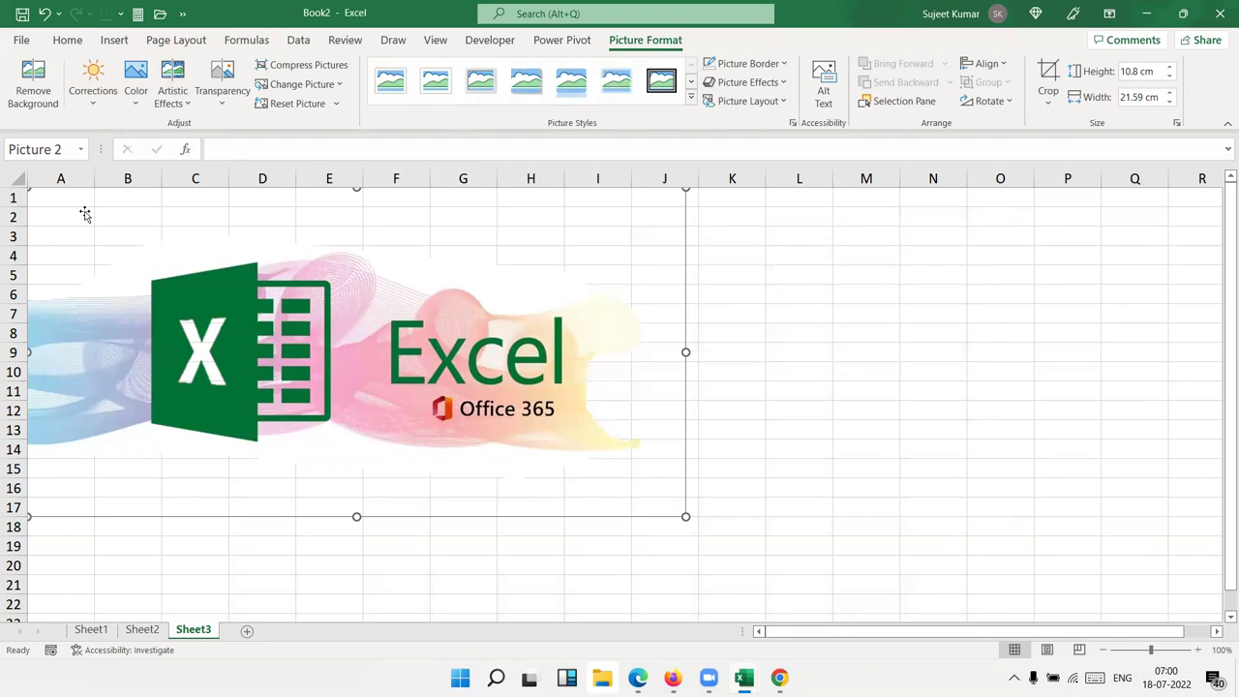
left_click(89, 109)
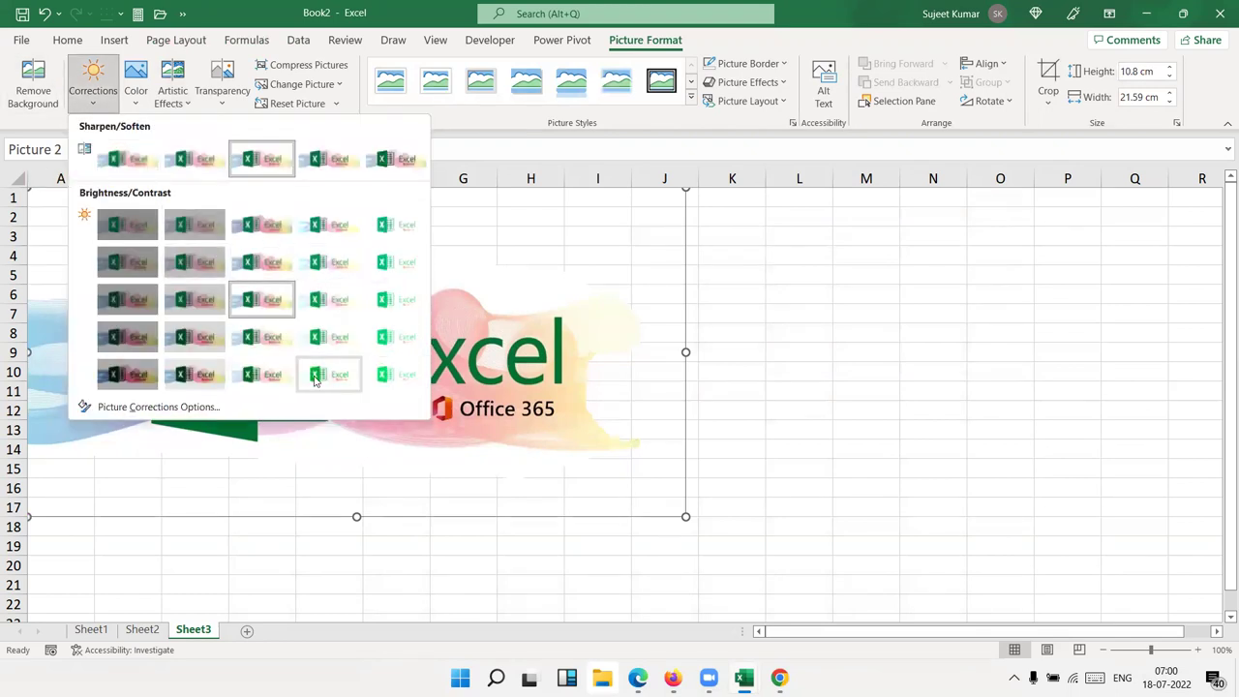
left_click(665, 374)
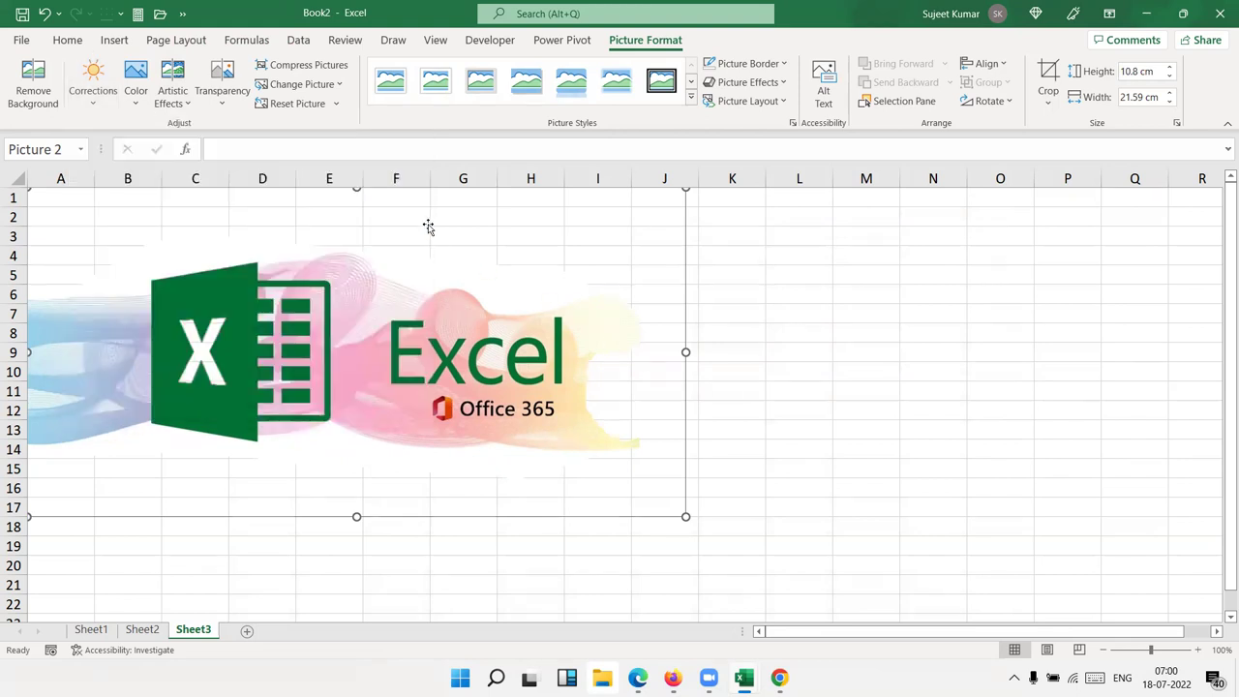
left_click(135, 90)
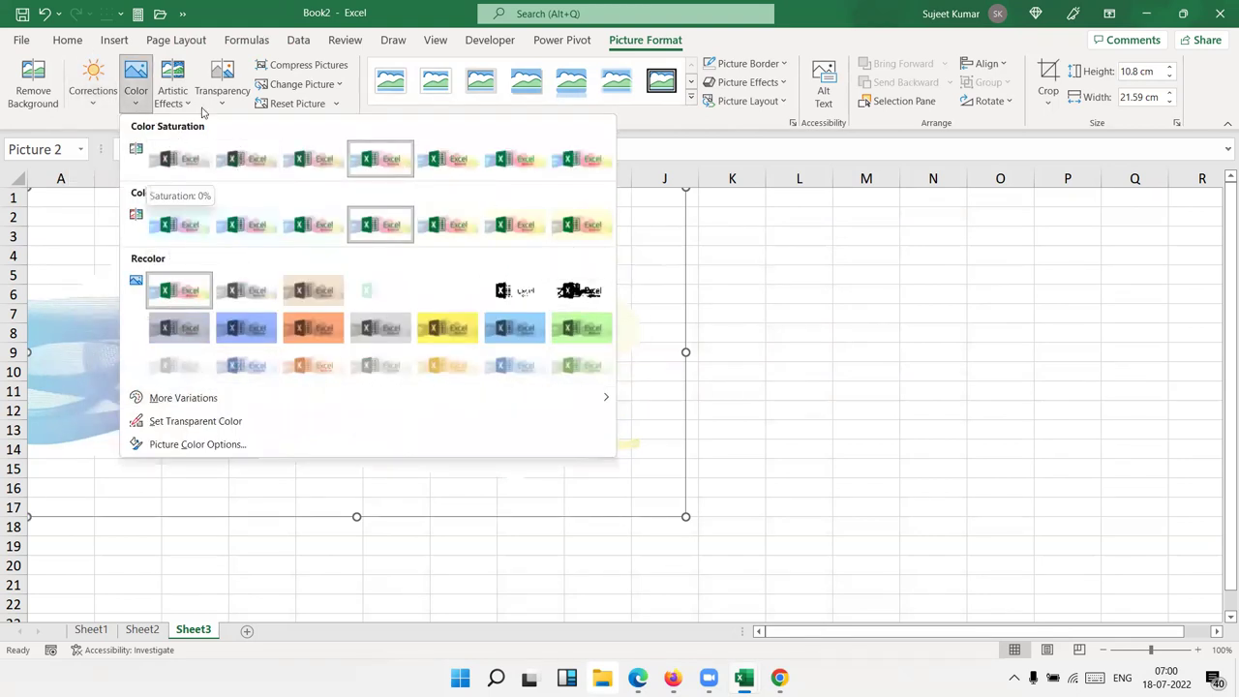
left_click(638, 478)
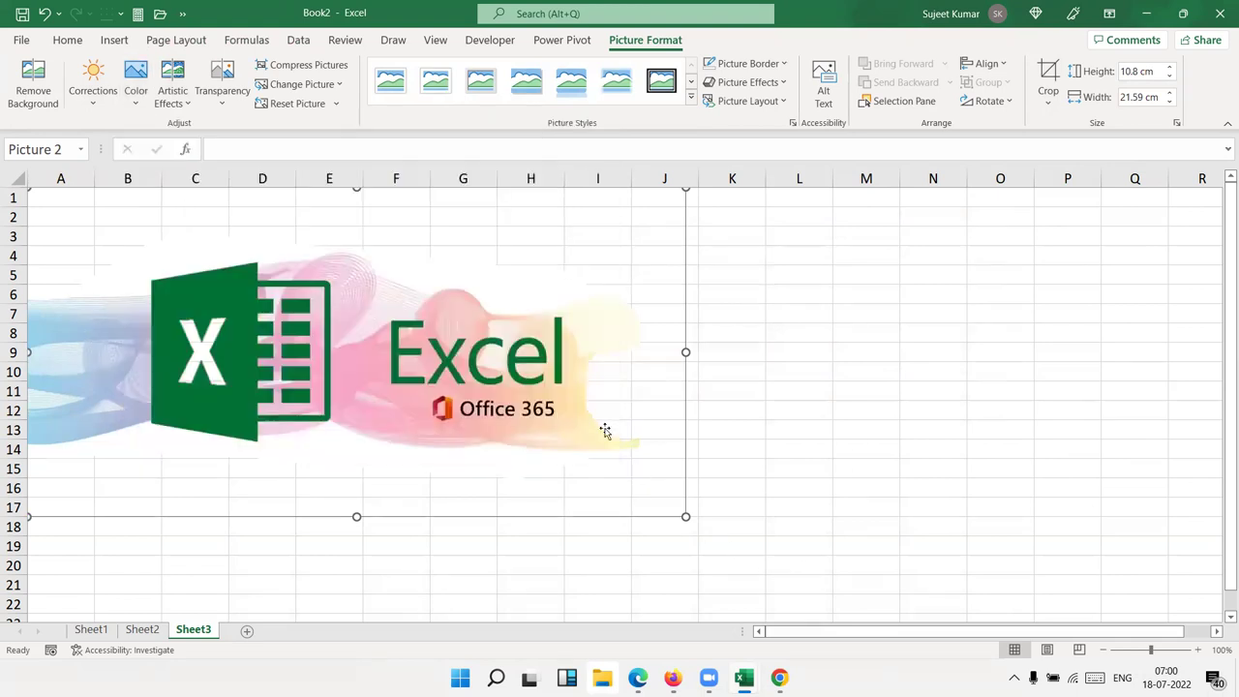
left_click(172, 88)
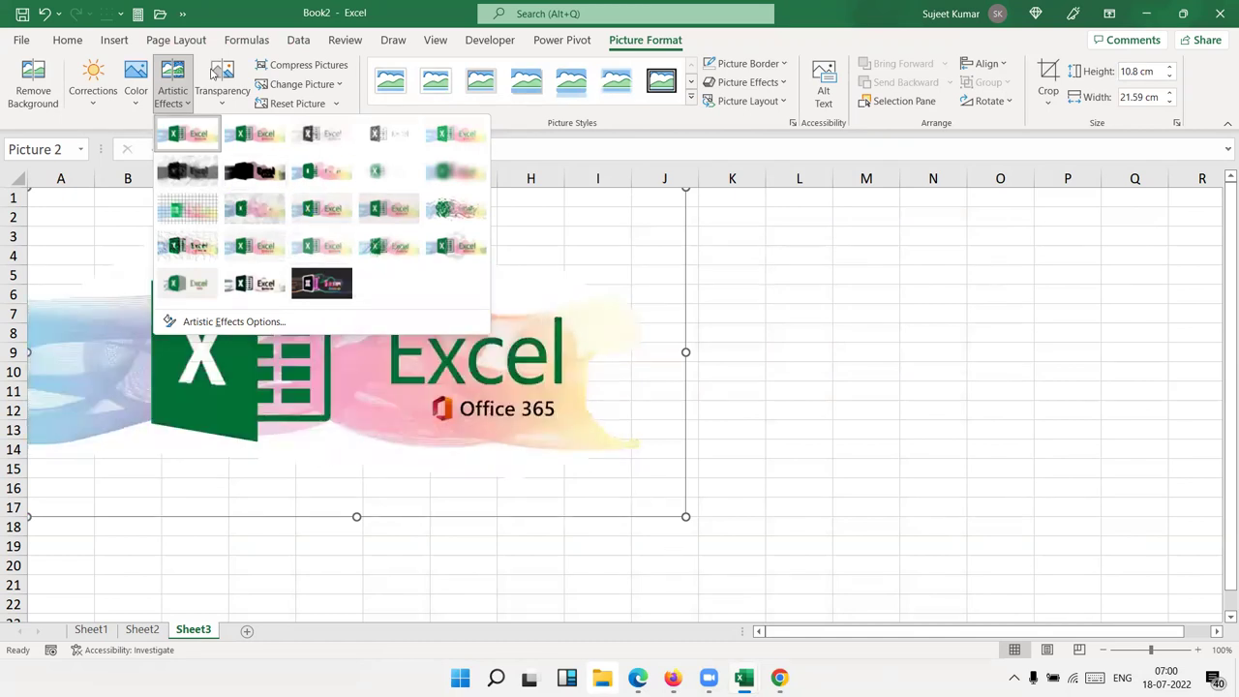
left_click(586, 335)
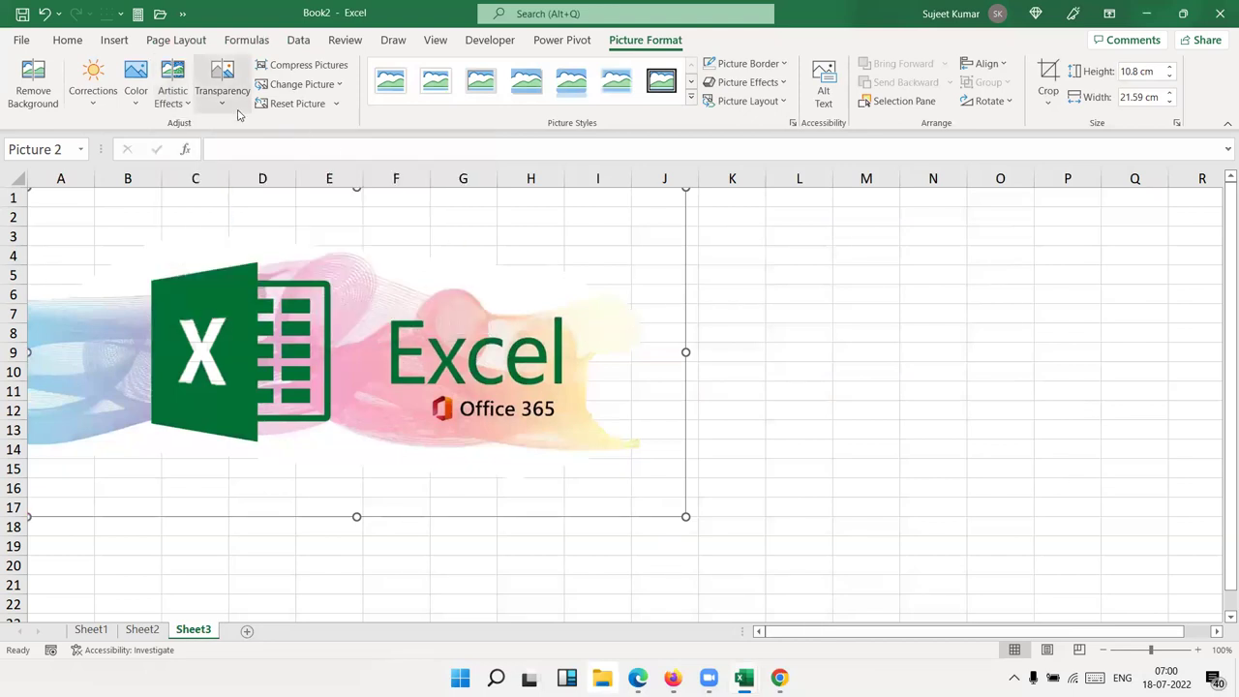
left_click(222, 85)
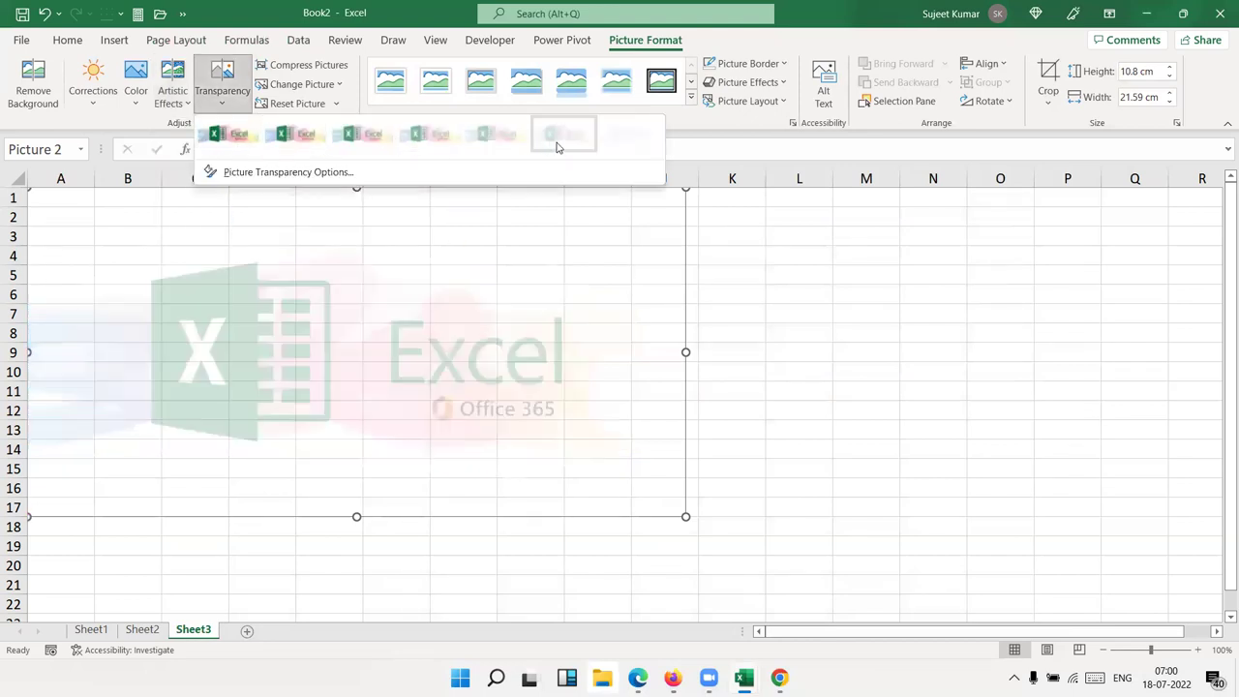
left_click(479, 387)
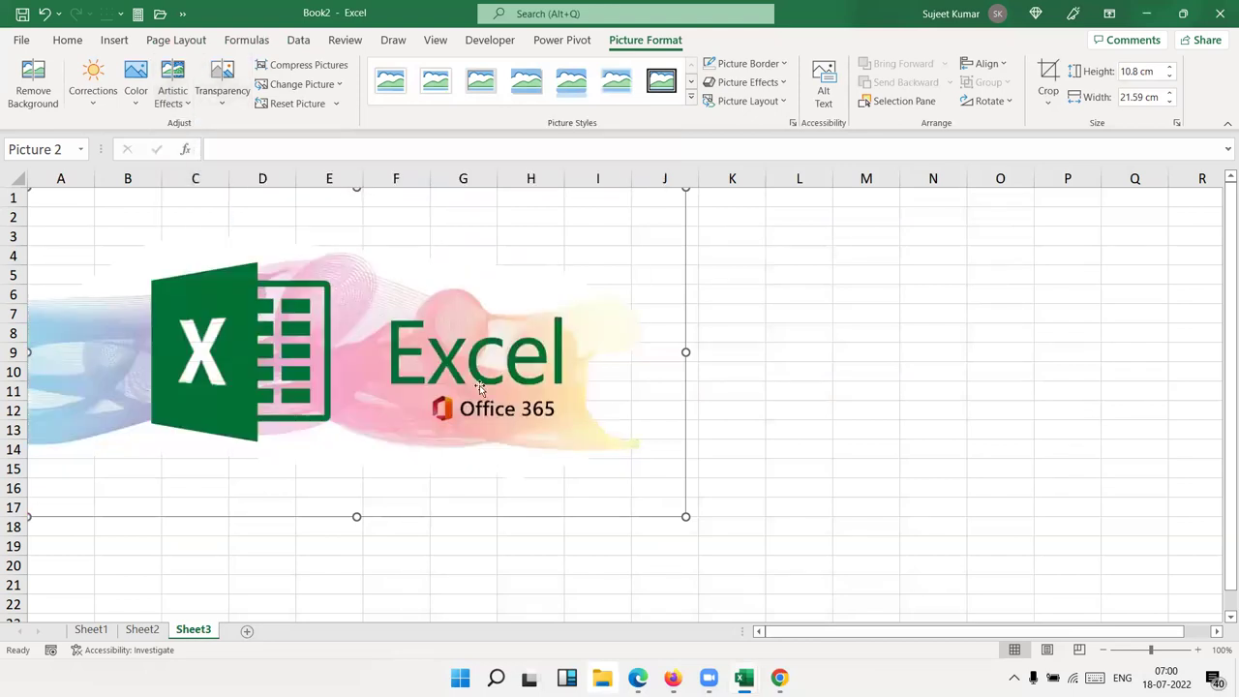
Compress the picture with default settings, then reset the logo to its original appearance.
left_click(320, 64)
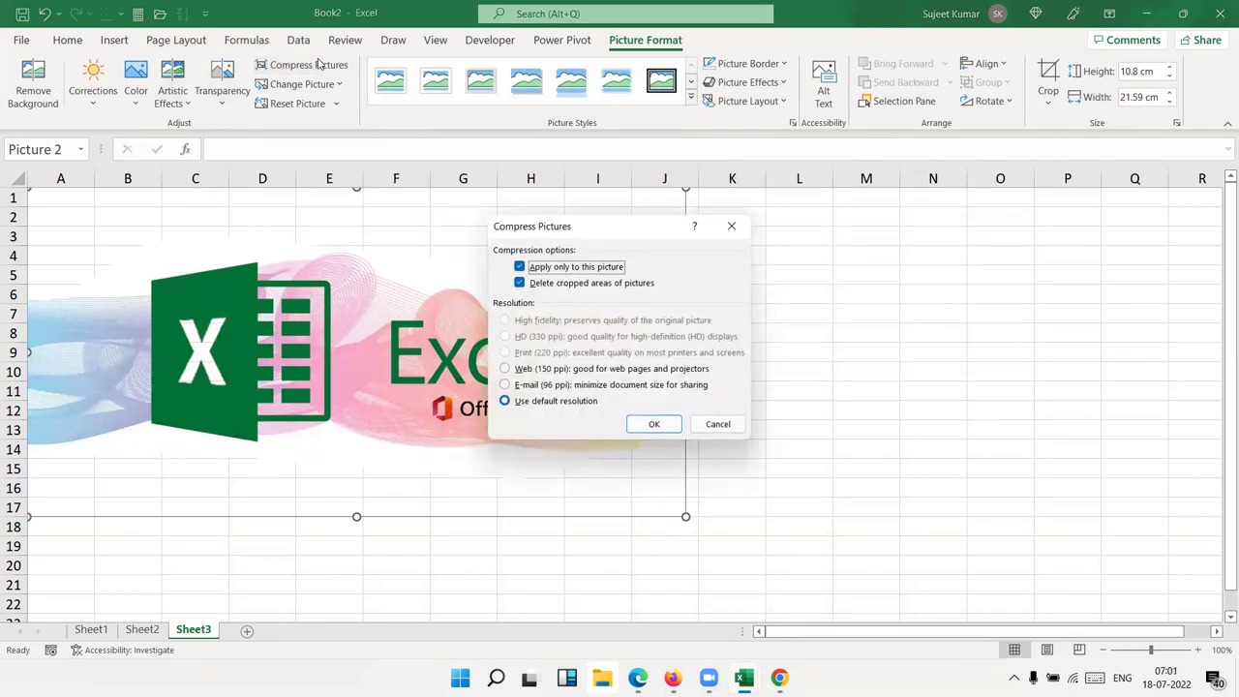
left_click(639, 423)
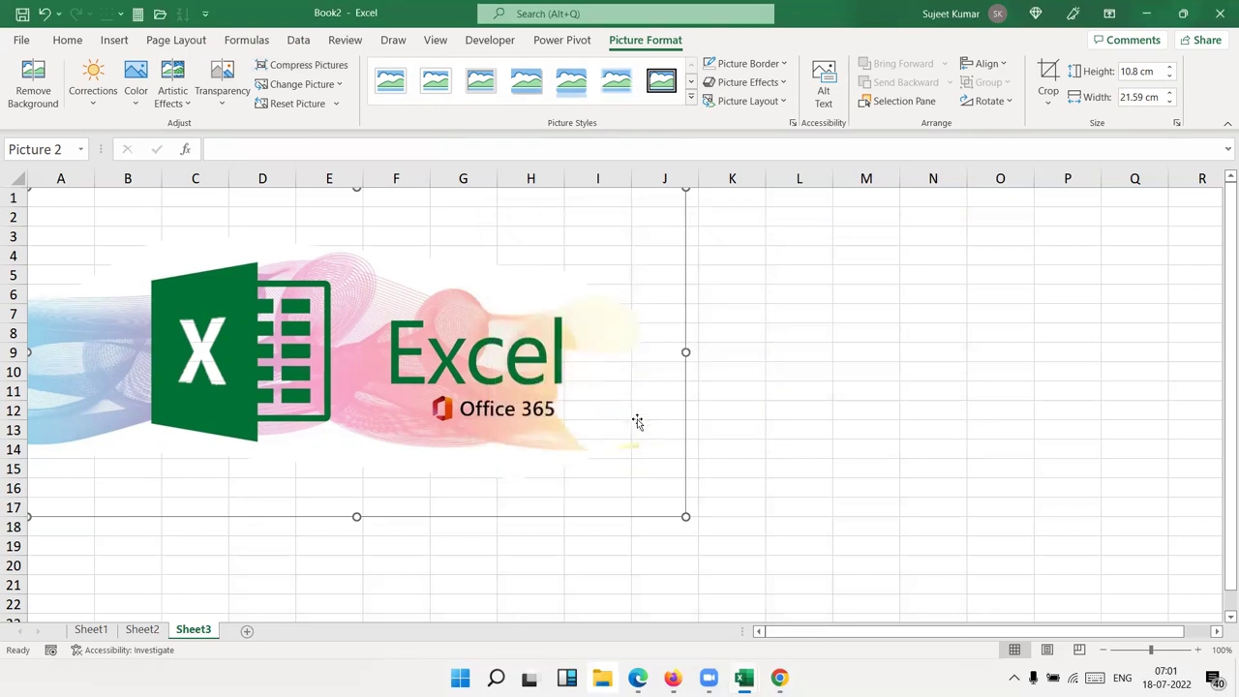
left_click(332, 87)
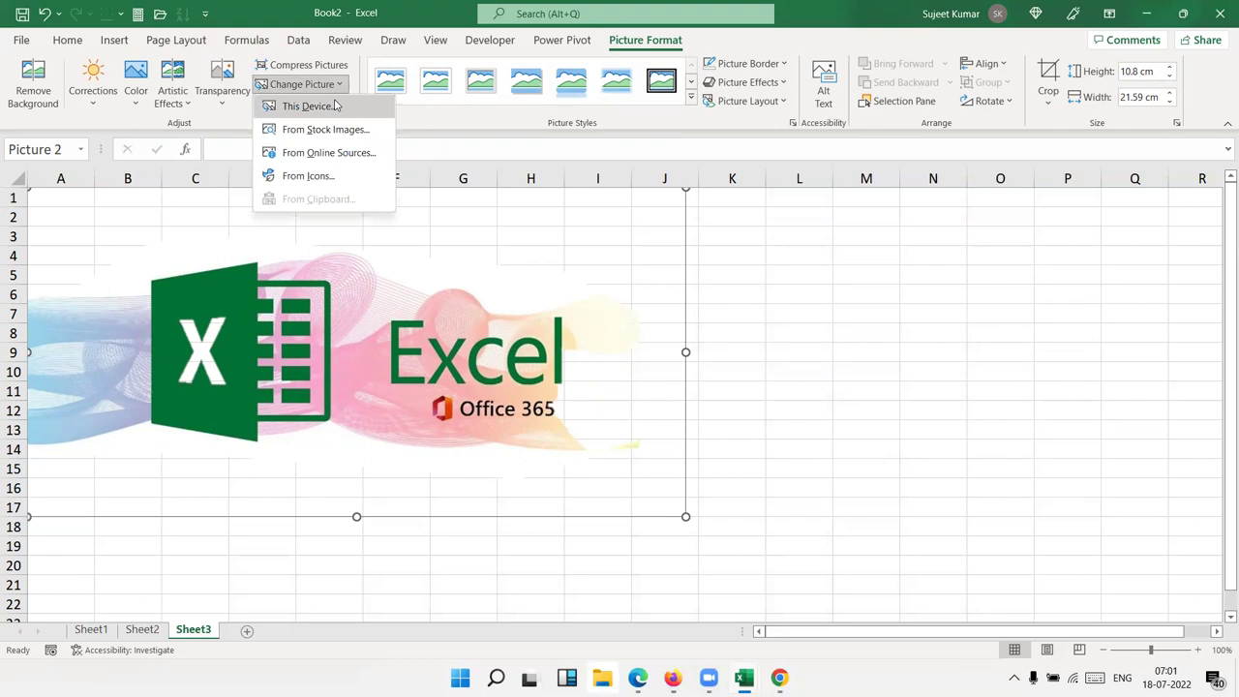
left_click(384, 370)
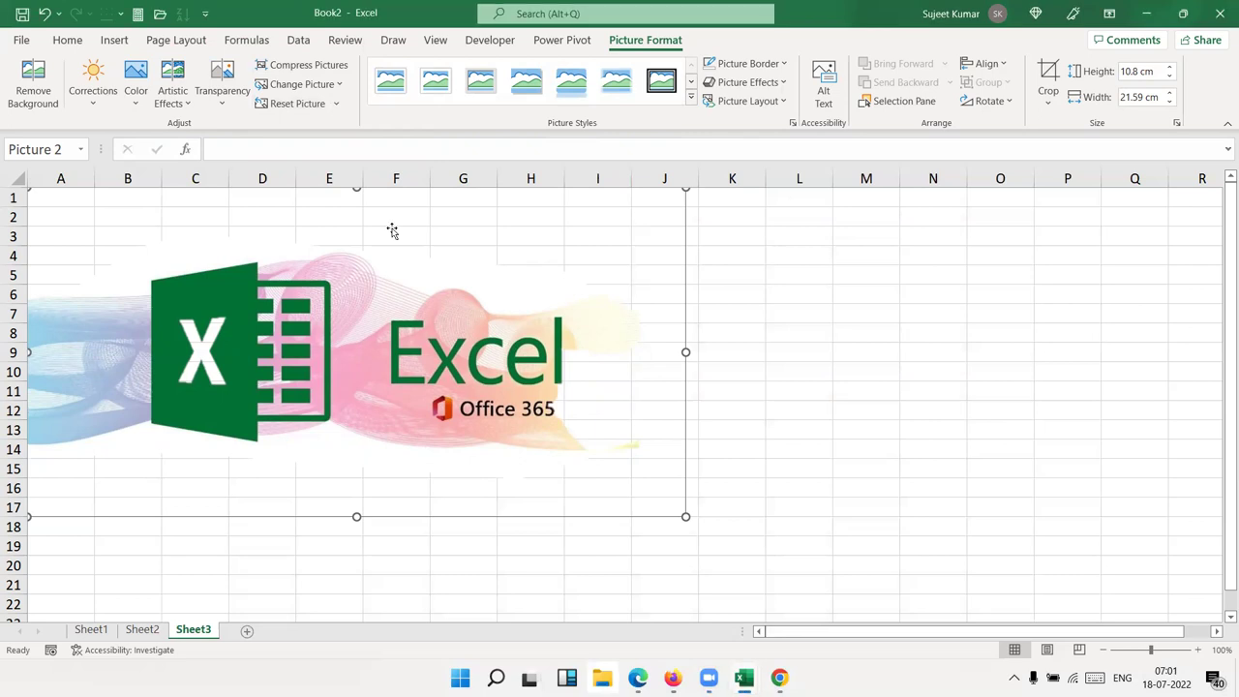
left_click(300, 107)
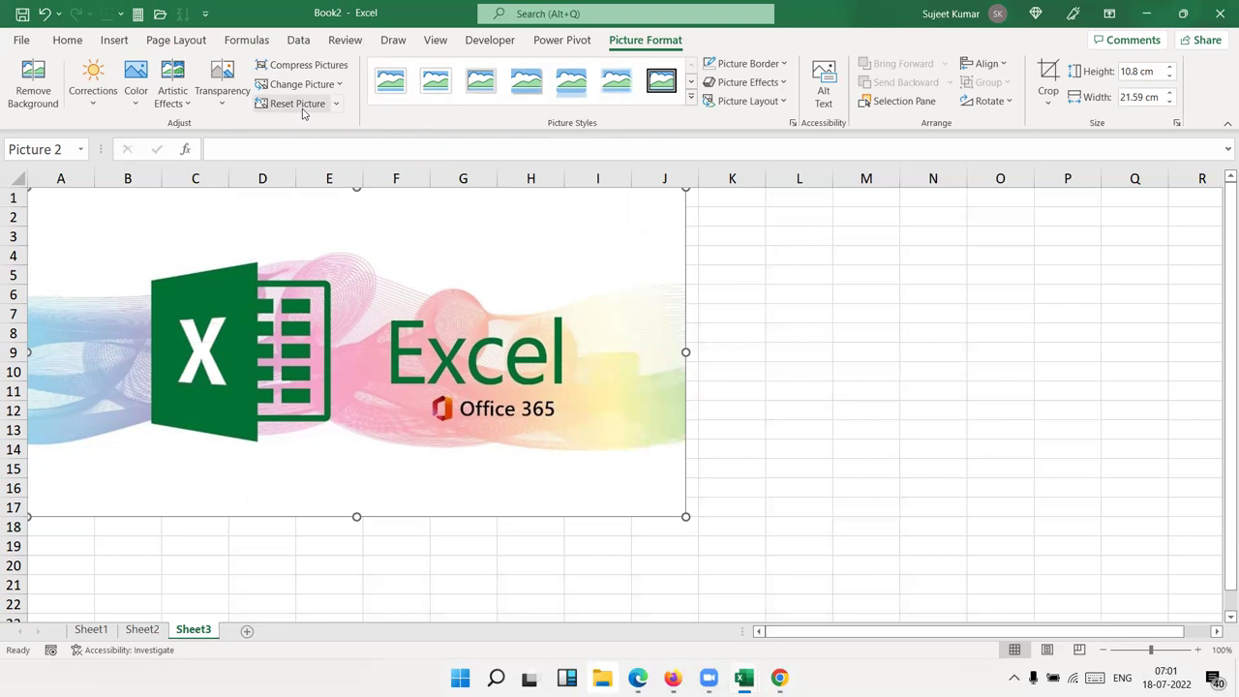
Move the logo right and down, browsing styles, border, effects and rotate options without applying any.
left_click_drag(395, 199, 475, 269)
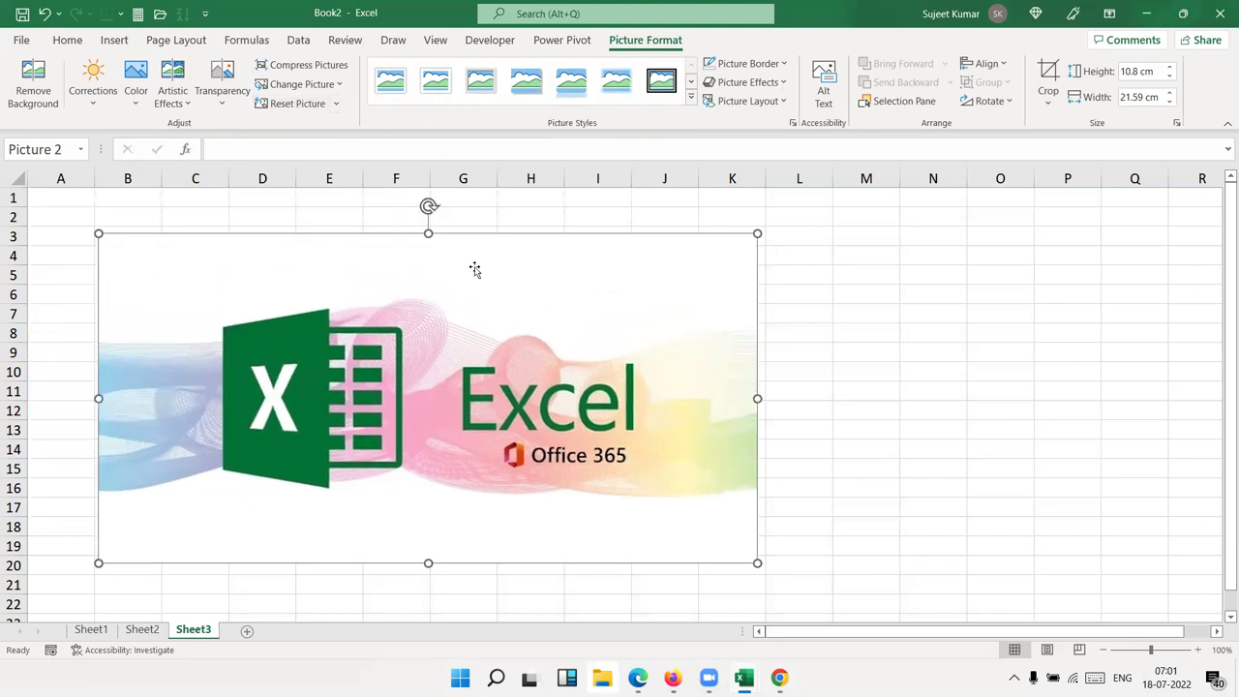
left_click(690, 97)
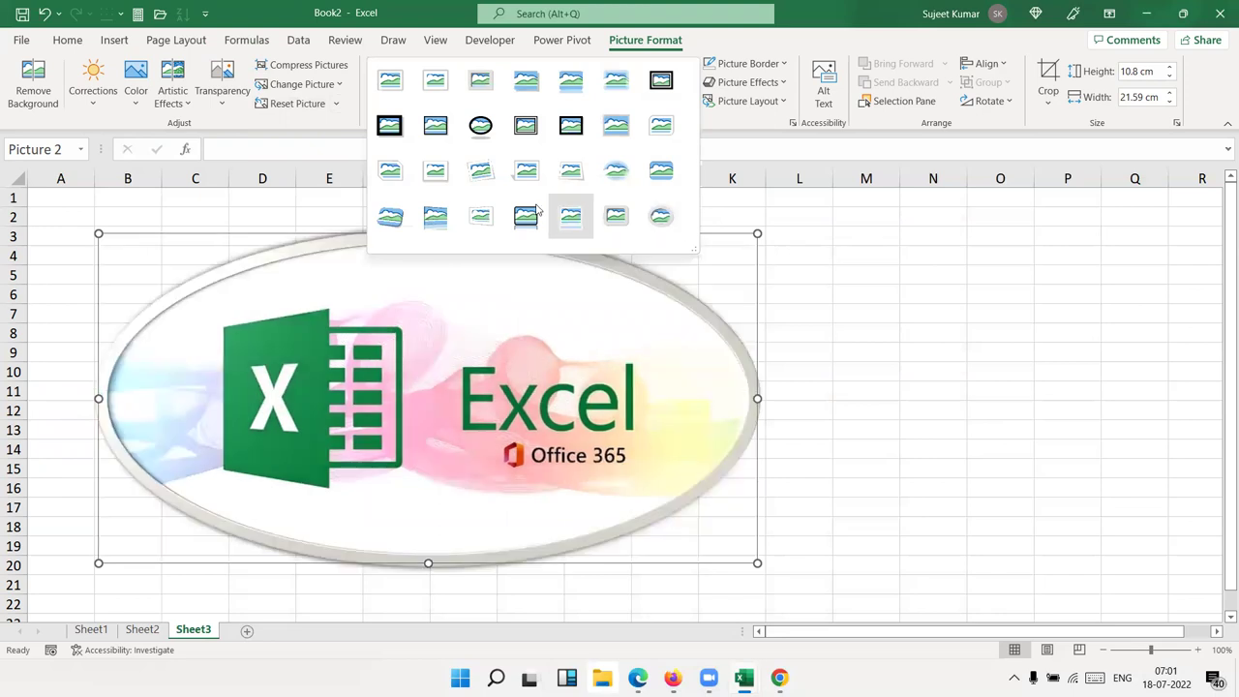
left_click(709, 254)
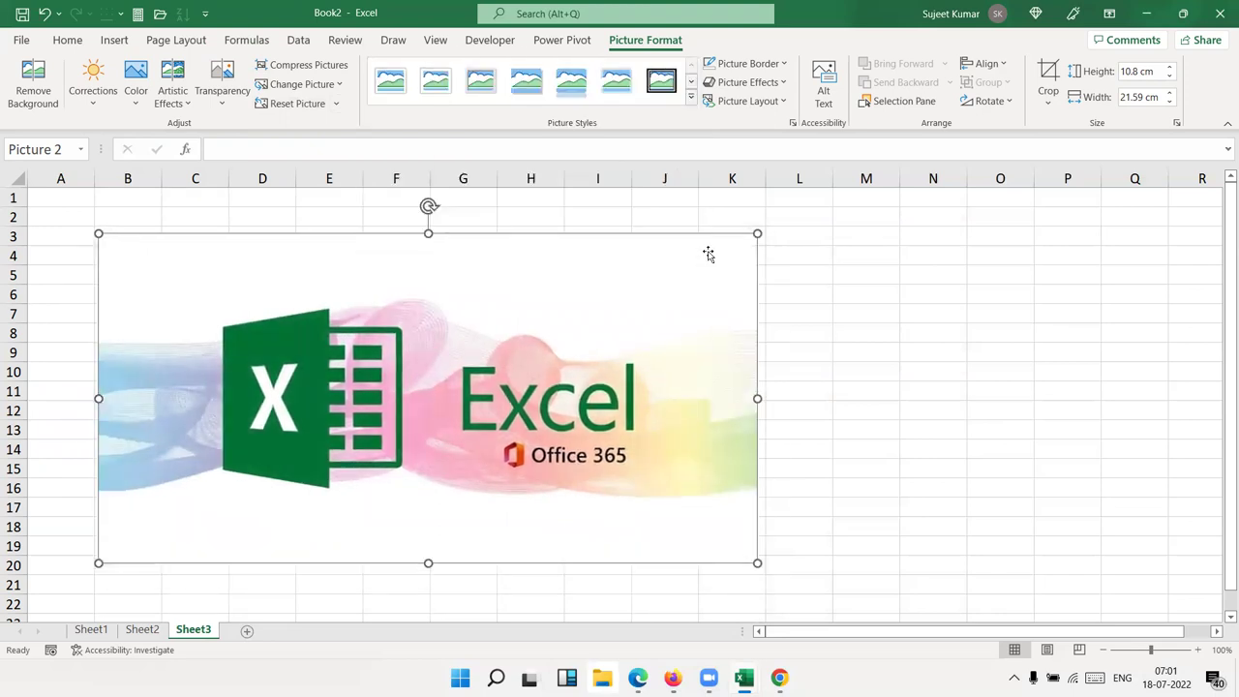
left_click(738, 62)
left_click(752, 46)
left_click(741, 83)
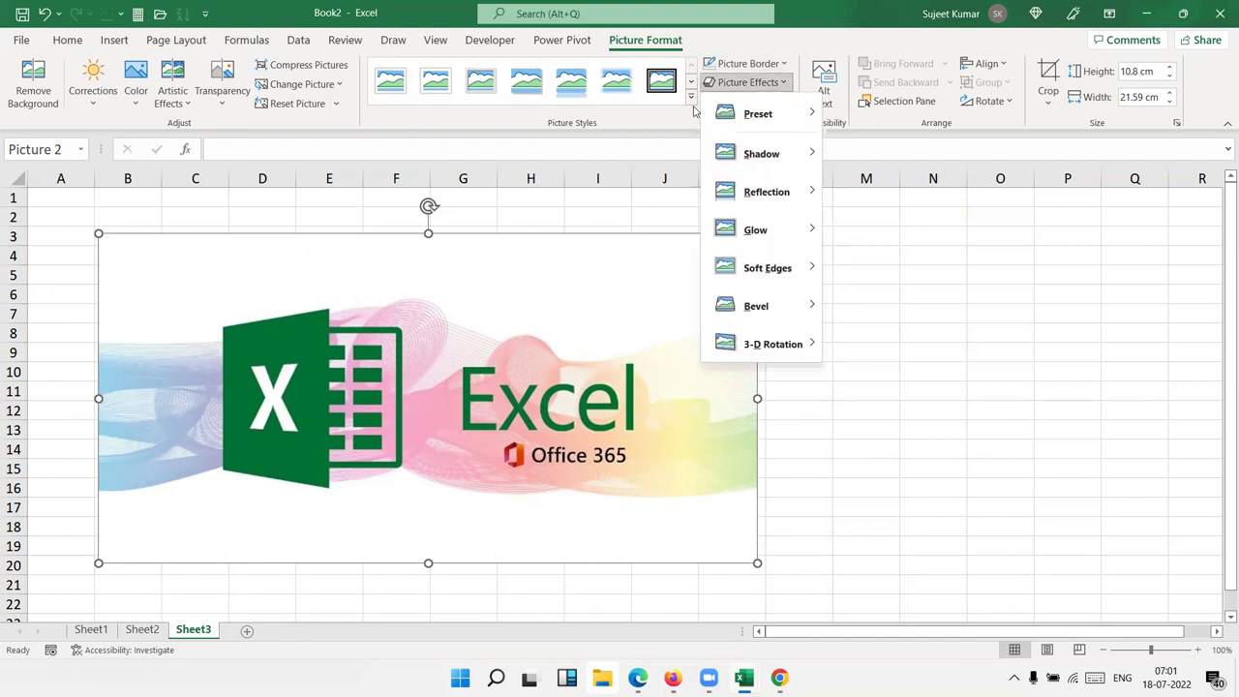
left_click(631, 151)
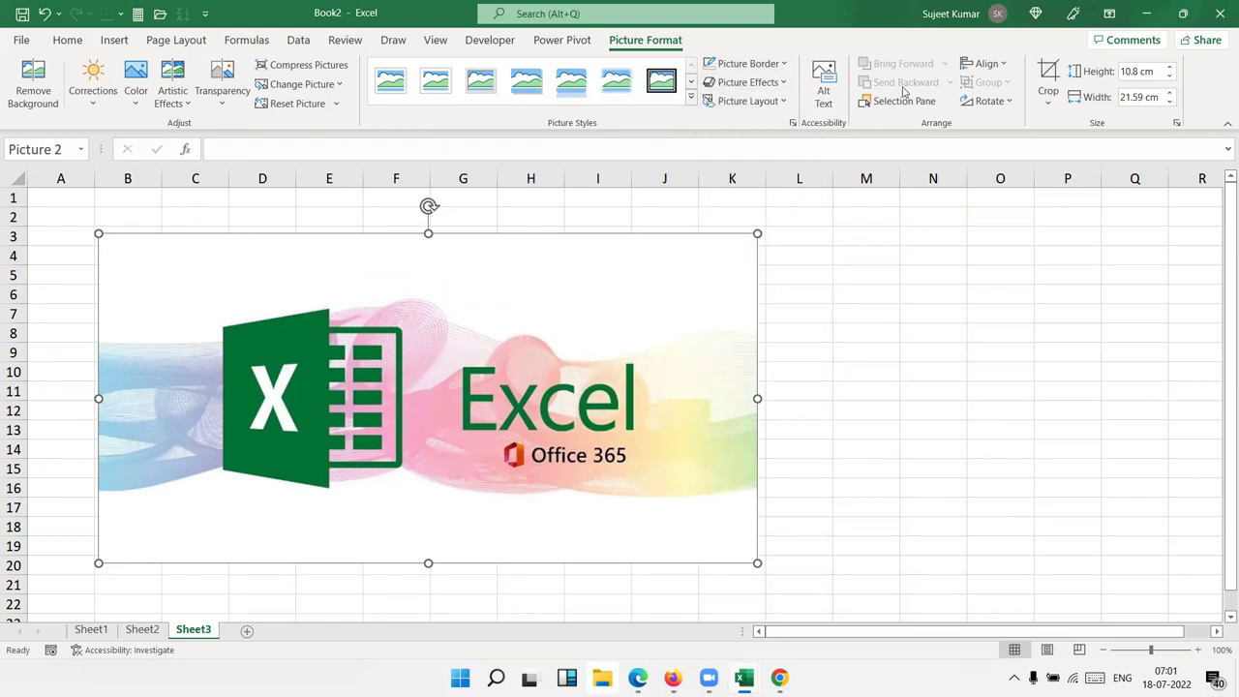
left_click(997, 101)
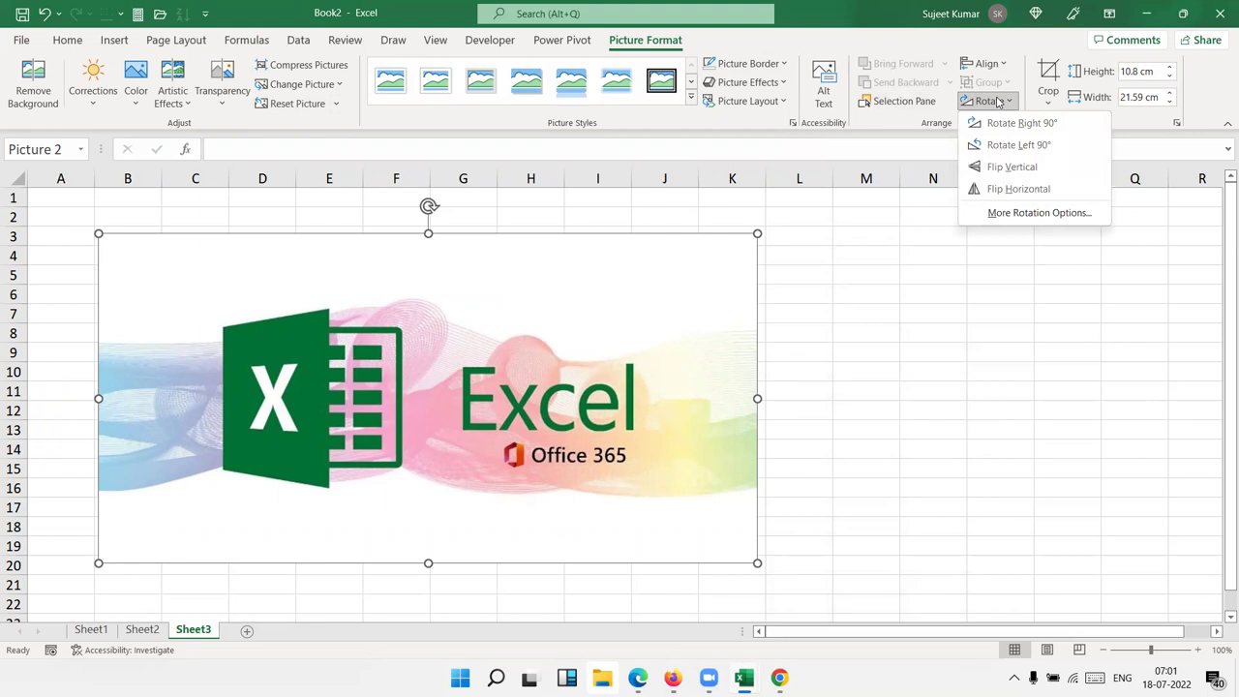
Hide and unhide Picture 2 in the Selection Pane, then reselect the logo picture.
left_click(885, 102)
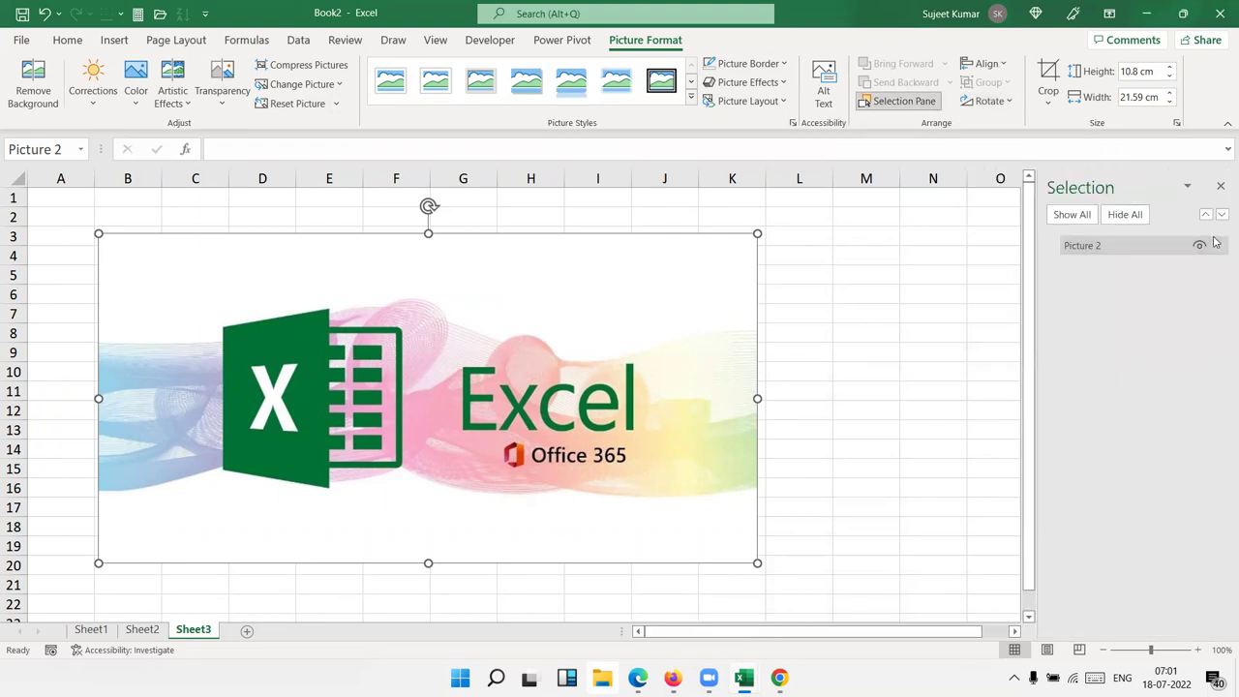
left_click(1200, 246)
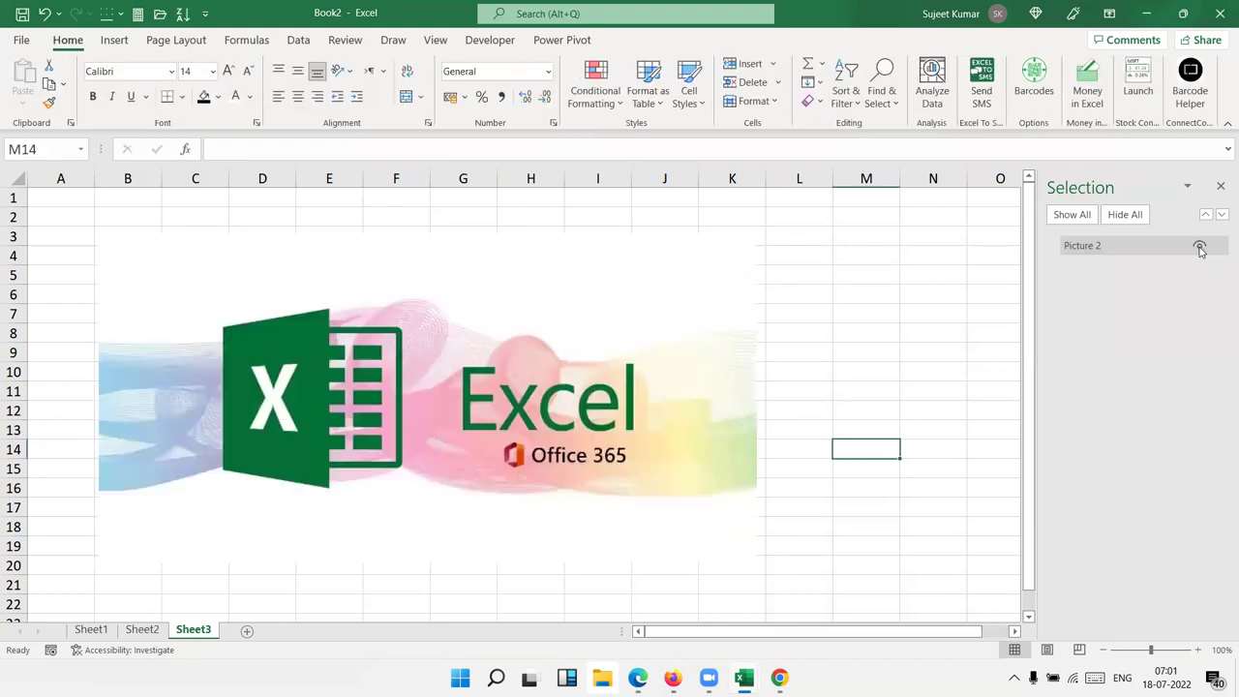
left_click(1200, 247)
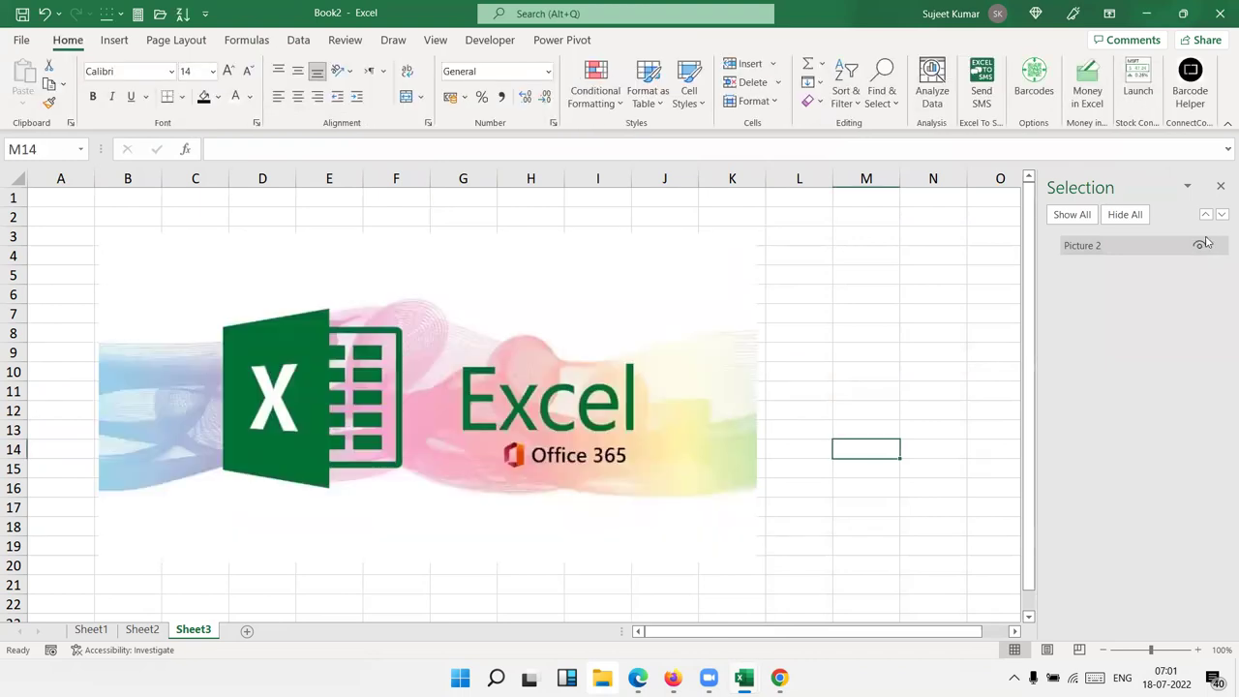
left_click(1220, 185)
left_click(554, 39)
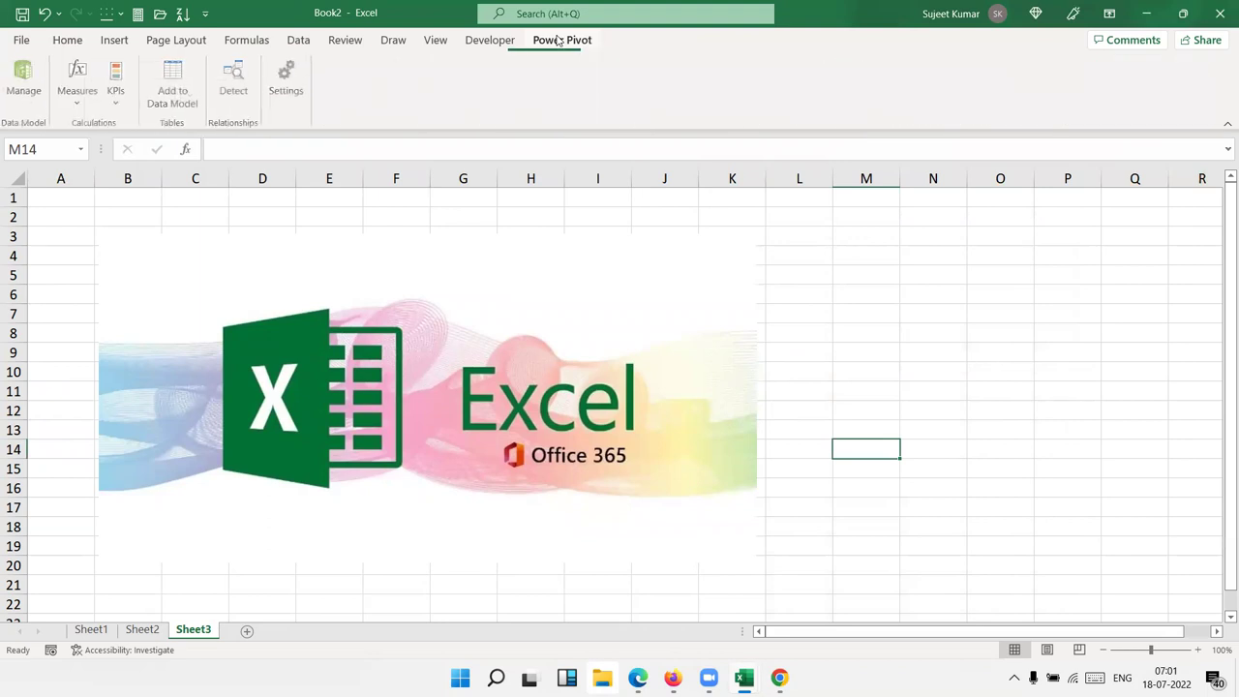
left_click(548, 291)
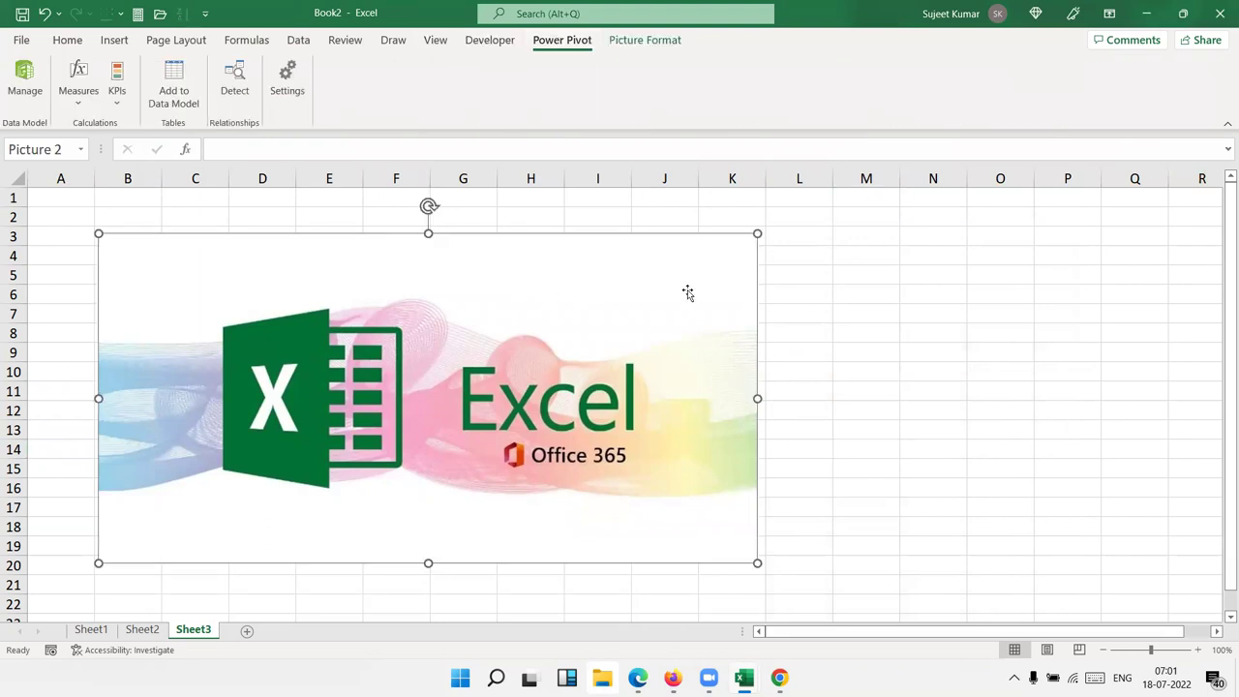
left_click(626, 41)
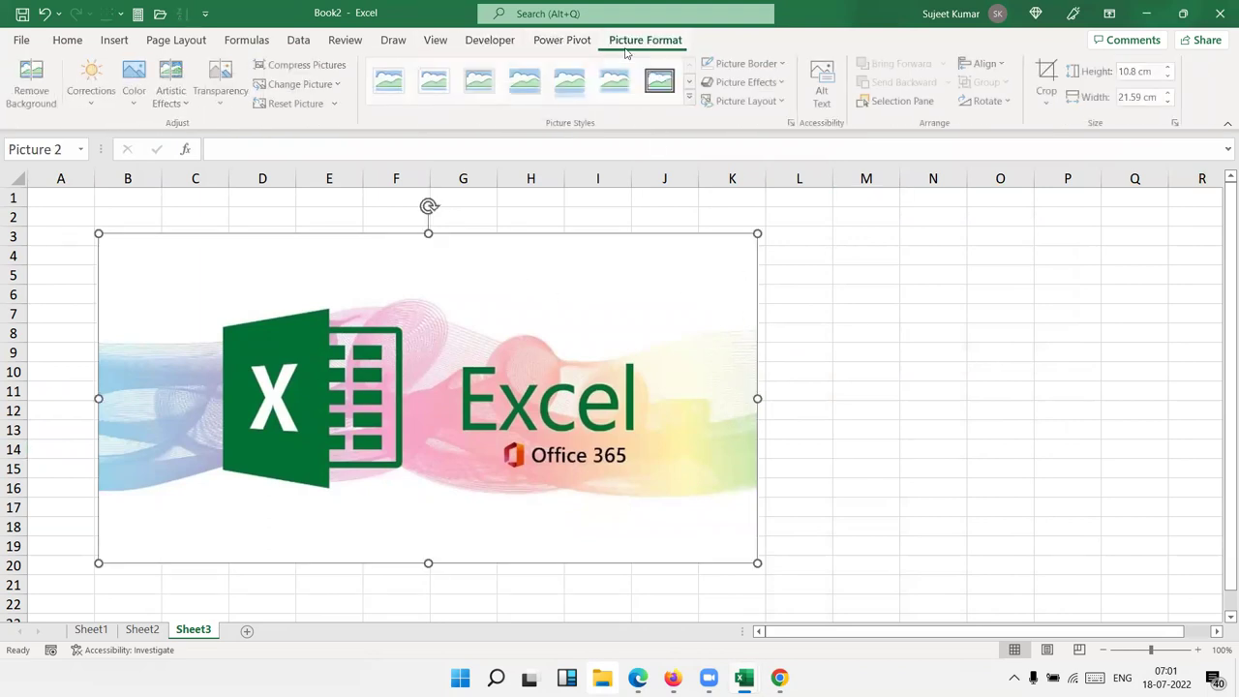
Delete the logo picture and draw a blue rectangle from D3 to L14.
key("Delete")
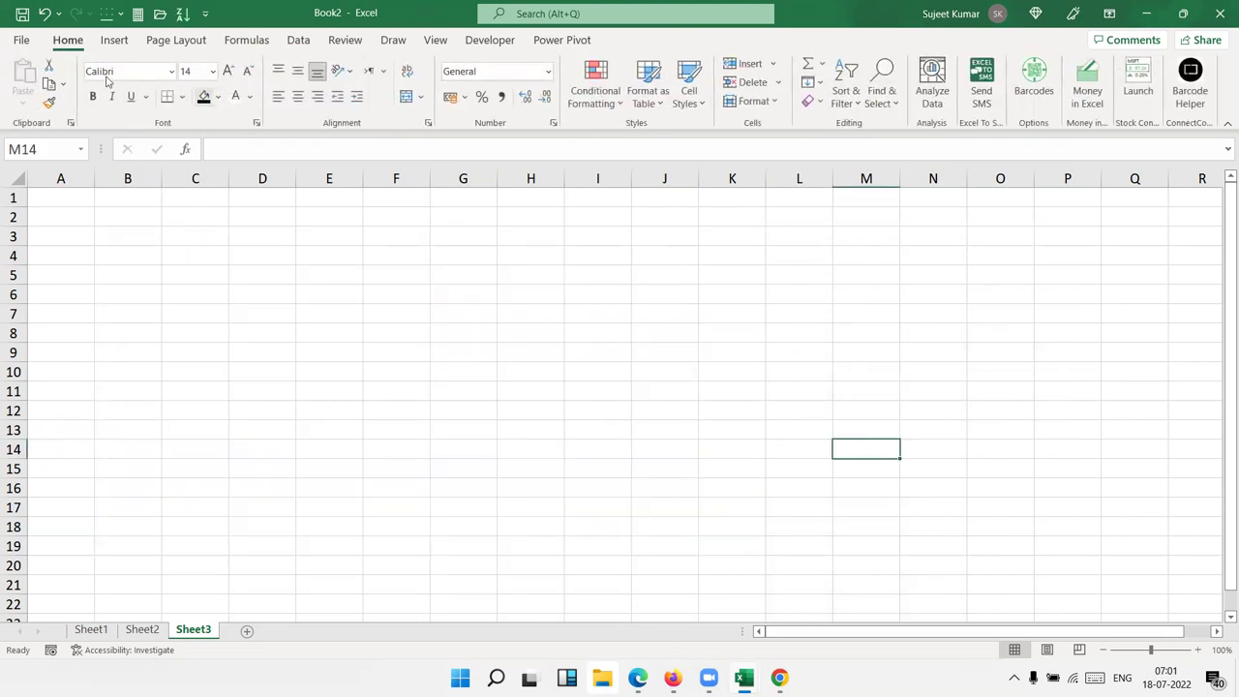
left_click(99, 43)
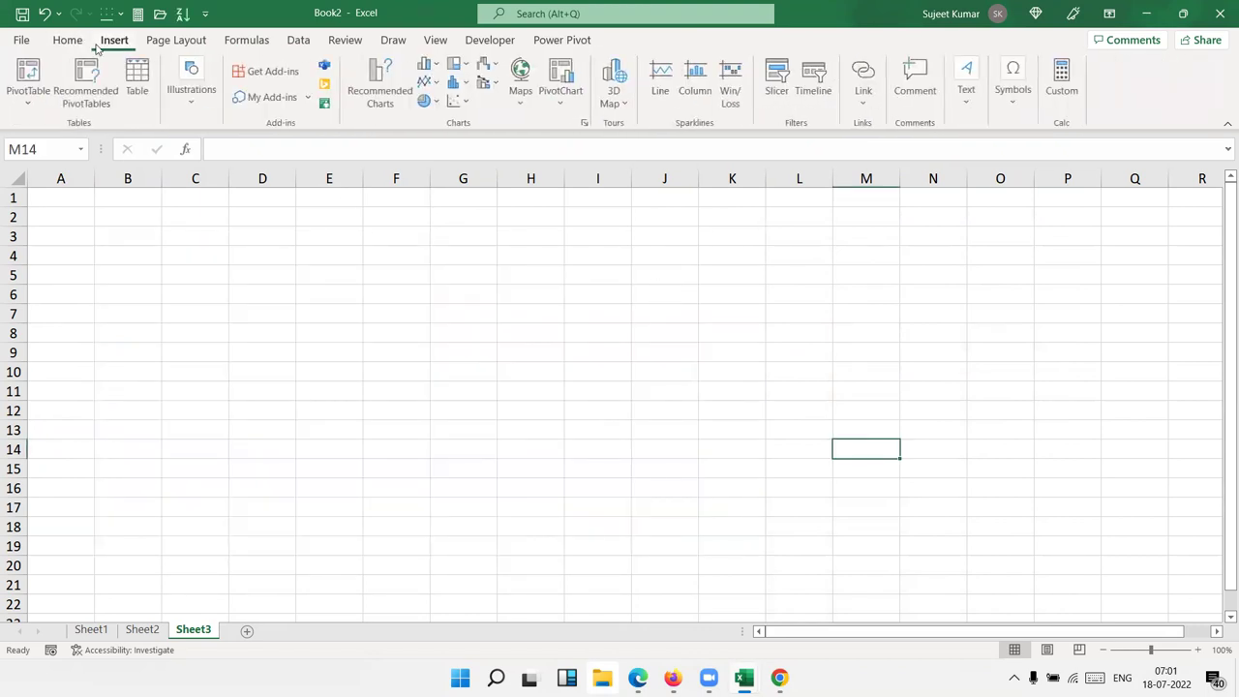
left_click(191, 89)
left_click(230, 184)
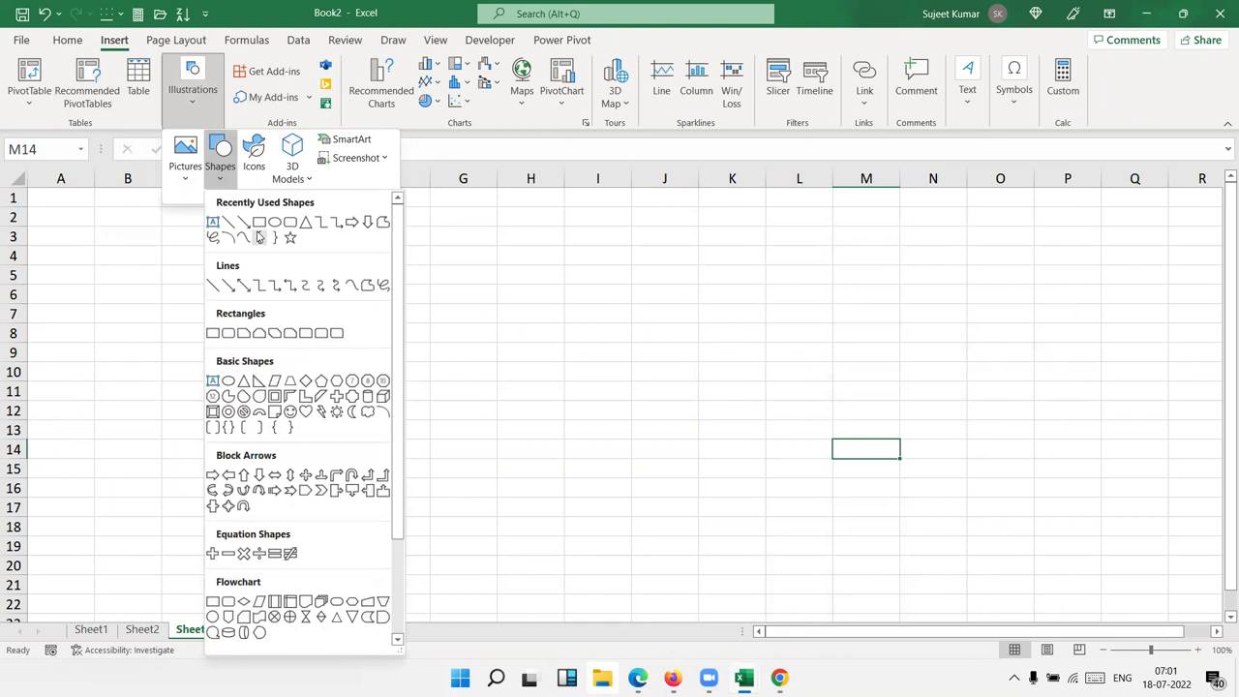
left_click(257, 227)
left_click_drag(254, 235, 806, 452)
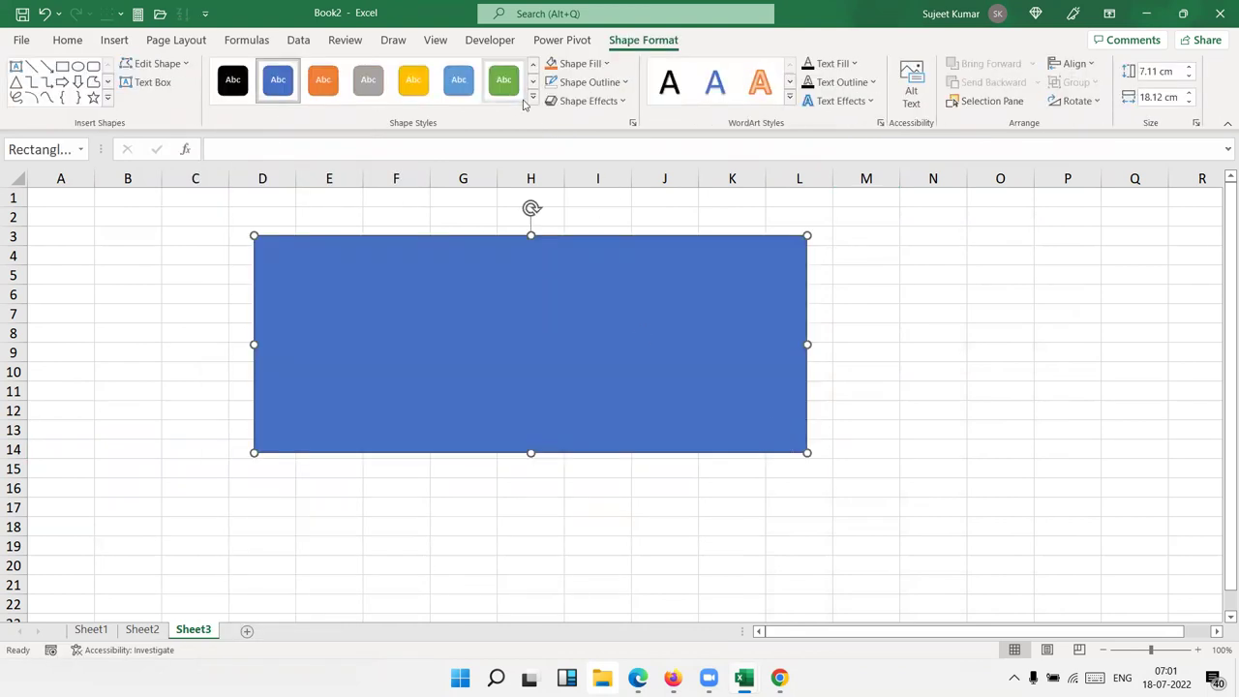
left_click(533, 97)
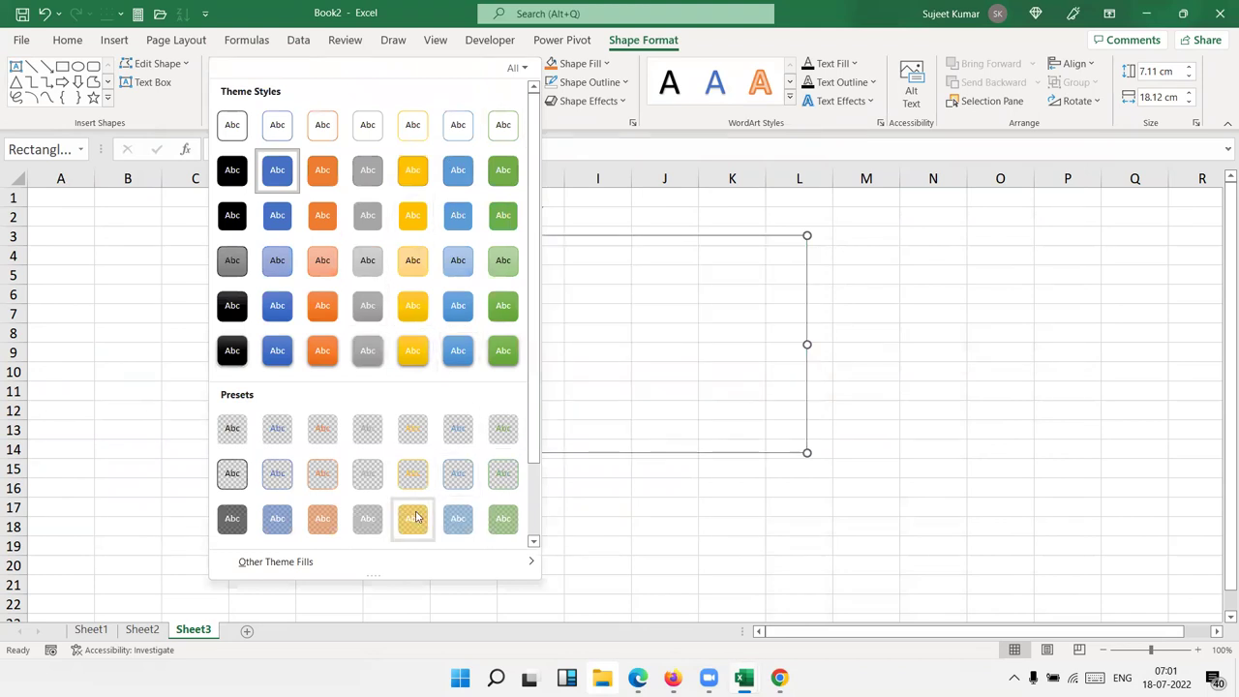
Browse the rectangle's fill, outline and effect options unchanged, then finish its text as 'The Excel School'.
left_click(597, 279)
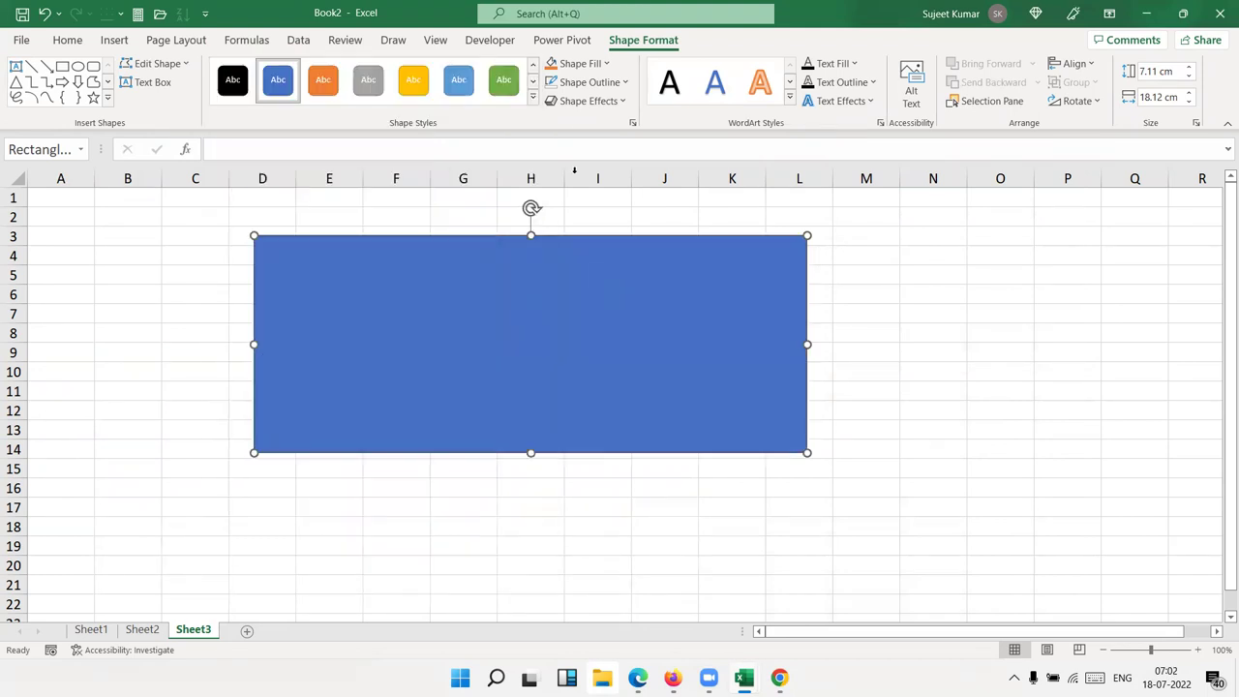
left_click(581, 64)
left_click(583, 66)
left_click(580, 83)
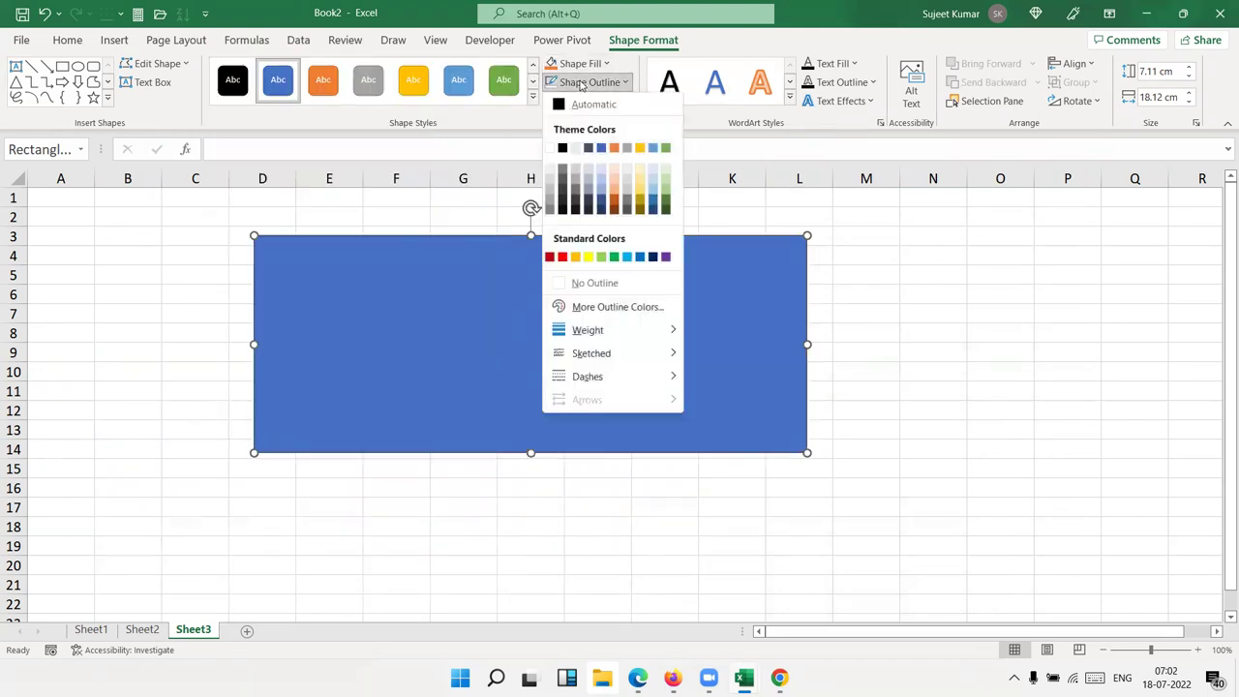
left_click(581, 83)
left_click(585, 101)
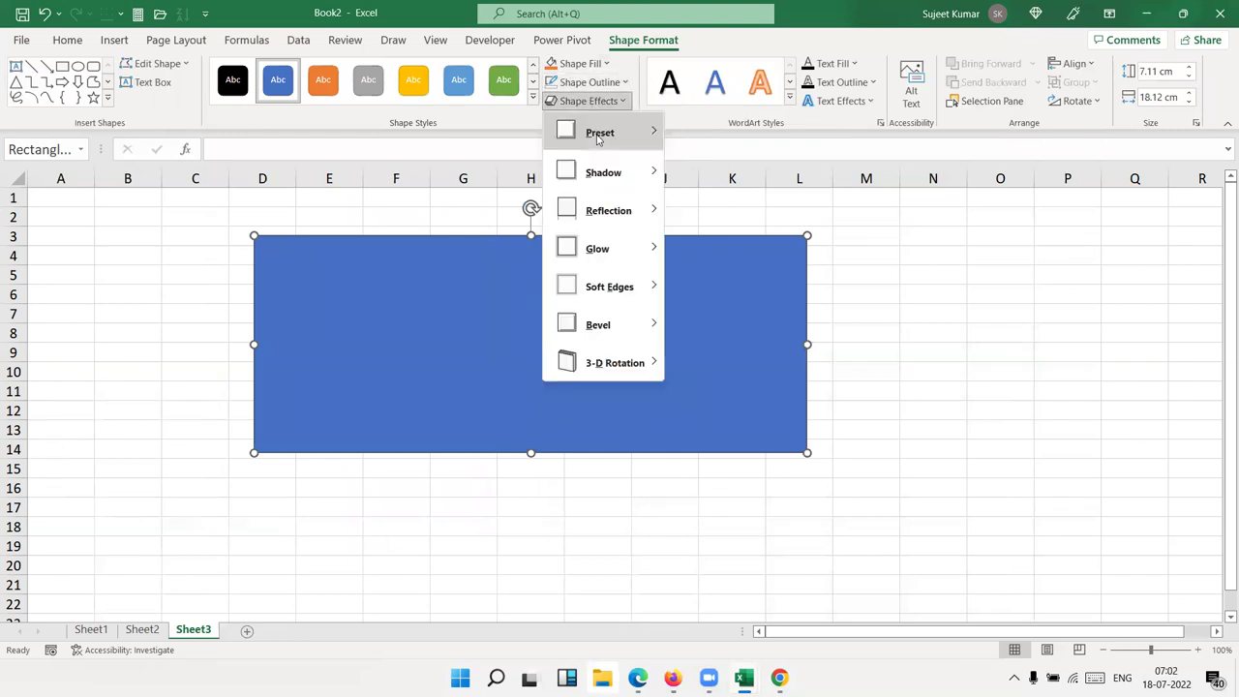
left_click(438, 341)
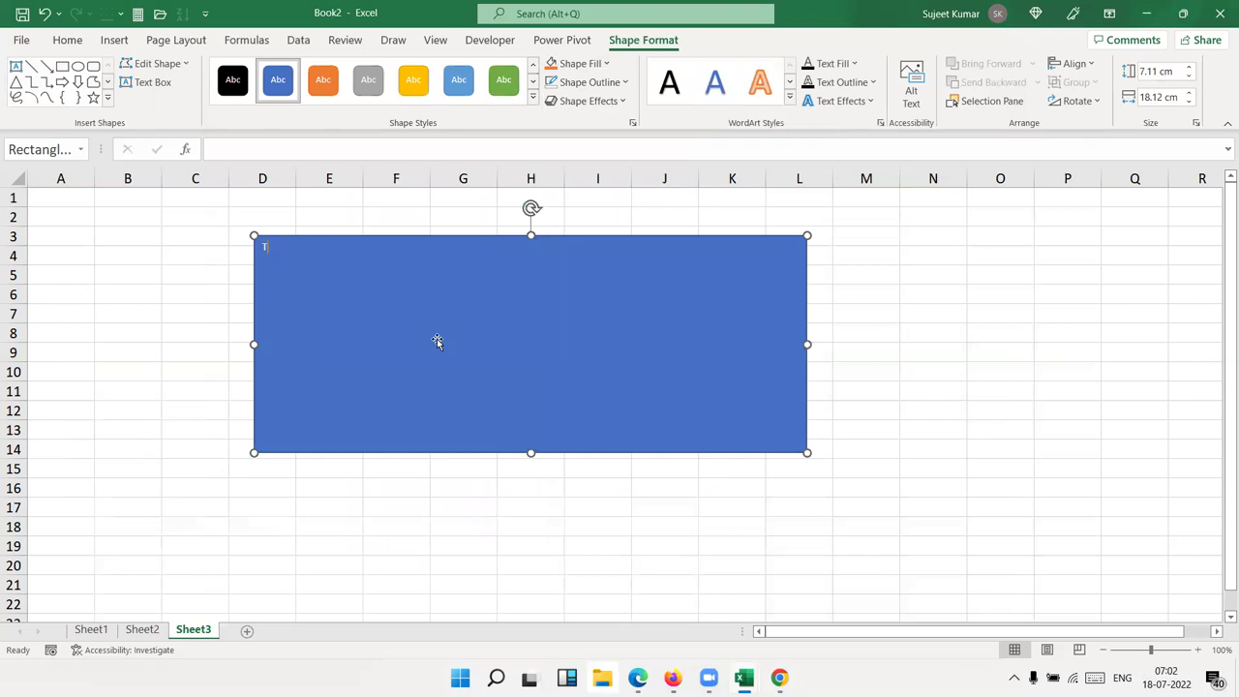
type("The Excelk")
key("BackSpace")
type("School")
Apply the orange outlined WordArt style to 'The Excel School' text.
left_click(789, 101)
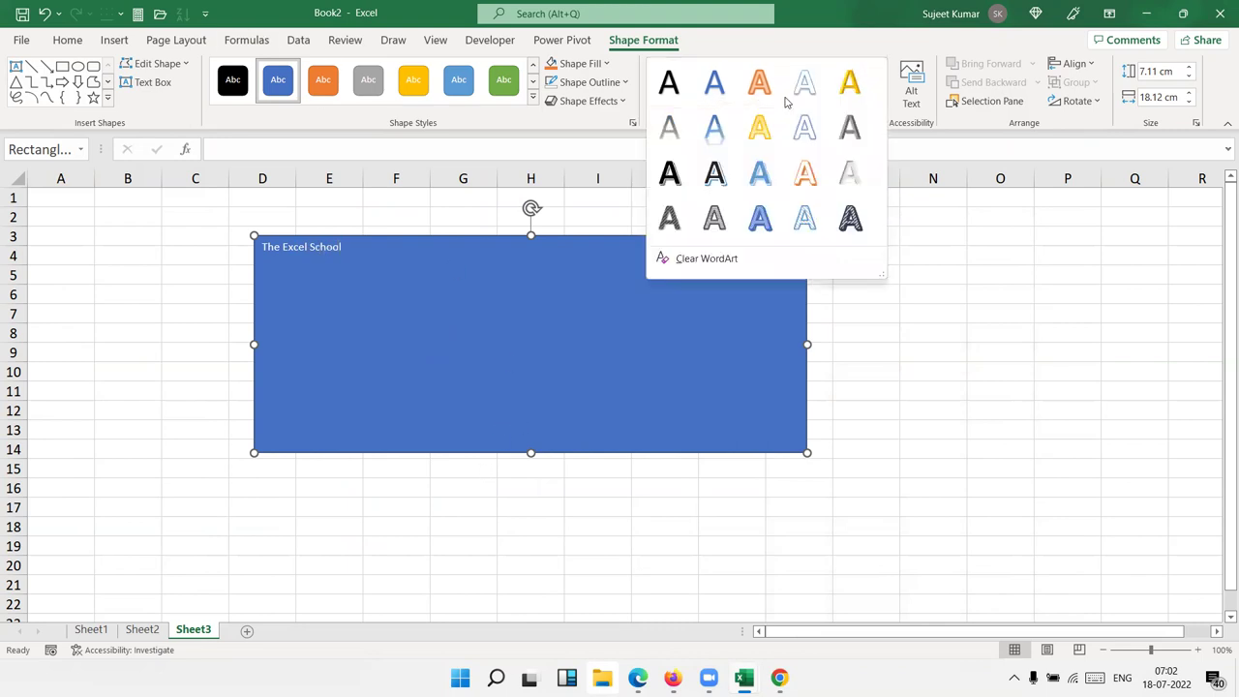
left_click(816, 178)
left_click(844, 85)
left_click(843, 68)
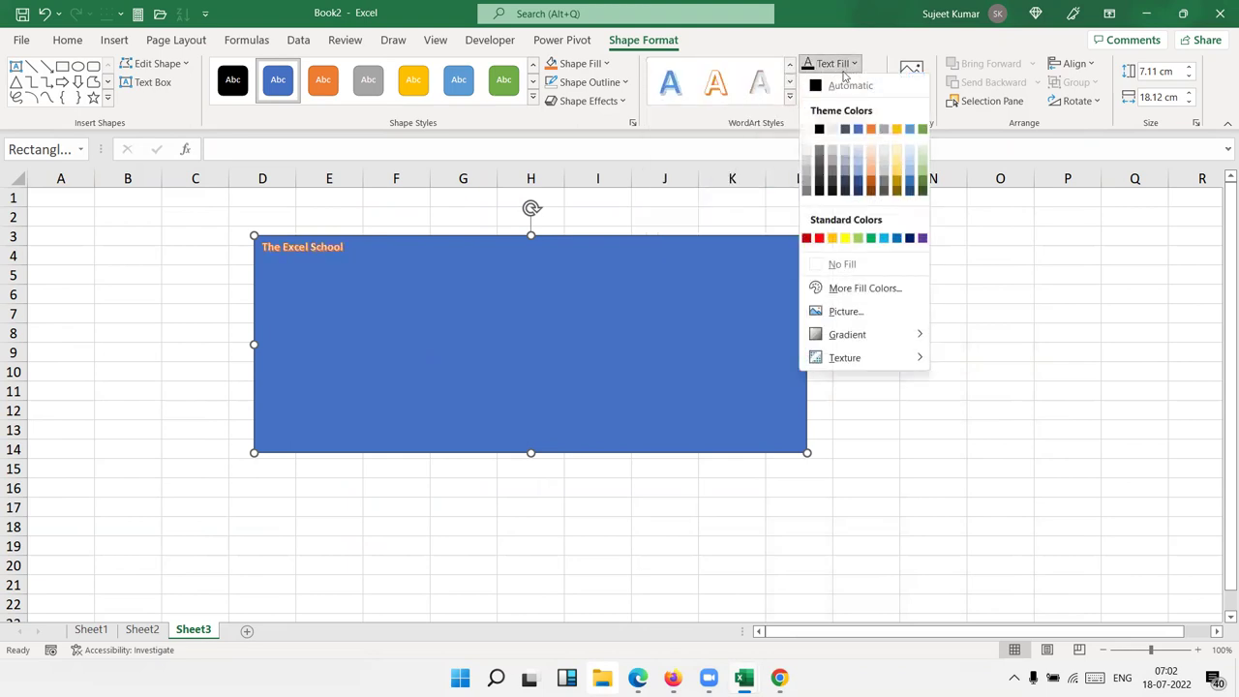
left_click(844, 82)
left_click(844, 83)
left_click(844, 101)
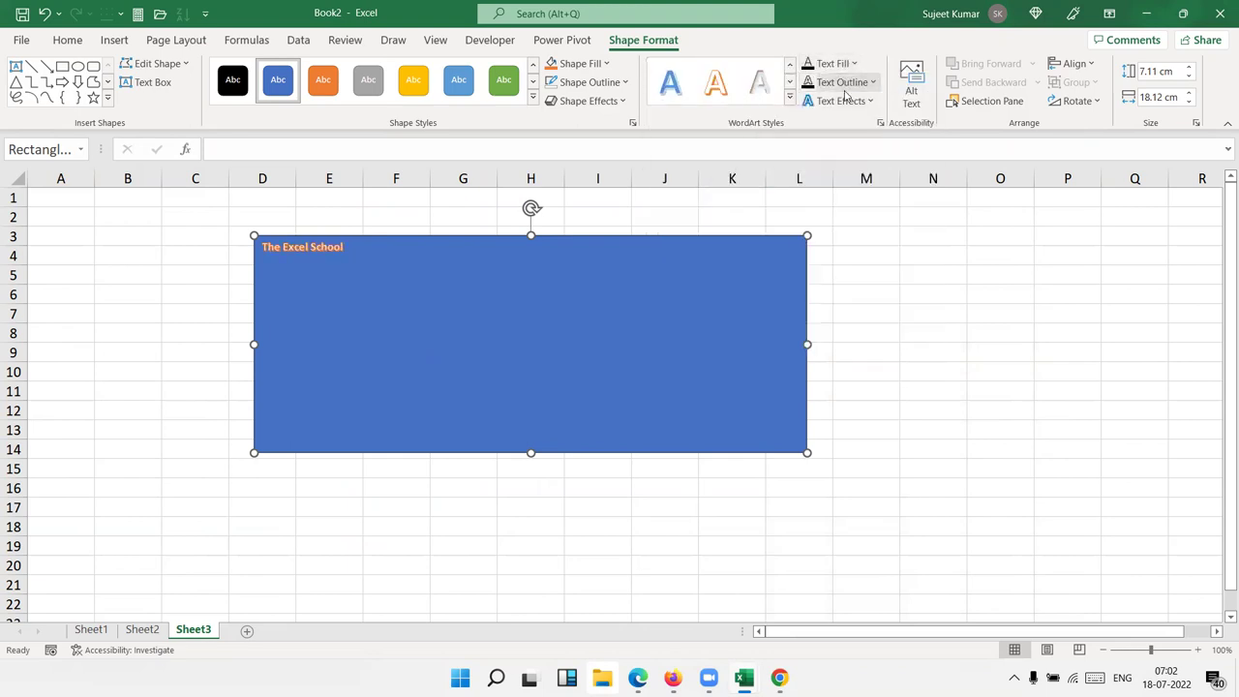
left_click(843, 101)
left_click(844, 102)
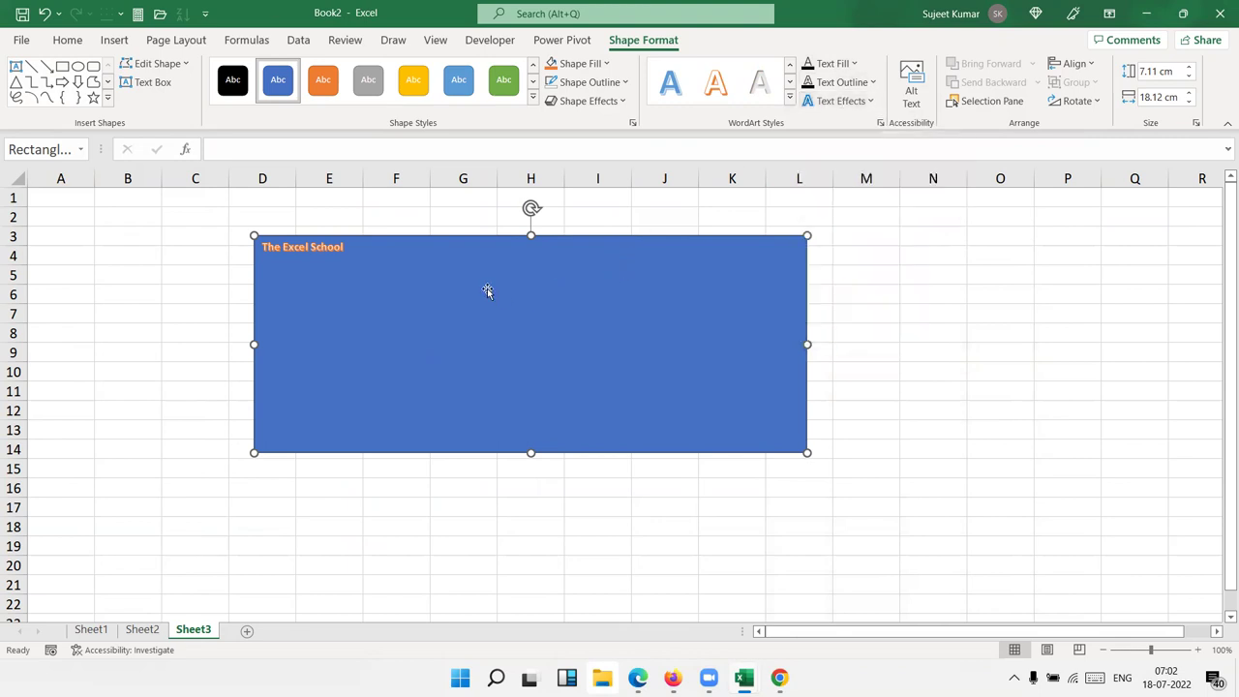
Delete the rectangle and draw a right triangle spanning D4 to J18.
key("Delete")
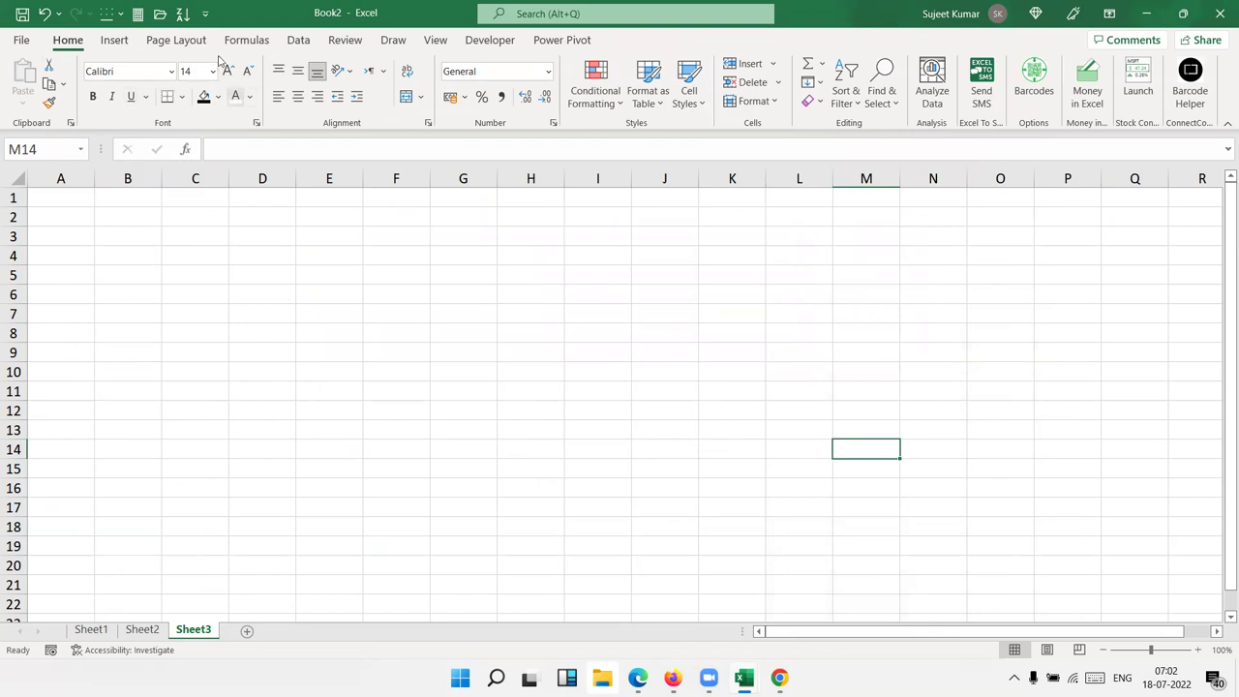
left_click(122, 44)
left_click(192, 89)
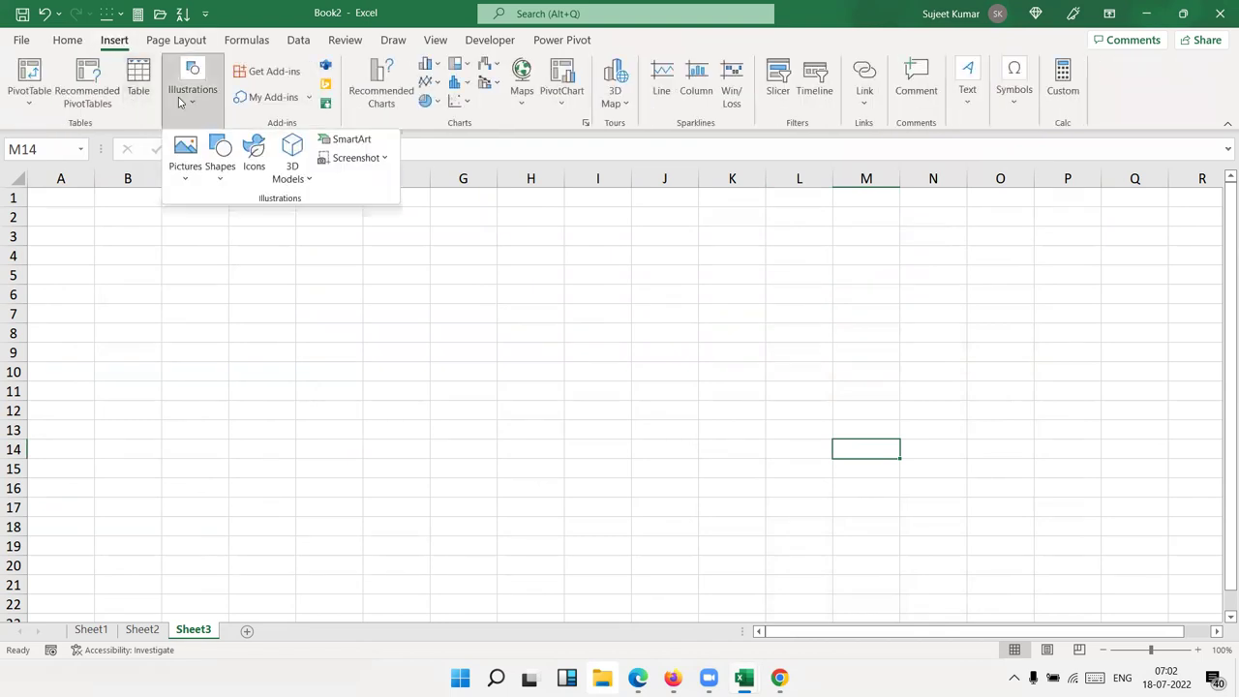
left_click(220, 166)
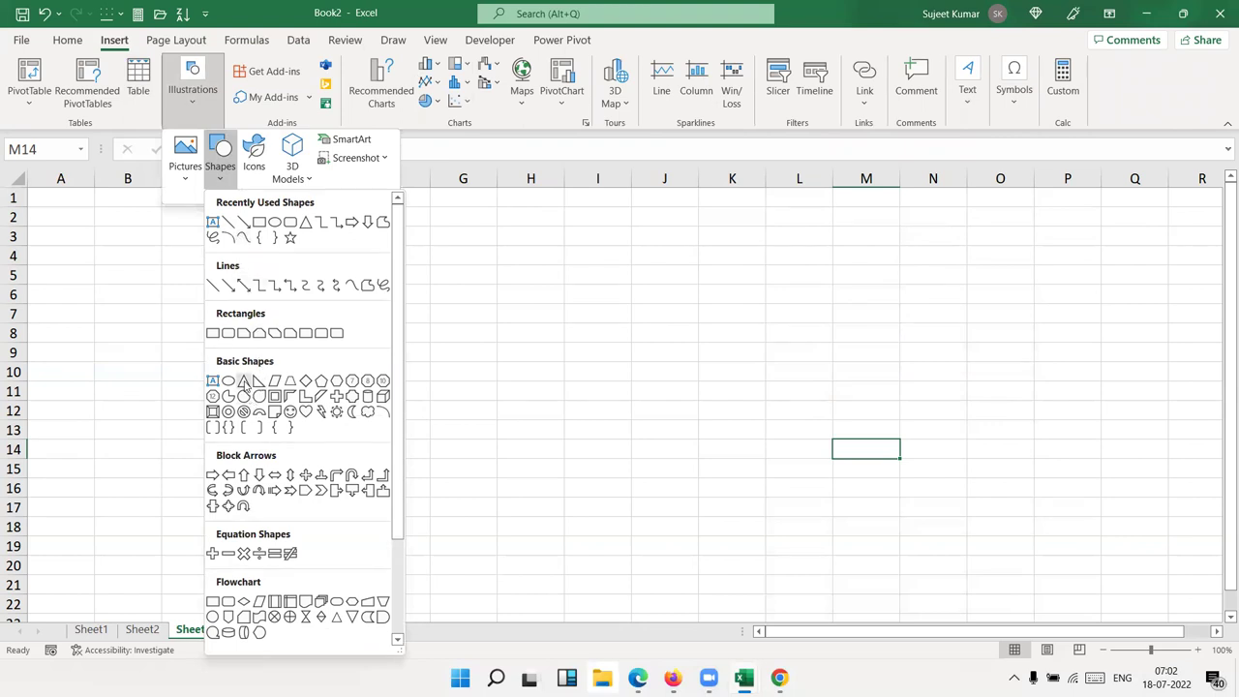
left_click(259, 383)
mouse_move(248, 253)
left_mouse_down()
mouse_move(302, 394)
mouse_move(643, 522)
left_mouse_up()
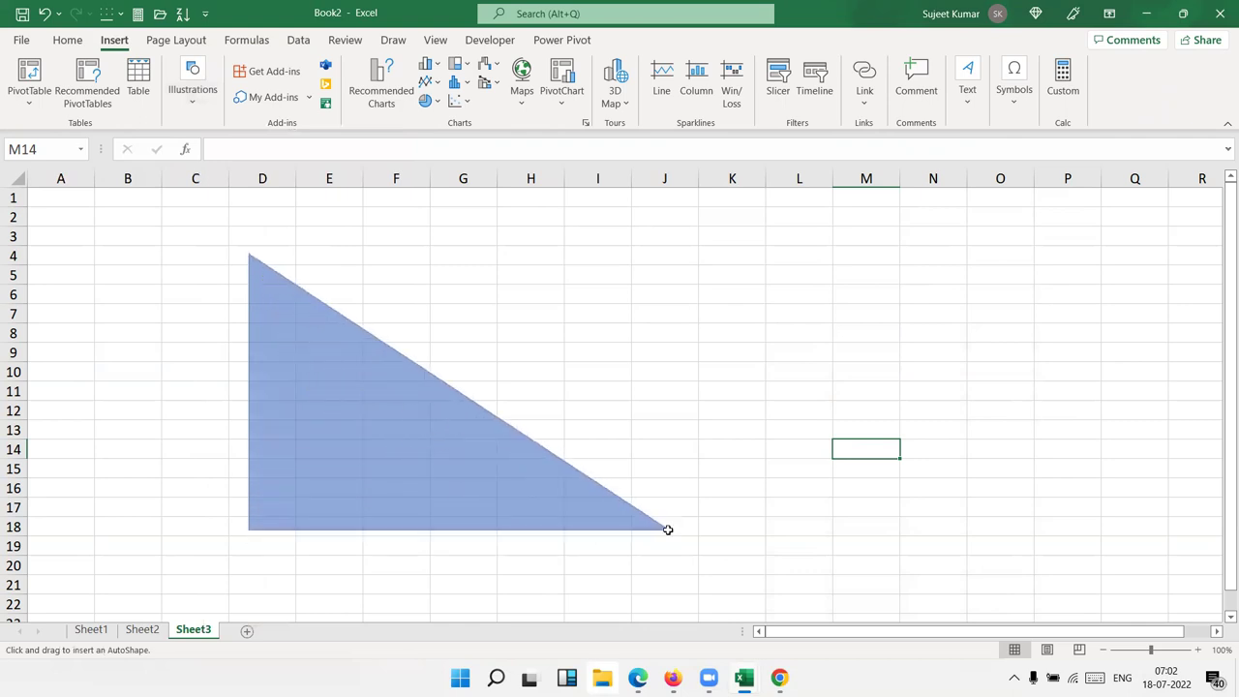
left_click_drag(667, 530, 668, 529)
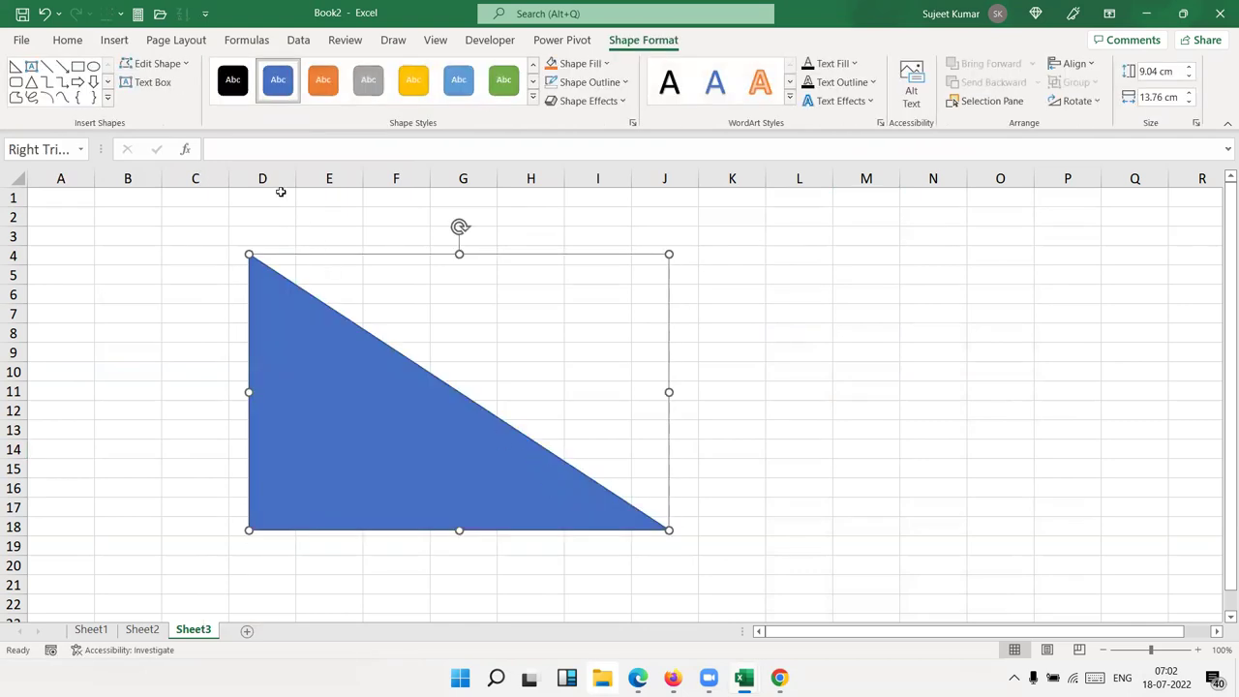
Turn Edit Points on and off for the triangle twice.
left_click(151, 64)
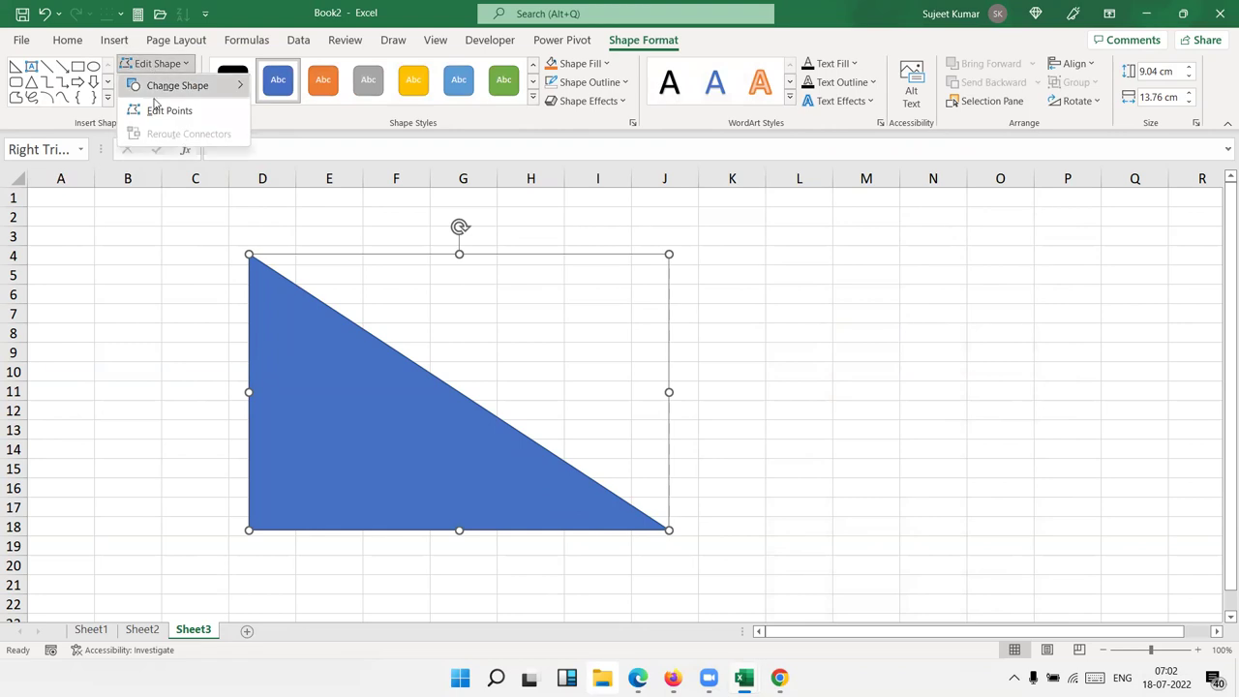
left_click(161, 111)
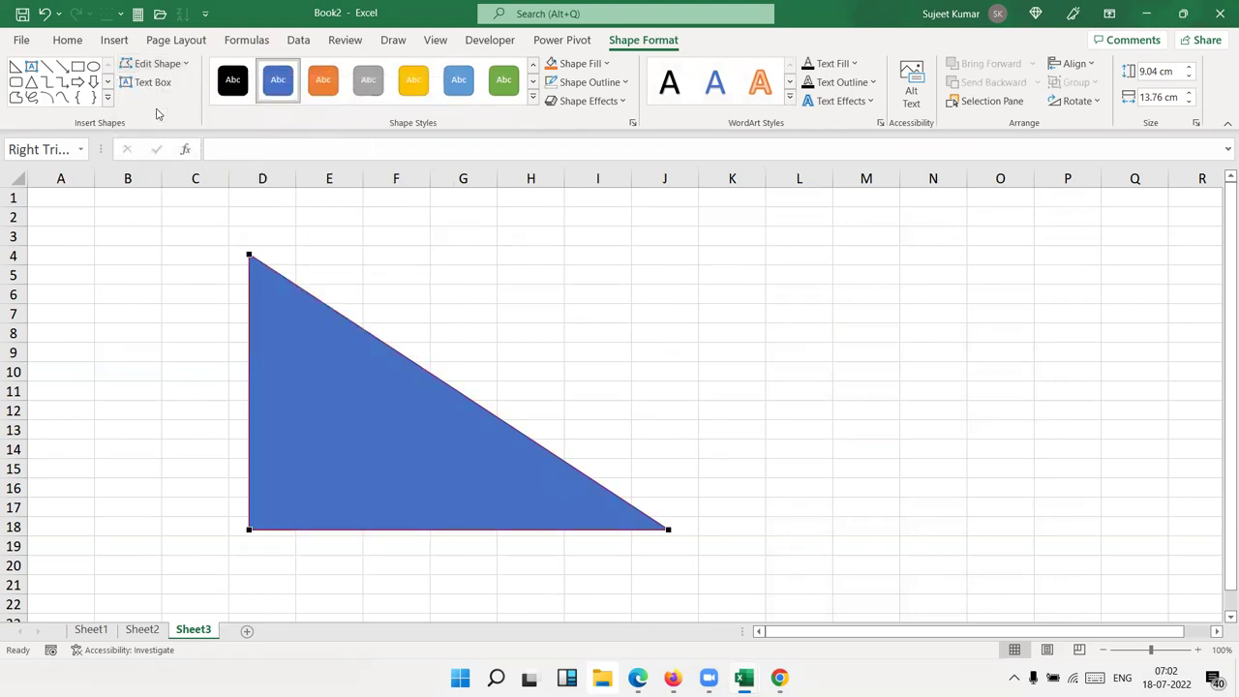
left_click(414, 368)
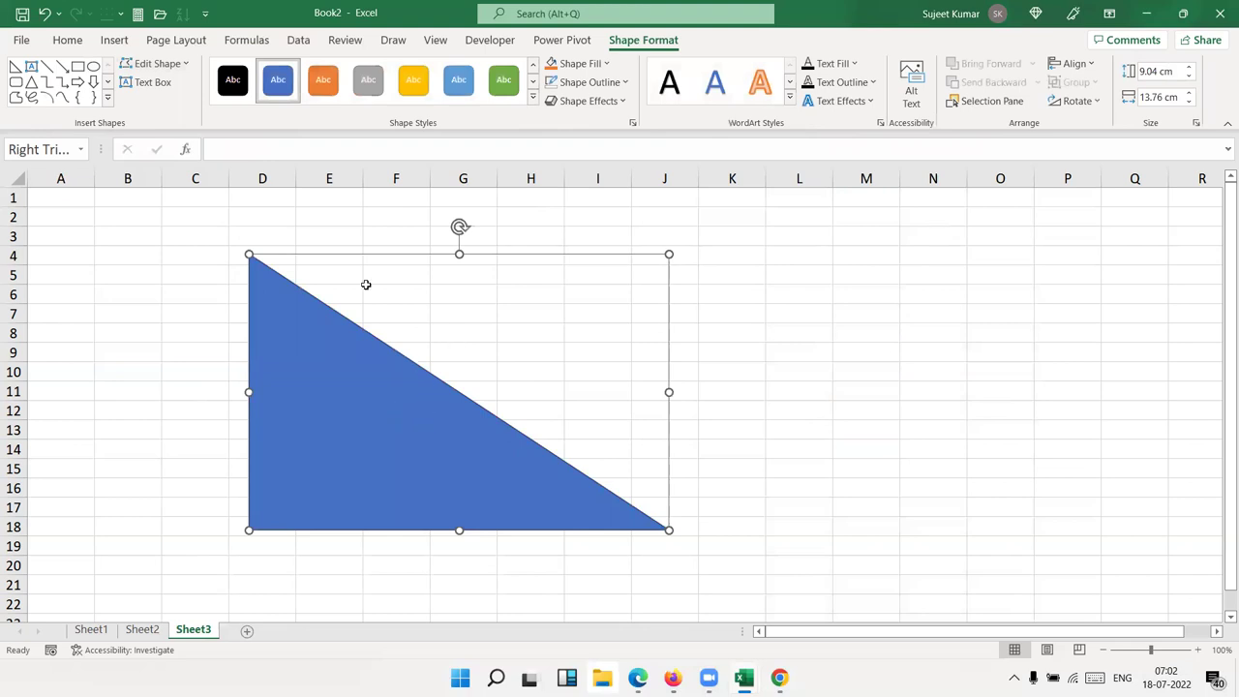
left_click(145, 63)
left_click(166, 111)
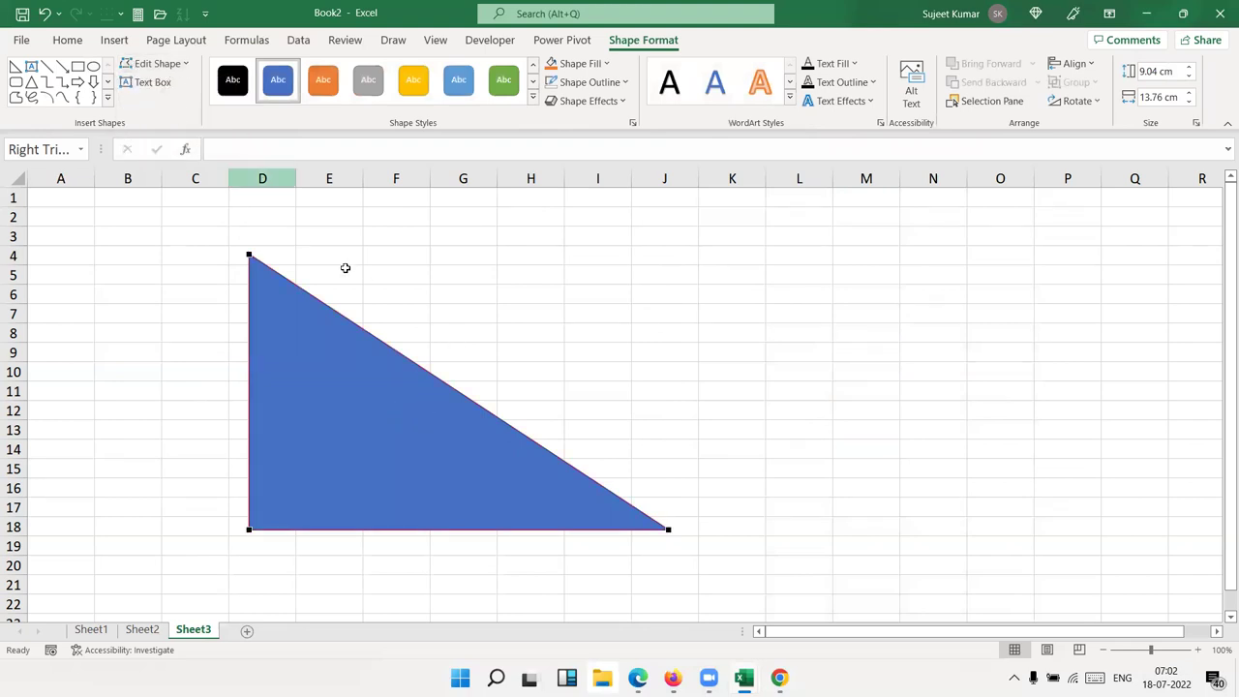
left_click(409, 364)
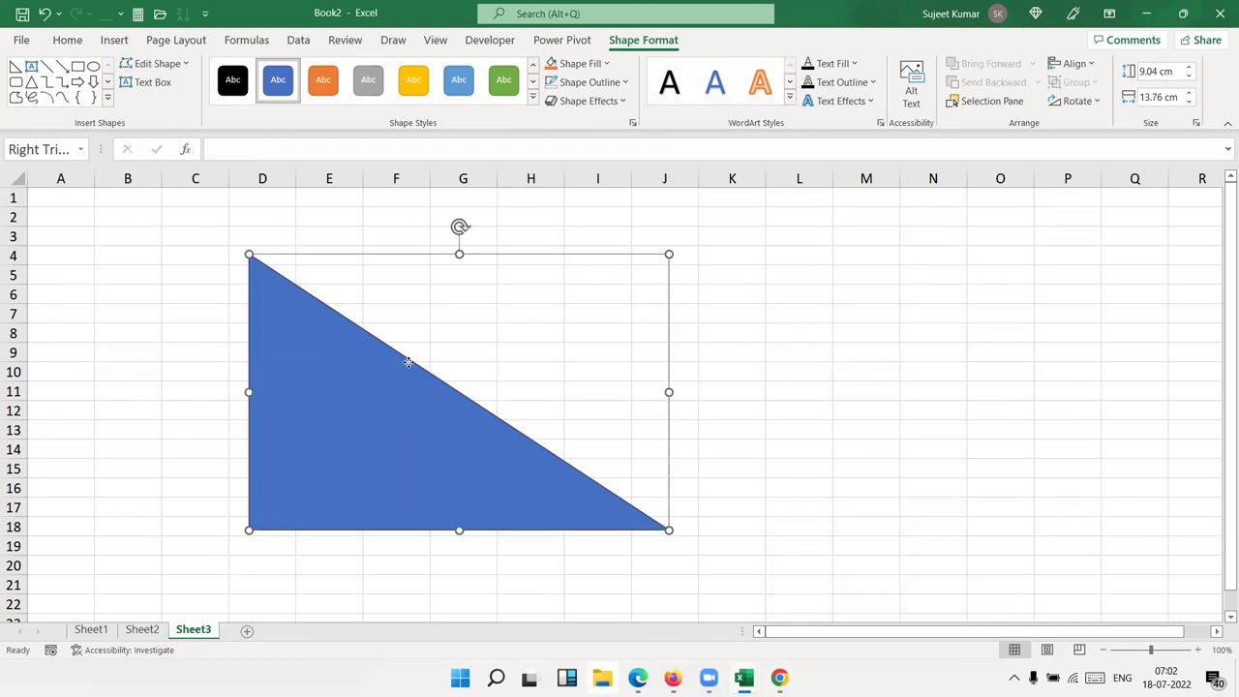
In Edit Points, drag the top vertex right and down and bow the slanted side outward.
left_click(167, 75)
left_click(167, 110)
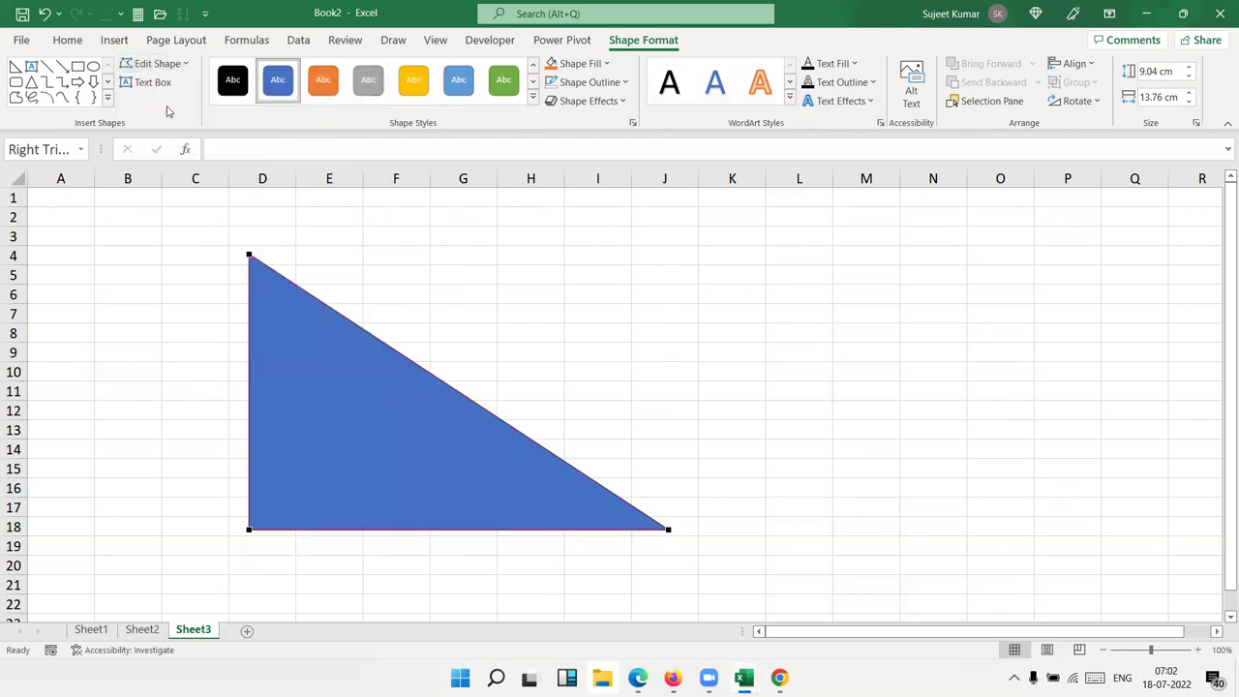
left_click(250, 255)
left_click_drag(250, 255, 391, 311)
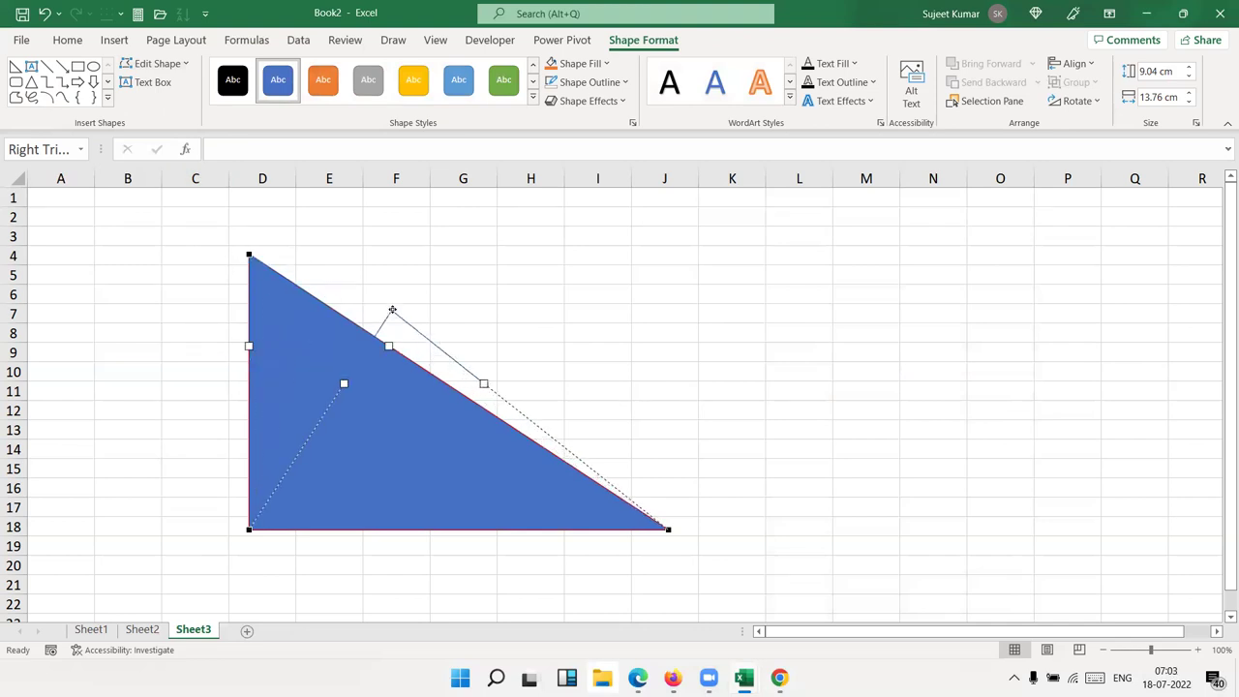
left_click_drag(484, 383, 540, 343)
left_click(734, 385)
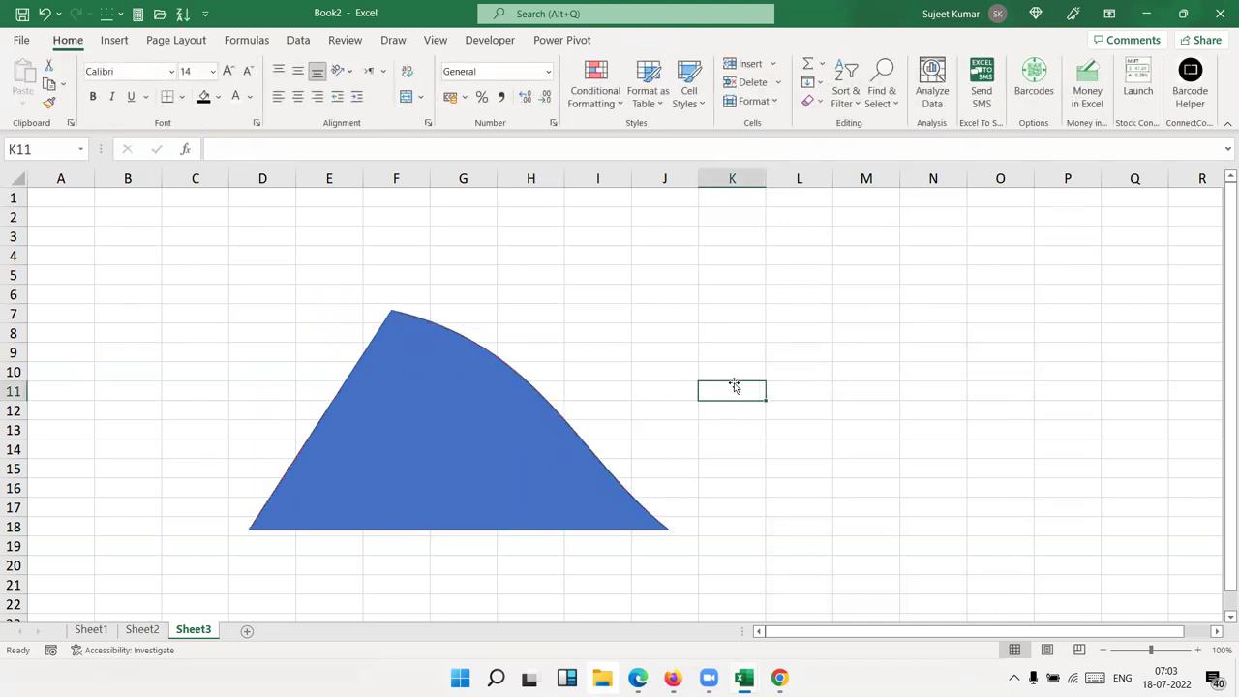
left_click(496, 432)
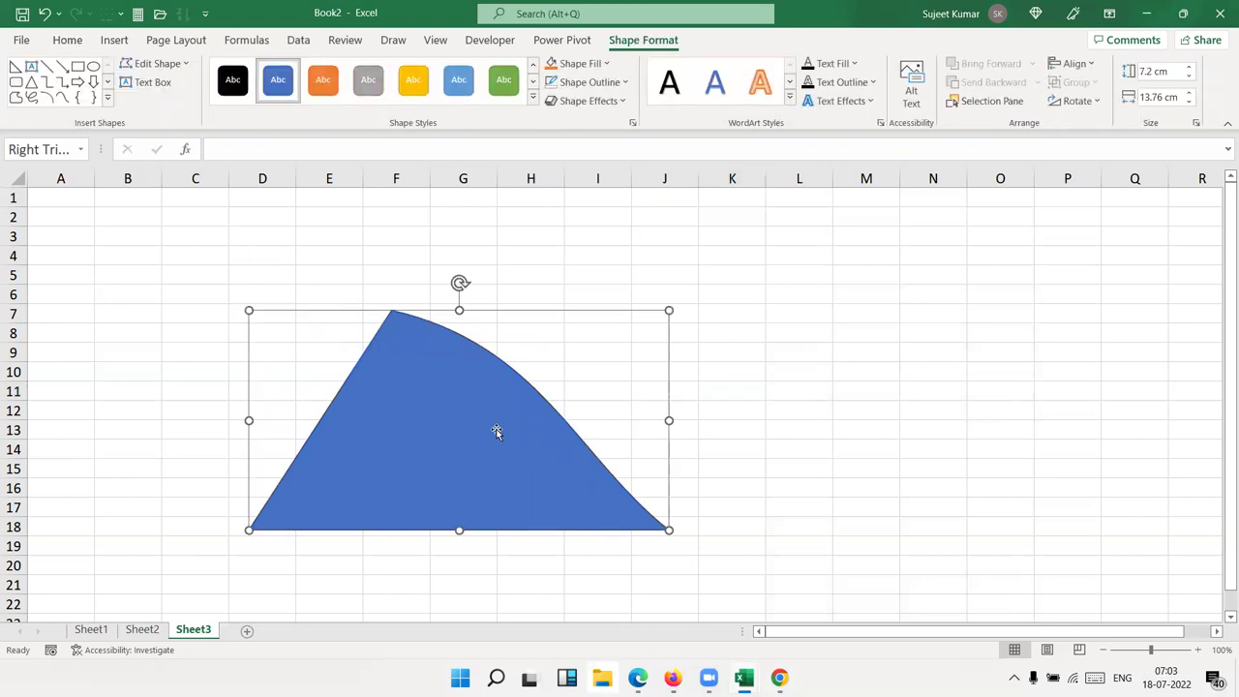
Delete the curved shape and open the Stock 3D Models gallery.
key("Delete")
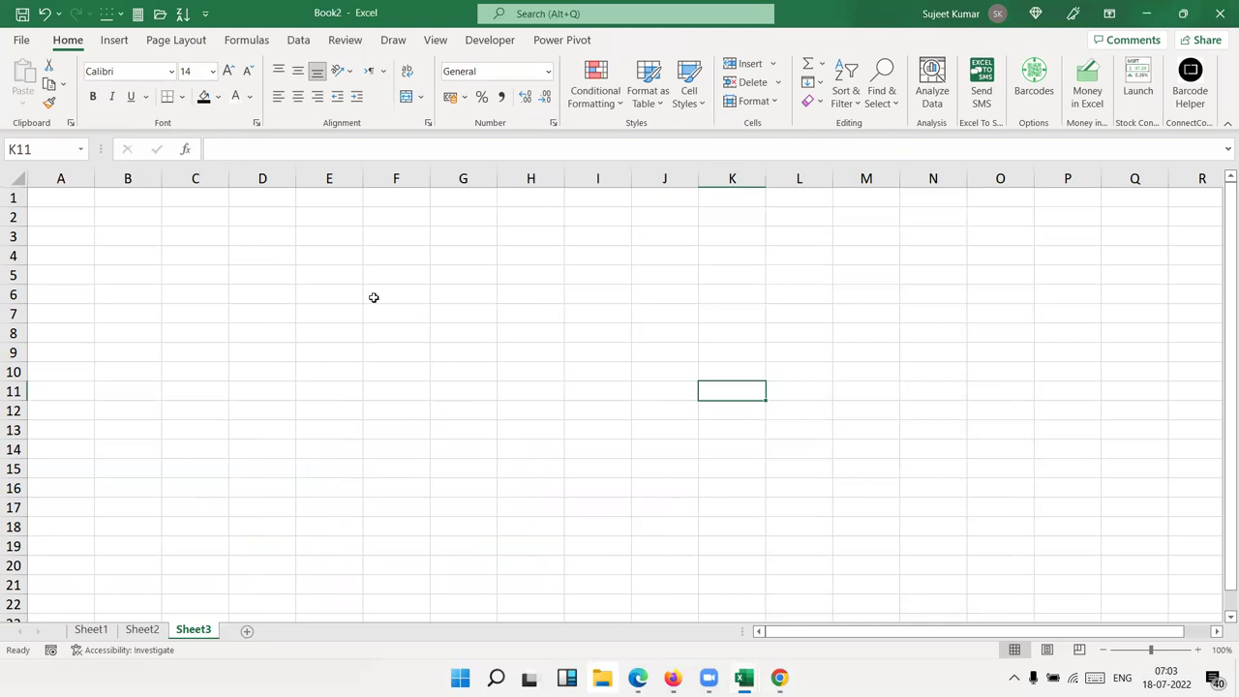
left_click(115, 42)
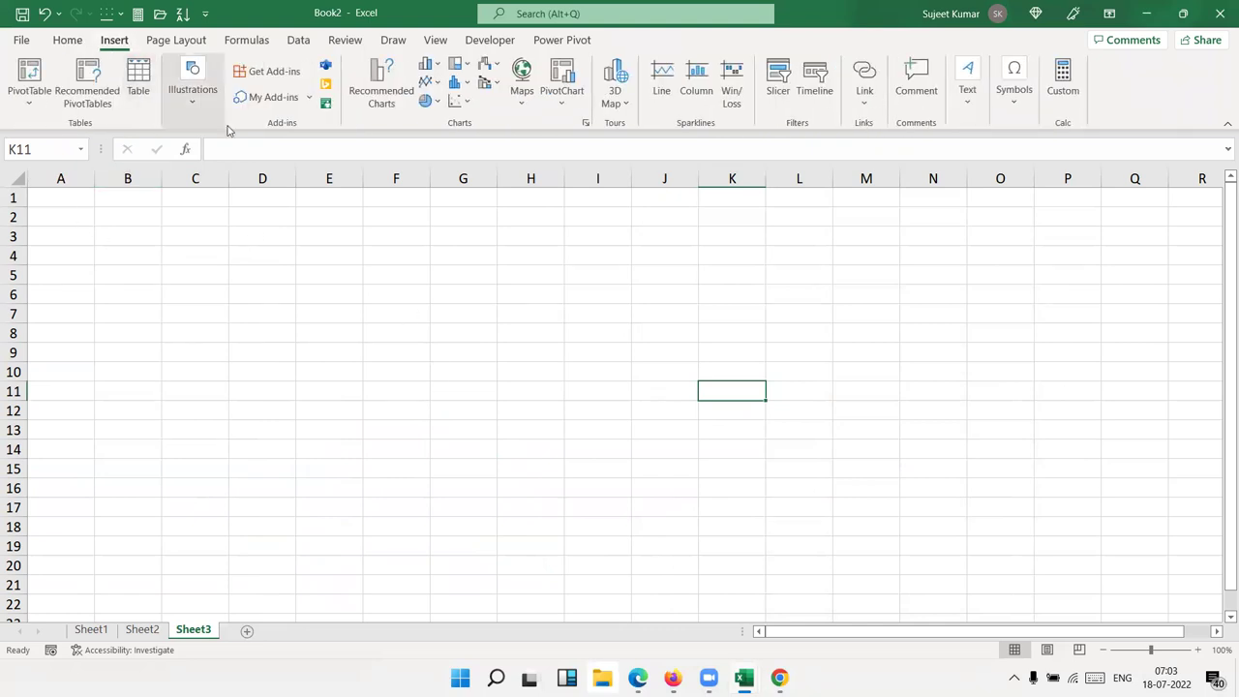
left_click(193, 106)
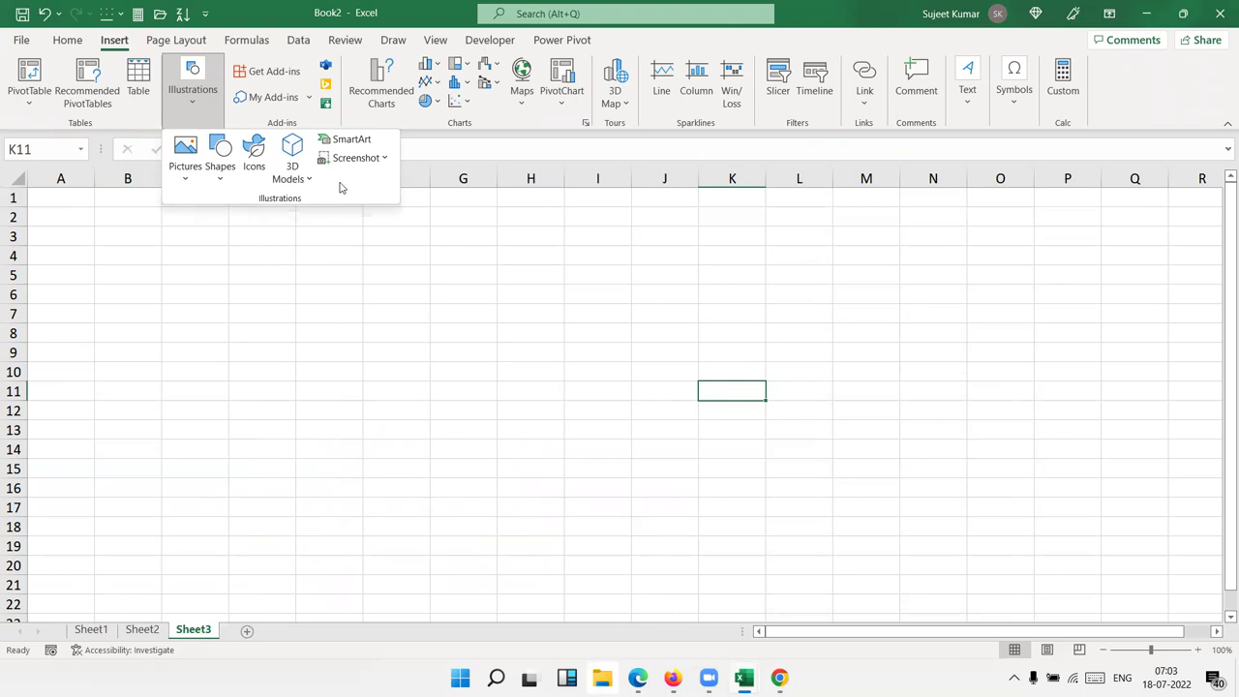
left_click(292, 172)
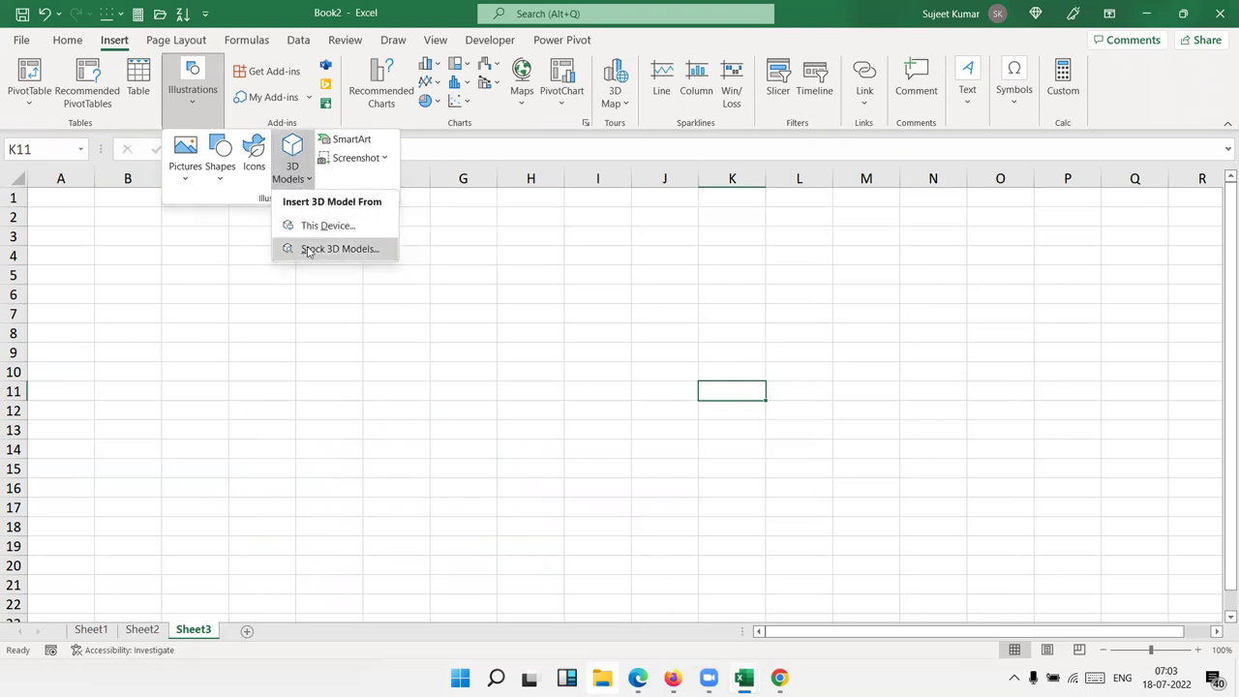
left_click(307, 249)
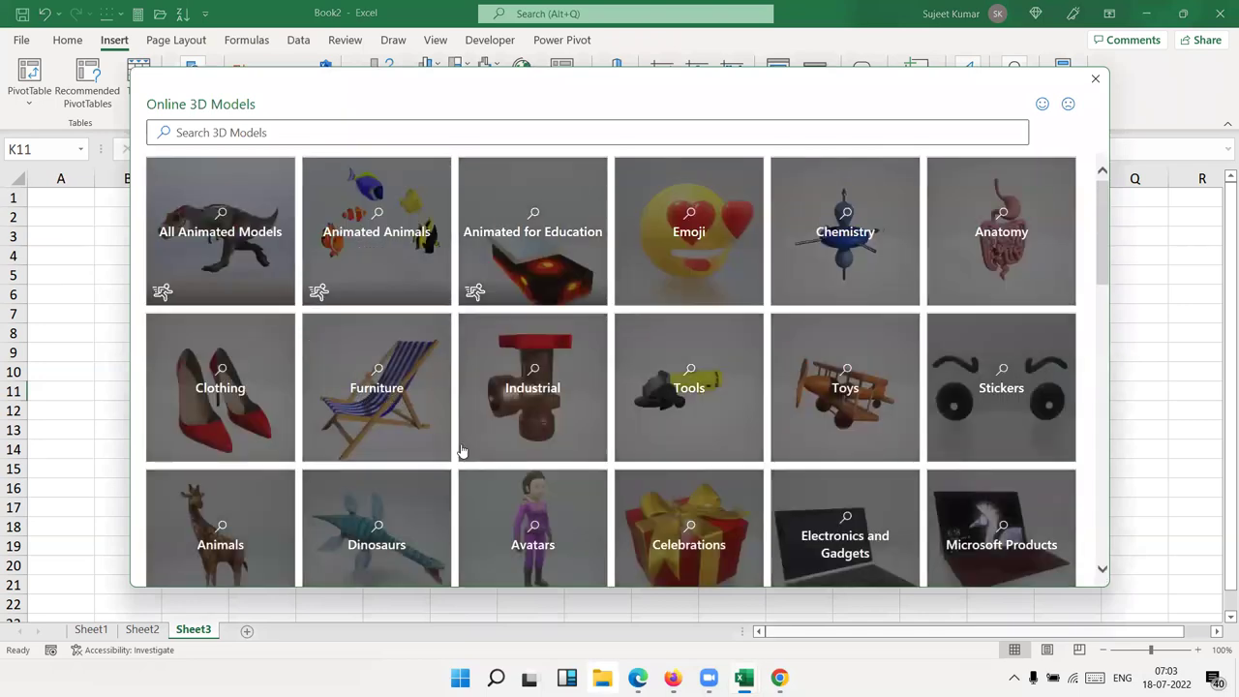
Open the Buildings category and pick the snow-covered cabin model.
scroll(671, 422, "down", 3)
scroll(671, 424, "down", 3)
scroll(671, 424, "down", 1)
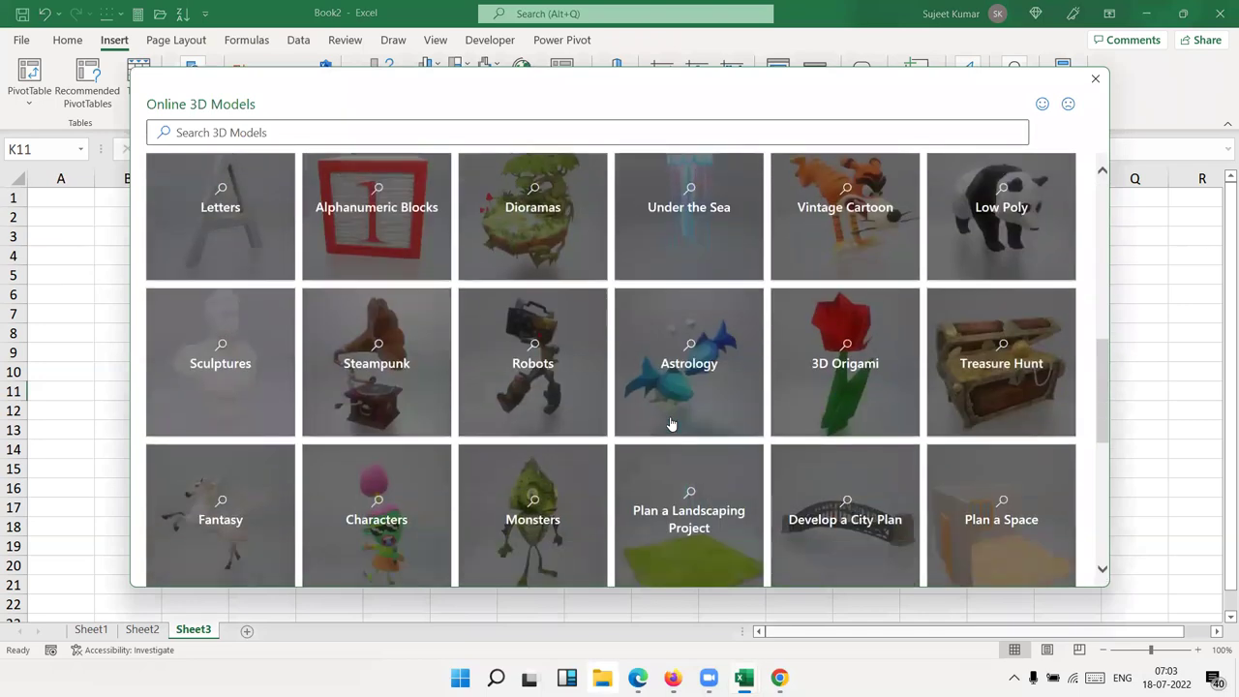
scroll(672, 423, "down", 2)
scroll(671, 423, "down", 2)
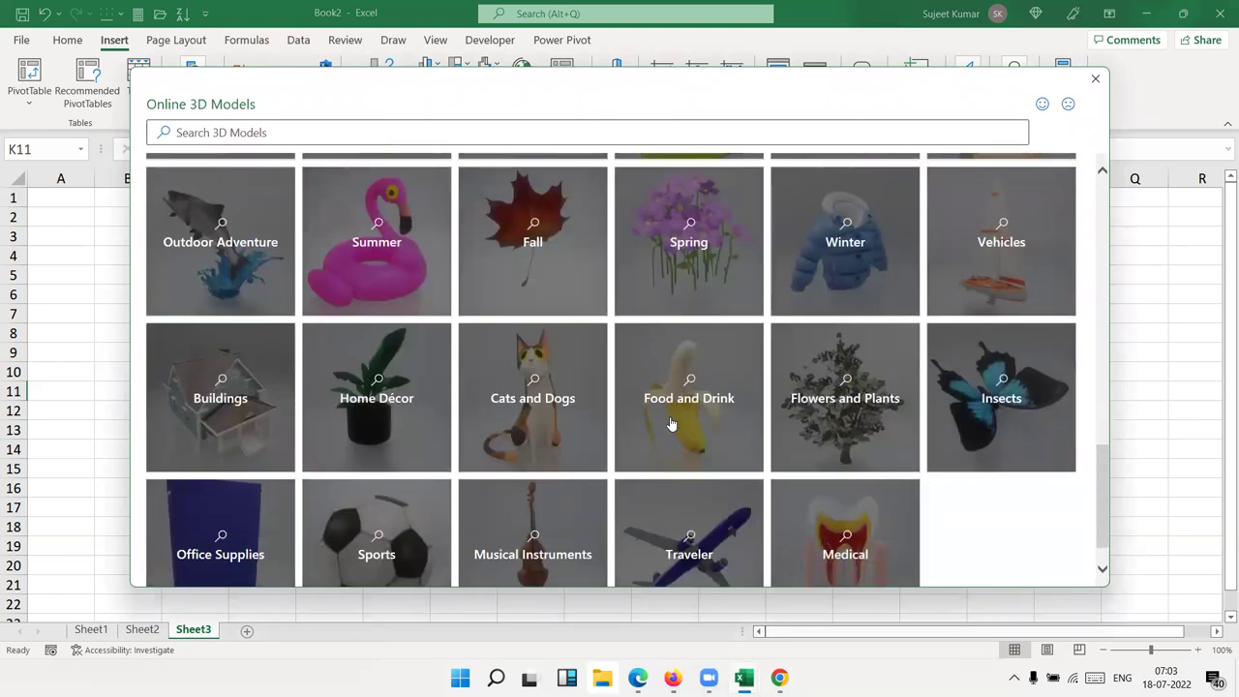
scroll(670, 424, "down", 1)
left_click(237, 363)
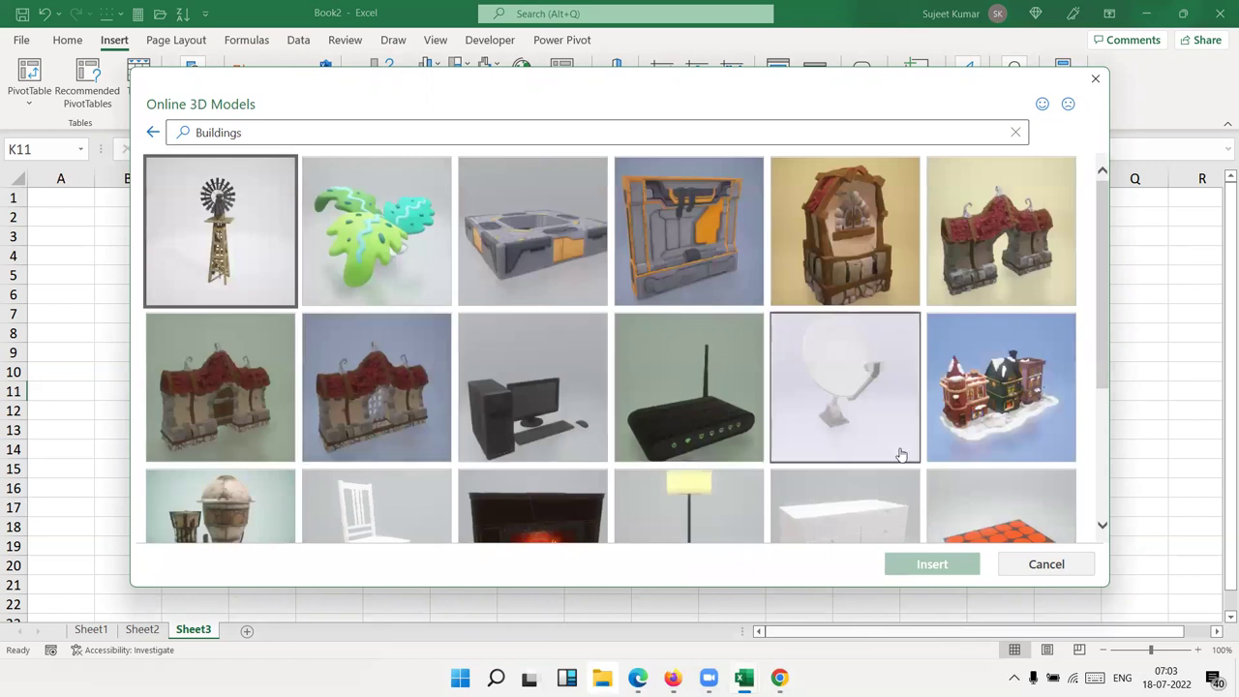
scroll(803, 377, "down", 2)
scroll(802, 377, "down", 1)
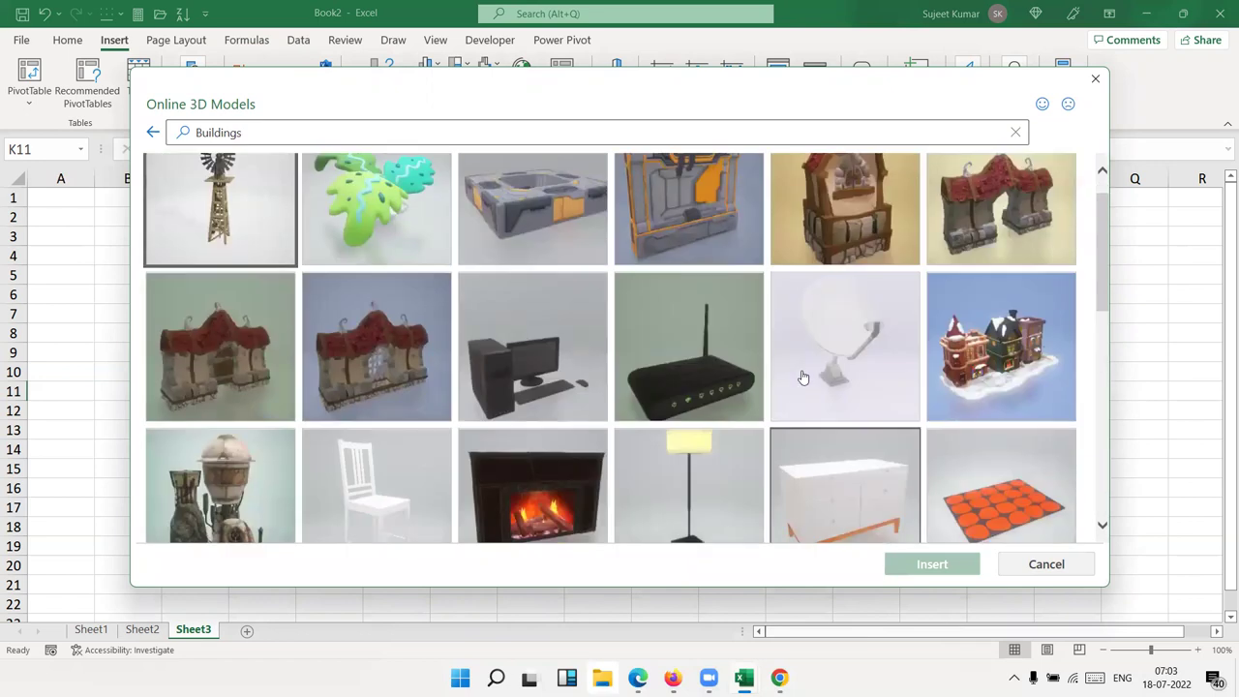
scroll(802, 377, "down", 5)
scroll(802, 377, "down", 3)
scroll(802, 378, "down", 3)
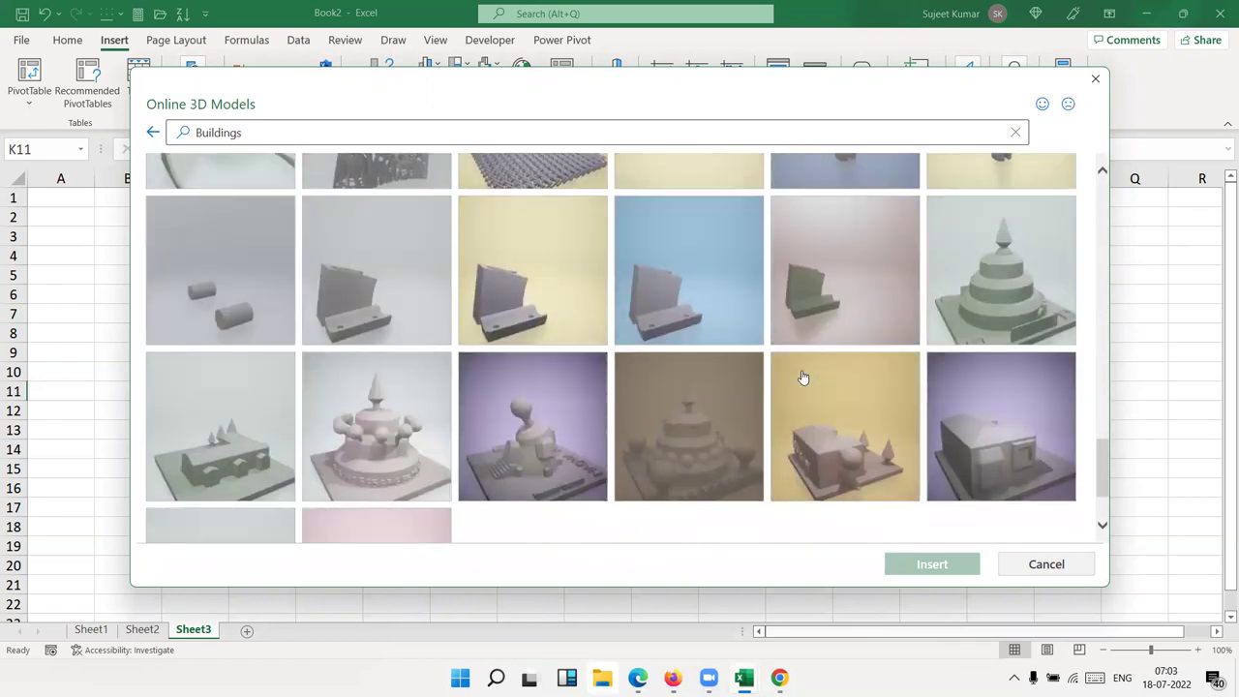
scroll(802, 377, "down", 1)
scroll(802, 377, "down", 2)
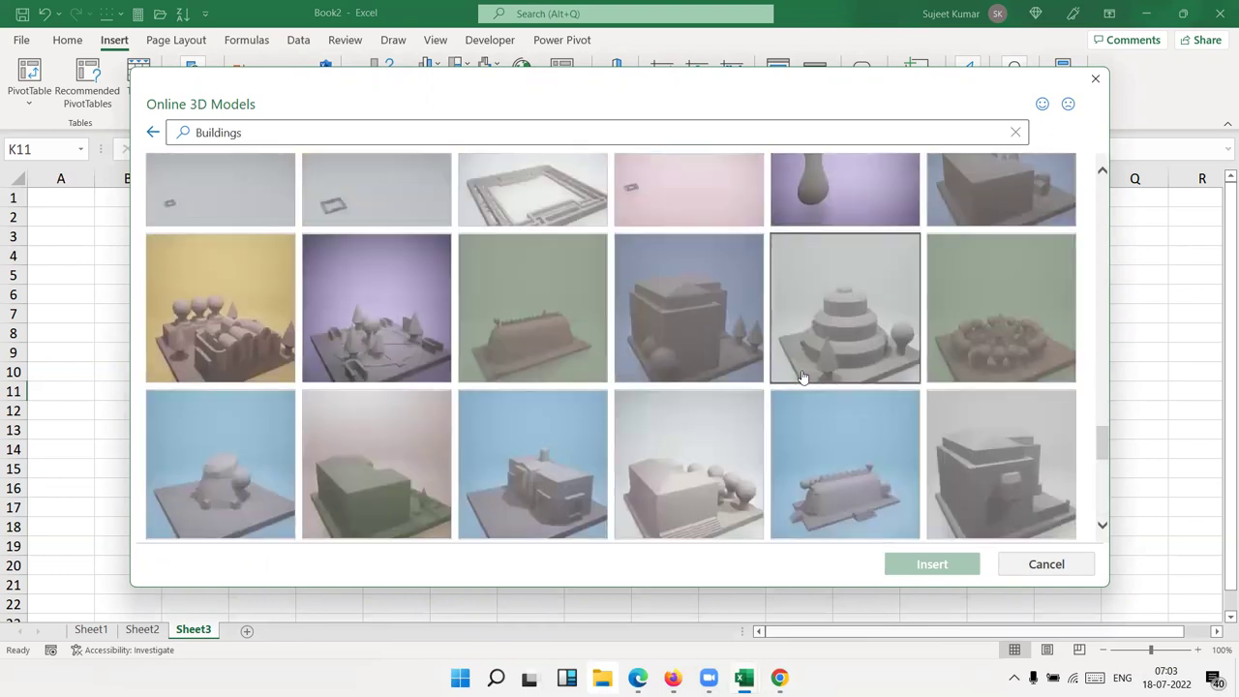
scroll(802, 378, "up", 2)
scroll(802, 378, "up", 3)
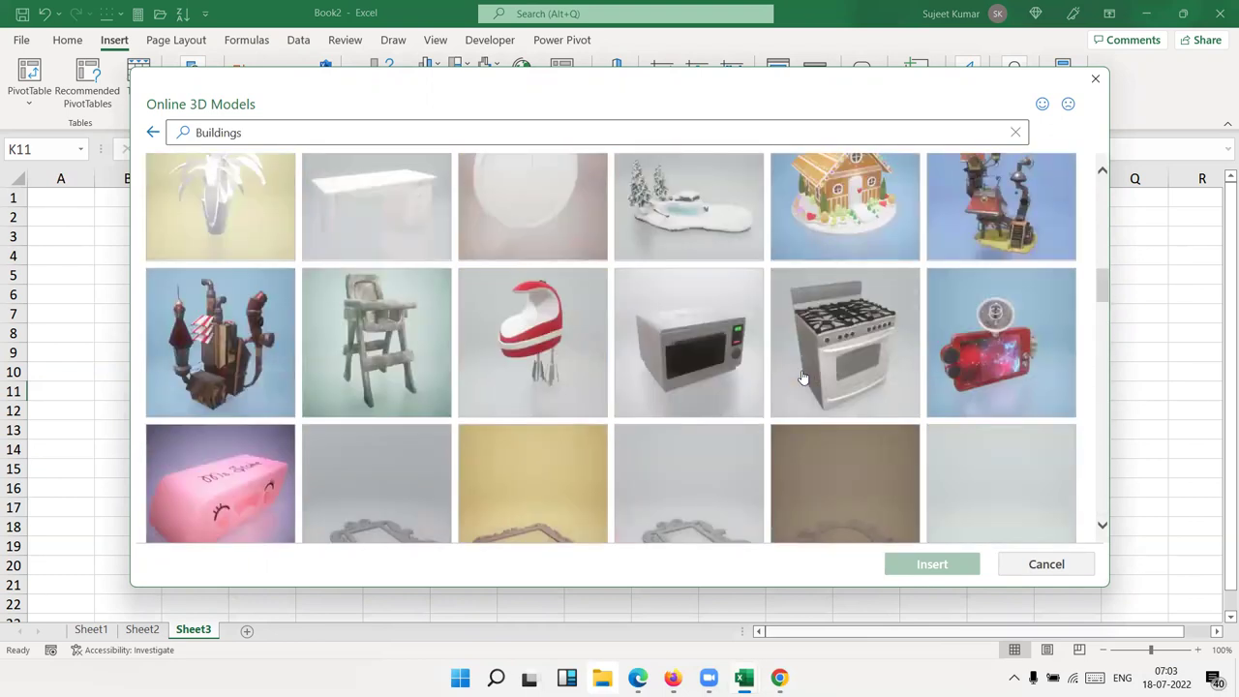
scroll(270, 347, "up", 3)
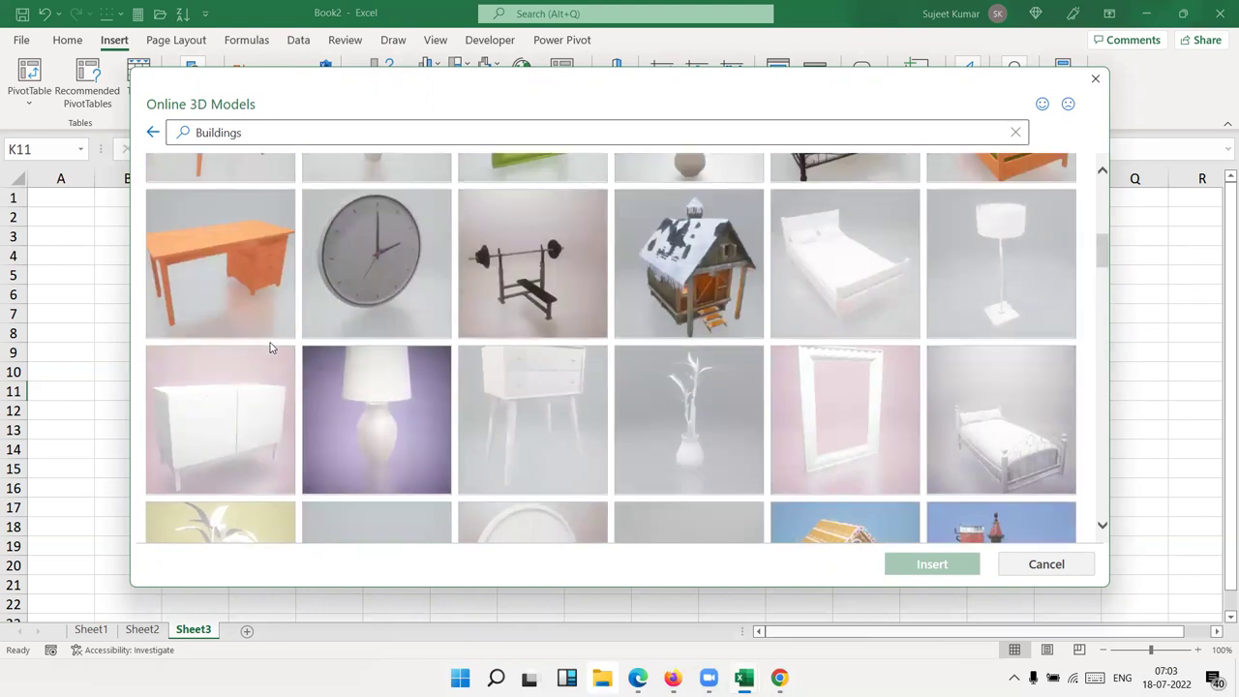
scroll(270, 346, "up", 2)
left_click(699, 459)
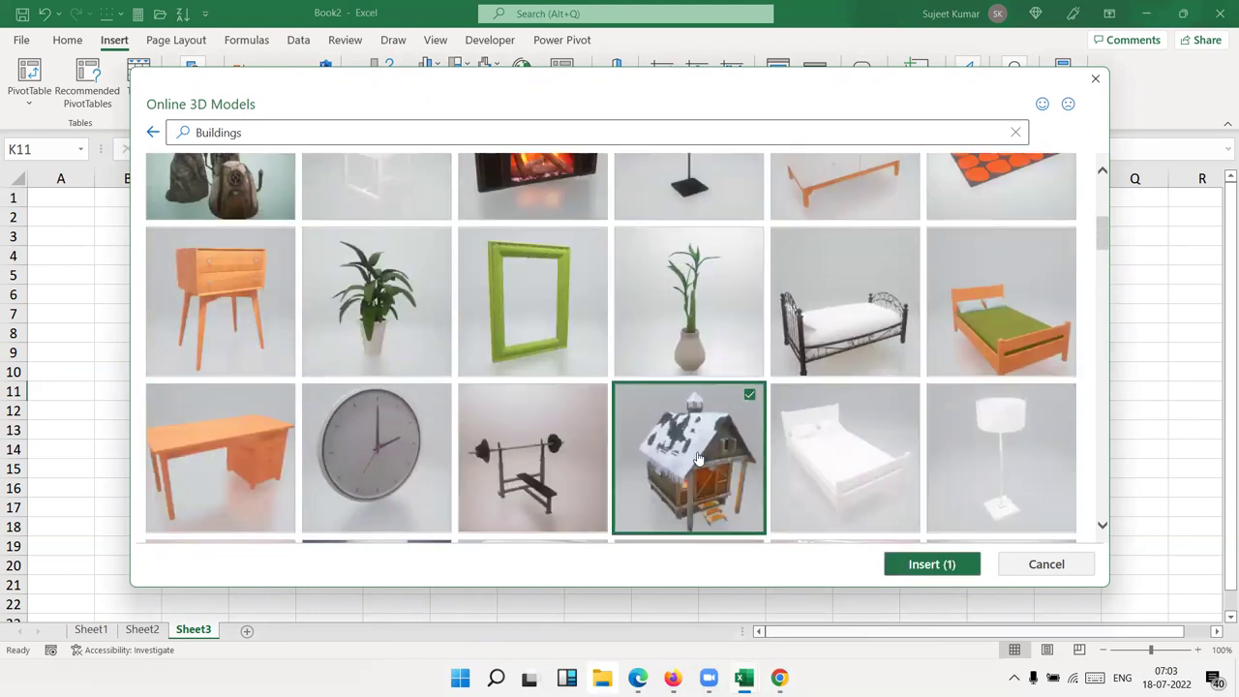
Insert the snowy cabin, enlarge it, move it up-left and rotate it to a side view.
left_click(929, 564)
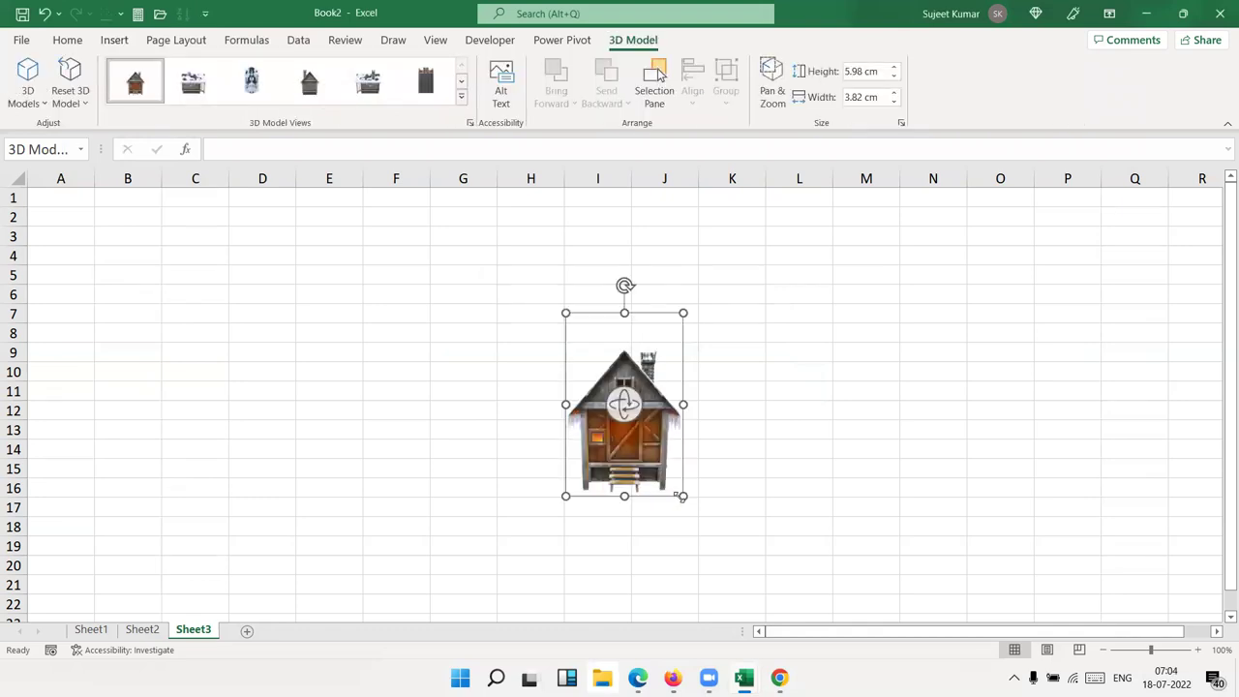
left_click_drag(683, 496, 815, 583)
mouse_move(743, 539)
left_mouse_down()
mouse_move(511, 387)
mouse_move(1167, 358)
mouse_move(1075, 523)
left_mouse_up()
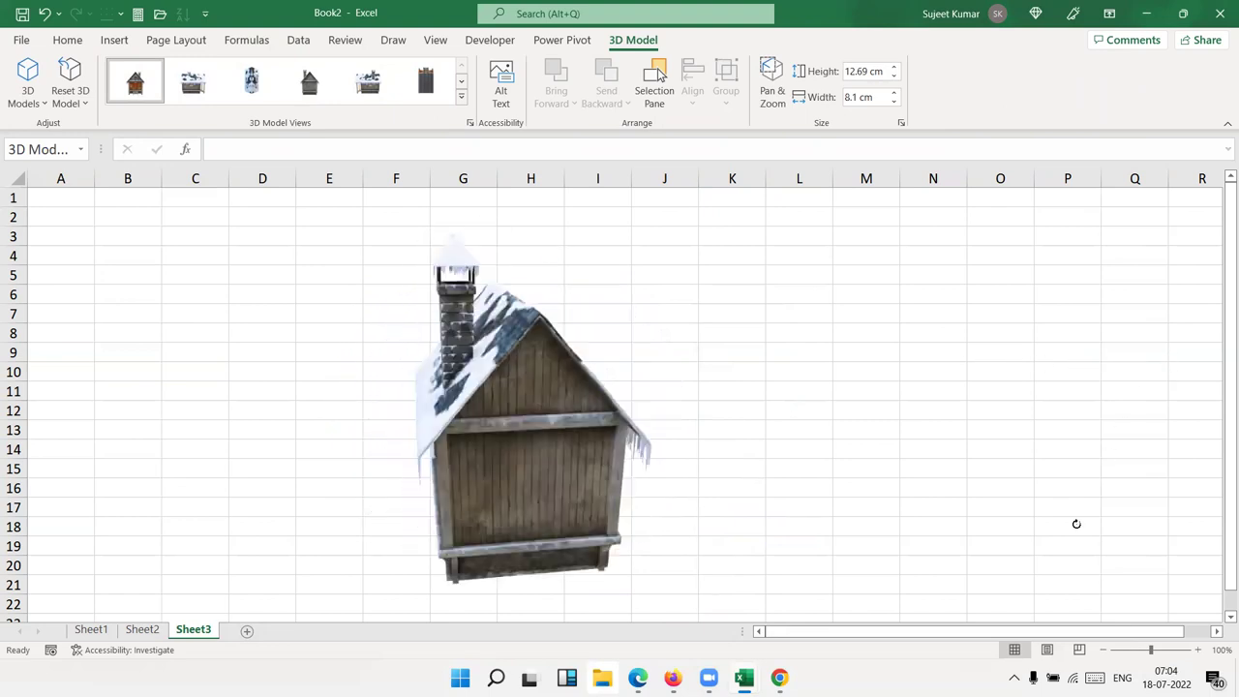
mouse_move(1057, 650)
left_mouse_down()
mouse_move(1015, 462)
mouse_move(1054, 315)
mouse_move(1057, 108)
mouse_move(982, 345)
mouse_move(855, 417)
mouse_move(658, 456)
mouse_move(497, 448)
mouse_move(296, 342)
left_mouse_up()
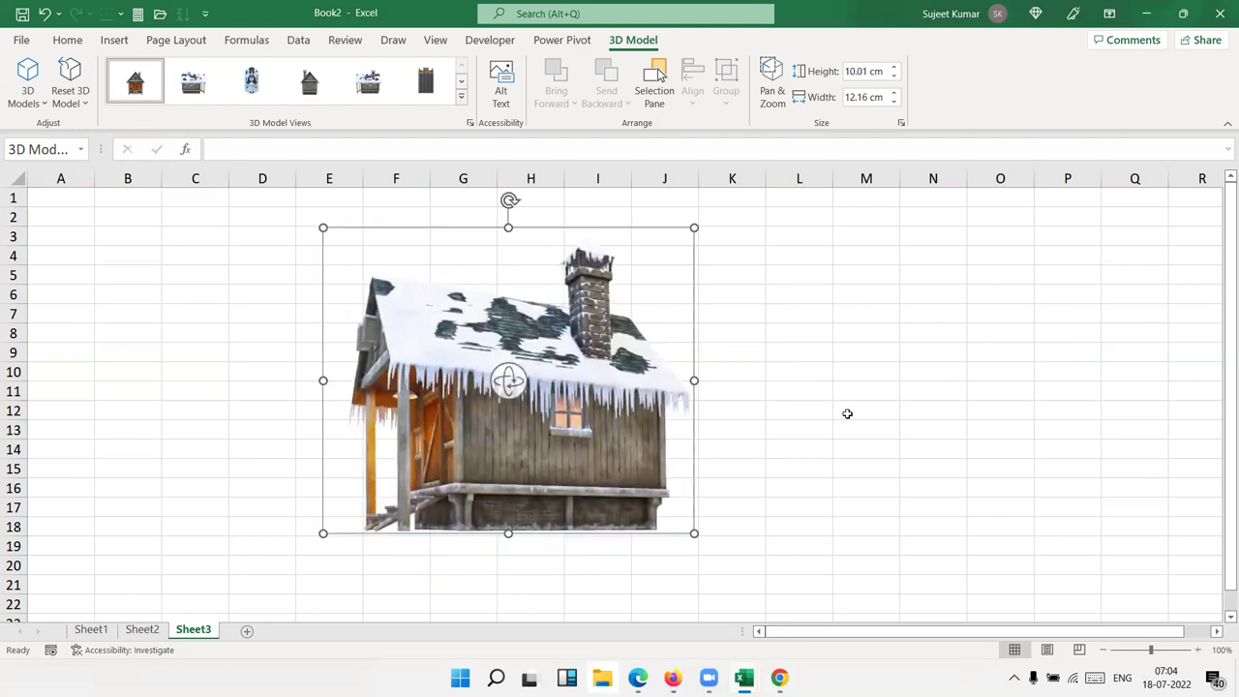
left_click(847, 413)
Open the Illustrations menu on the Insert tab and dismiss it.
left_click(115, 40)
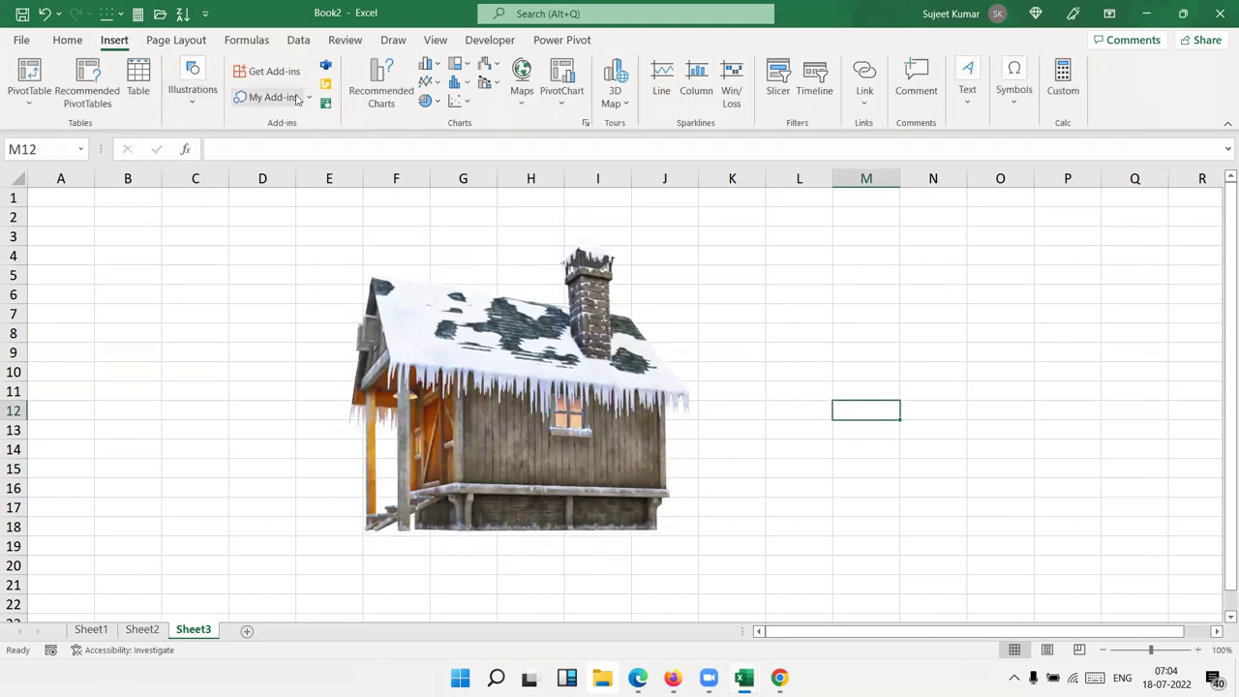
left_click(208, 104)
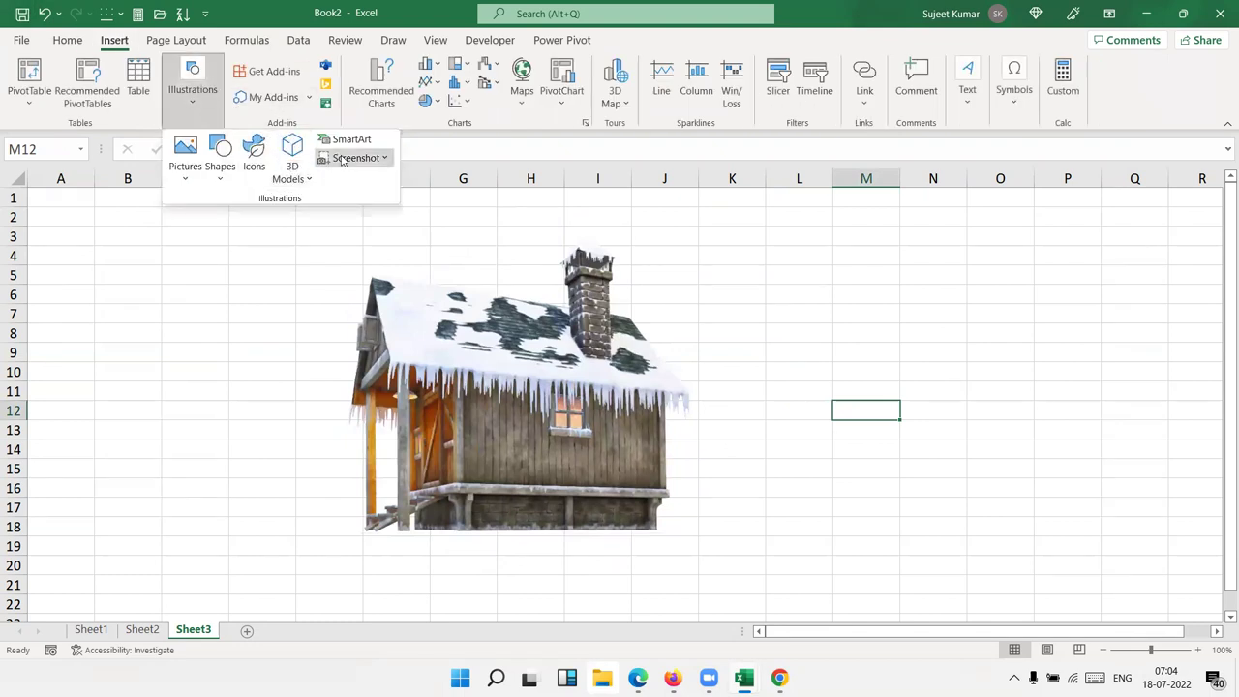
left_click(253, 634)
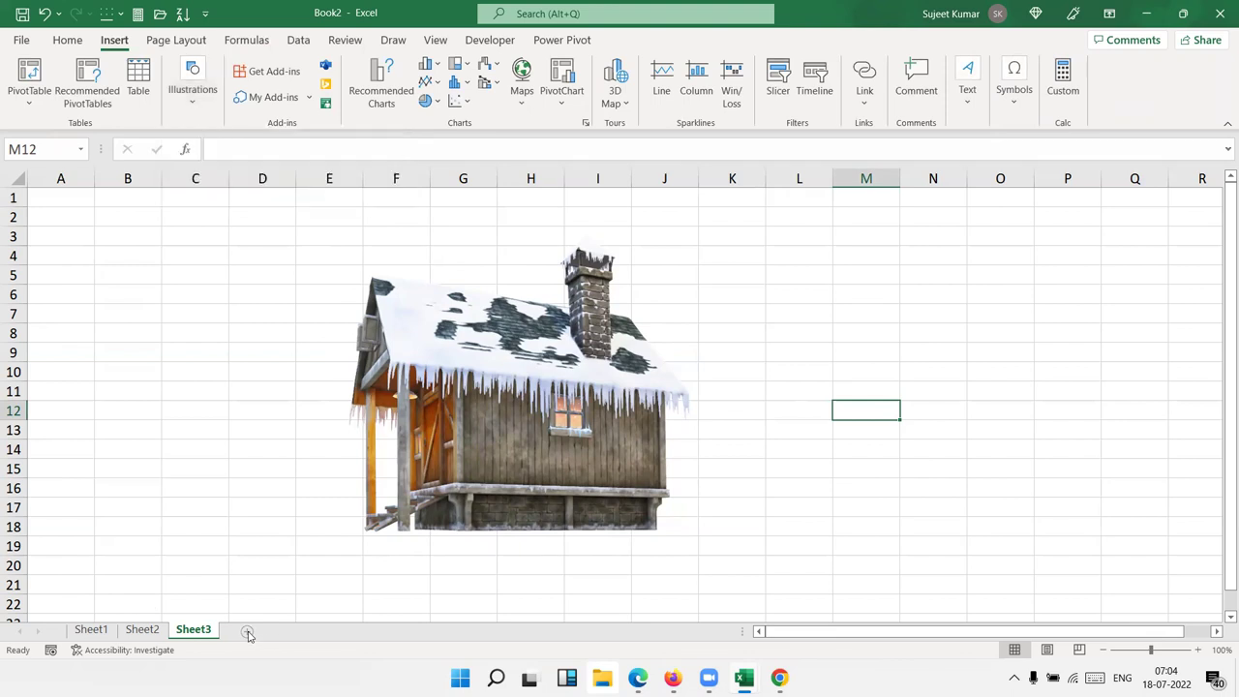
Add a new worksheet and insert a Funnel SmartArt graphic from the Process layouts.
left_click(283, 630)
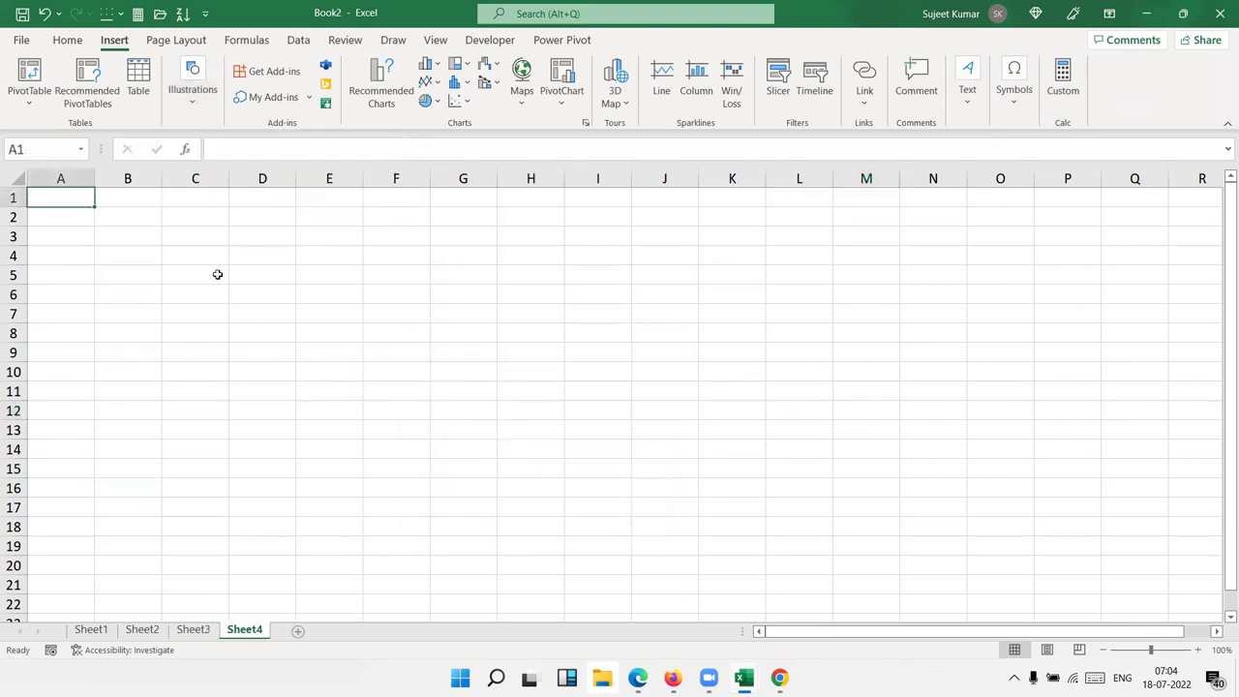
left_click(193, 89)
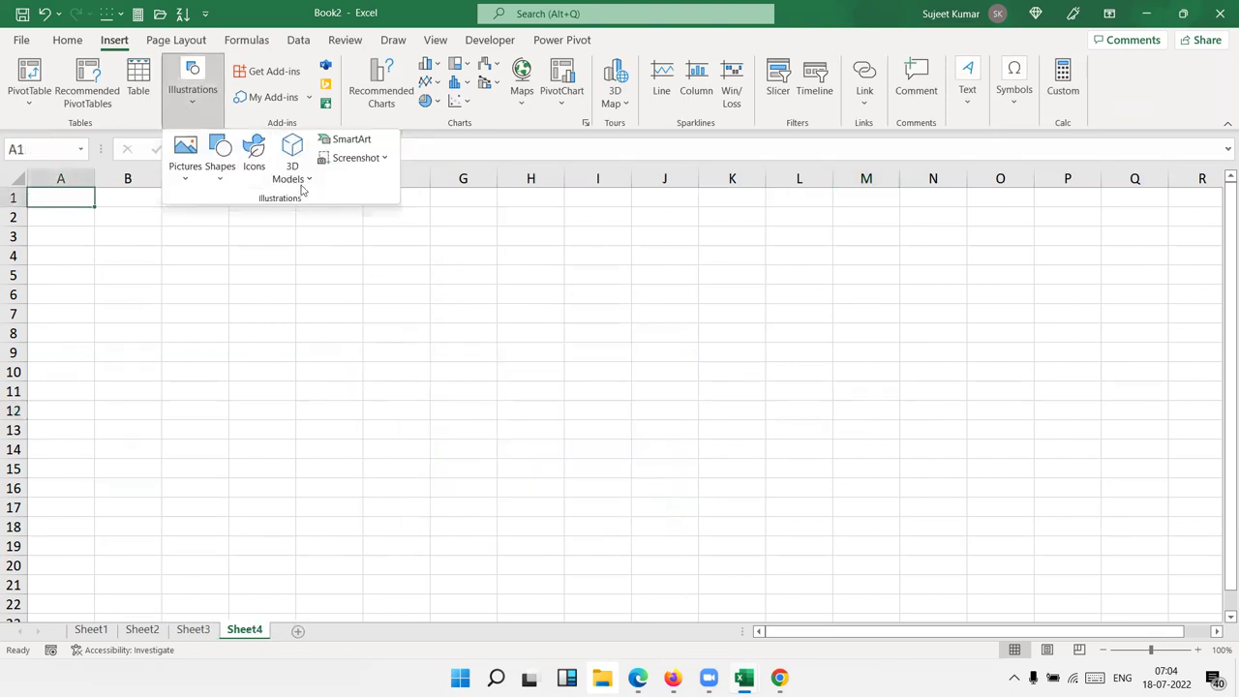
left_click(343, 139)
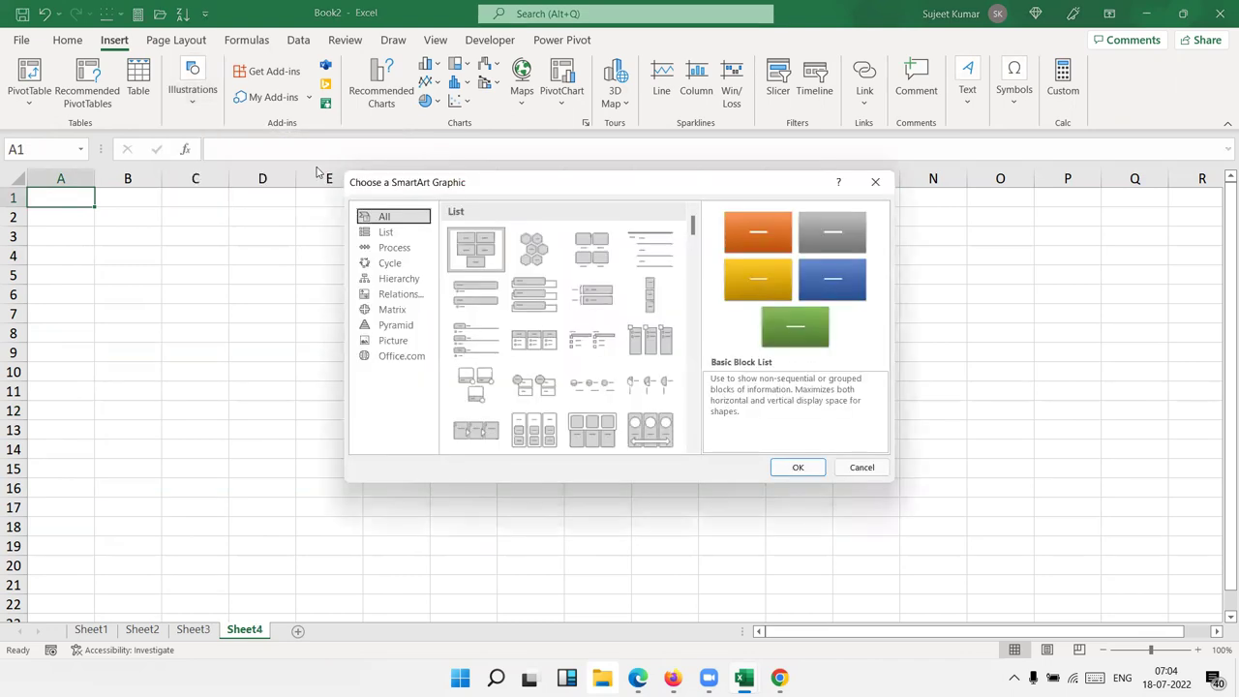
left_click(389, 249)
scroll(504, 318, "down", 5)
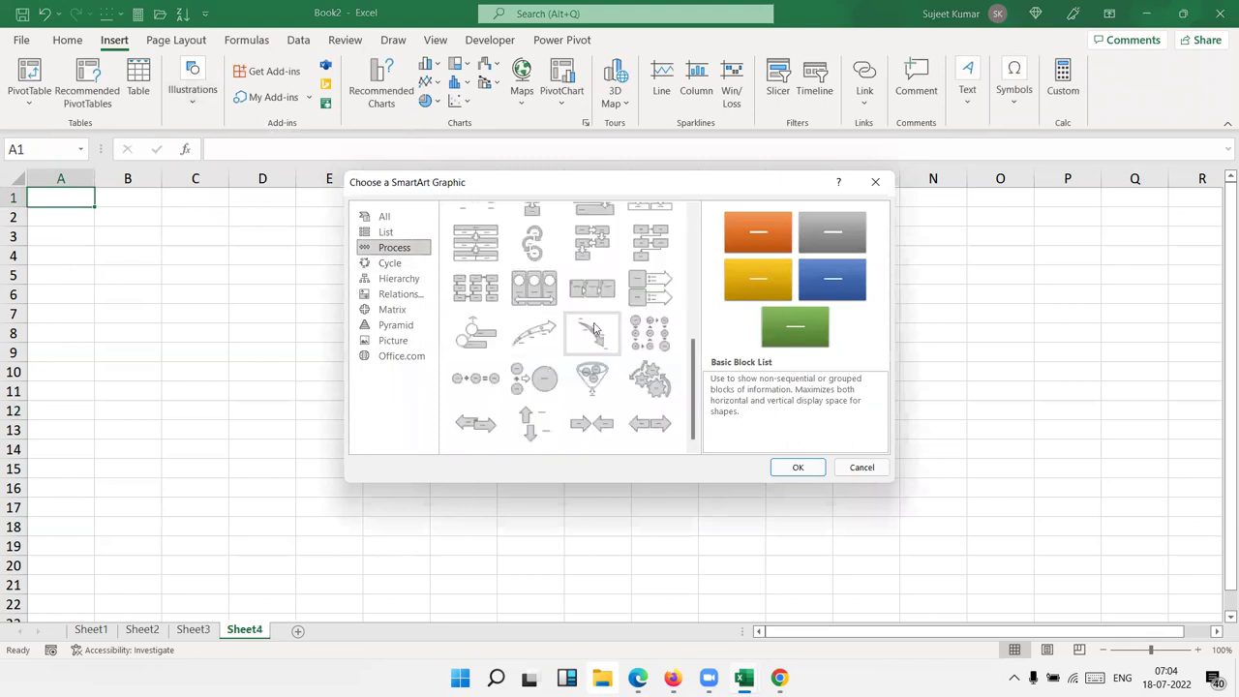
left_click(590, 379)
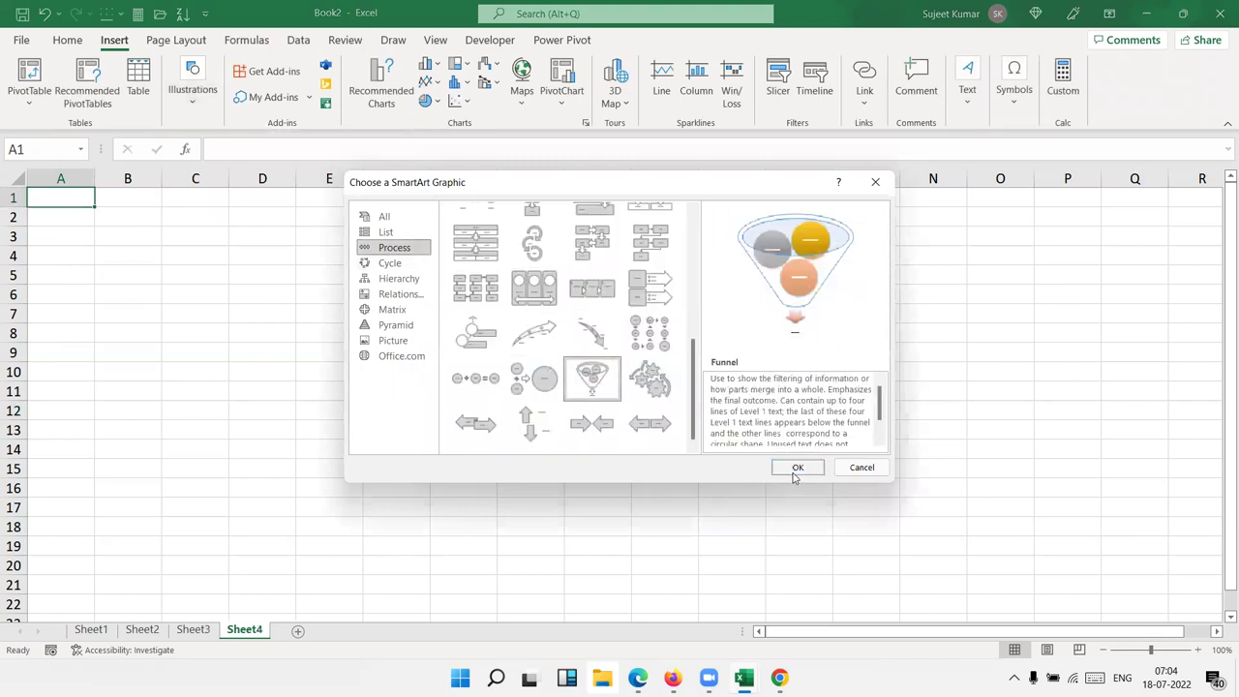
left_click(795, 468)
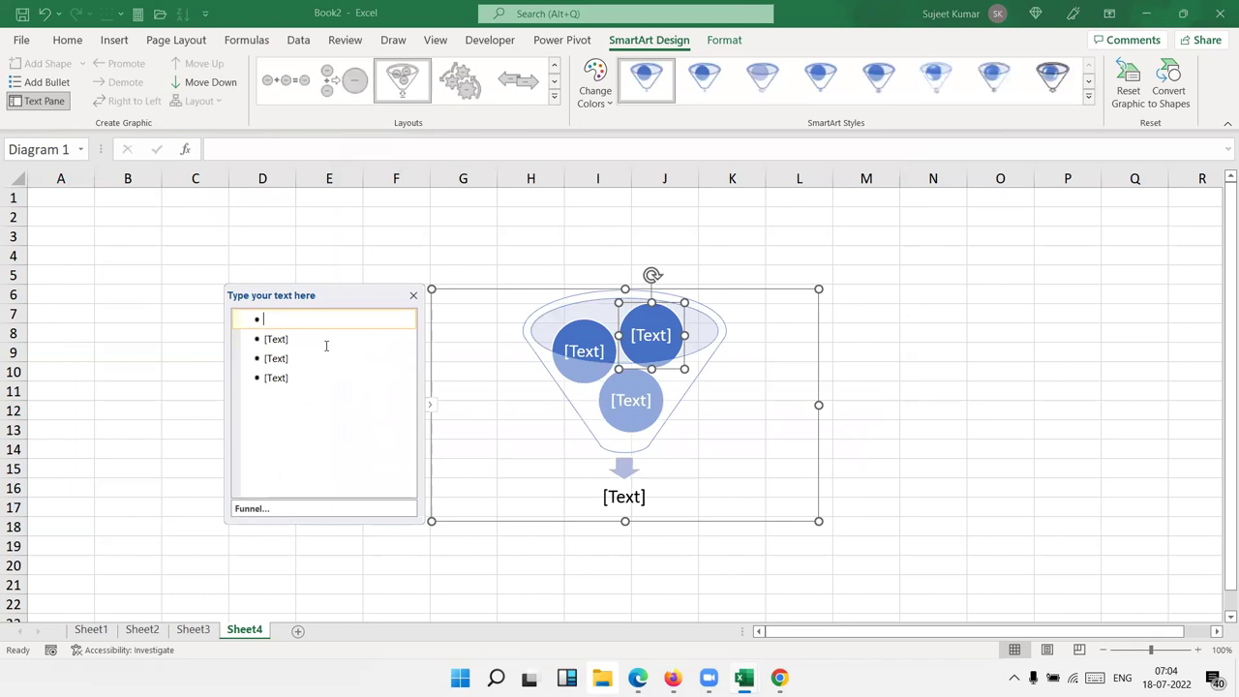
Label the funnel items XL, VBA, Dashboard and MIS.
type("XL")
left_click(303, 341)
type("VBA")
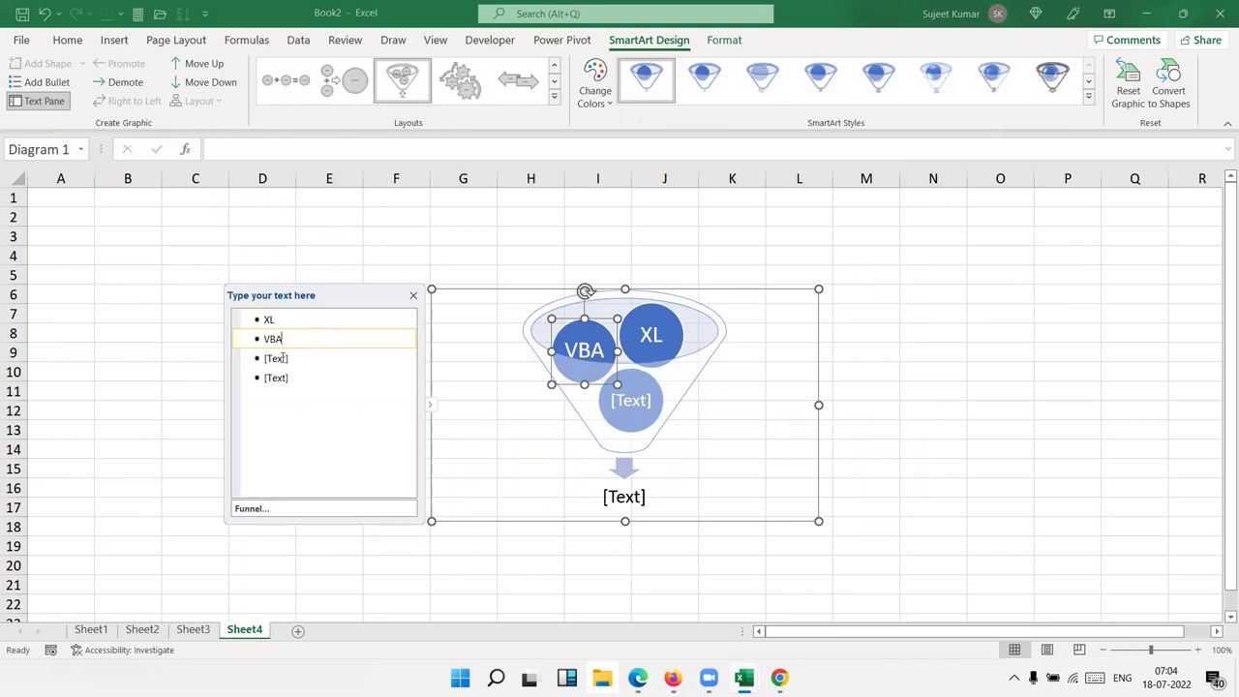
left_click(282, 358)
type("ashboard")
left_click(263, 377)
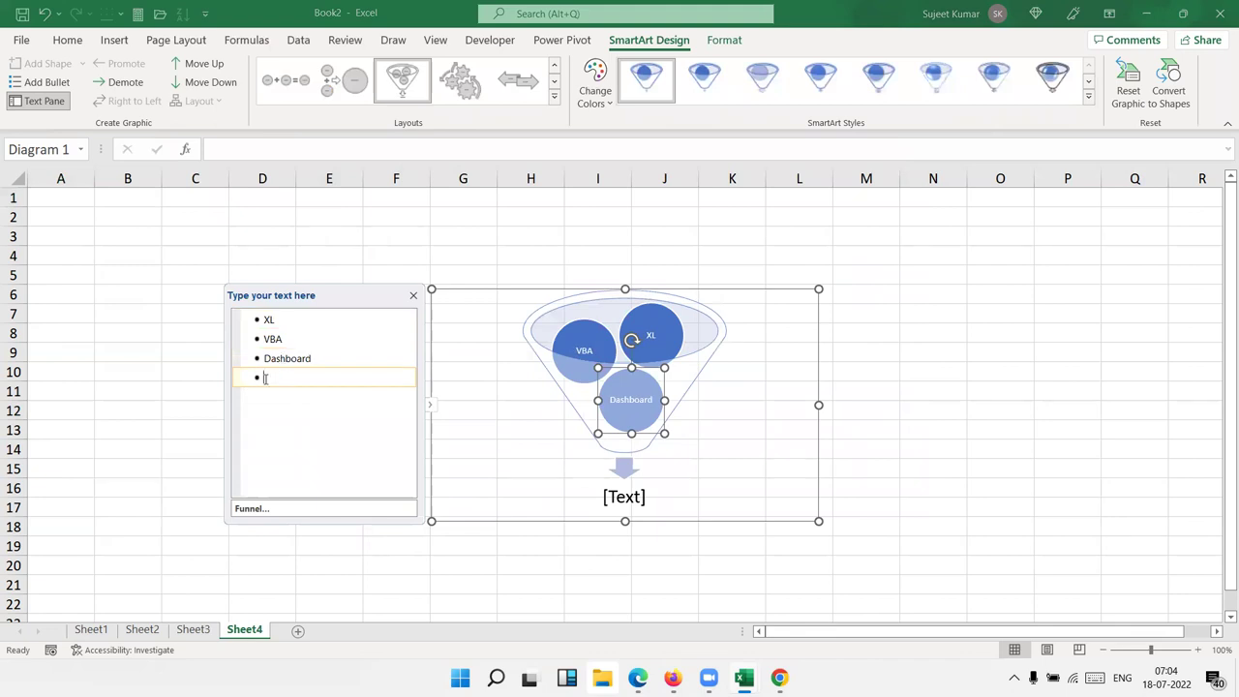
type("M IS")
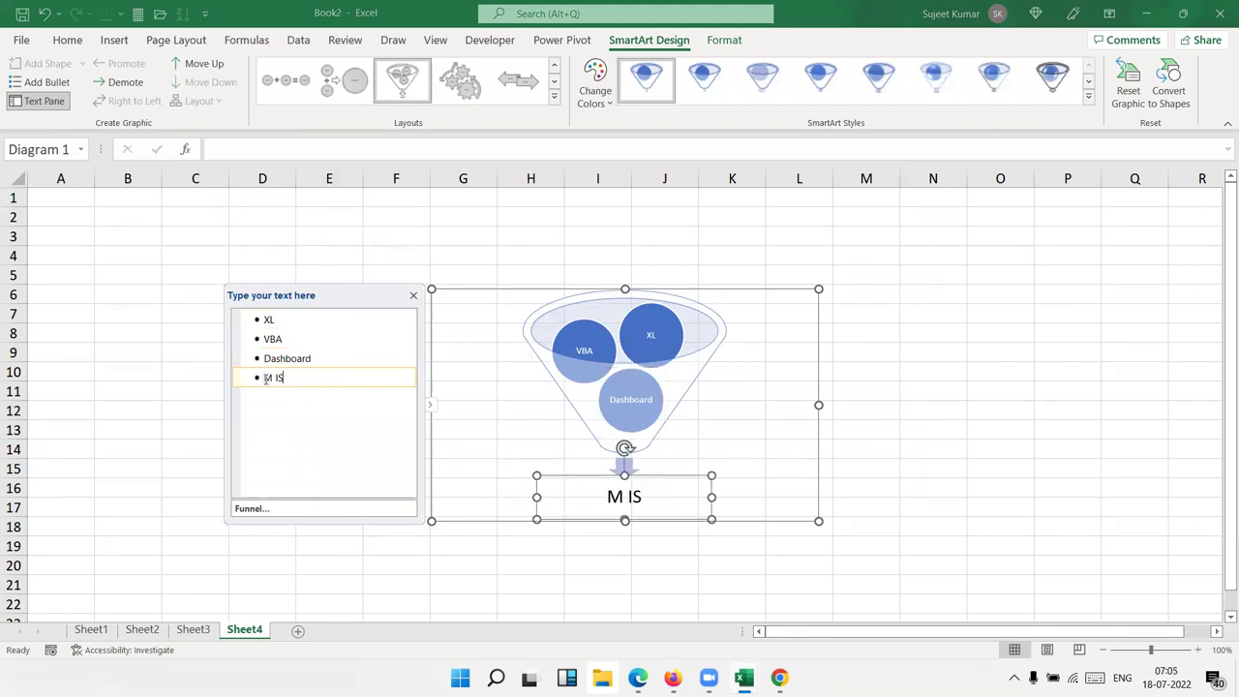
left_click(1078, 407)
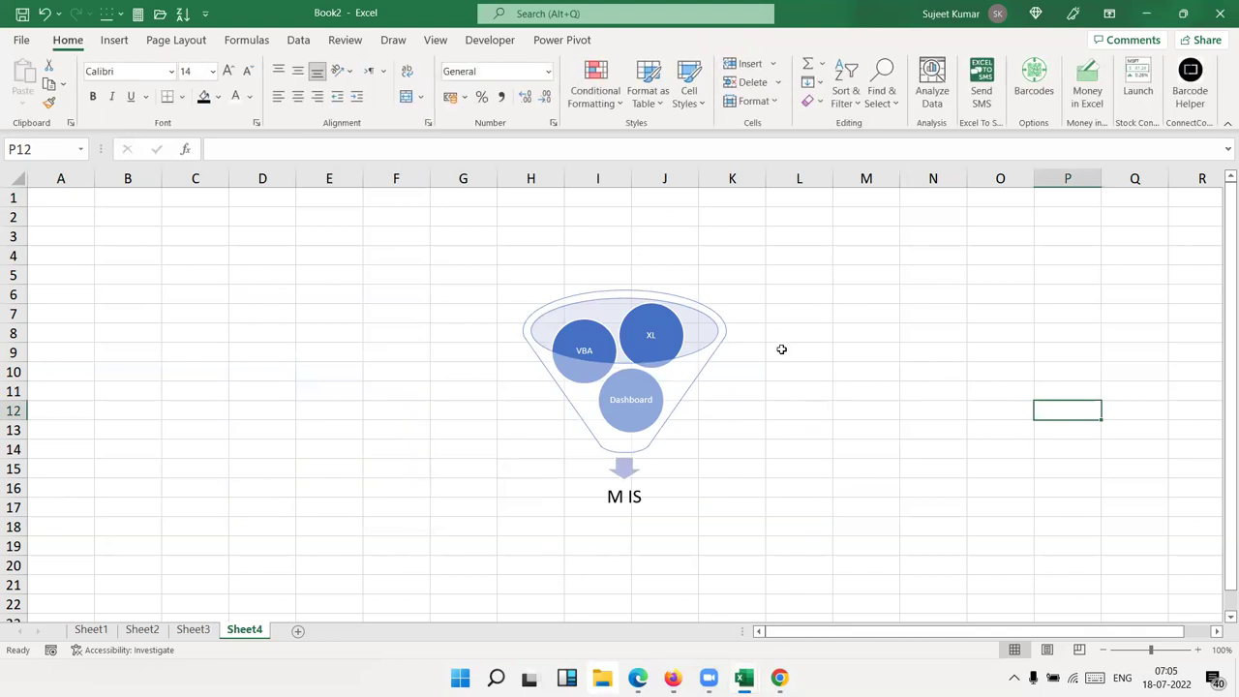
Reselect and deselect the funnel diagram, then add another blank worksheet.
left_click(669, 335)
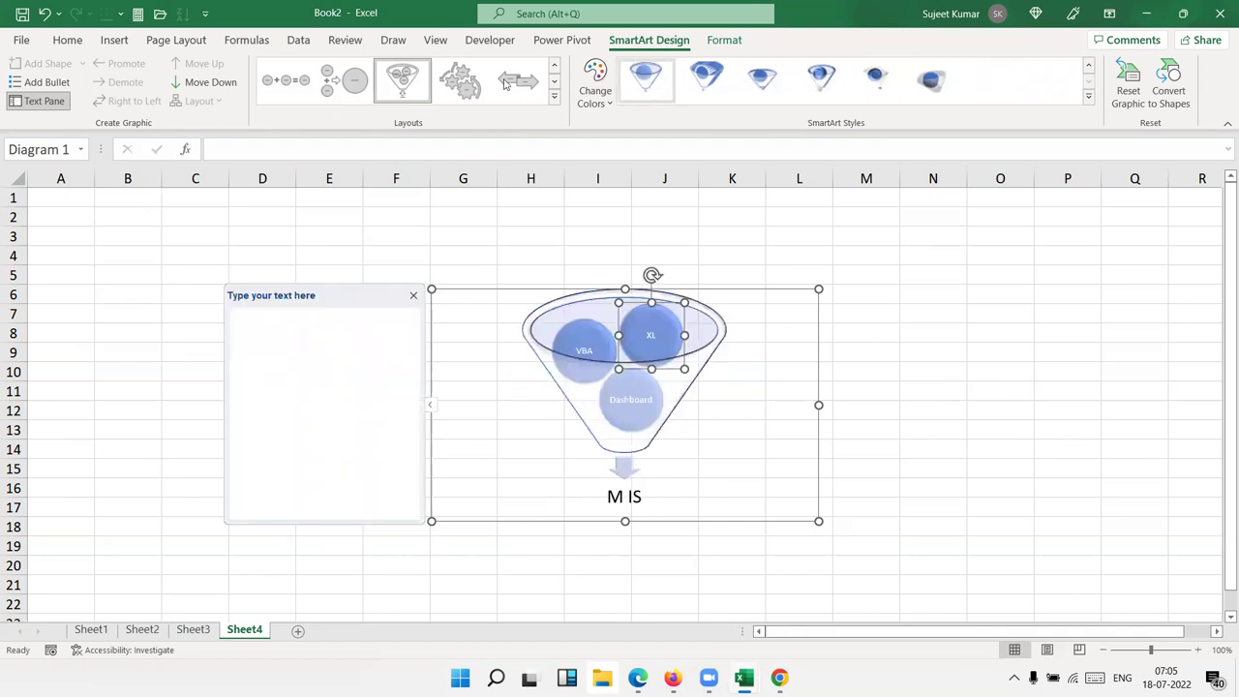
left_click(409, 220)
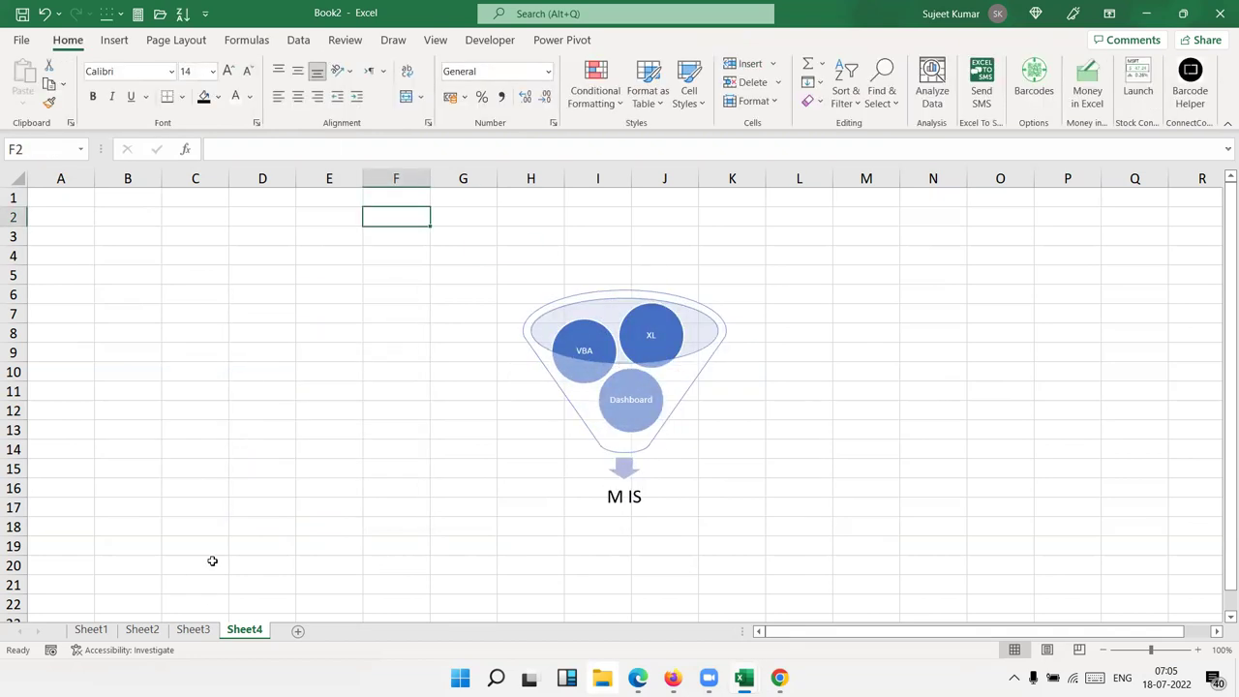
left_click(250, 532)
left_click(304, 618)
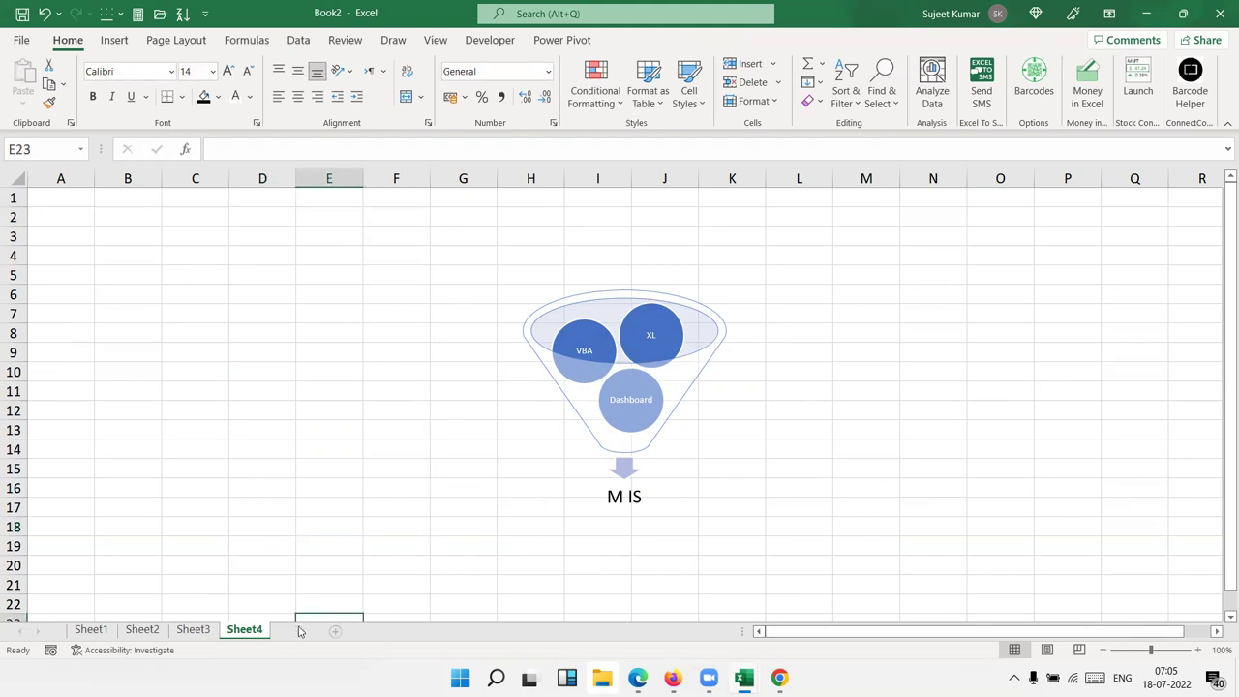
left_click(298, 630)
On the Insert tab, browse the pie chart options, then close them.
left_click(115, 42)
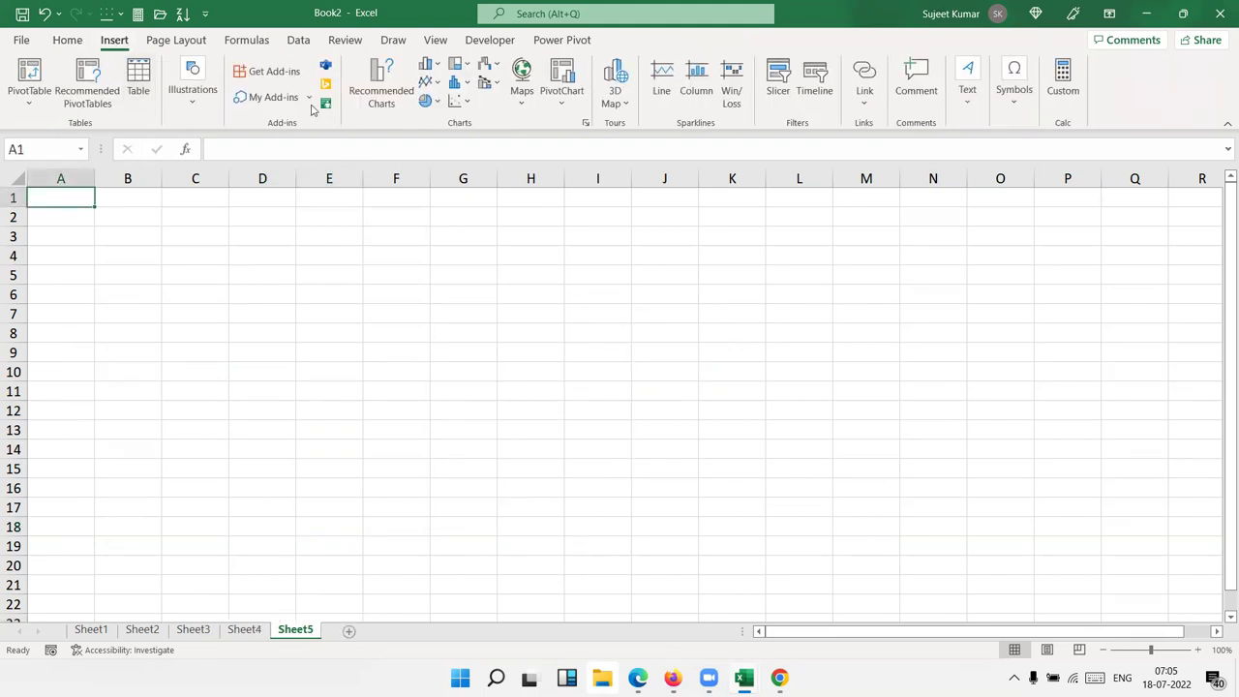
left_click(429, 102)
left_click(429, 101)
left_click(426, 83)
left_click(426, 82)
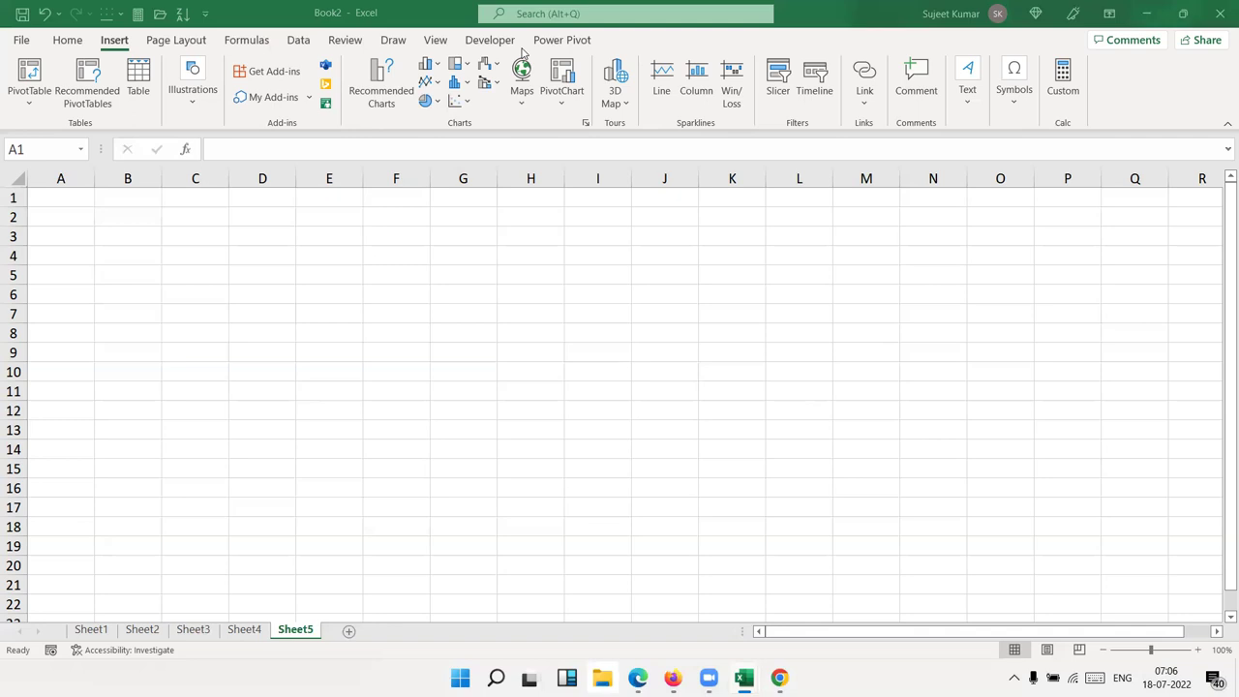
Look through the Illustrations dropdown options twice without inserting anything.
left_click(192, 87)
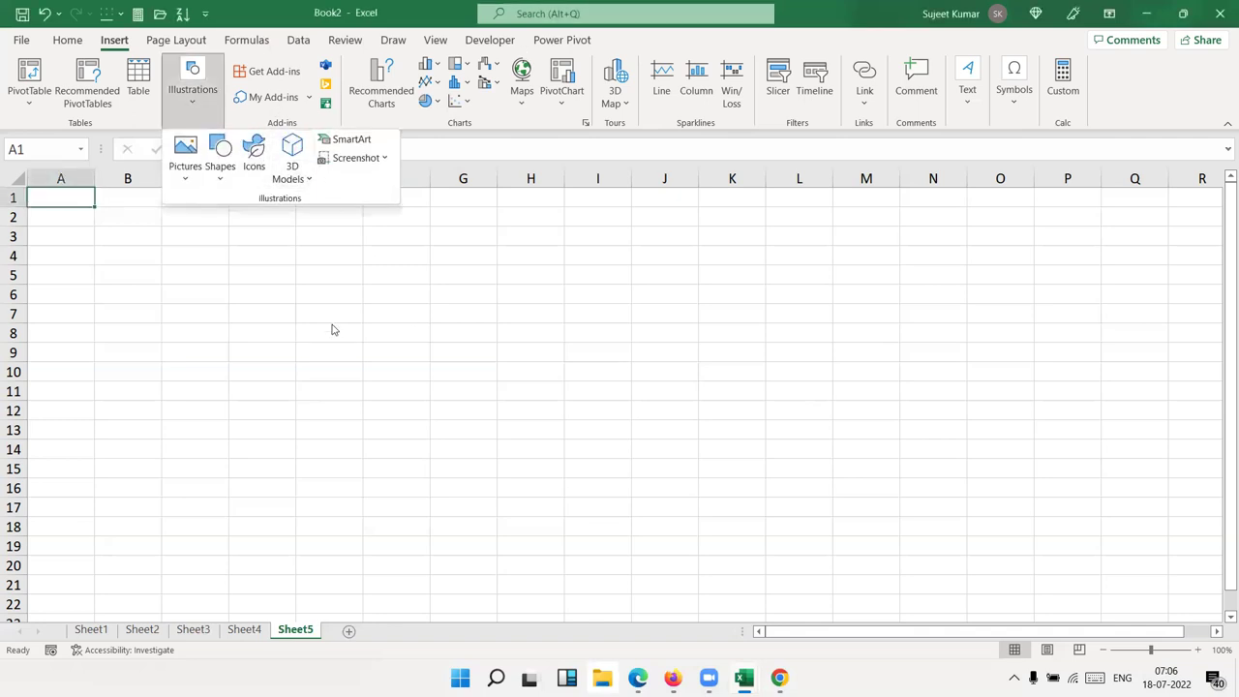
left_click(519, 333)
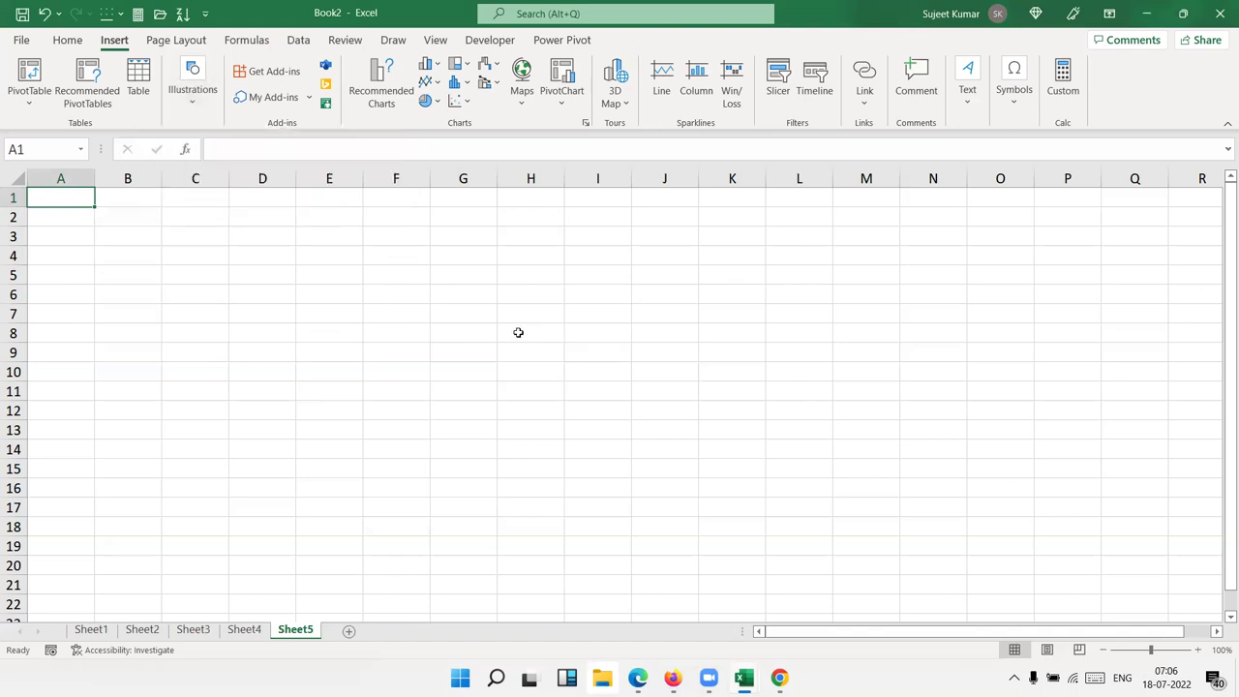
left_click(186, 112)
left_click(378, 277)
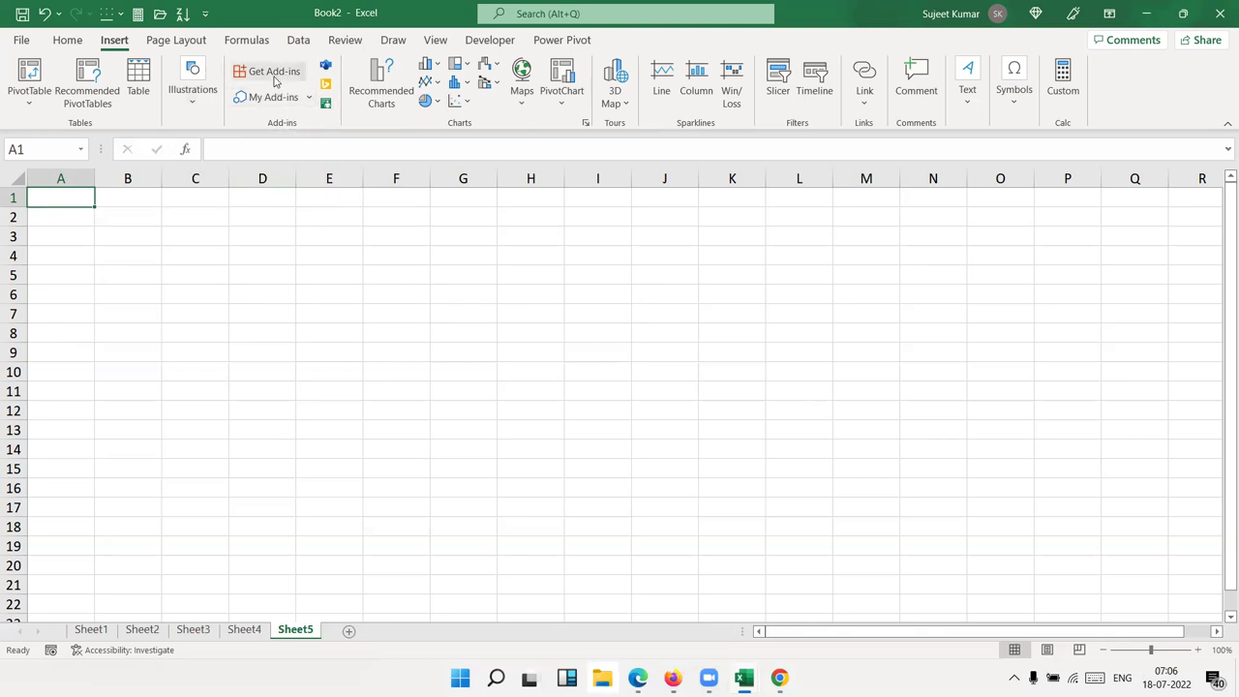
left_click(275, 76)
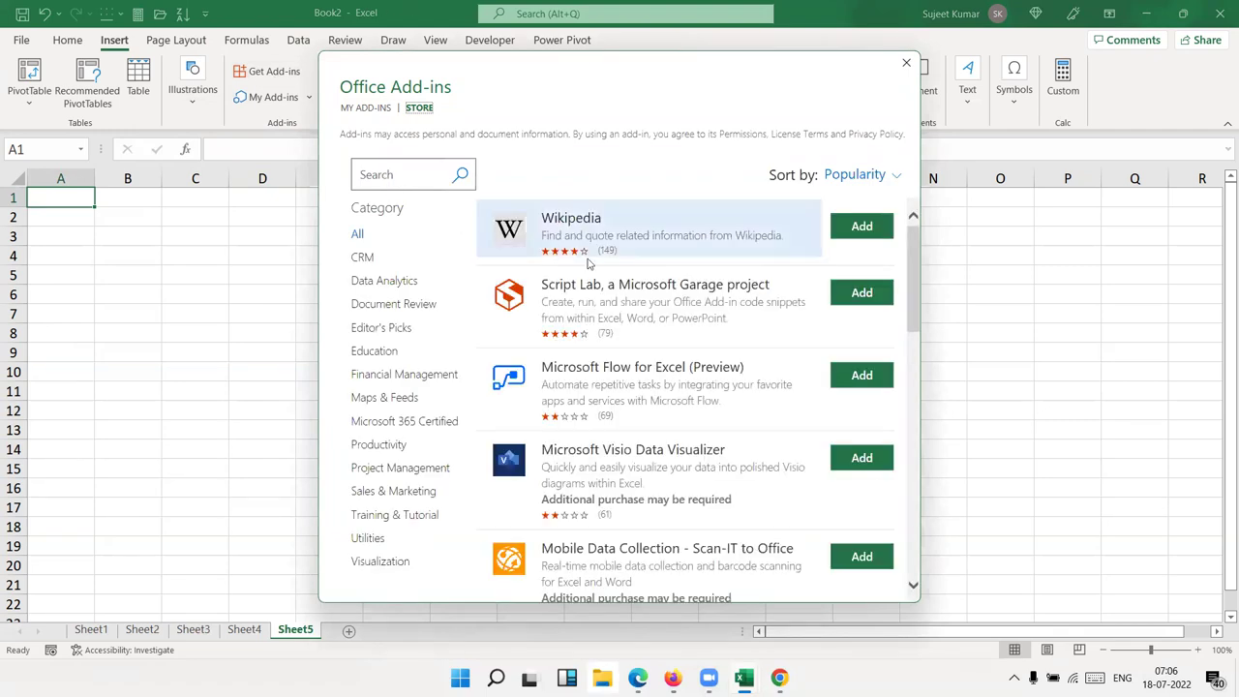
scroll(721, 368, "down", 3)
scroll(721, 368, "down", 3)
scroll(721, 368, "down", 3)
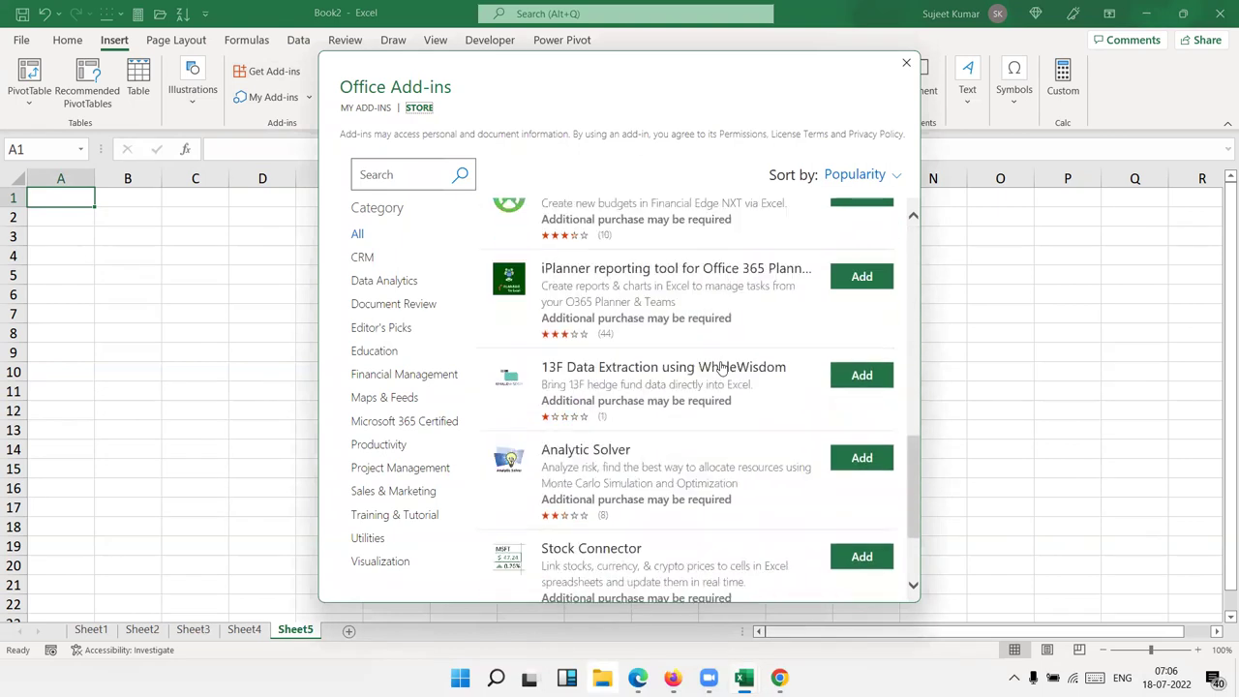
scroll(721, 368, "down", 2)
scroll(721, 368, "down", 2)
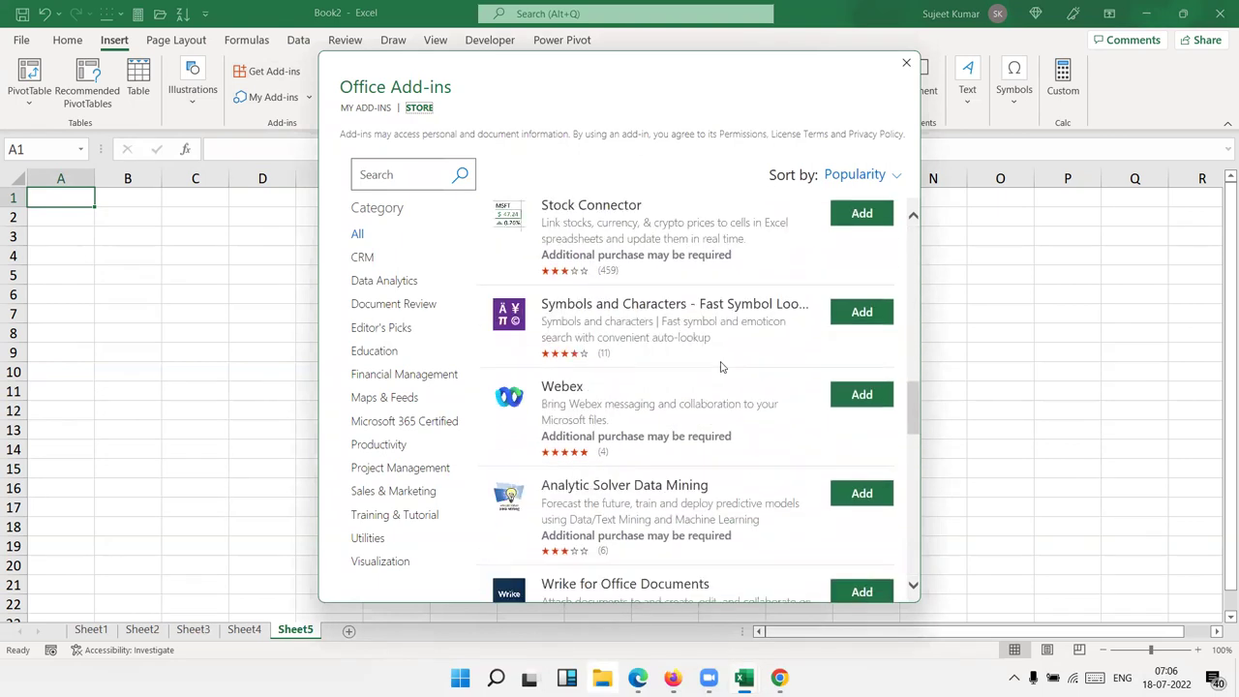
scroll(721, 368, "down", 2)
scroll(721, 368, "down", 3)
scroll(721, 368, "down", 1)
scroll(721, 368, "down", 3)
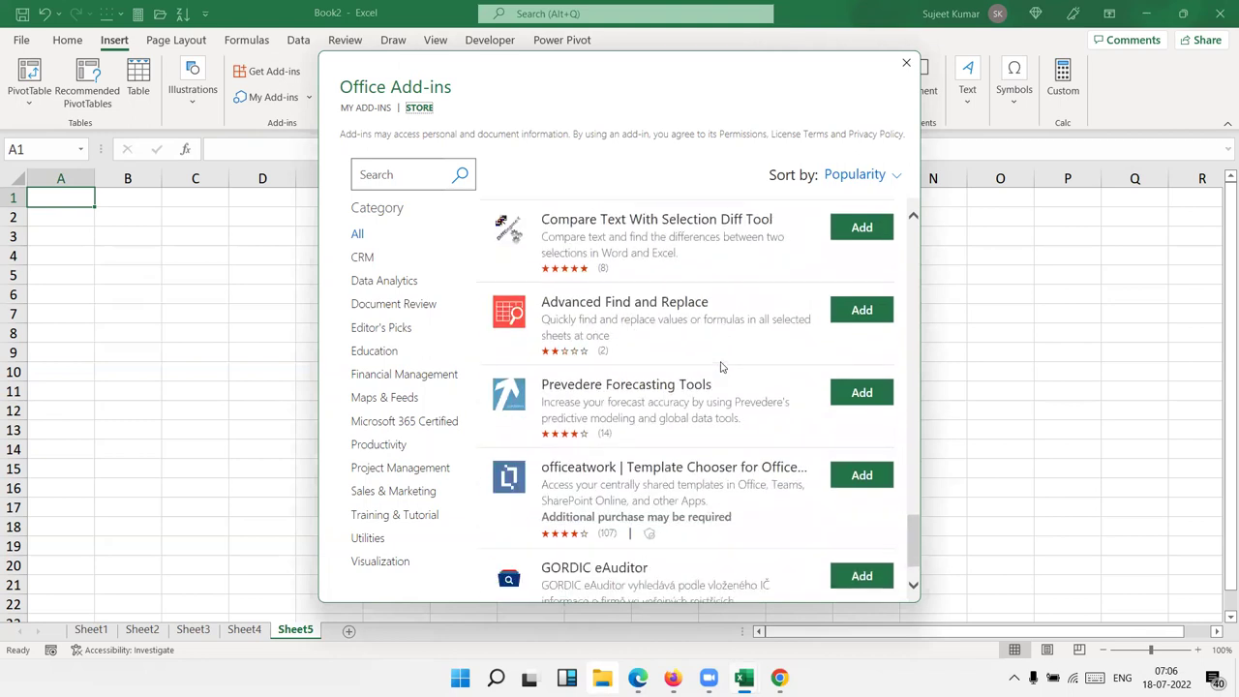
scroll(721, 368, "up", 3)
scroll(721, 368, "up", 3)
scroll(721, 367, "up", 3)
scroll(721, 367, "up", 3)
scroll(721, 368, "up", 3)
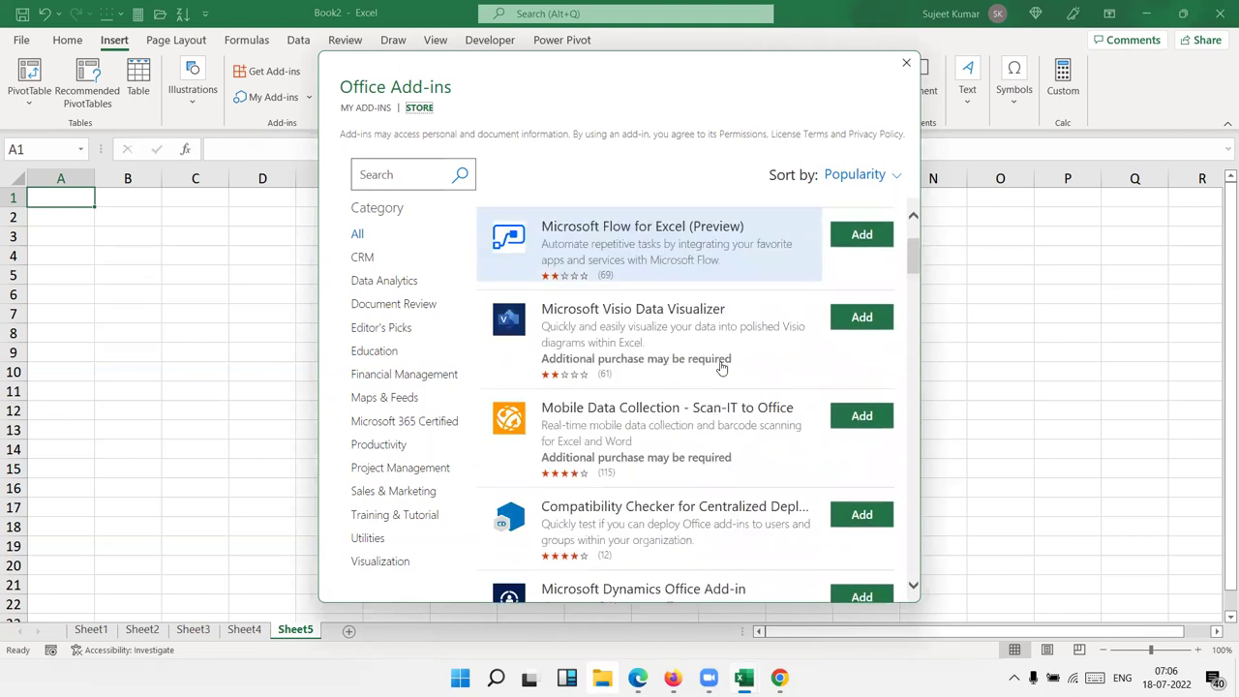
scroll(721, 367, "down", 1)
scroll(721, 373, "down", 3)
scroll(724, 387, "up", 2)
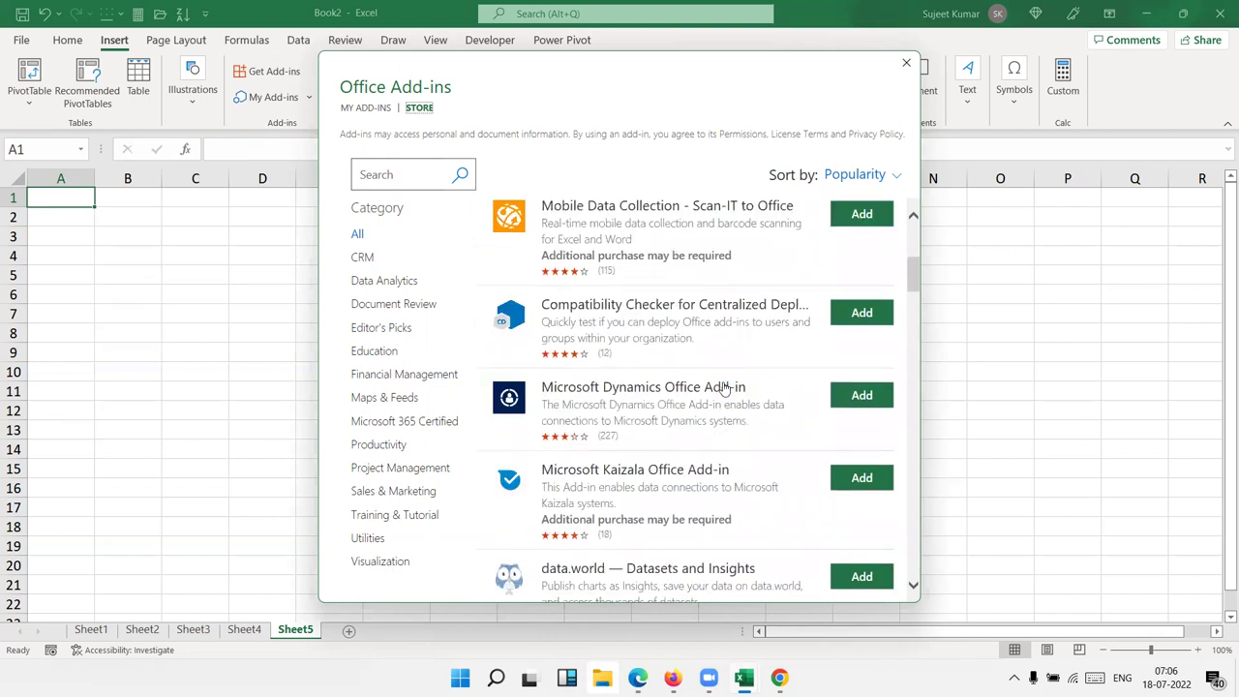
scroll(733, 438, "down", 2)
scroll(732, 432, "down", 2)
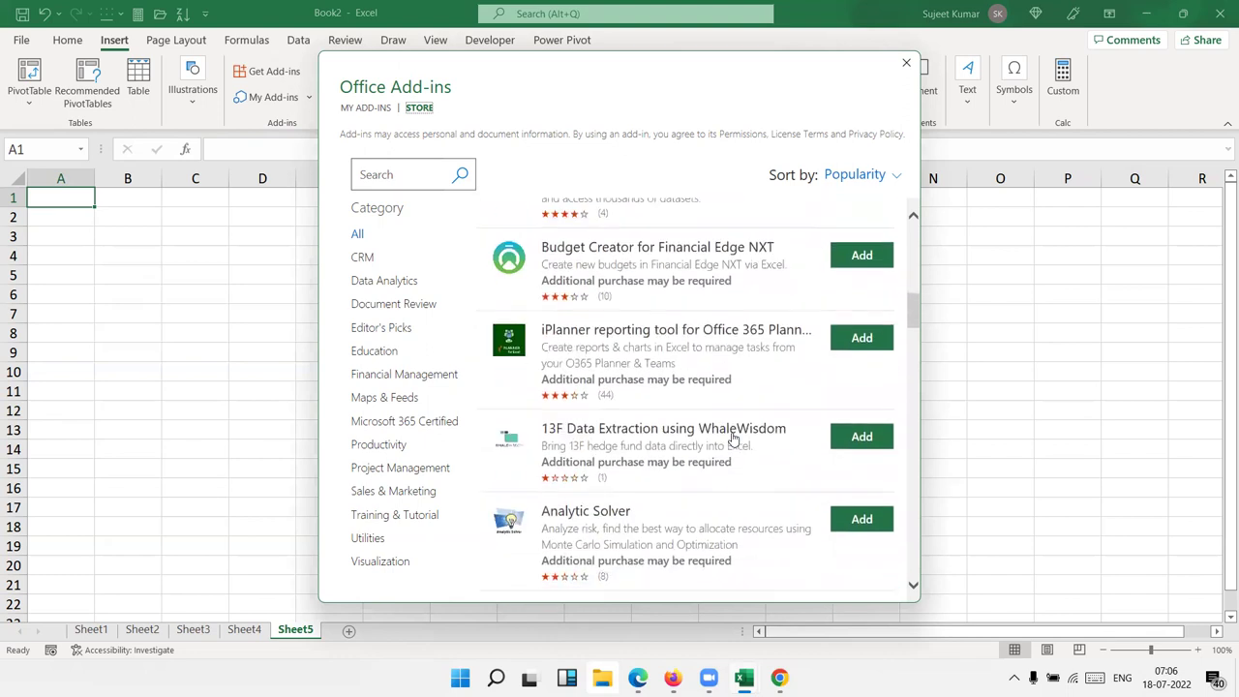
scroll(733, 435, "down", 4)
scroll(725, 426, "down", 2)
left_click(384, 282)
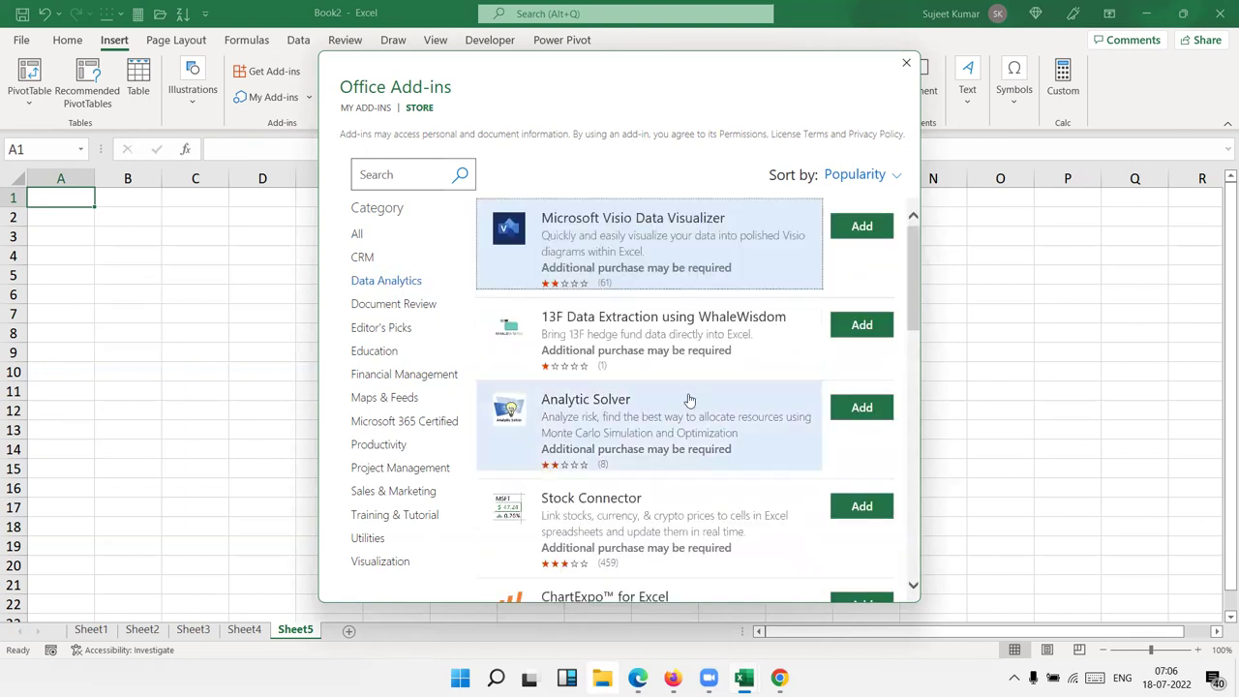
scroll(688, 398, "down", 3)
scroll(688, 396, "down", 1)
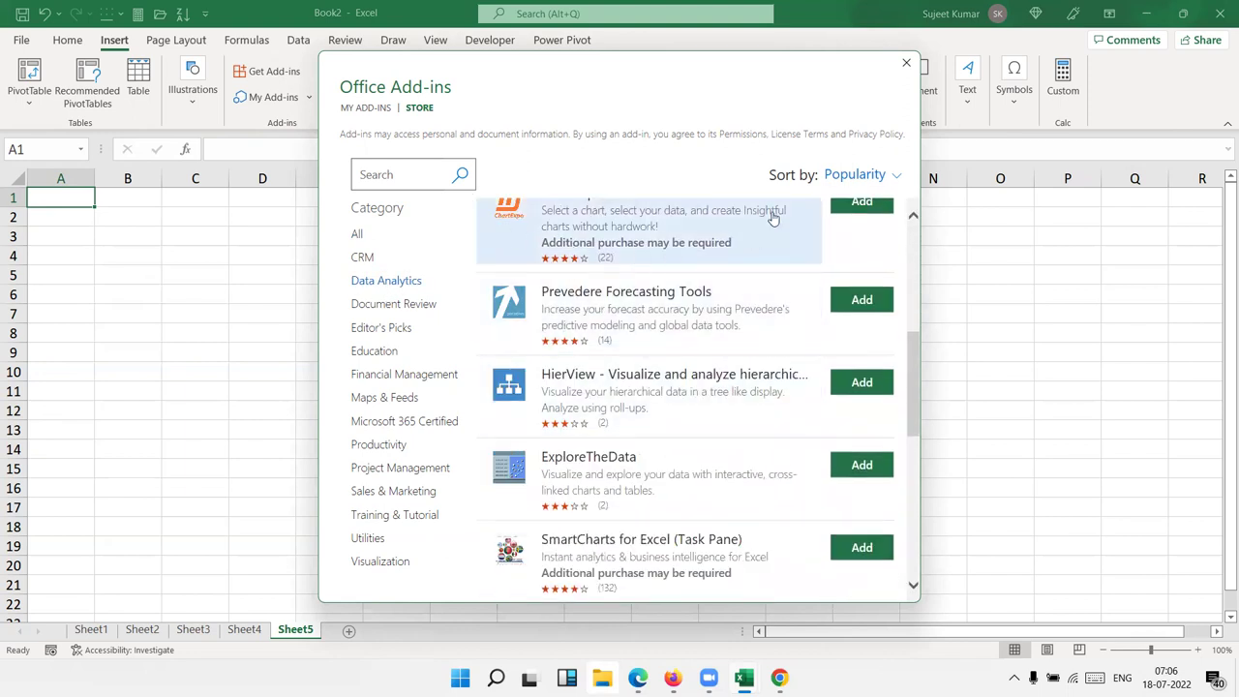
left_click(906, 62)
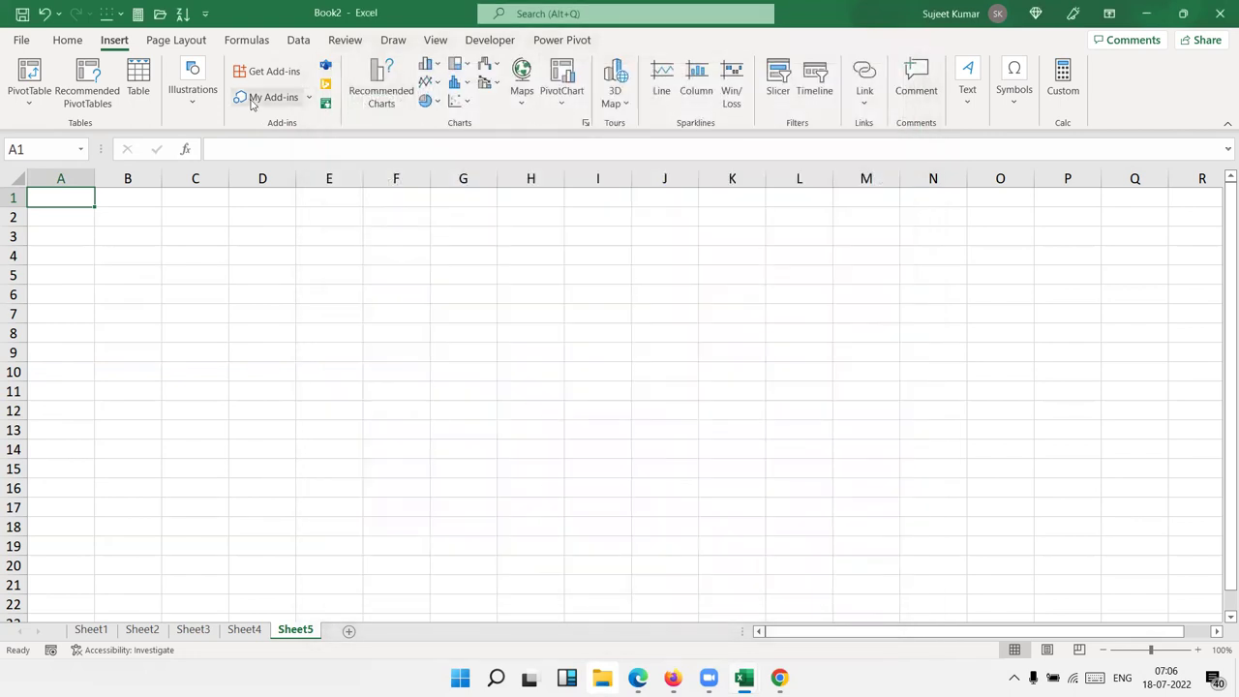
Insert the Web Video Player from My Add-ins onto Sheet5, then deselect its frame.
left_click(254, 97)
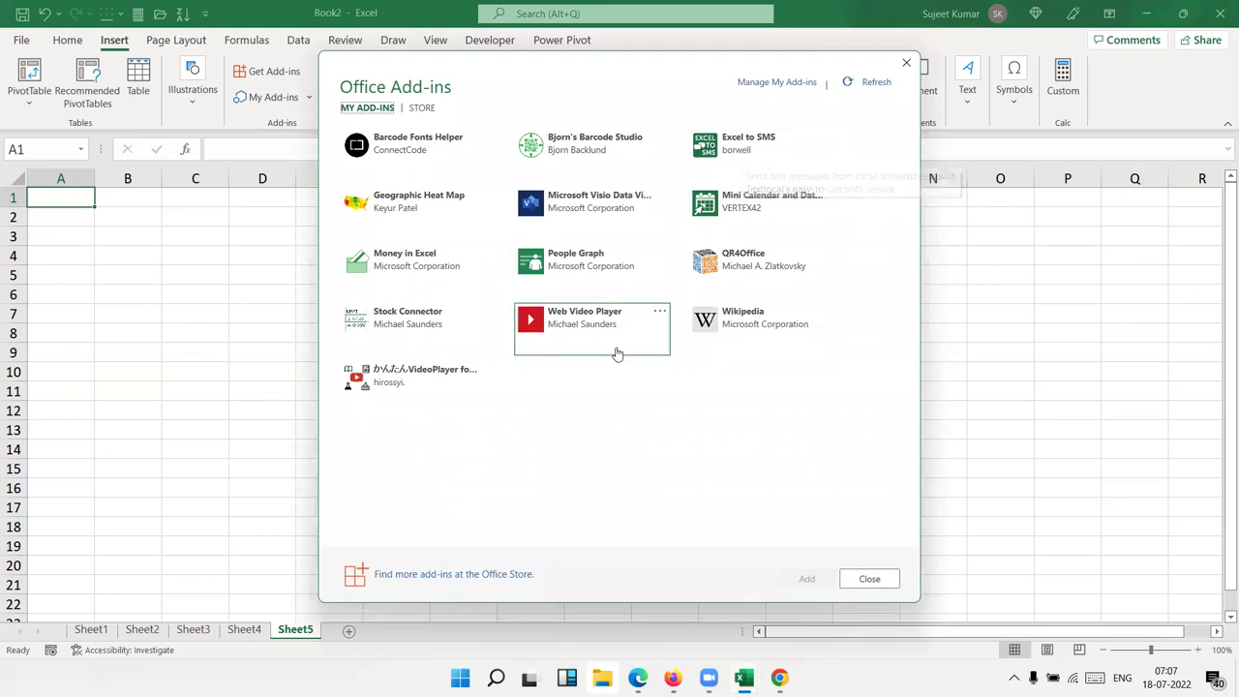
left_click(617, 354)
left_click(816, 582)
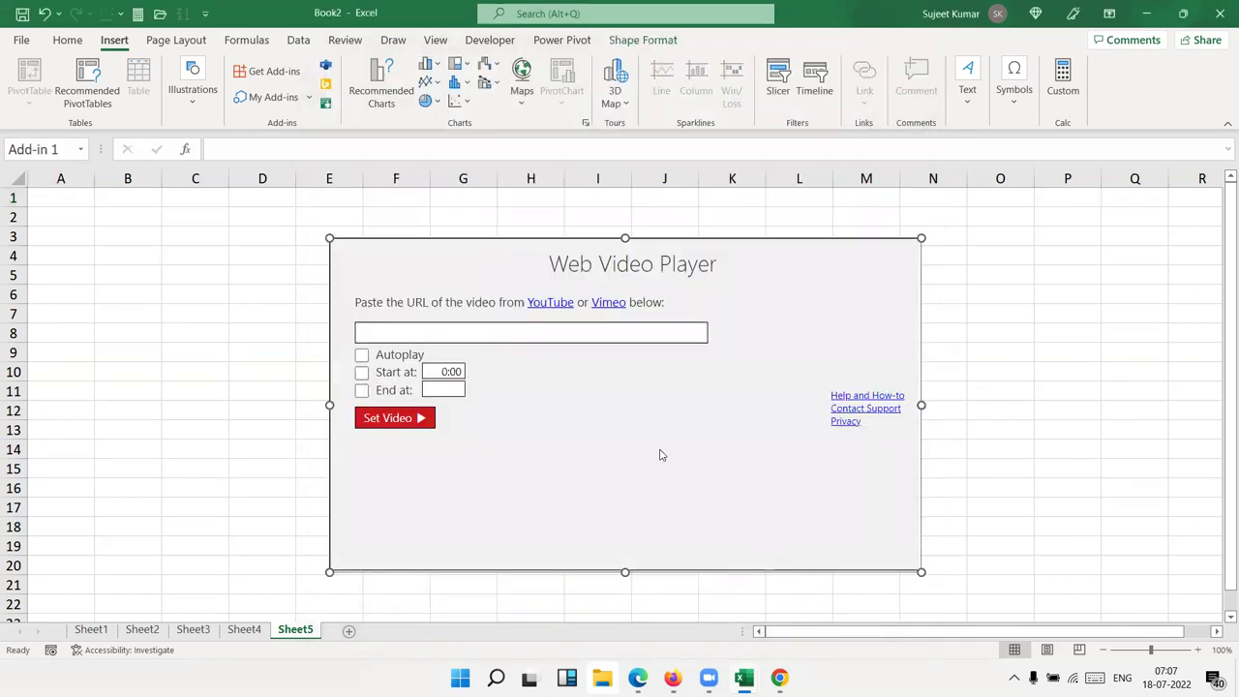
left_click(184, 435)
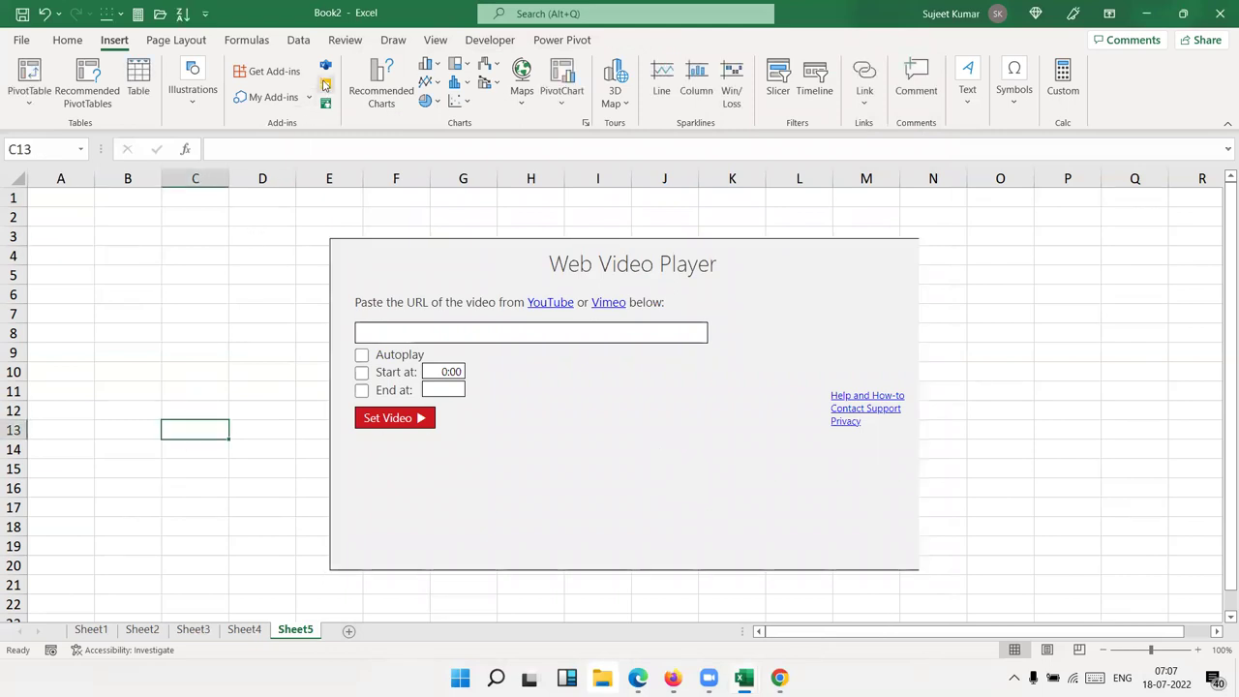